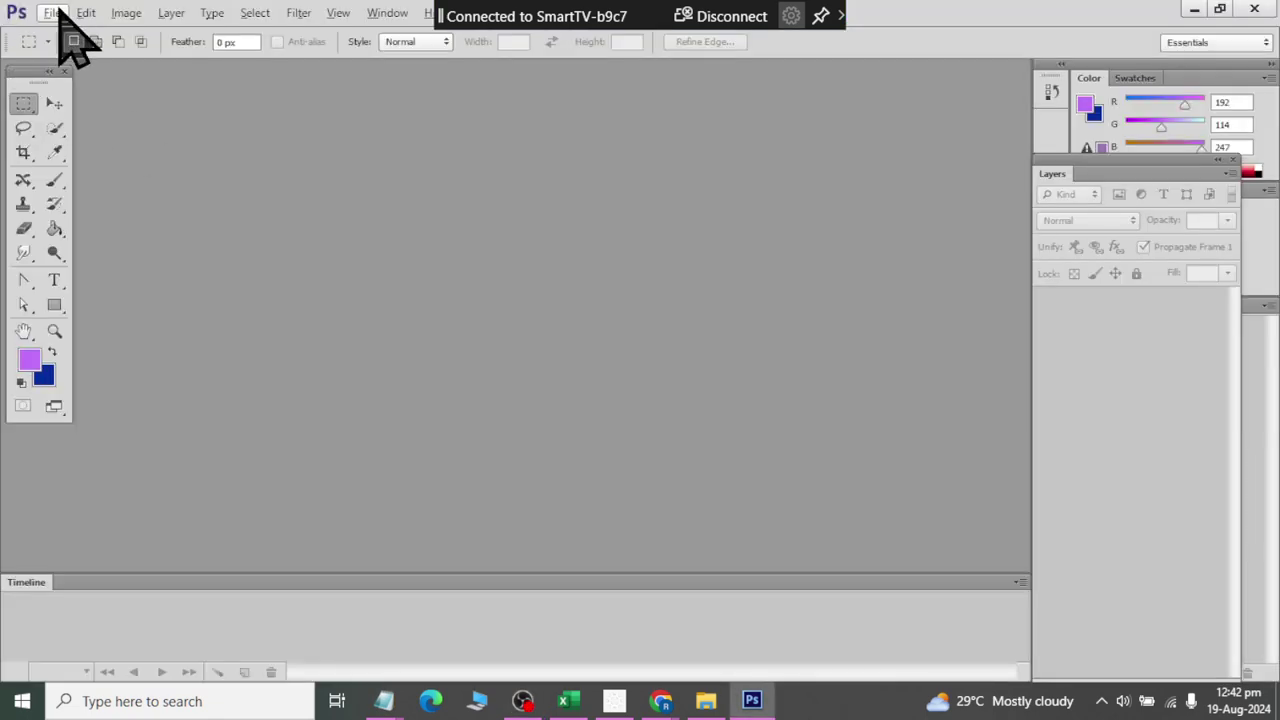
Step: Create a new 800 × 600 Web-preset document at resolution 10, then unlock its background
click(52, 13)
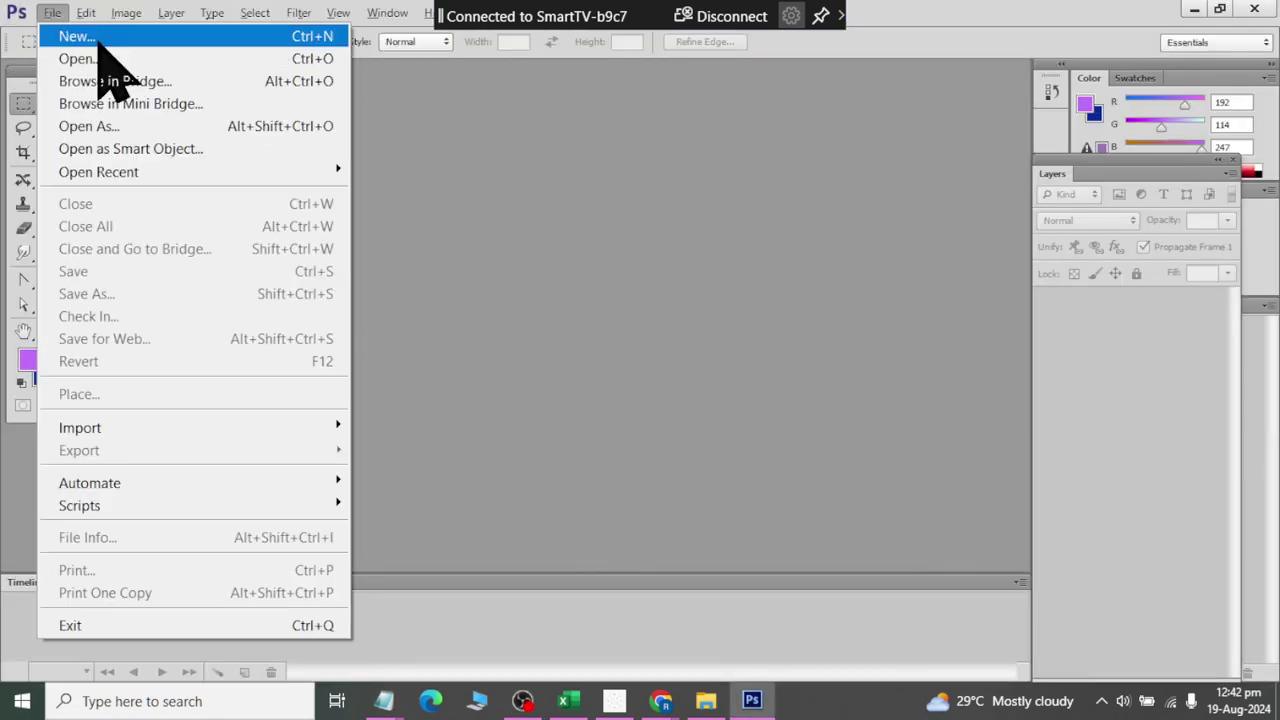
click(96, 36)
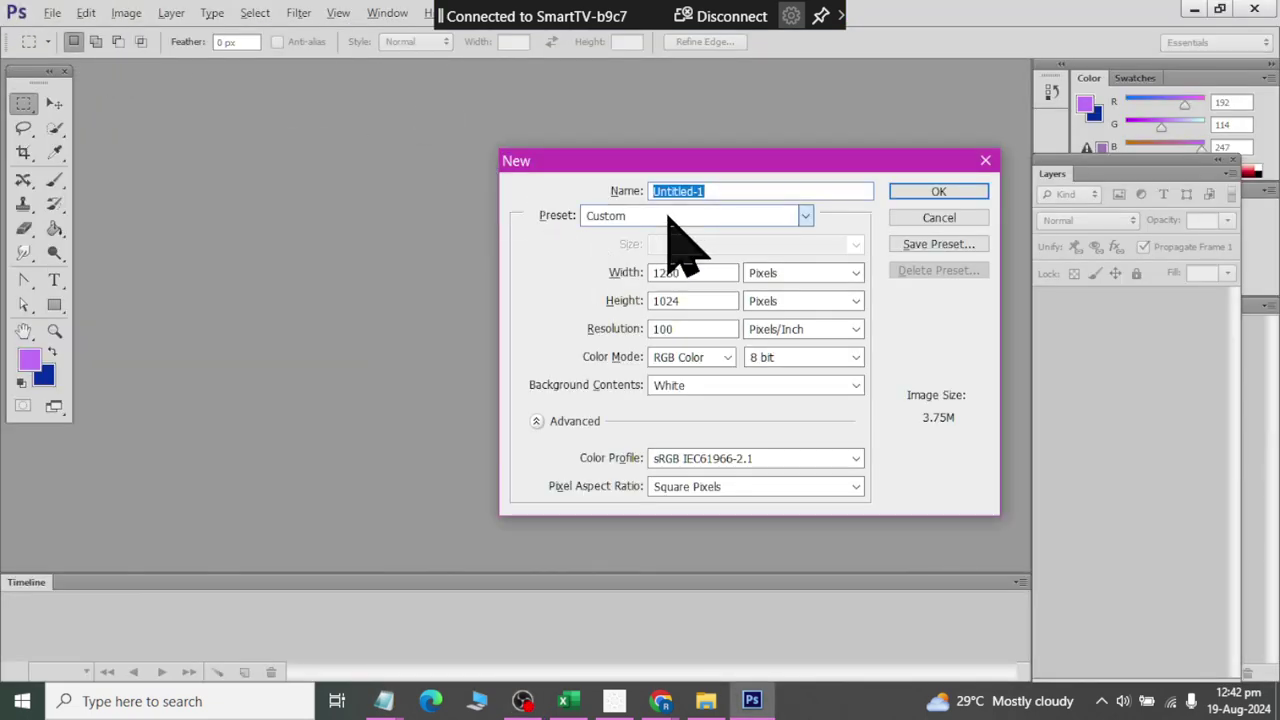
click(666, 215)
click(666, 338)
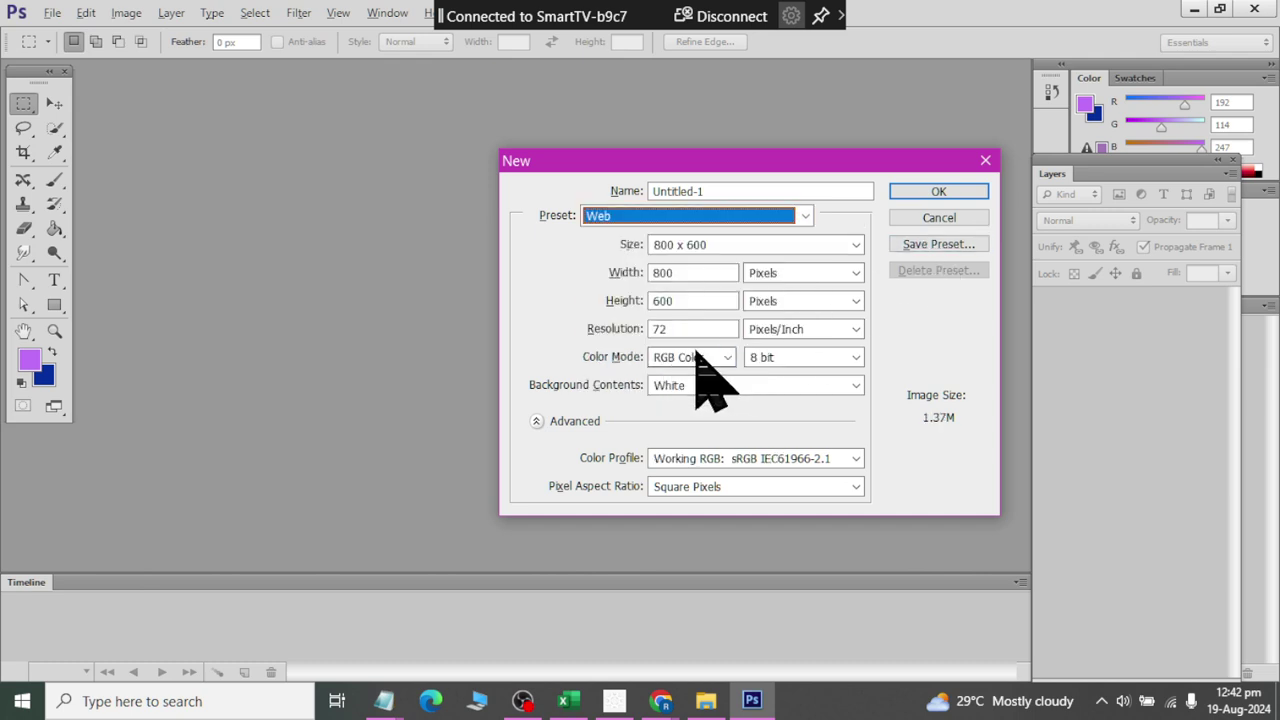
double_click(665, 329)
text(10)
key(Escape)
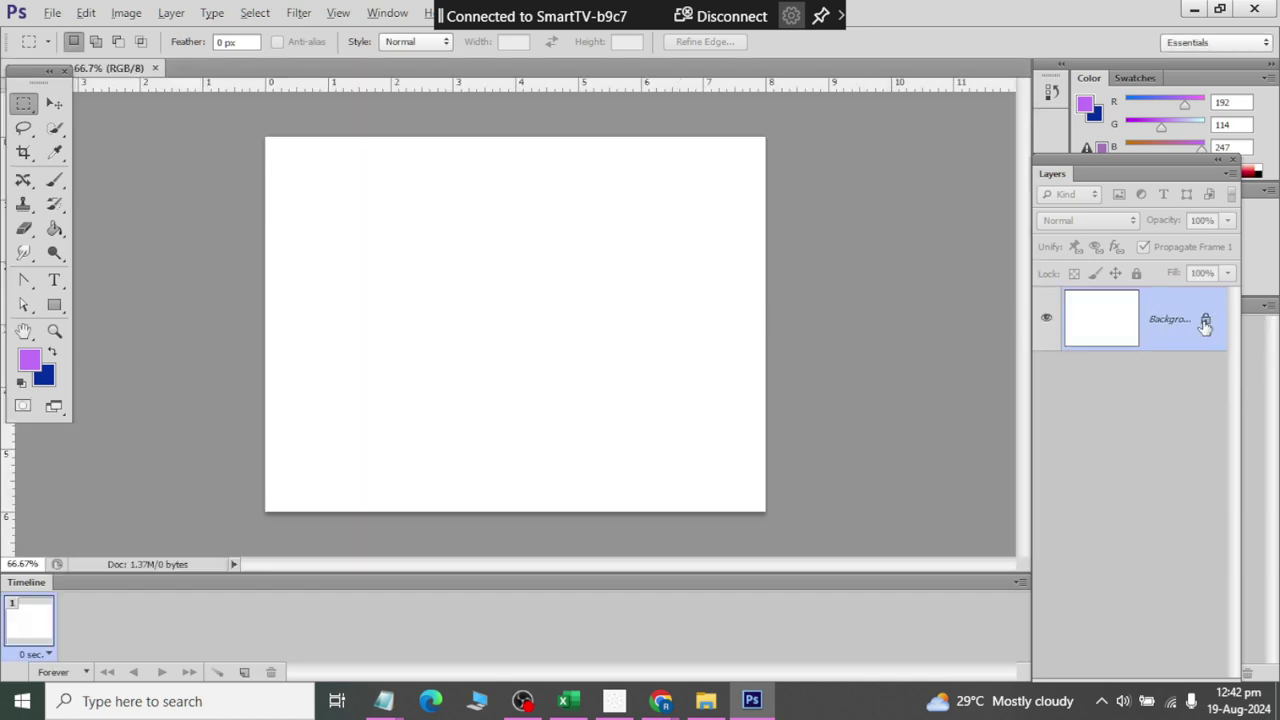
double_click(1205, 325)
Step: Convert the background to Layer 0, float the Layers panel, and add SHADOW text
click(903, 262)
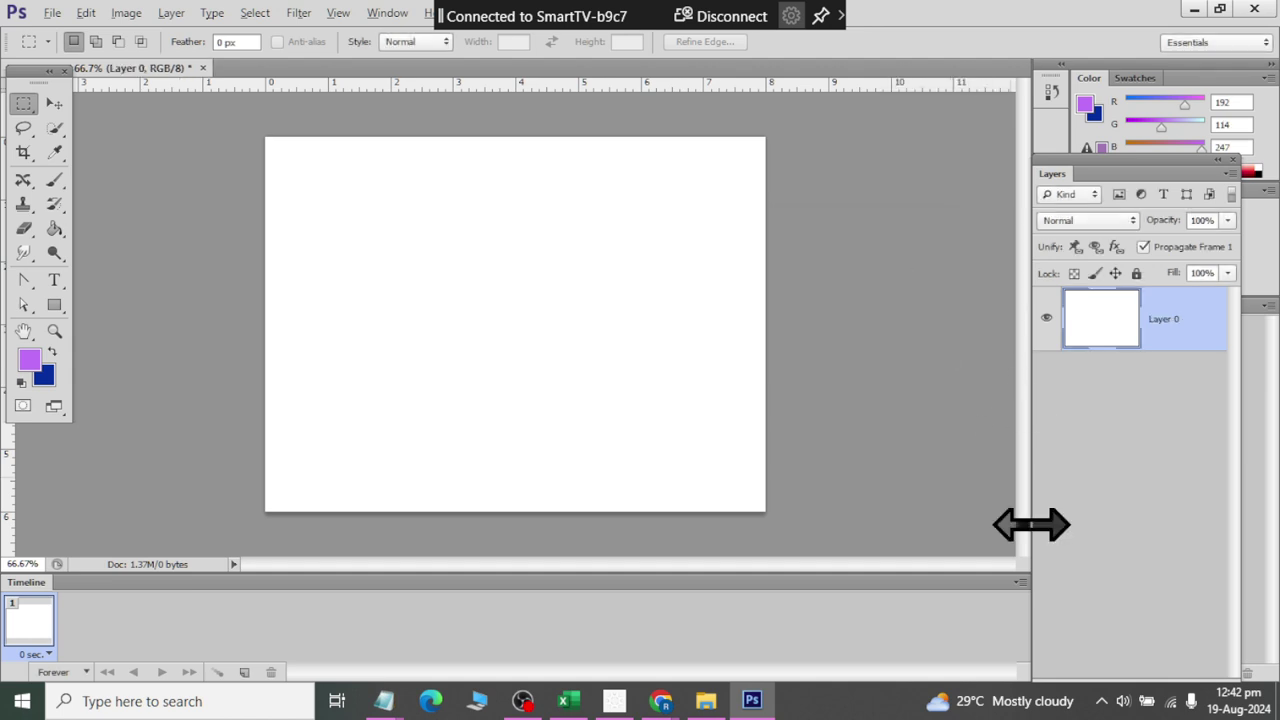
drag(1094, 170, 906, 140)
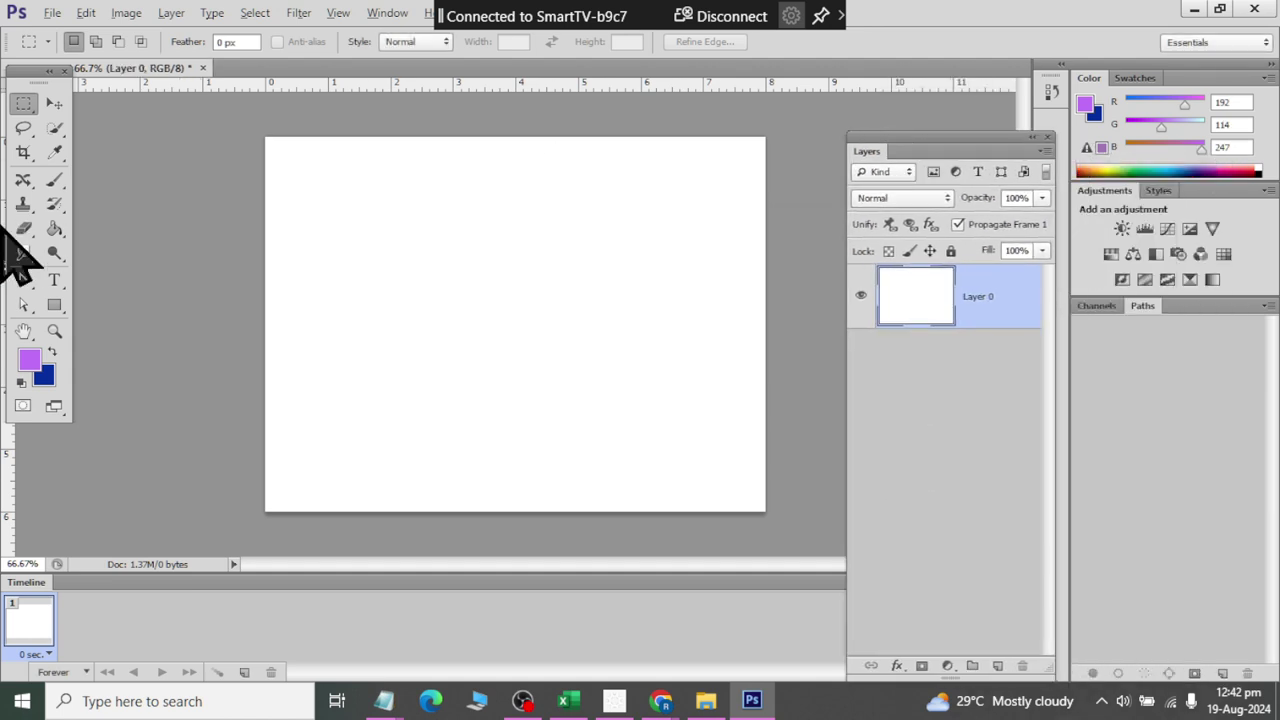
click(54, 280)
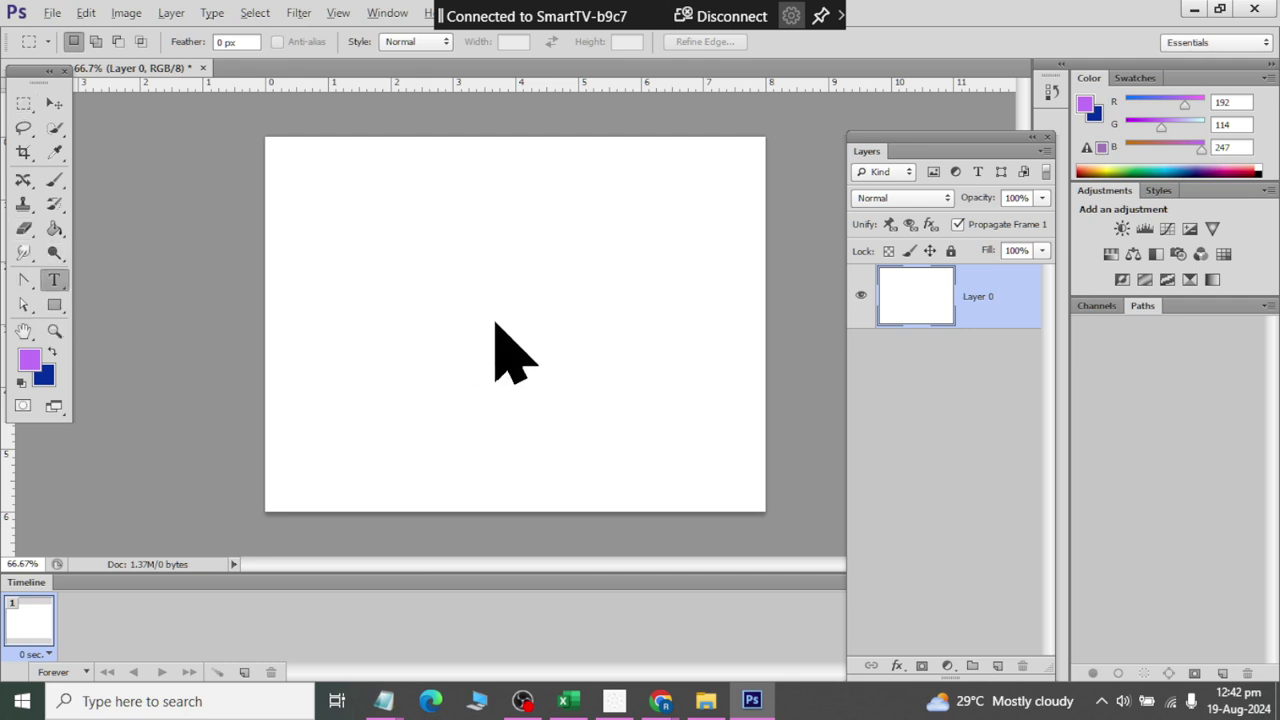
click(386, 300)
text(SHADOW)
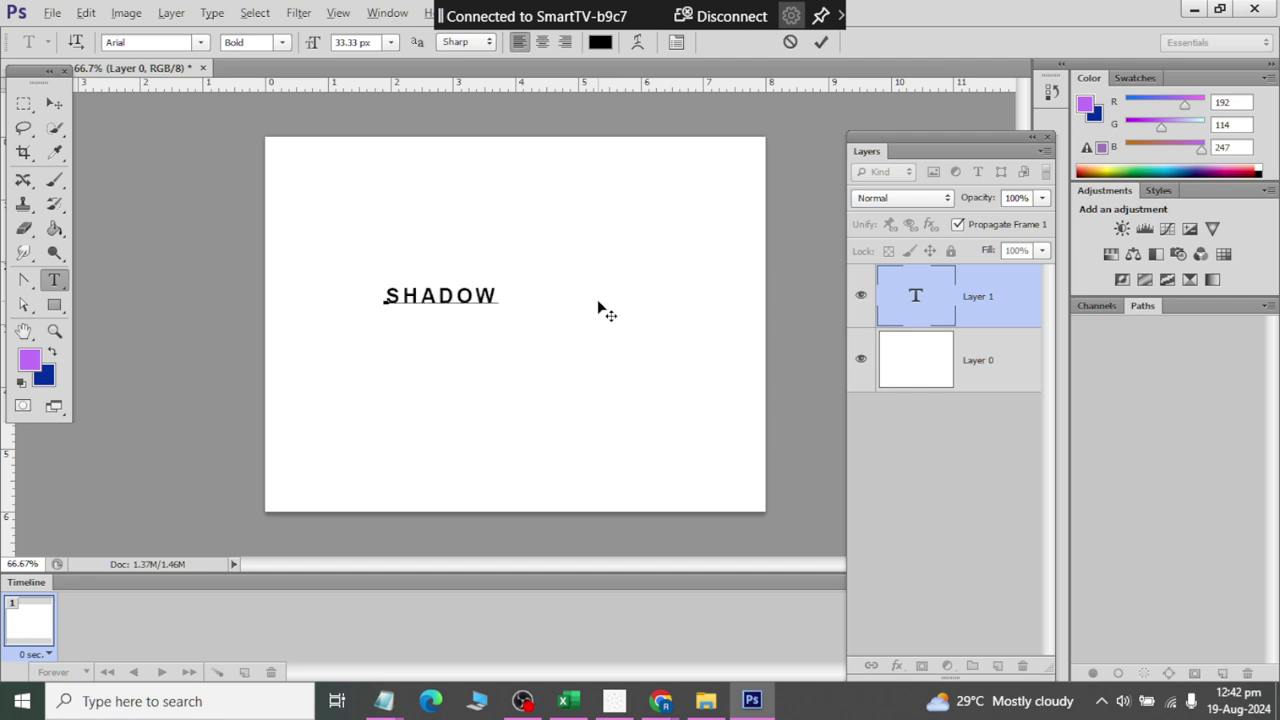
click(54, 103)
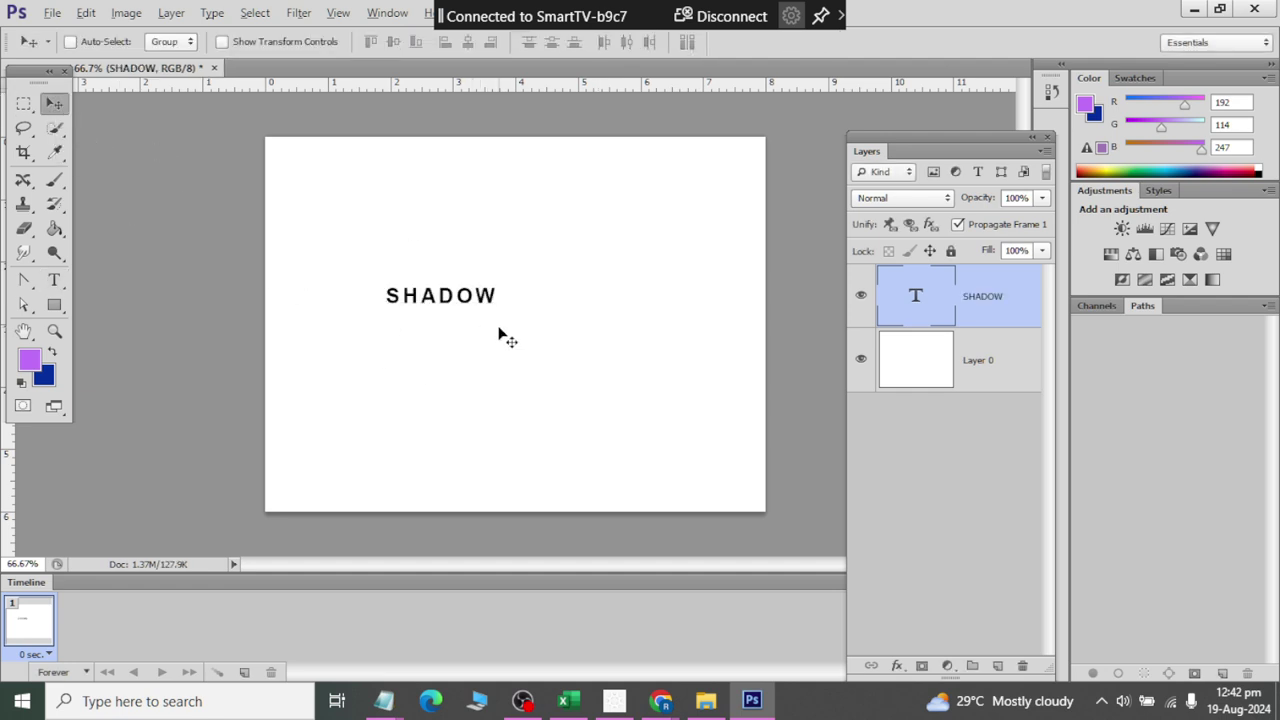
Step: Scale the SHADOW text to about 209% and move it toward the top centre
key(ctrl+t)
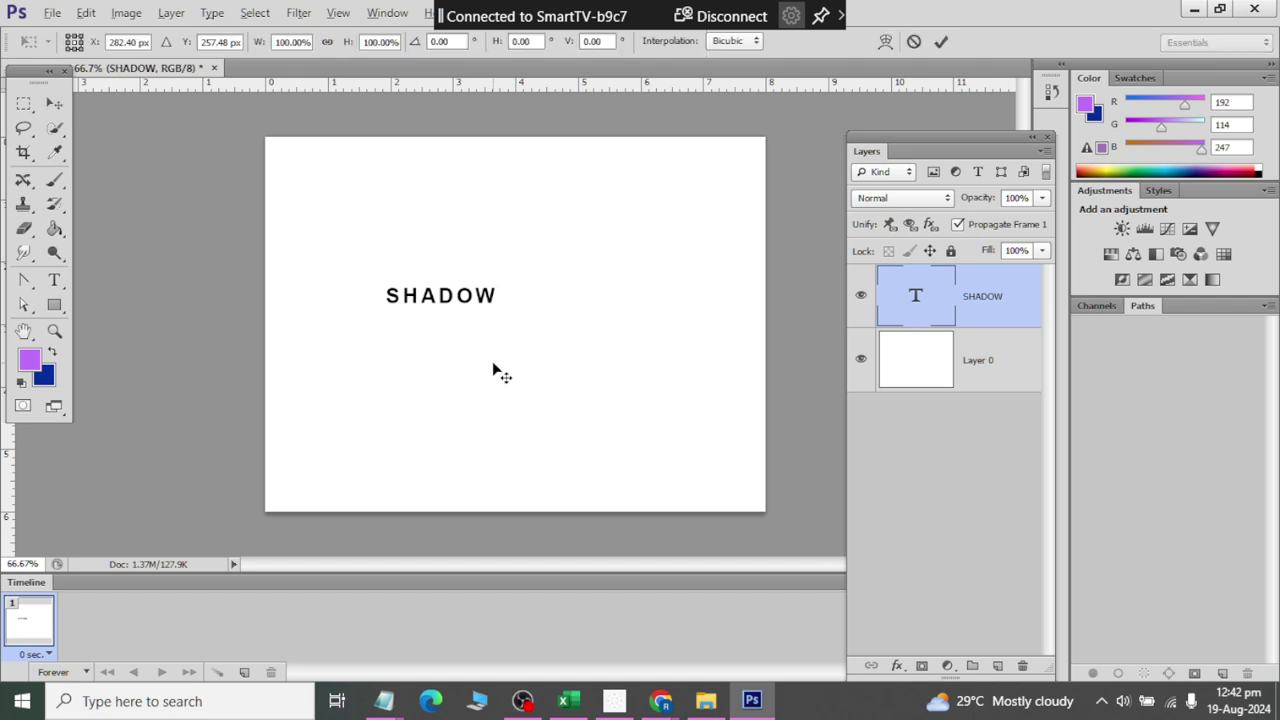
drag(498, 312, 529, 364)
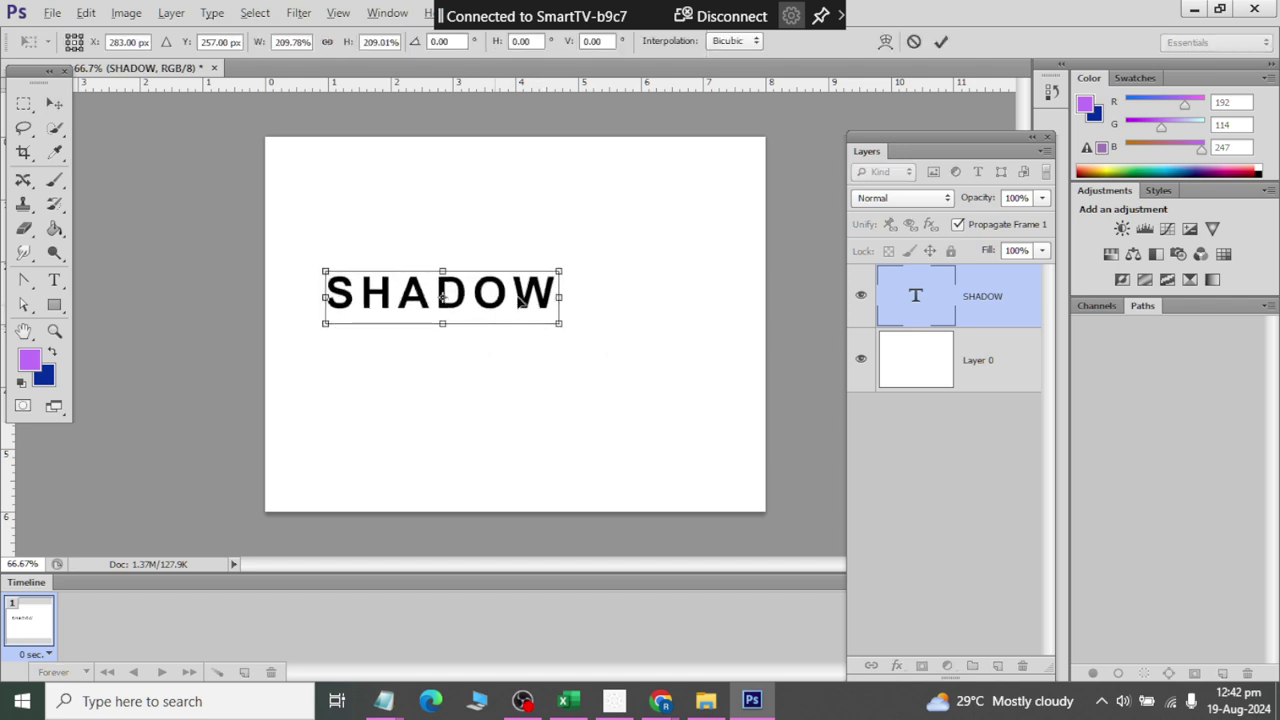
drag(516, 300, 571, 229)
click(54, 103)
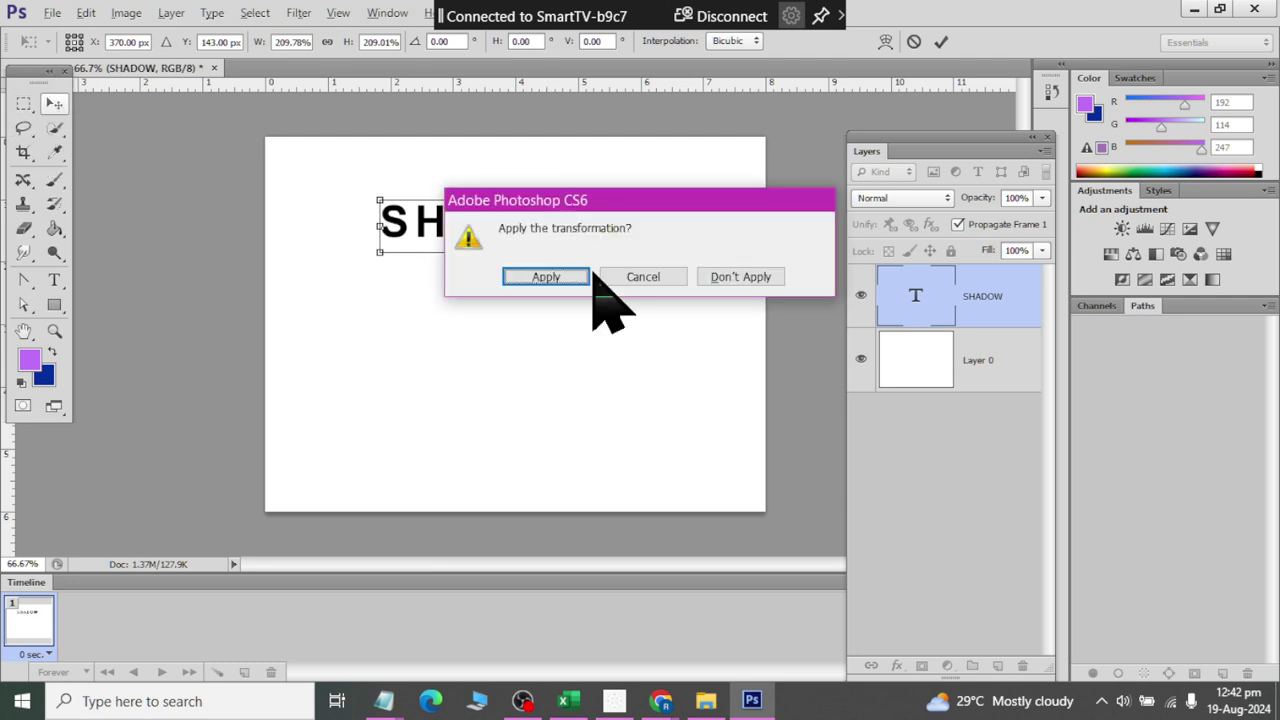
click(575, 277)
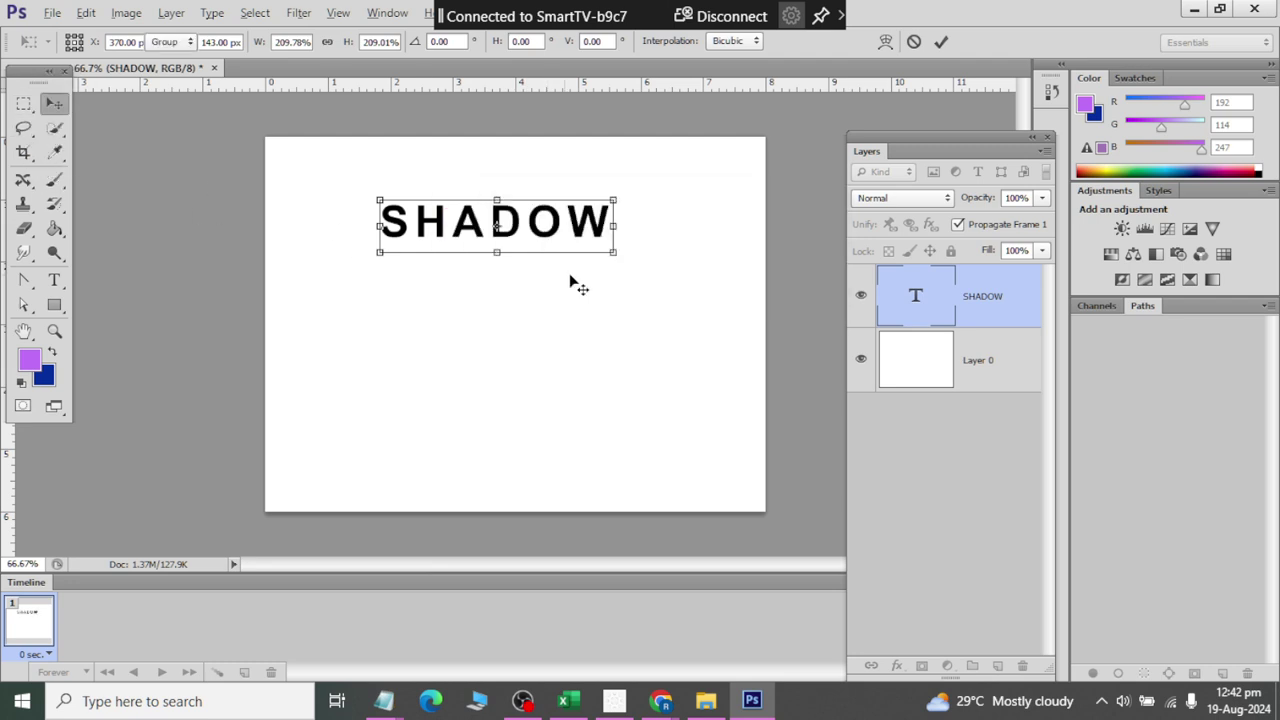
click(897, 666)
click(925, 437)
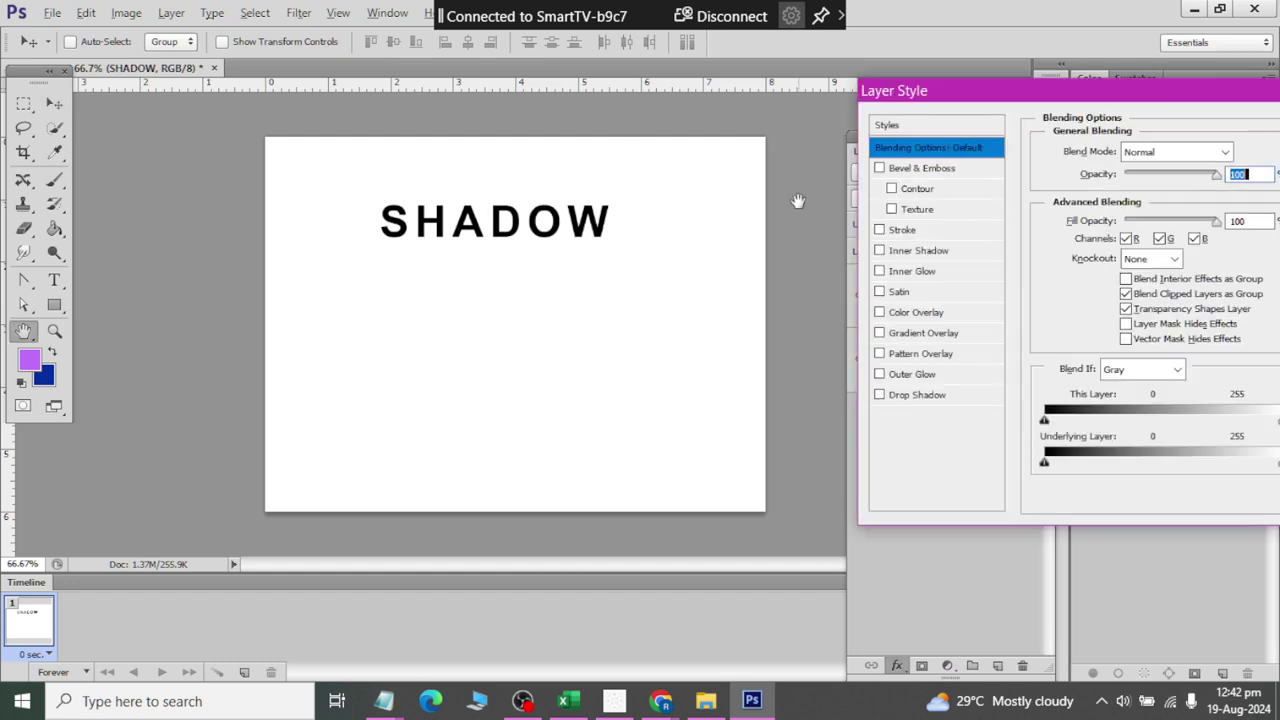
click(899, 376)
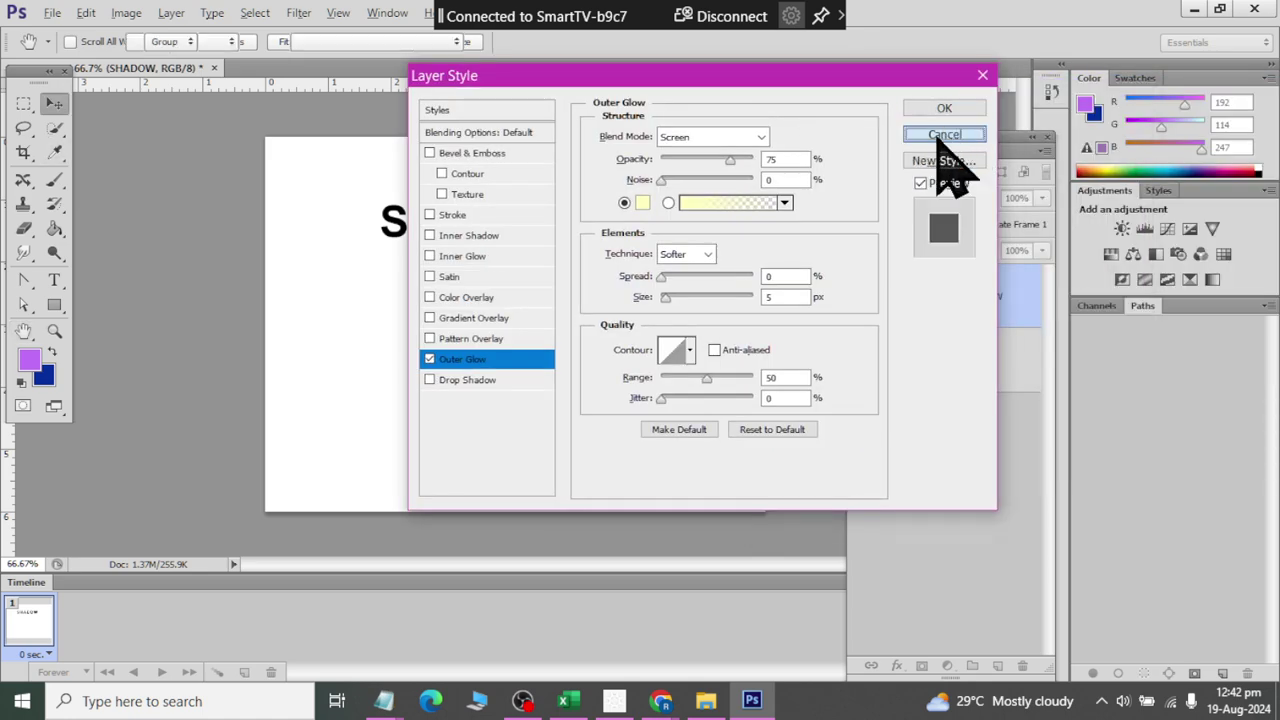
click(940, 135)
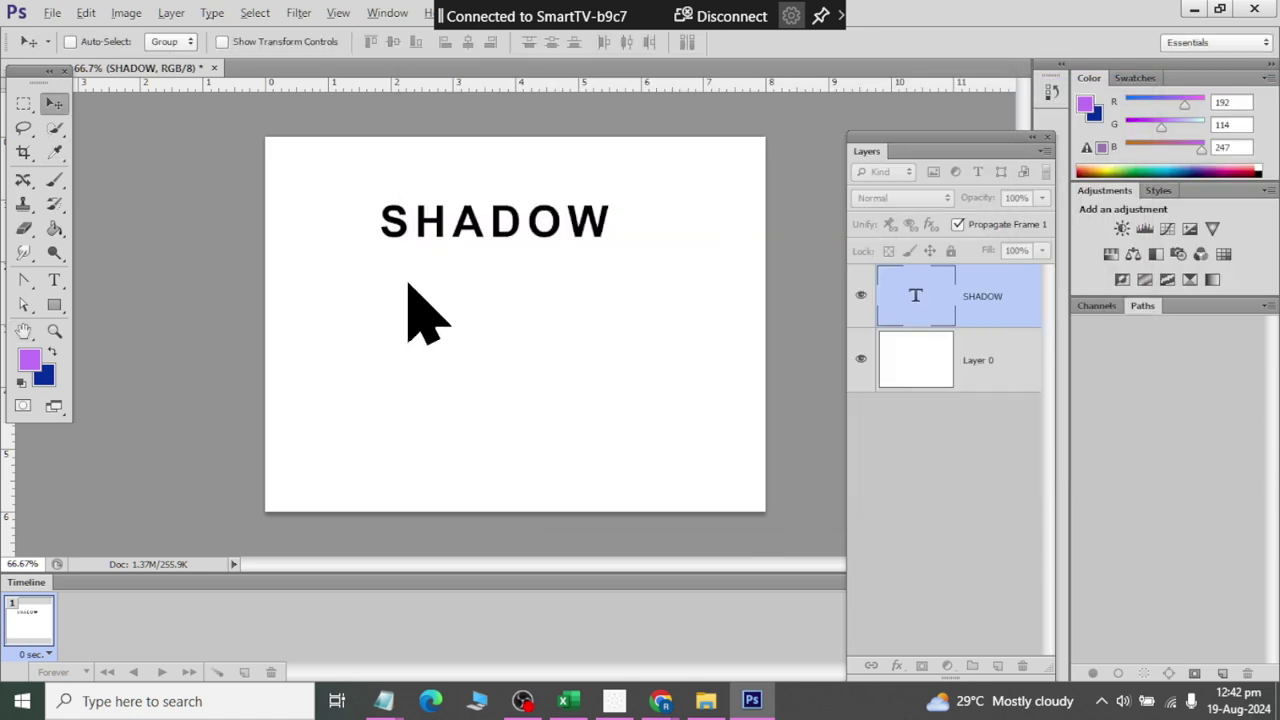
Step: Add a Color Overlay layer effect to Layer 0
click(945, 370)
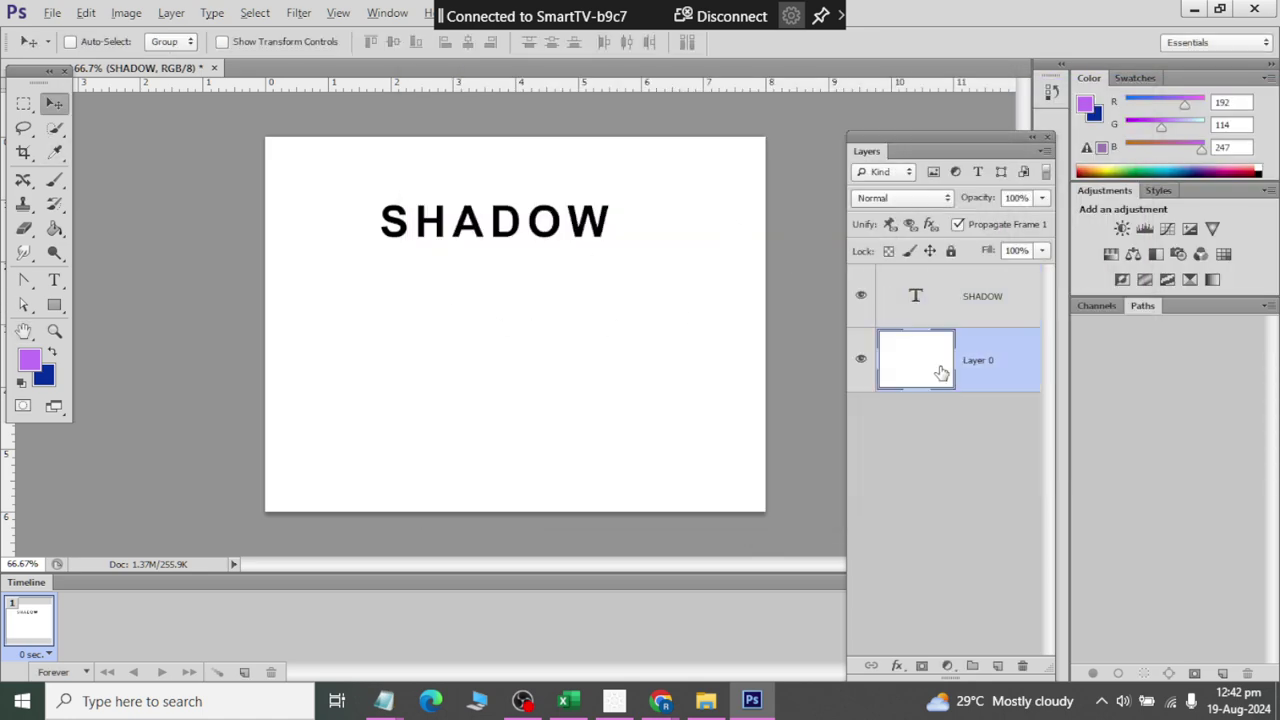
click(897, 666)
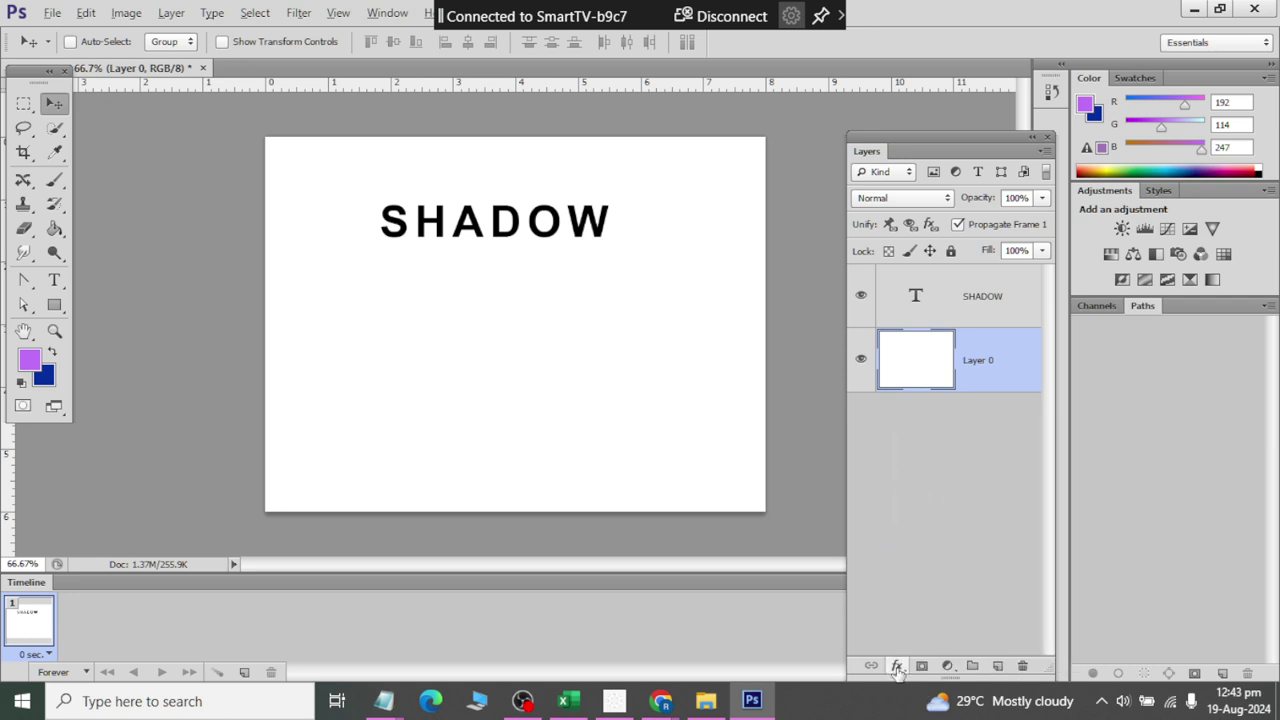
click(897, 664)
key(Escape)
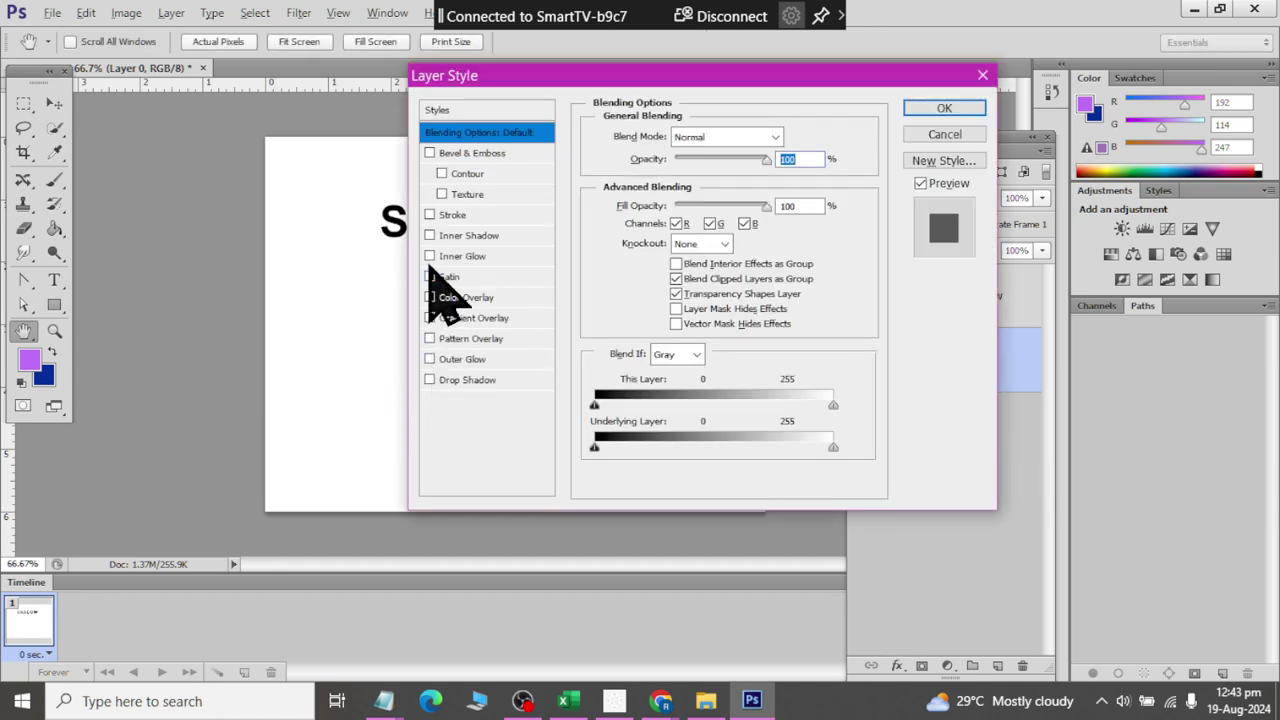
click(430, 297)
click(466, 297)
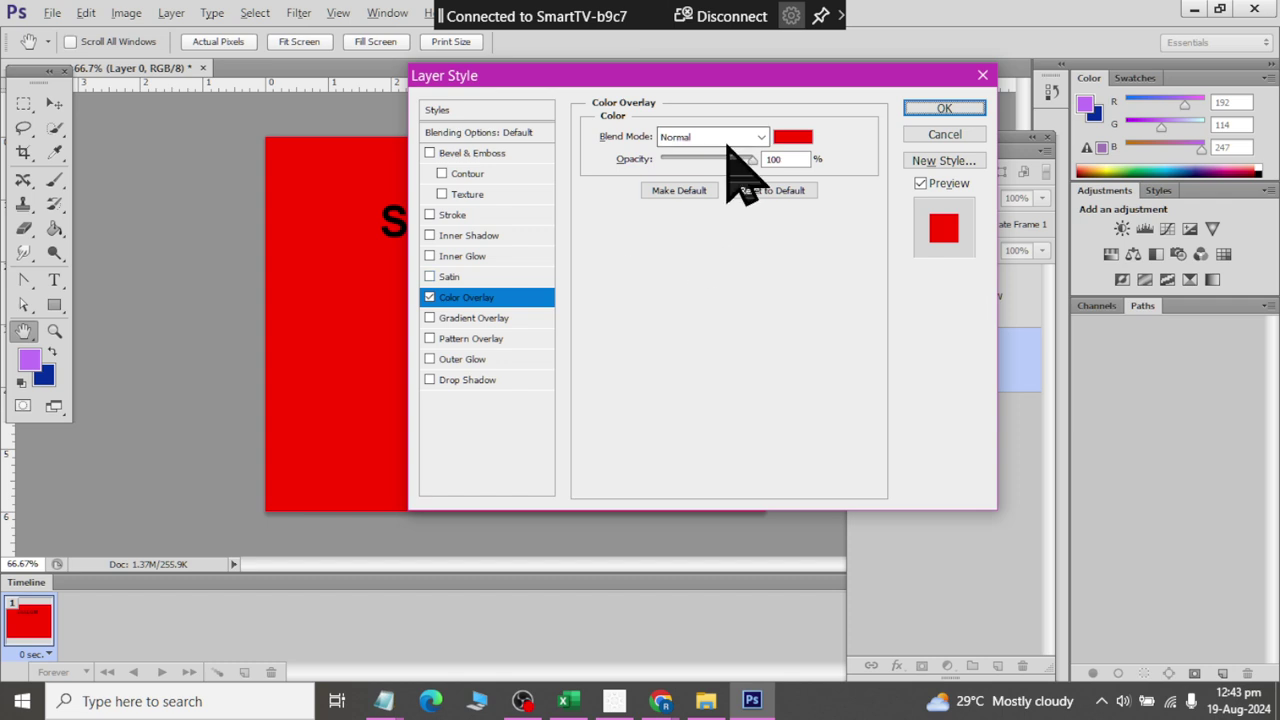
mouse_move(745, 72)
mouse_down()
mouse_move(790, 112)
mouse_move(734, 291)
mouse_up()
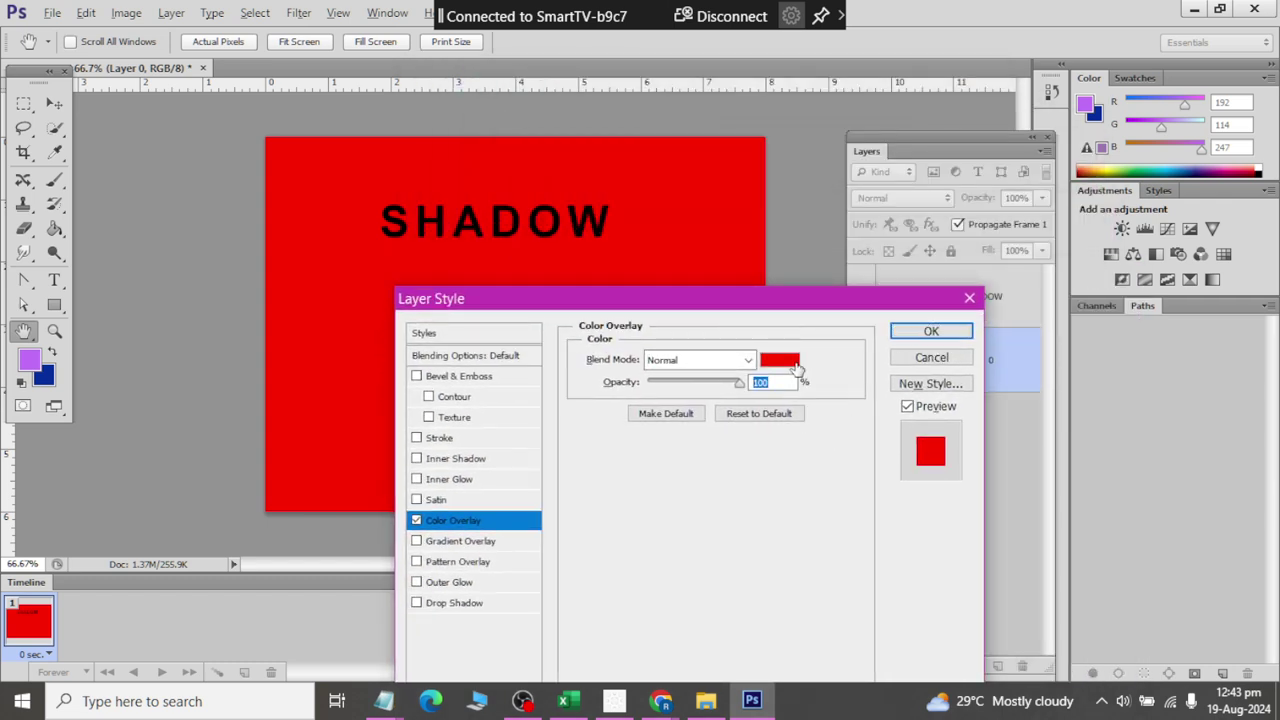
Step: Set the overlay colour to #1e1e1e, apply it, and reselect the SHADOW layer
click(779, 369)
drag(972, 288, 953, 387)
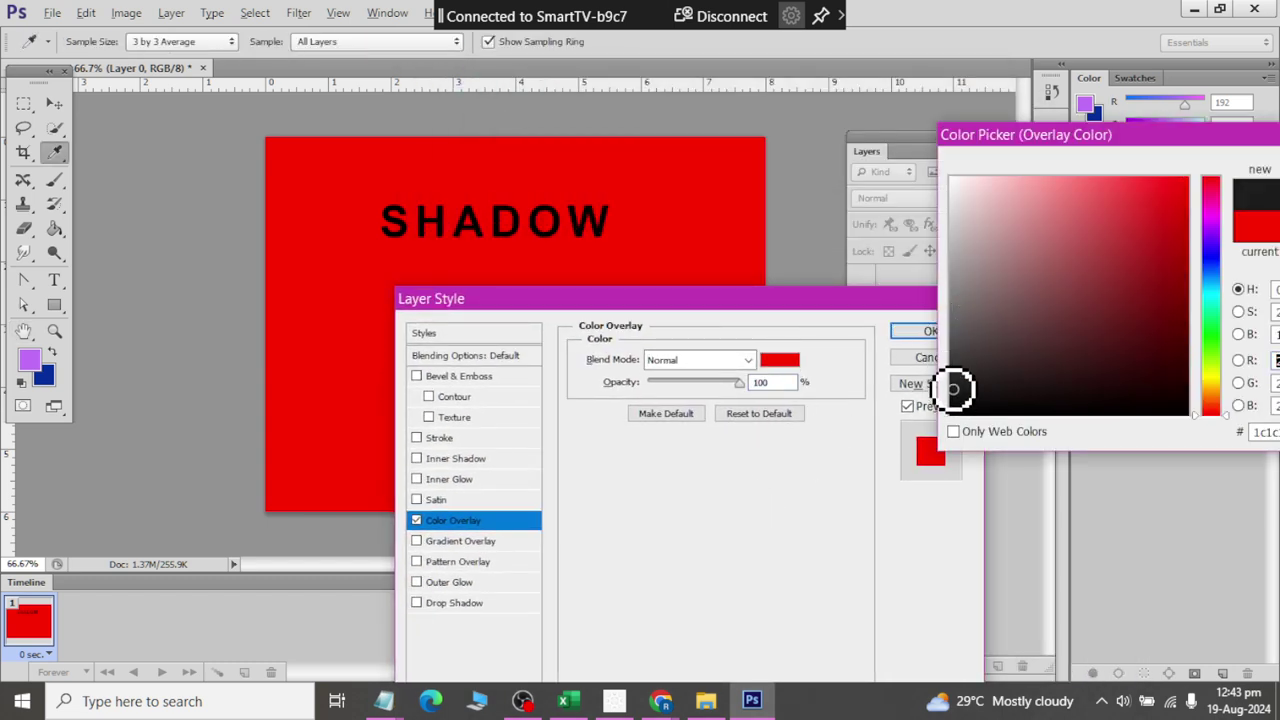
drag(1160, 134, 671, 134)
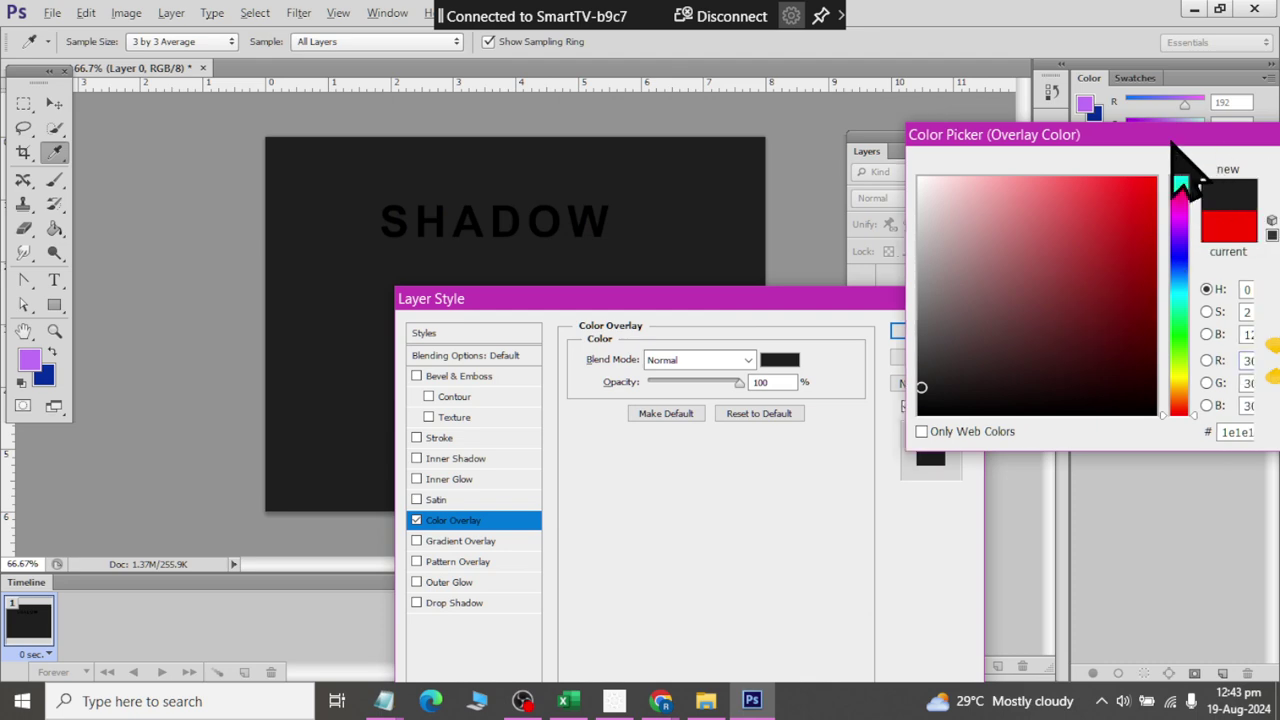
click(910, 195)
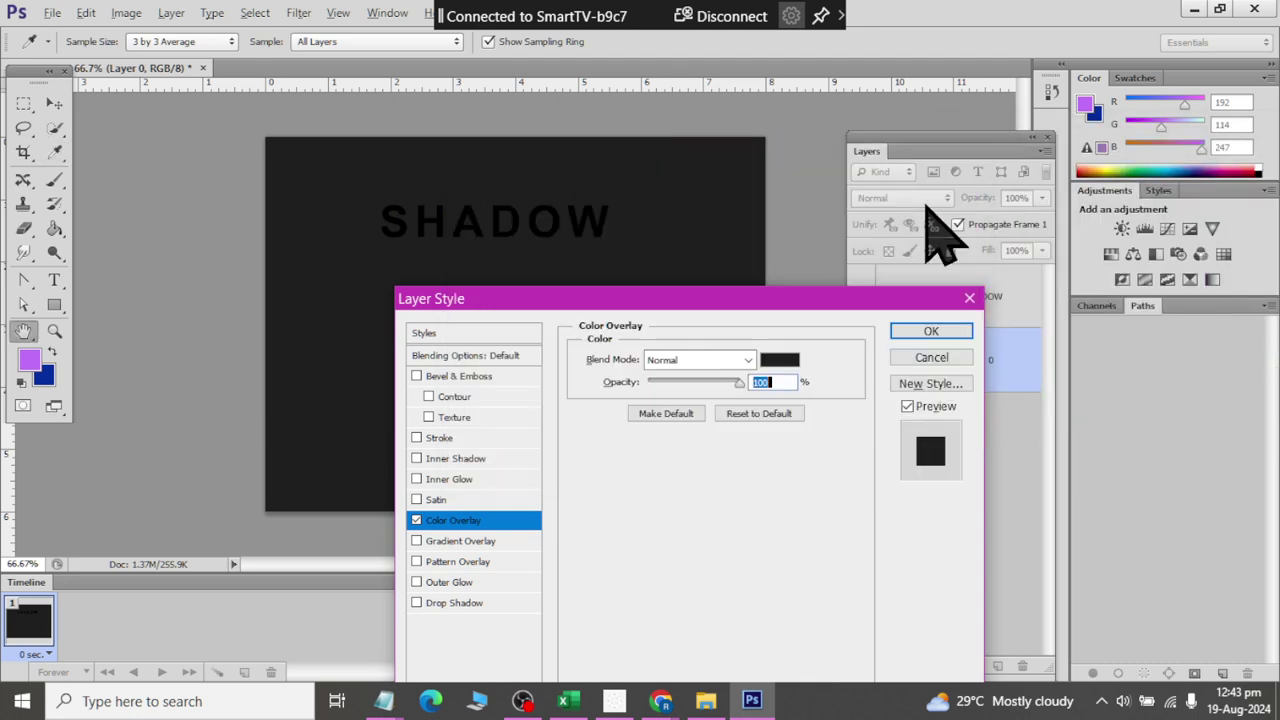
click(931, 335)
click(910, 290)
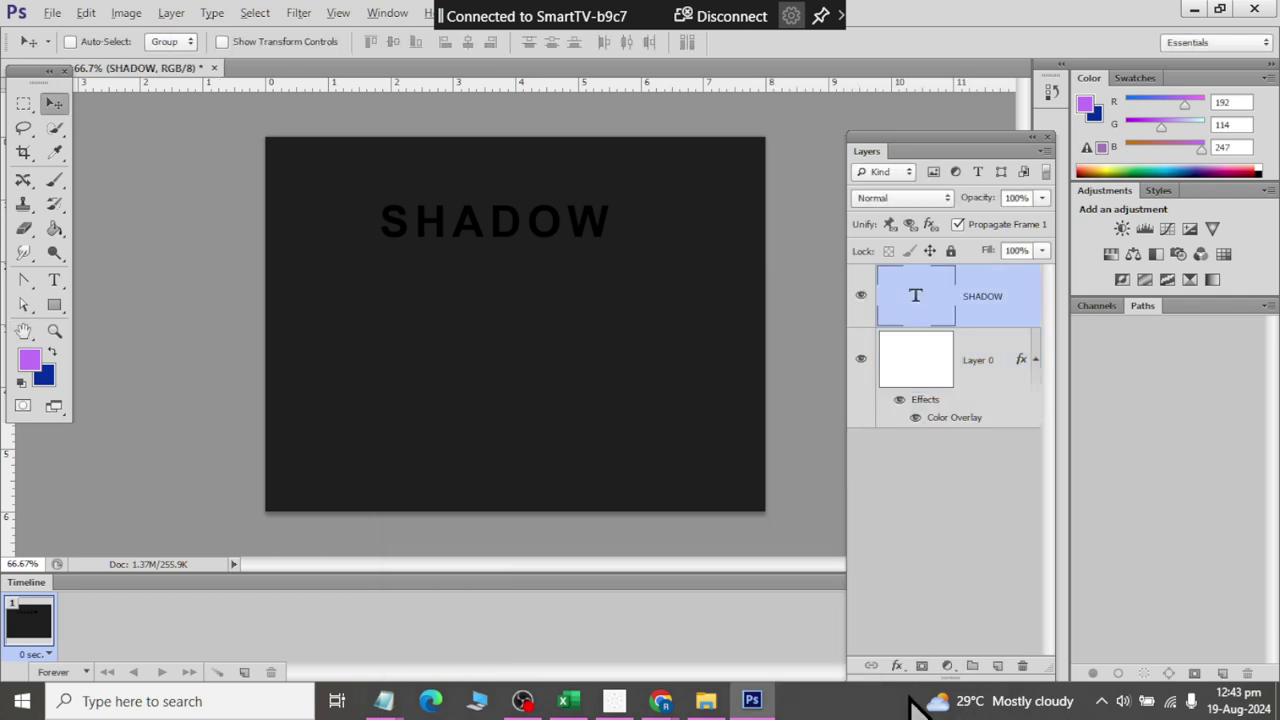
Step: Enable Outer Glow on SHADOW at 100% opacity with a greatly enlarged size
click(898, 667)
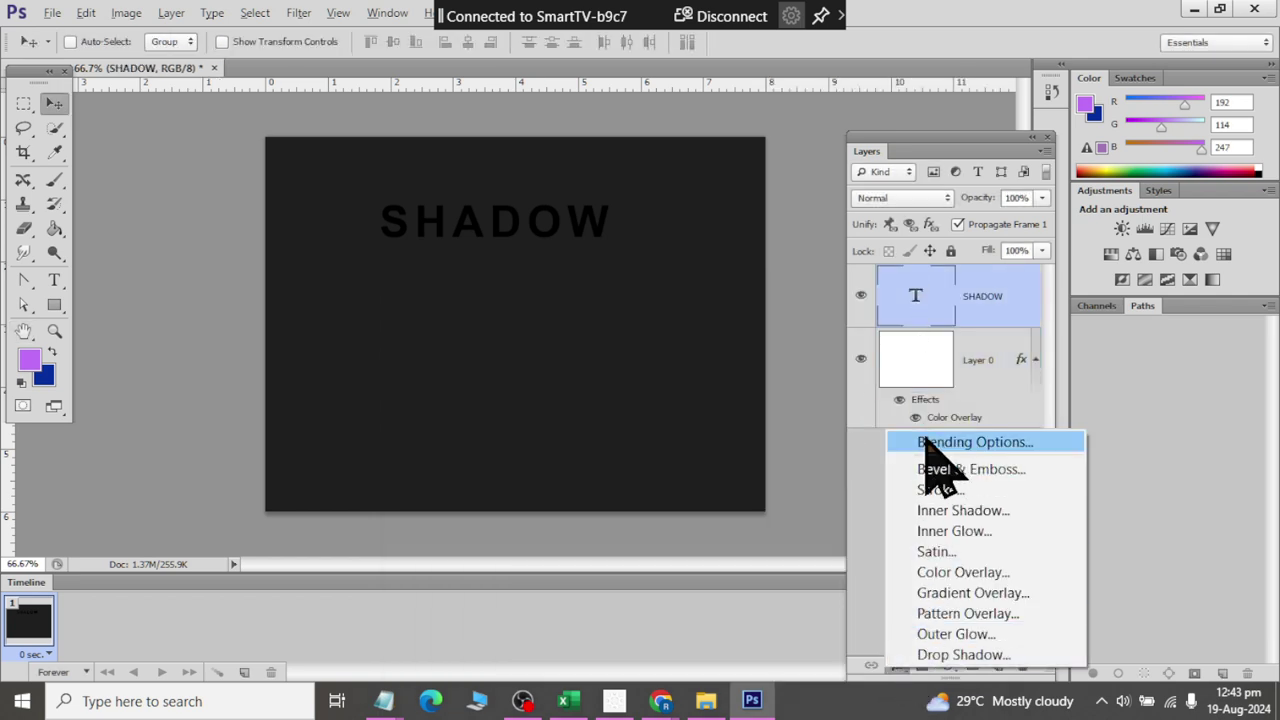
click(928, 452)
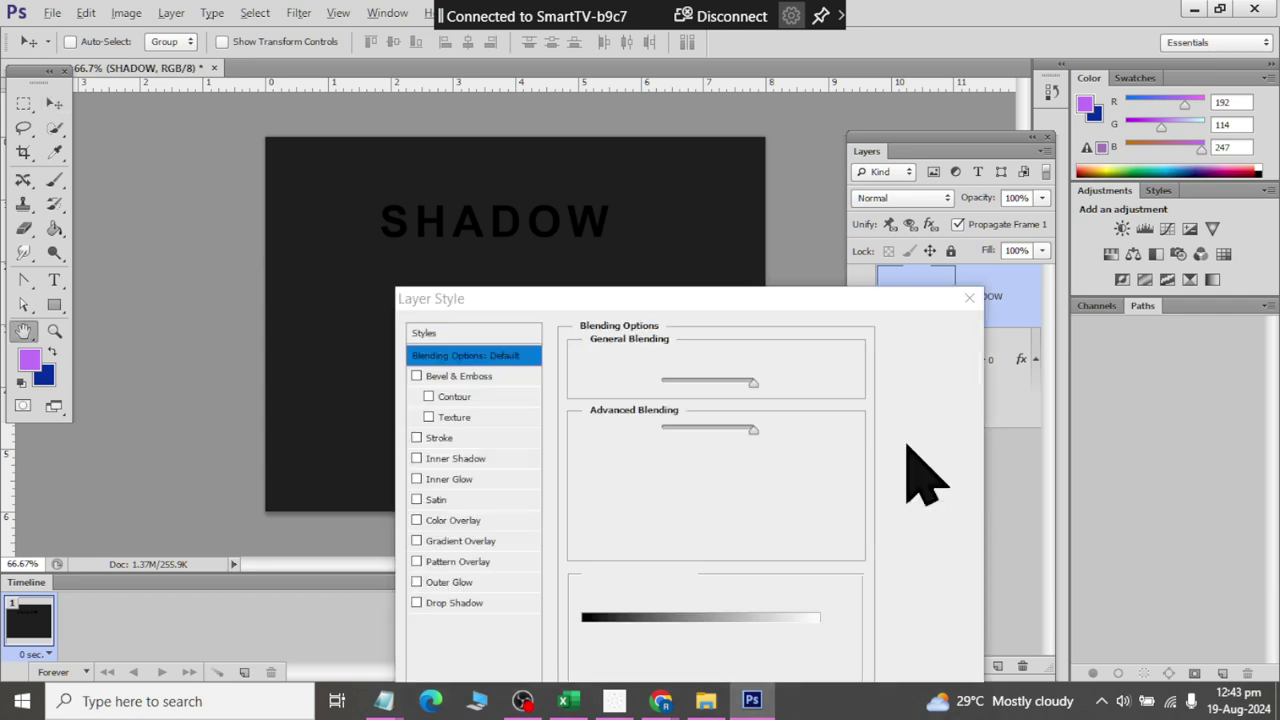
click(432, 582)
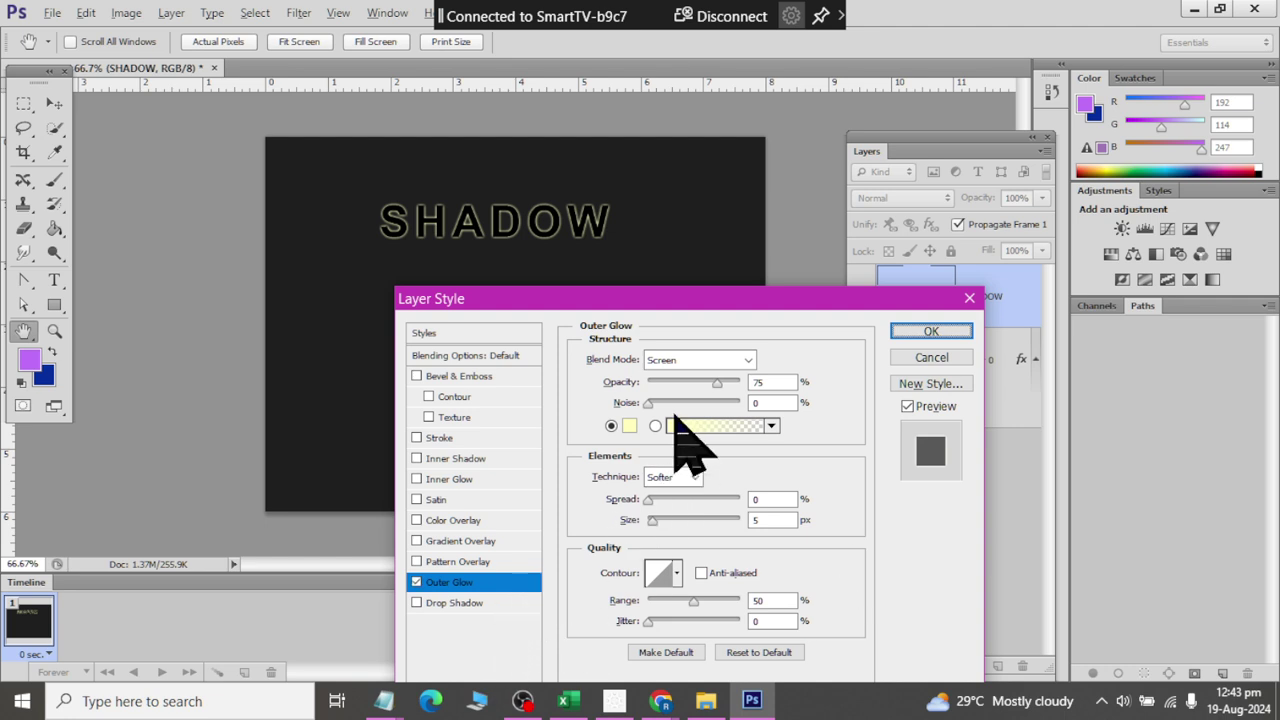
drag(725, 386, 738, 387)
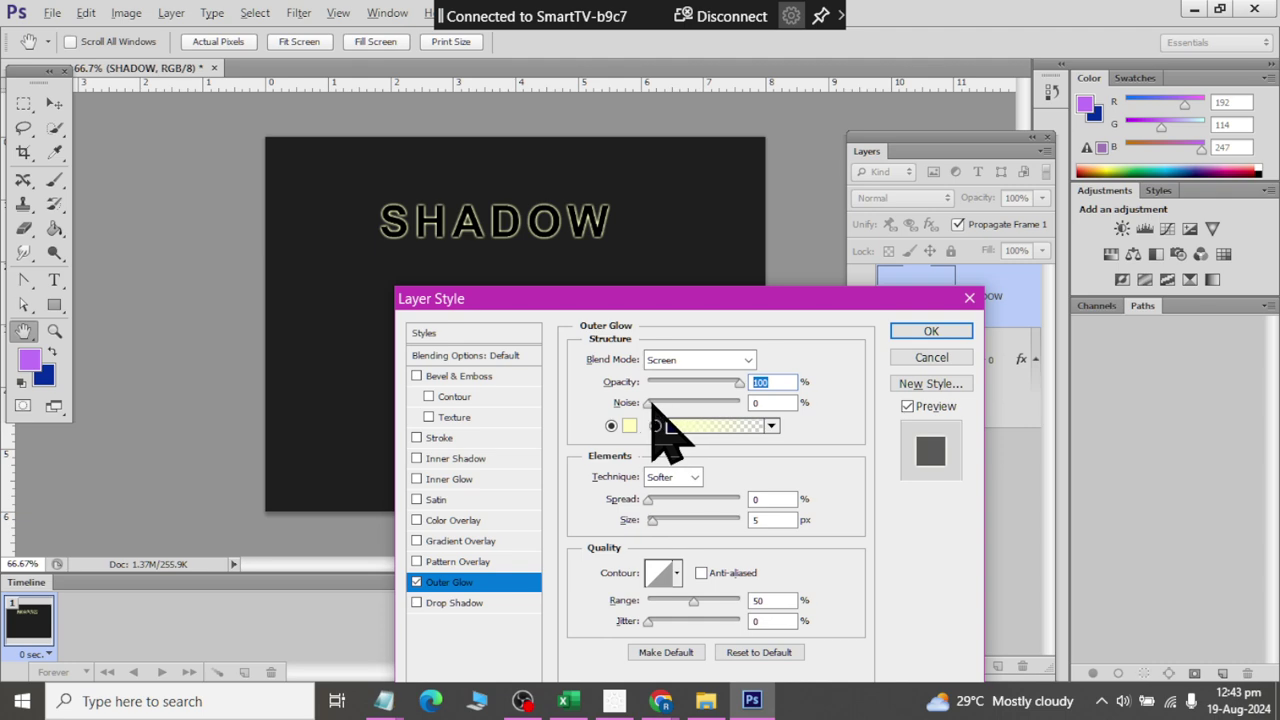
mouse_move(648, 402)
mouse_down()
mouse_move(719, 405)
mouse_move(640, 405)
mouse_up()
mouse_move(655, 527)
mouse_down()
mouse_move(728, 548)
mouse_move(666, 515)
mouse_up()
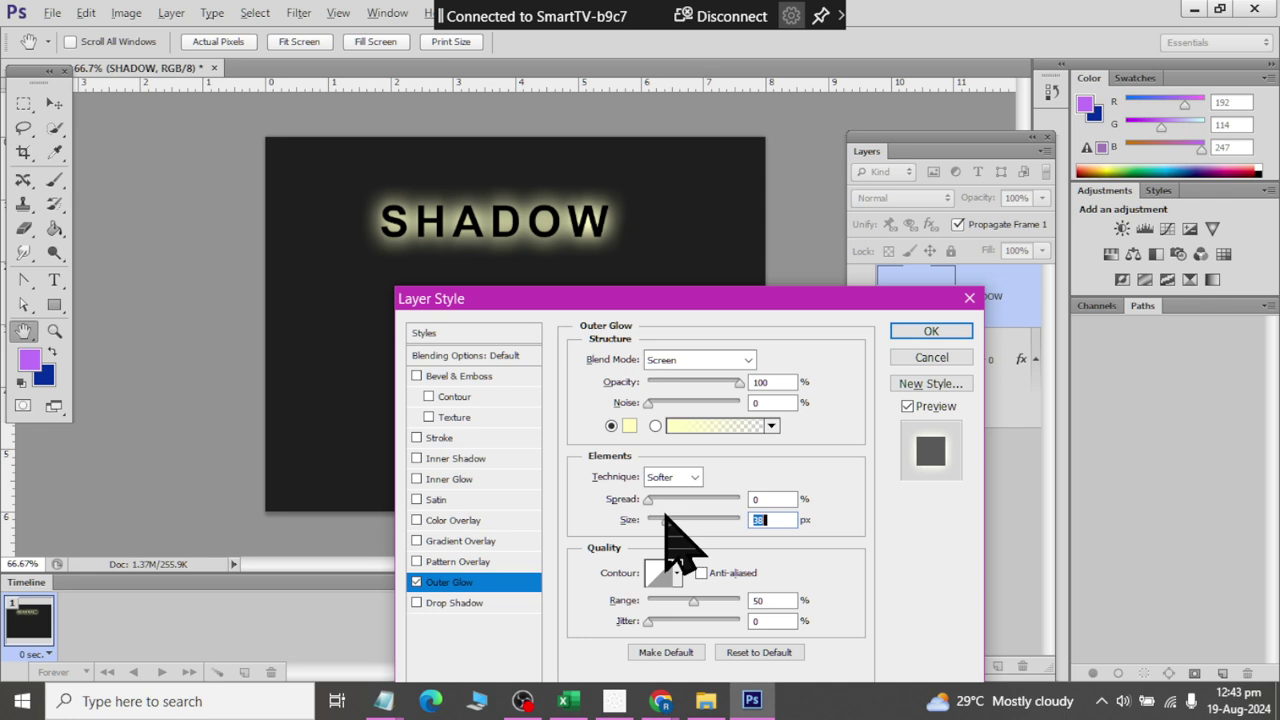
Step: Set the glow technique to Softer with a 16 px size
click(690, 477)
click(688, 500)
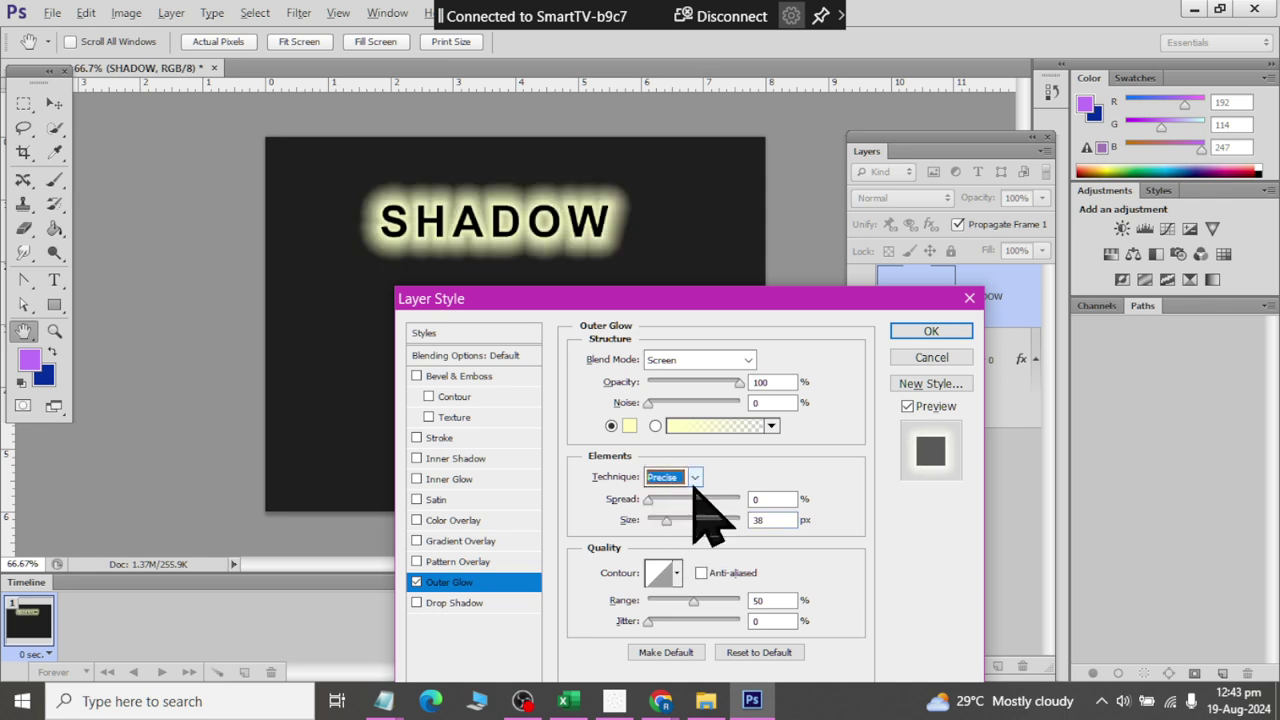
drag(668, 524, 660, 524)
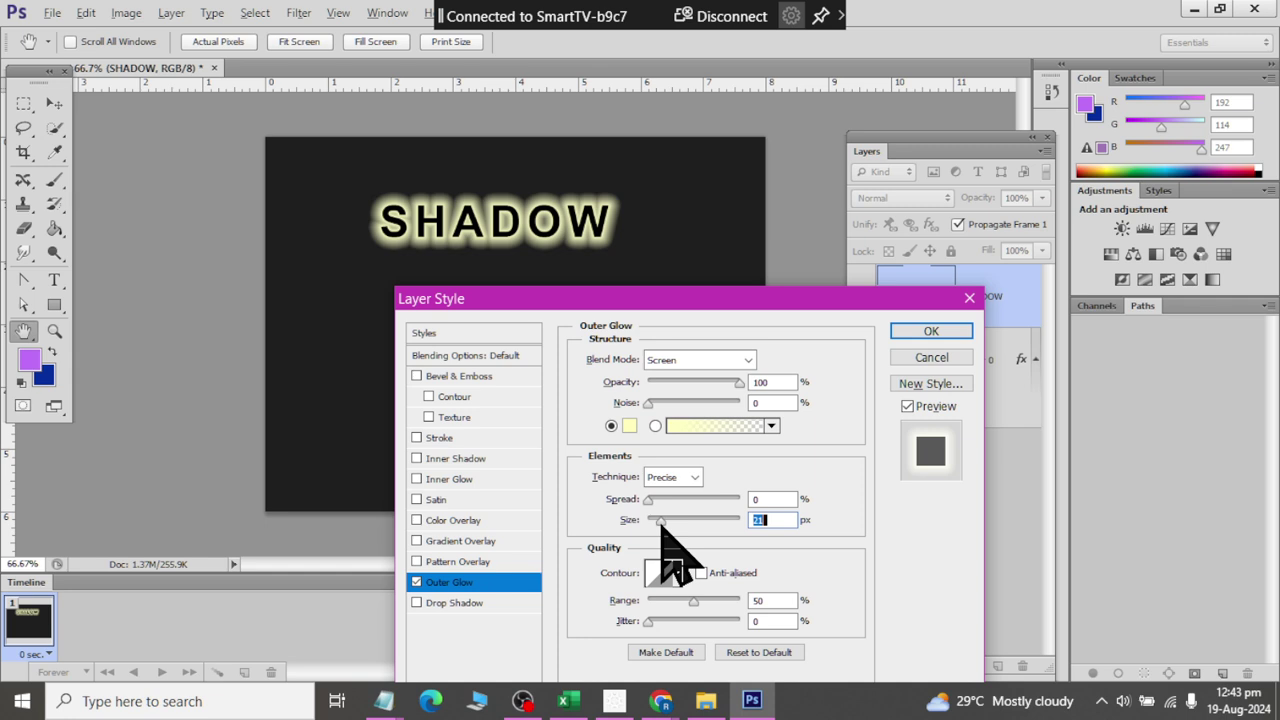
mouse_move(660, 522)
mouse_down()
mouse_move(723, 522)
mouse_move(657, 520)
mouse_up()
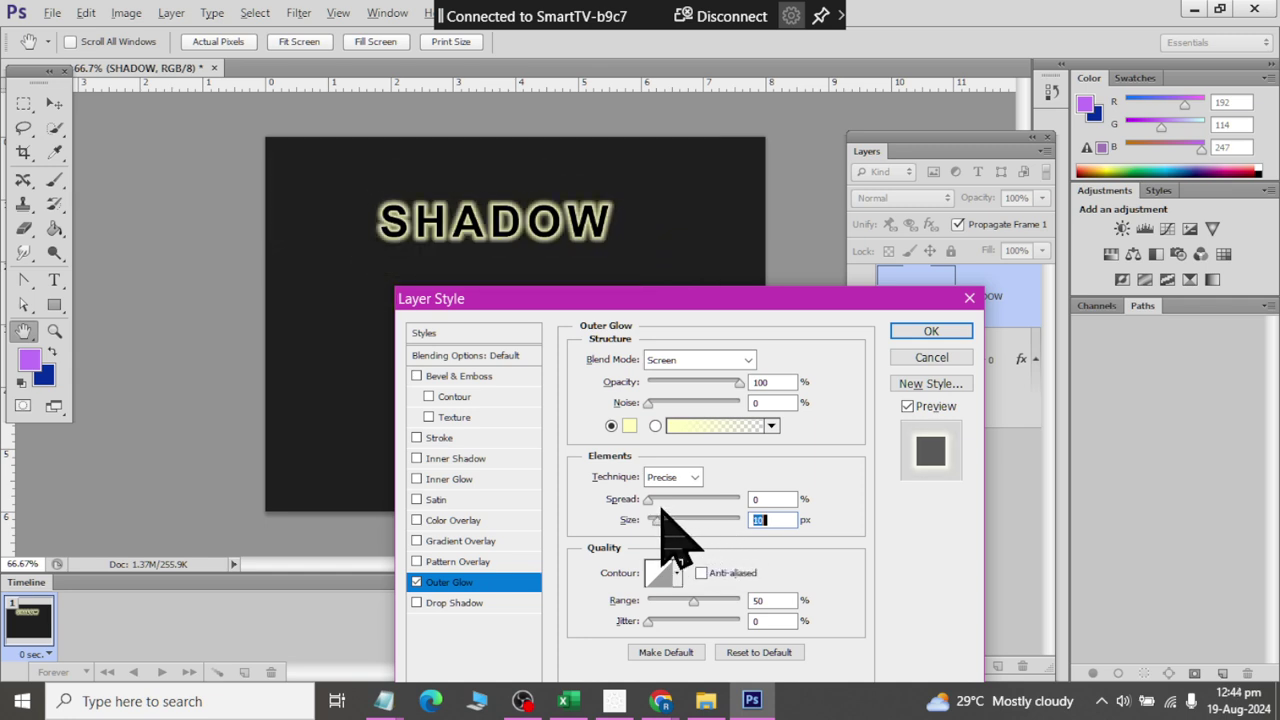
click(678, 480)
click(678, 496)
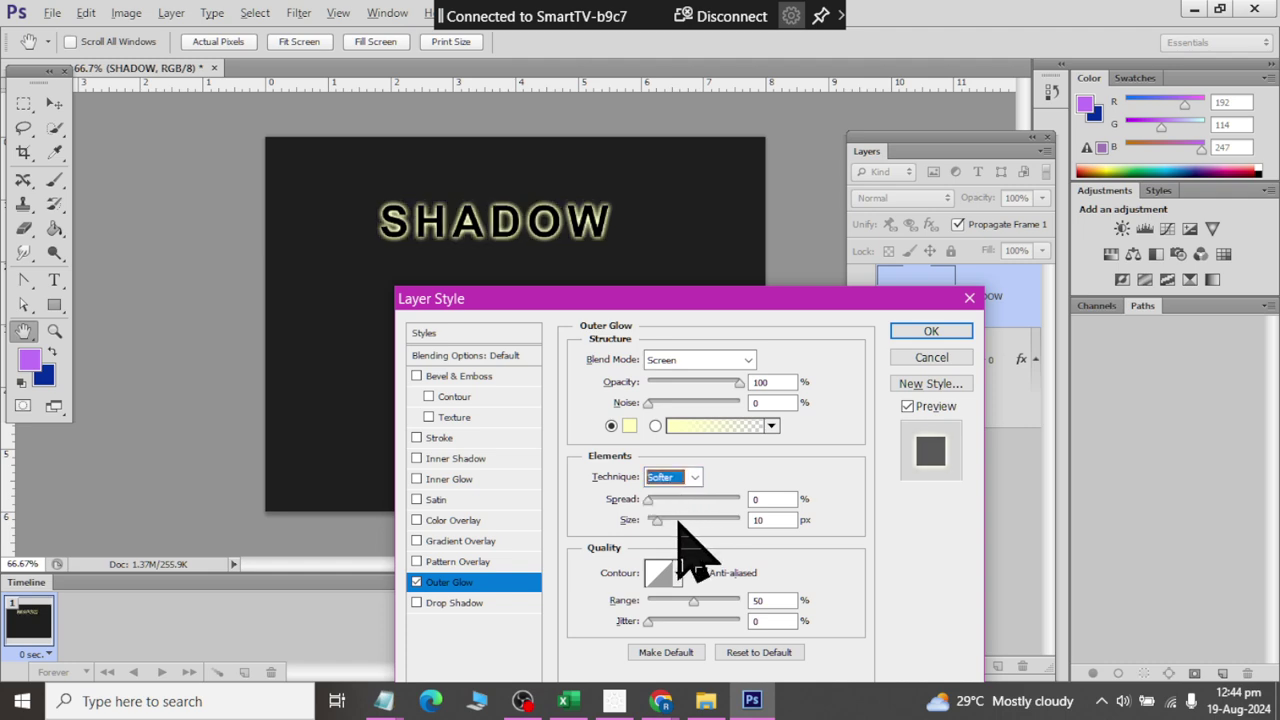
click(678, 522)
drag(678, 522, 659, 523)
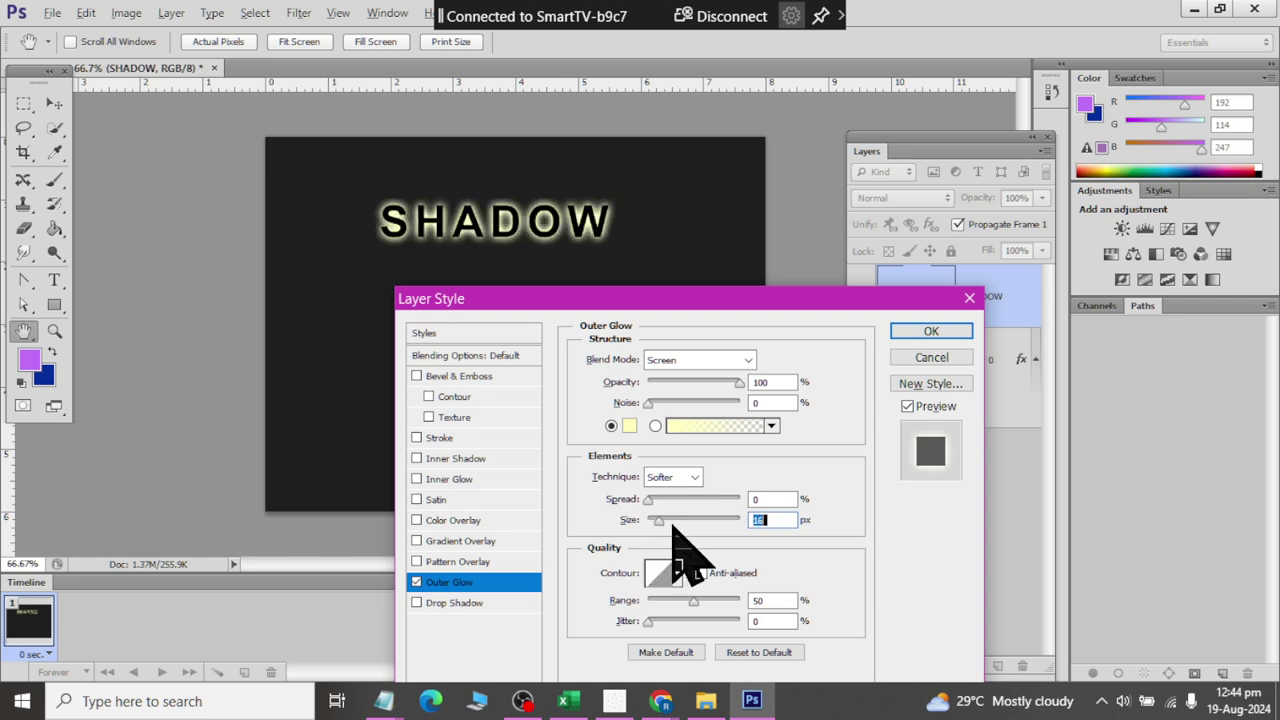
Step: Set the glow spread to 8%, keeping the Softer technique
mouse_move(649, 503)
mouse_down()
mouse_move(746, 507)
mouse_move(700, 500)
mouse_move(684, 480)
mouse_up()
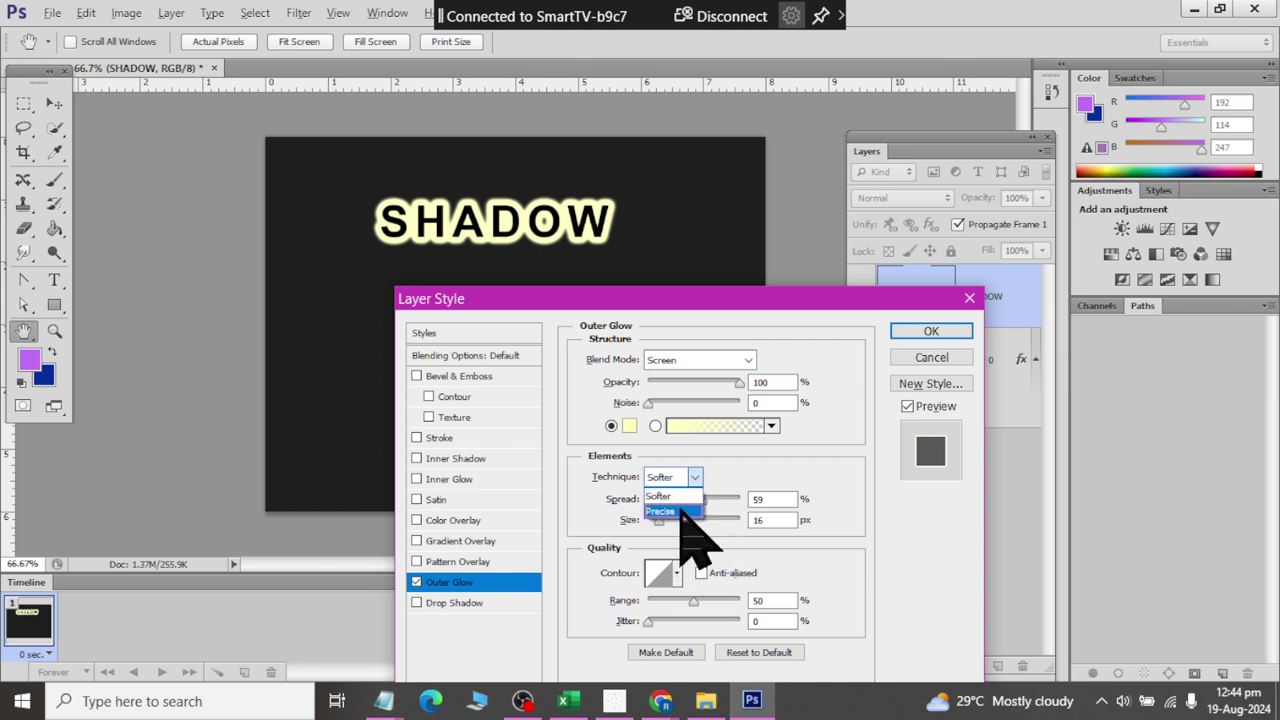
click(680, 511)
click(688, 479)
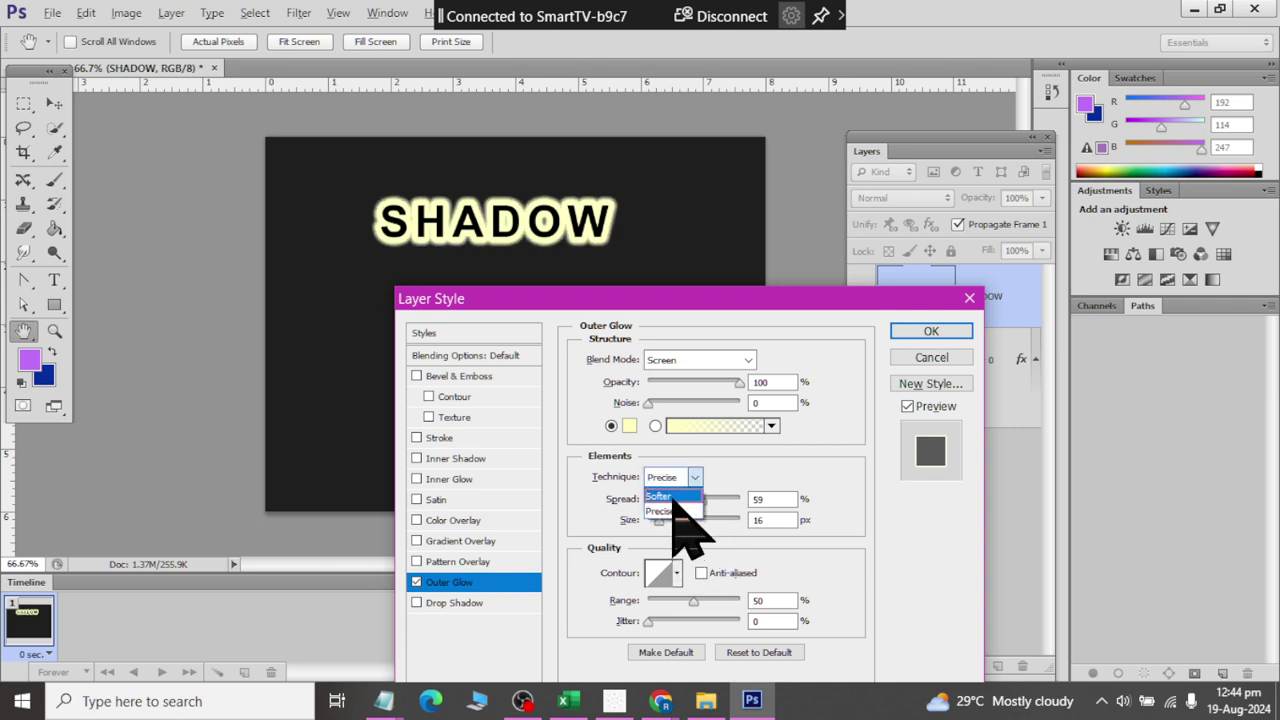
click(675, 496)
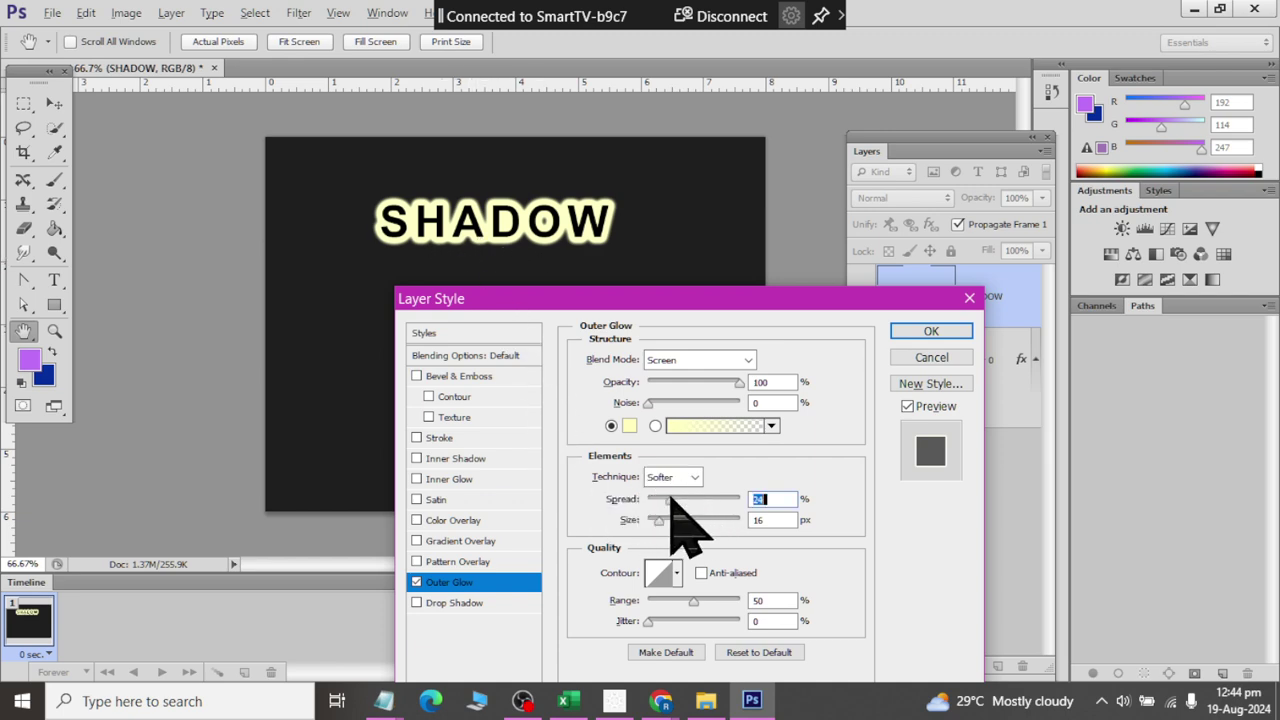
mouse_move(702, 499)
mouse_down()
mouse_move(652, 499)
mouse_move(660, 524)
mouse_up()
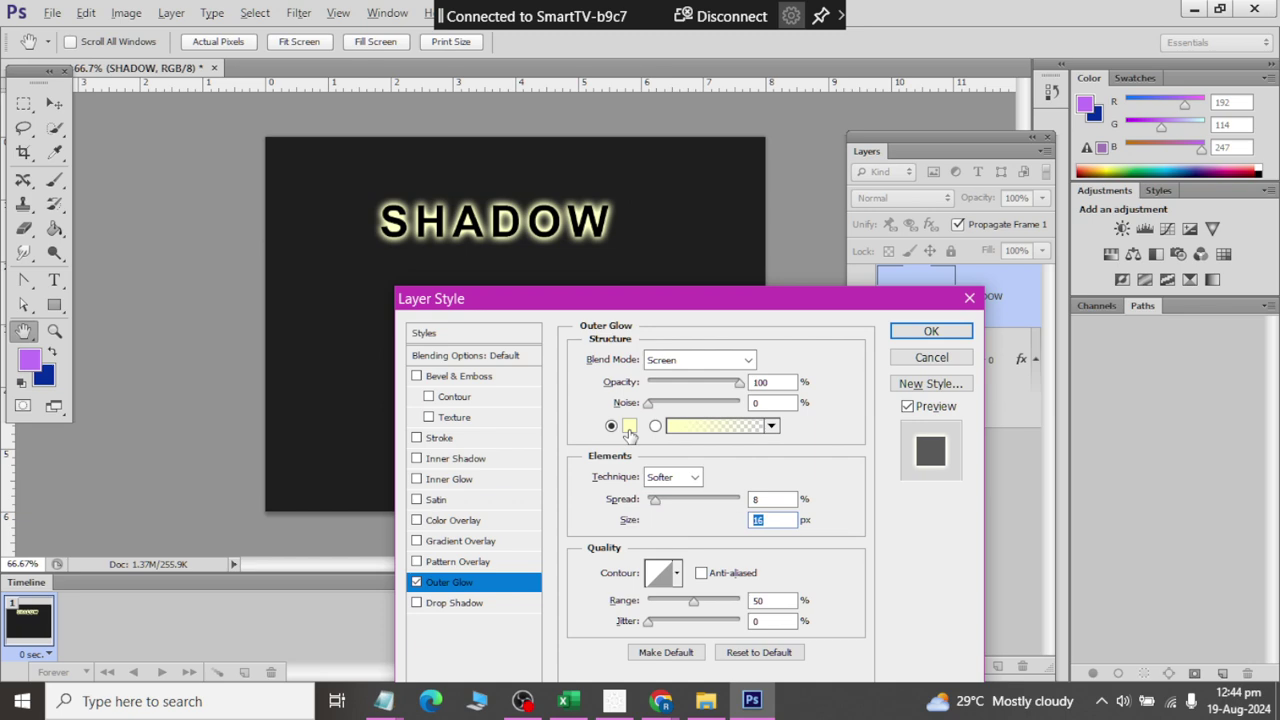
Step: Change the outer glow colour to light pink-violet #eba4f4
click(629, 427)
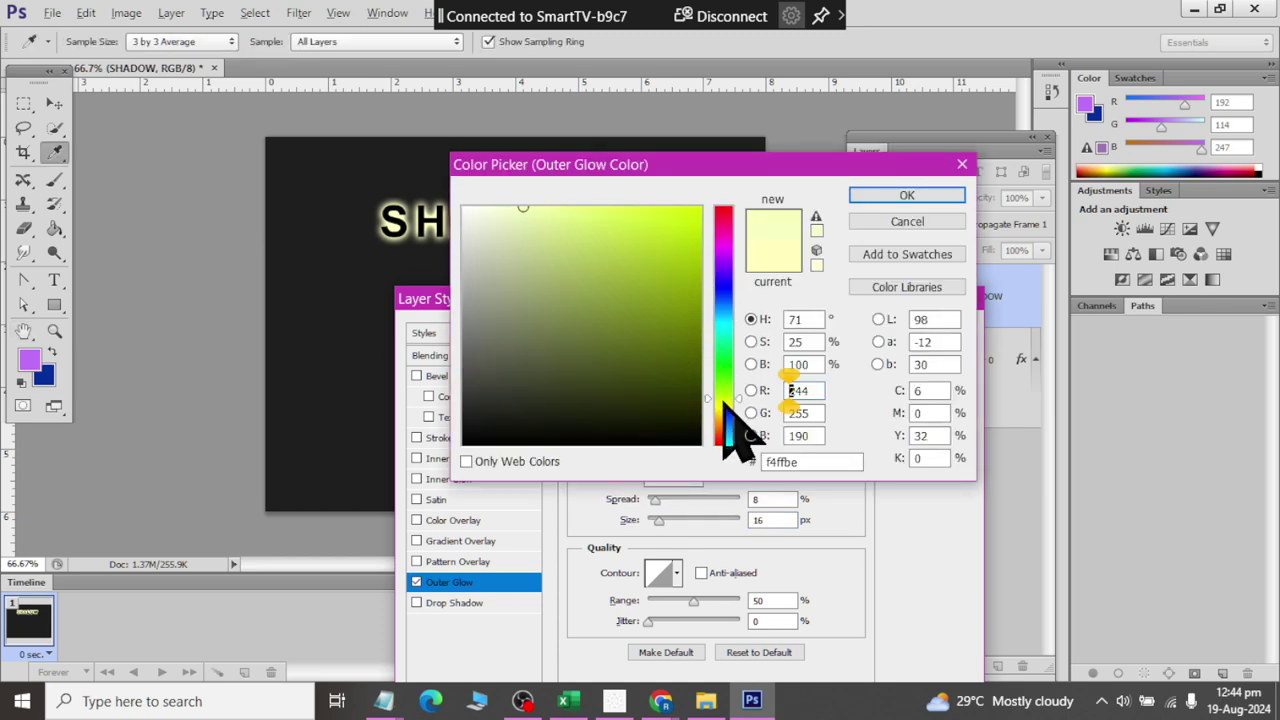
drag(725, 400, 725, 402)
mouse_move(620, 234)
mouse_down()
mouse_move(610, 206)
mouse_move(722, 357)
mouse_up()
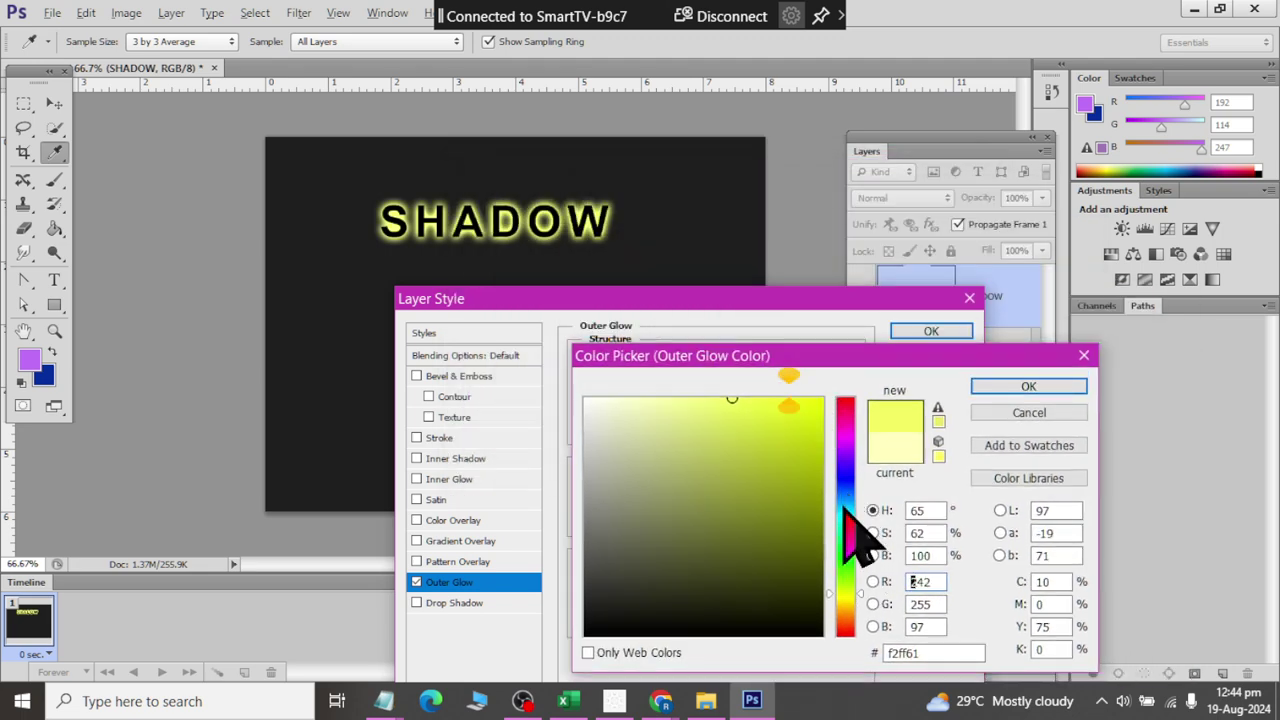
click(846, 520)
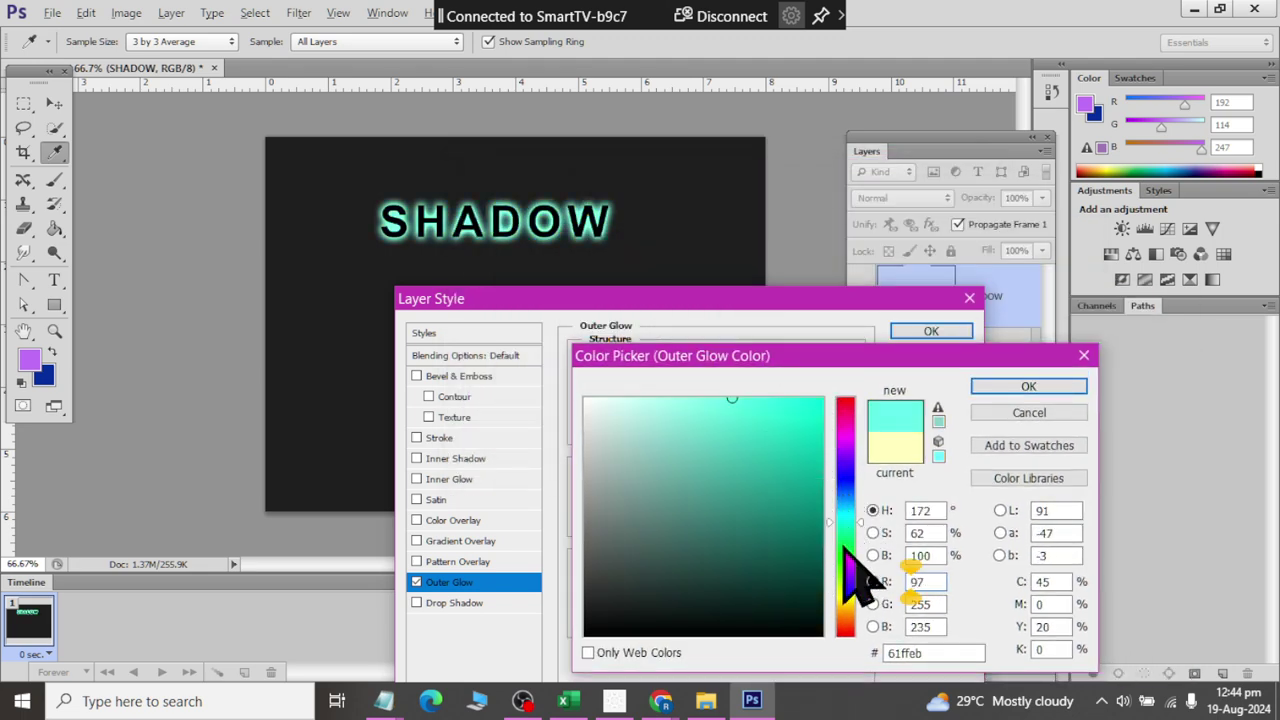
drag(853, 565, 847, 440)
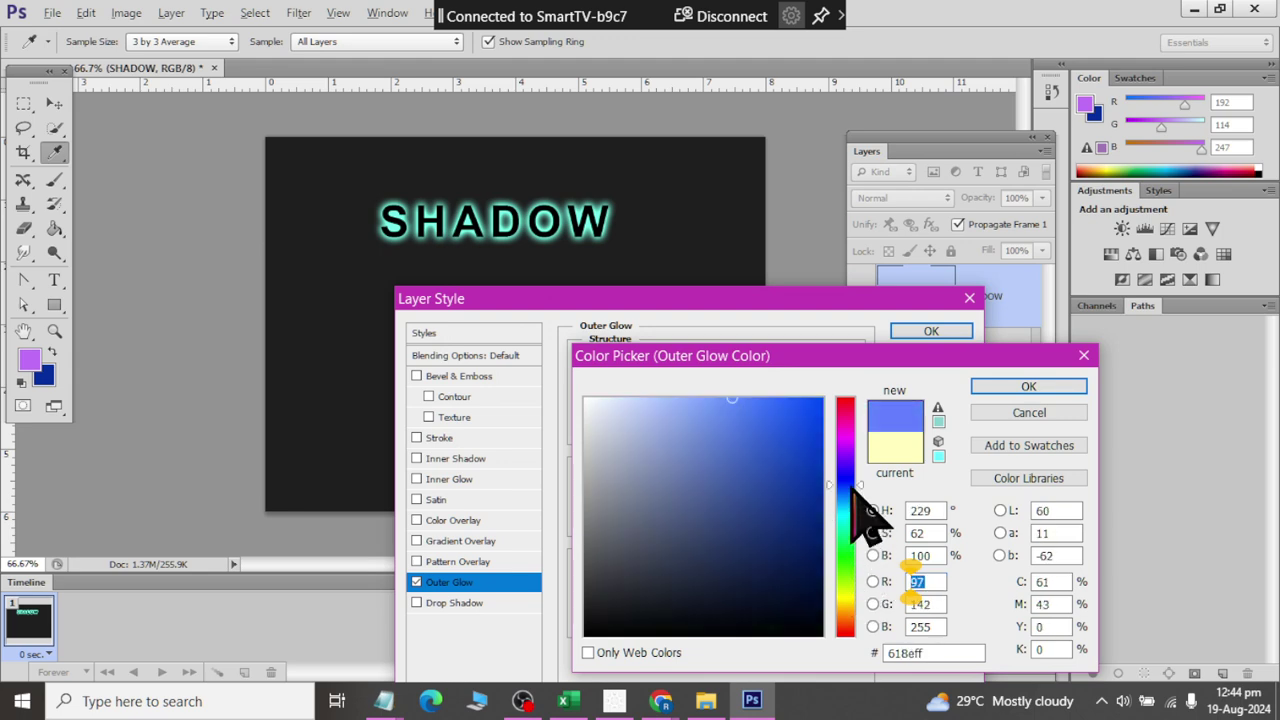
click(663, 408)
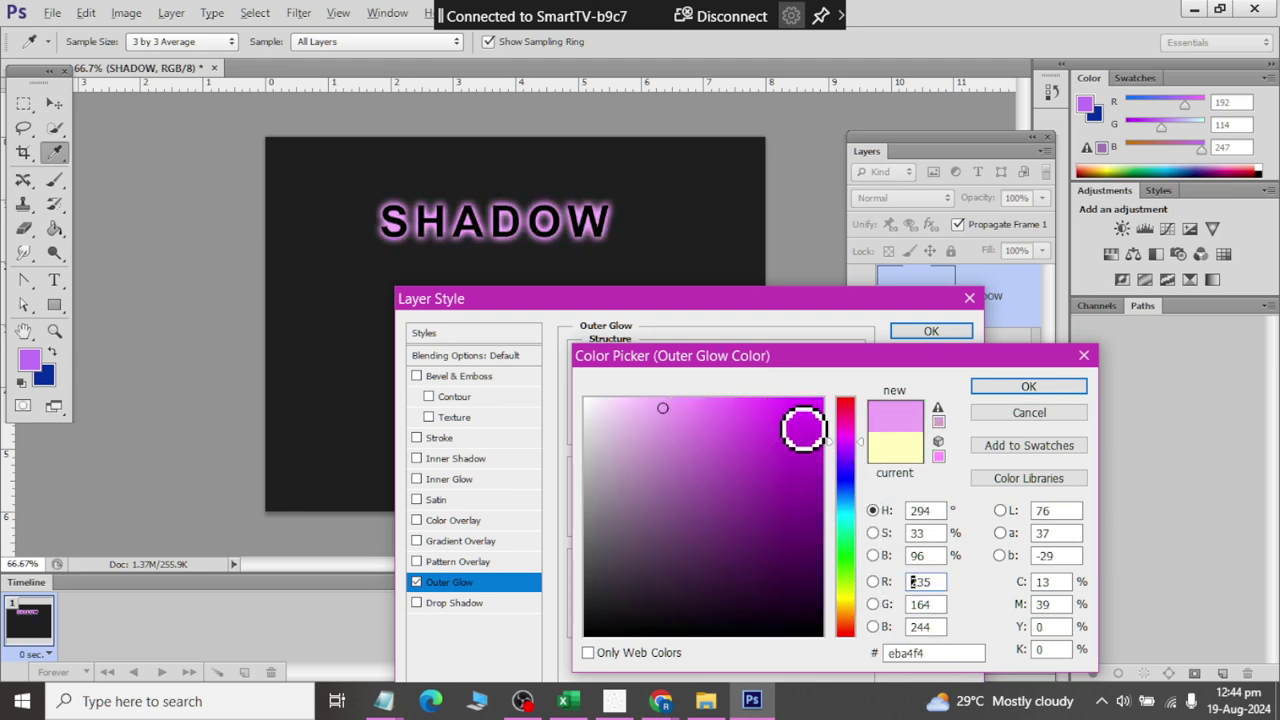
click(1028, 386)
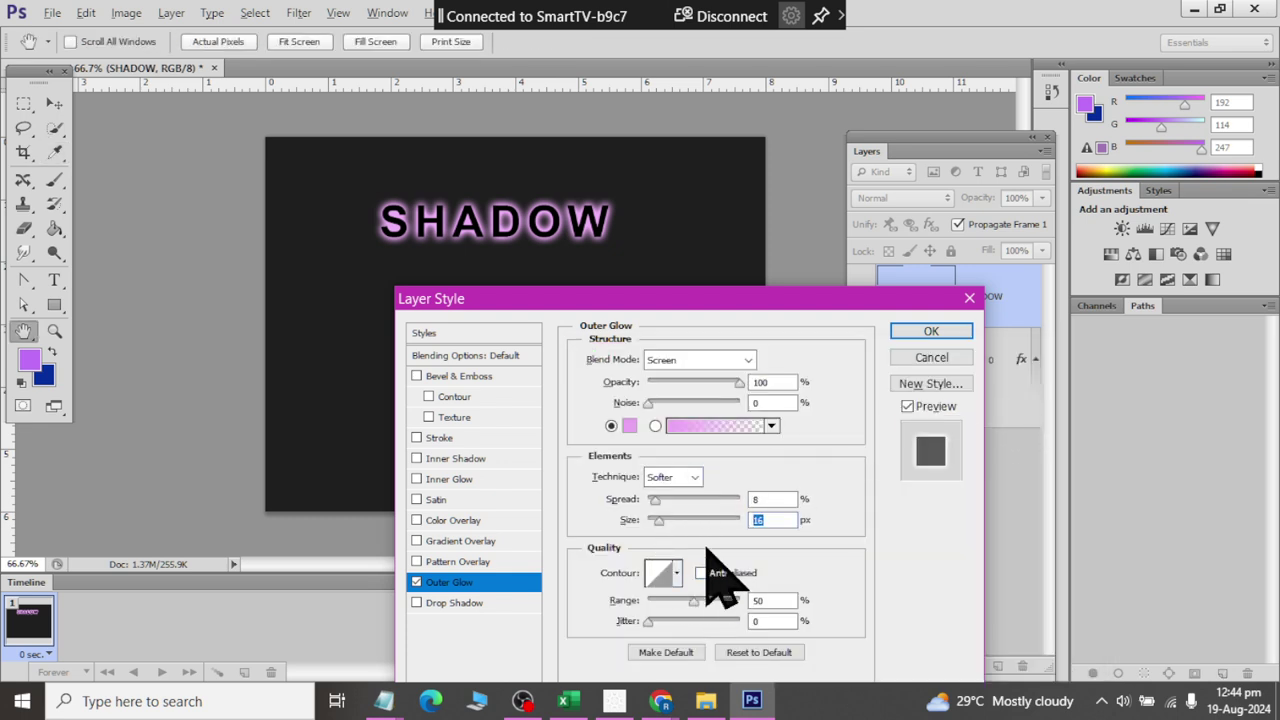
Step: Switch the glow to a gradient fill and set its size to 10 px
click(655, 426)
click(776, 429)
click(794, 187)
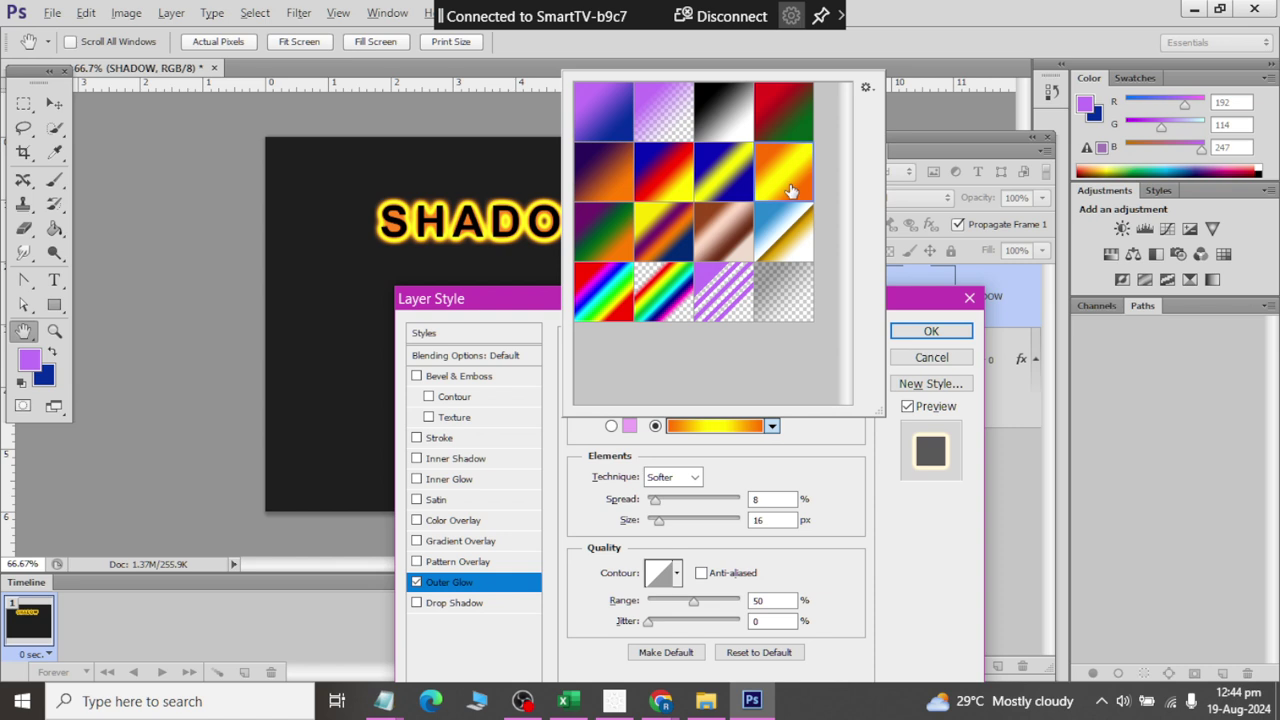
click(855, 480)
mouse_move(658, 520)
mouse_down()
mouse_move(670, 521)
mouse_move(656, 520)
mouse_move(662, 538)
mouse_move(655, 516)
mouse_move(672, 518)
mouse_move(656, 519)
mouse_up()
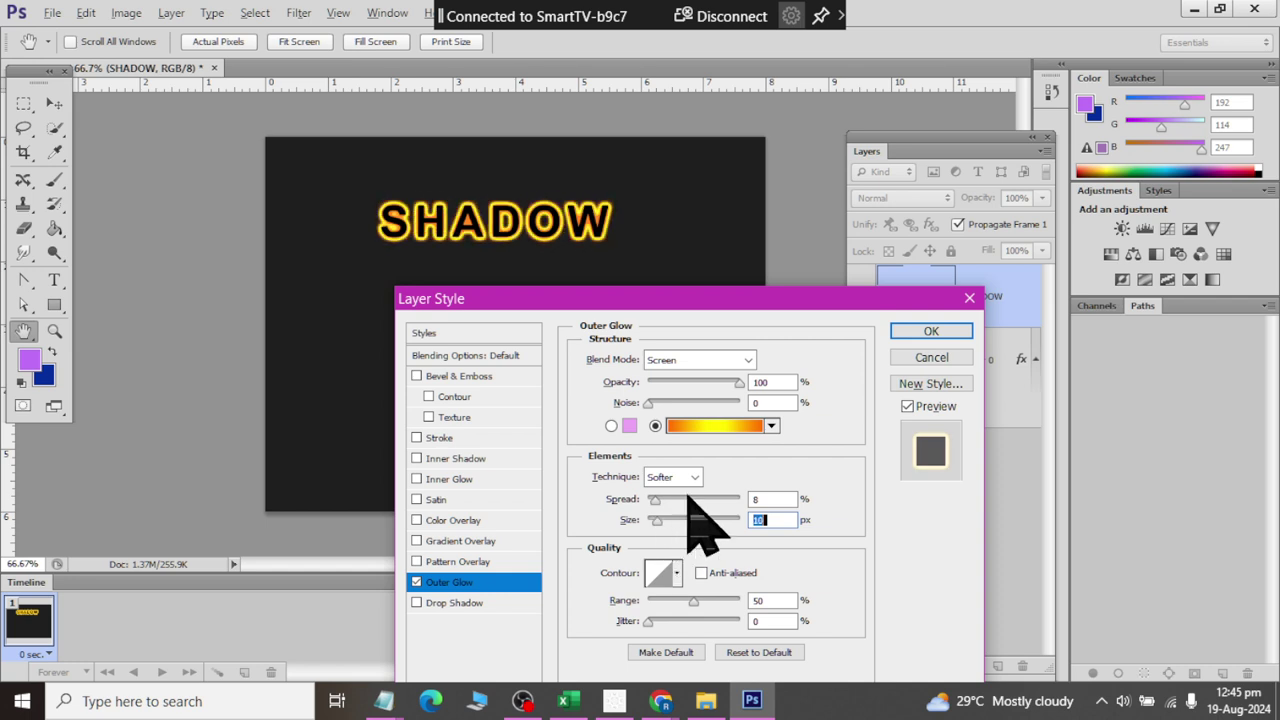
Step: Load the Special Effects gradient set and preview several of its gradients on the glow
click(772, 426)
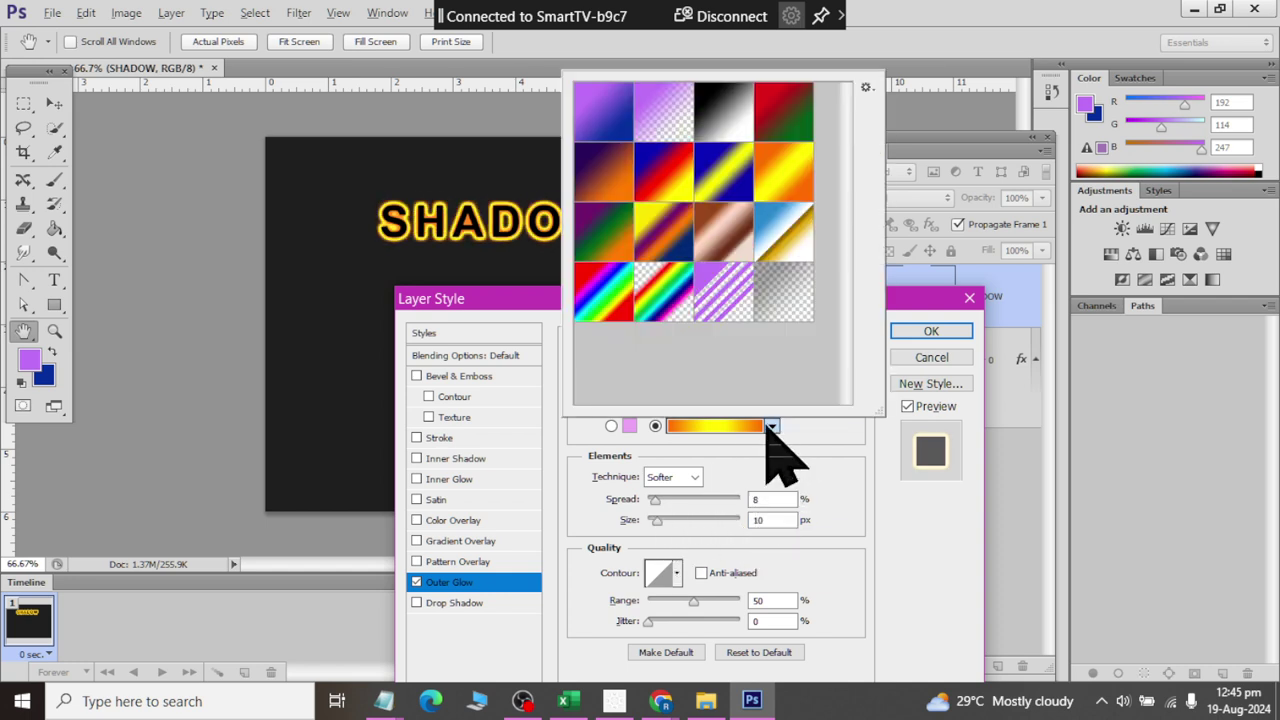
click(867, 88)
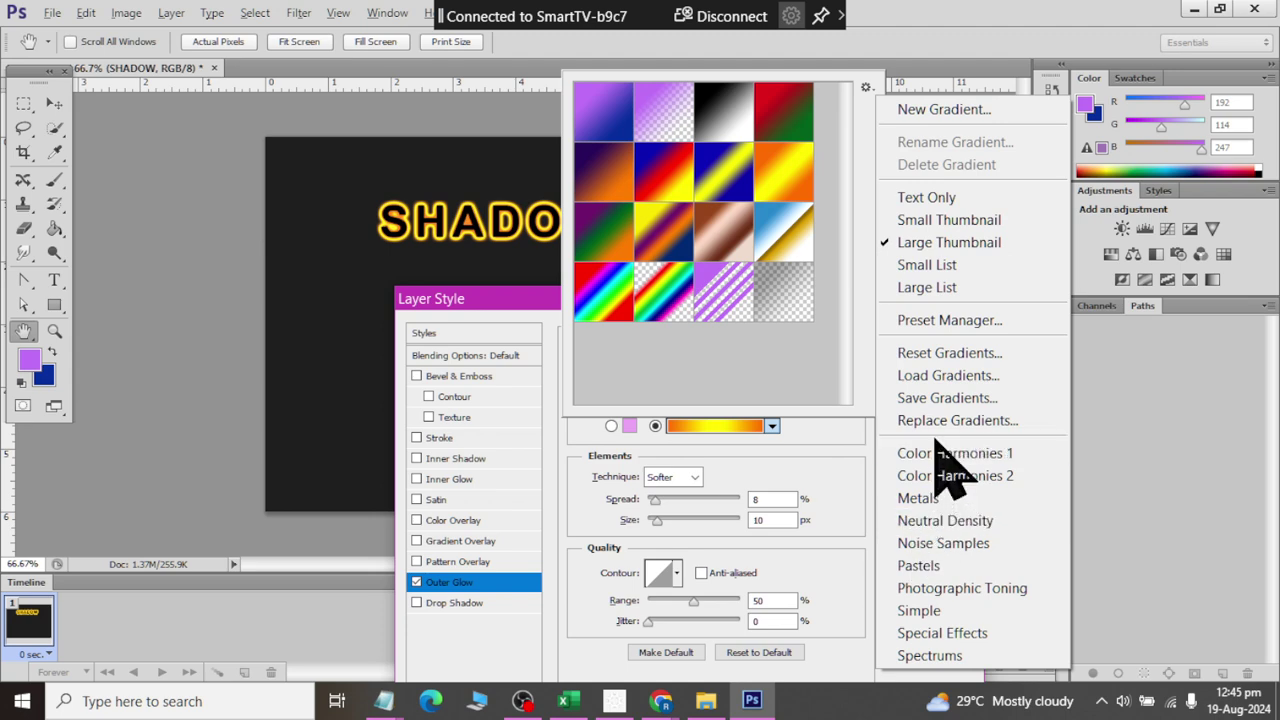
click(942, 633)
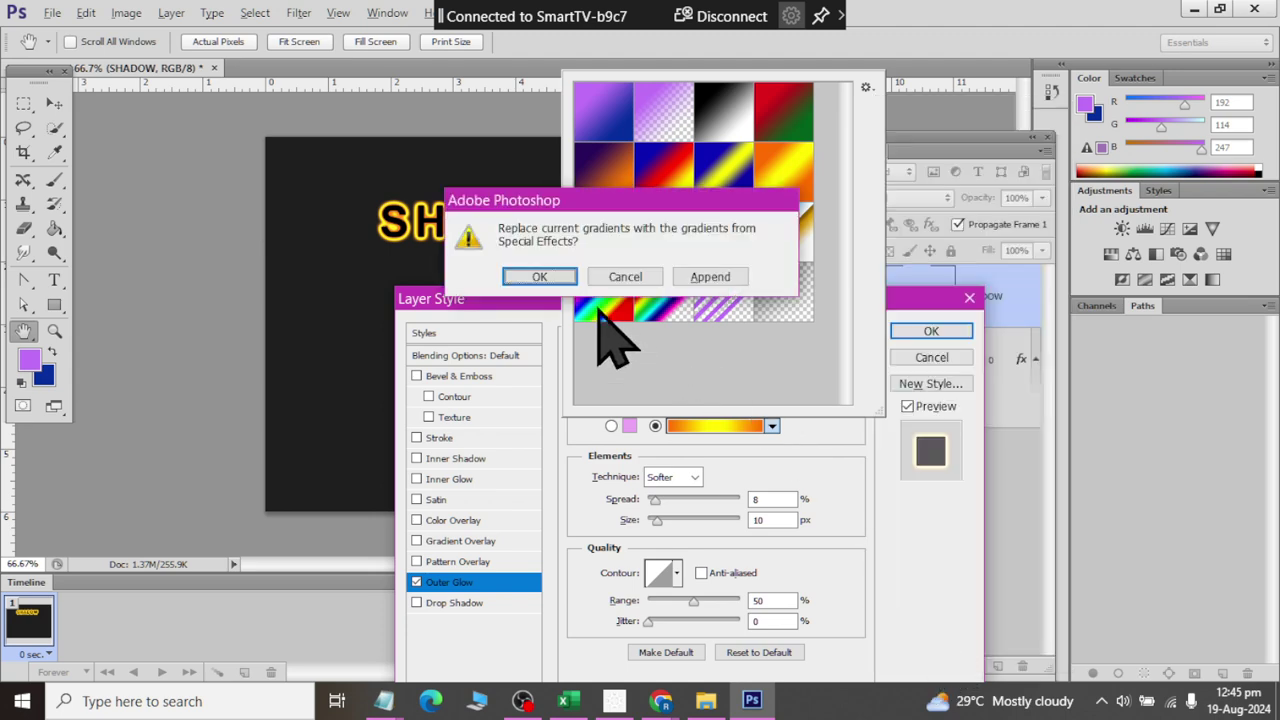
click(530, 274)
click(605, 136)
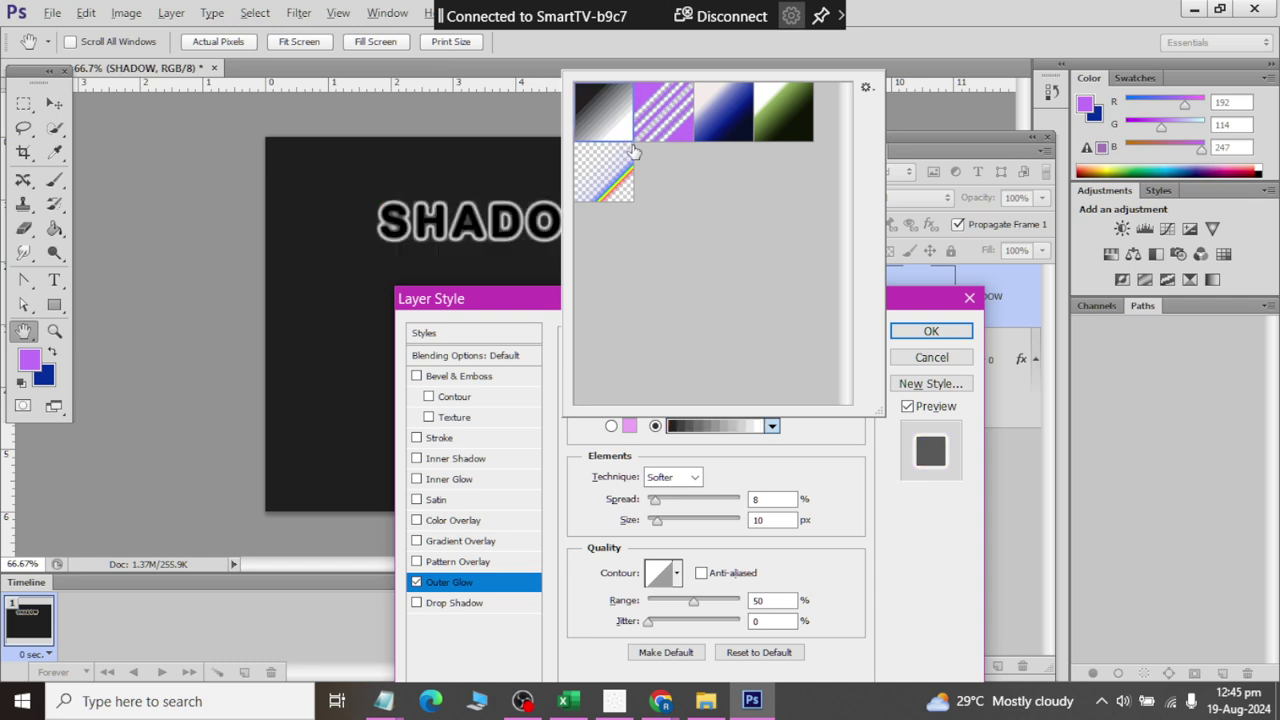
click(735, 121)
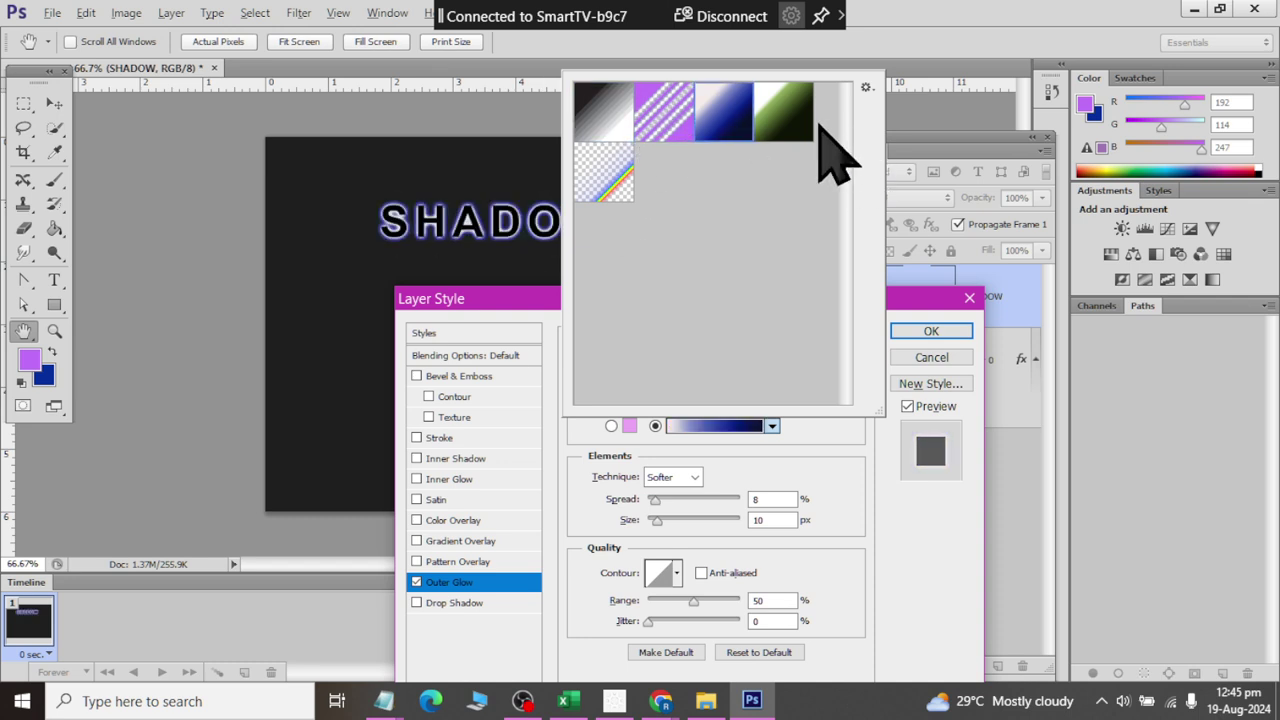
click(810, 126)
click(652, 135)
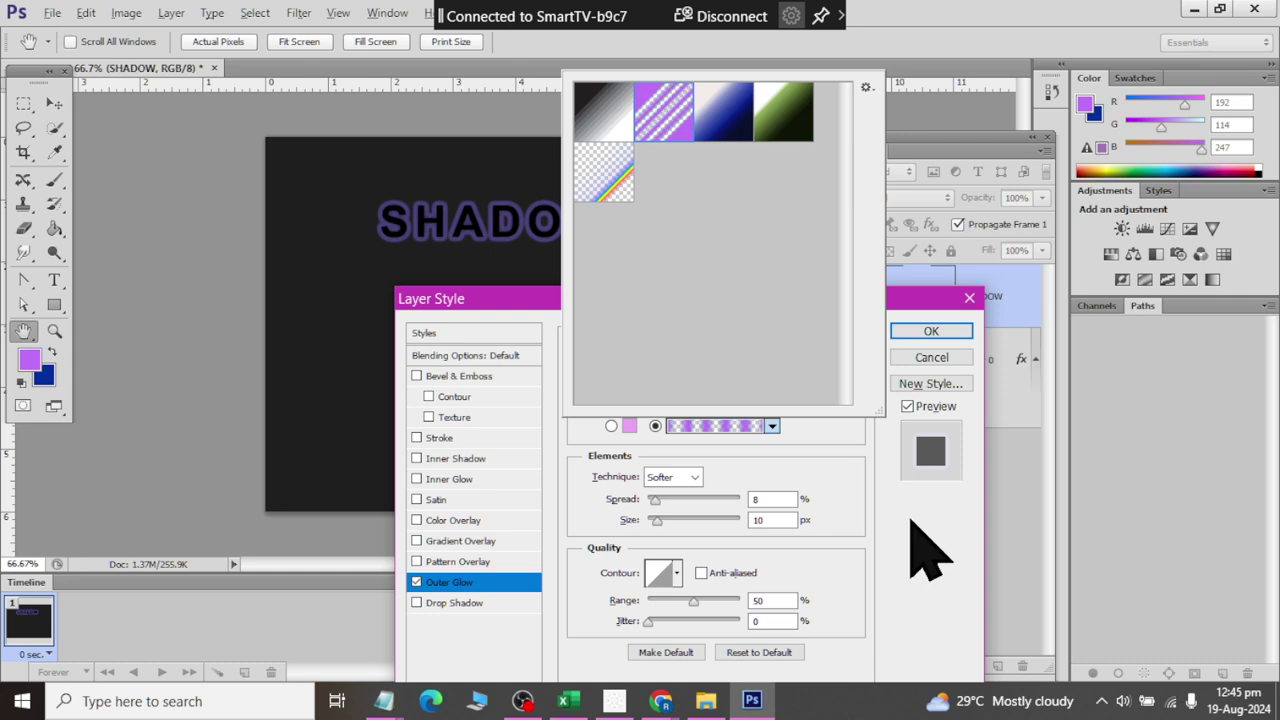
Step: Reset to the default gradients and apply the violet-to-blue preset to the glow
click(866, 89)
click(925, 360)
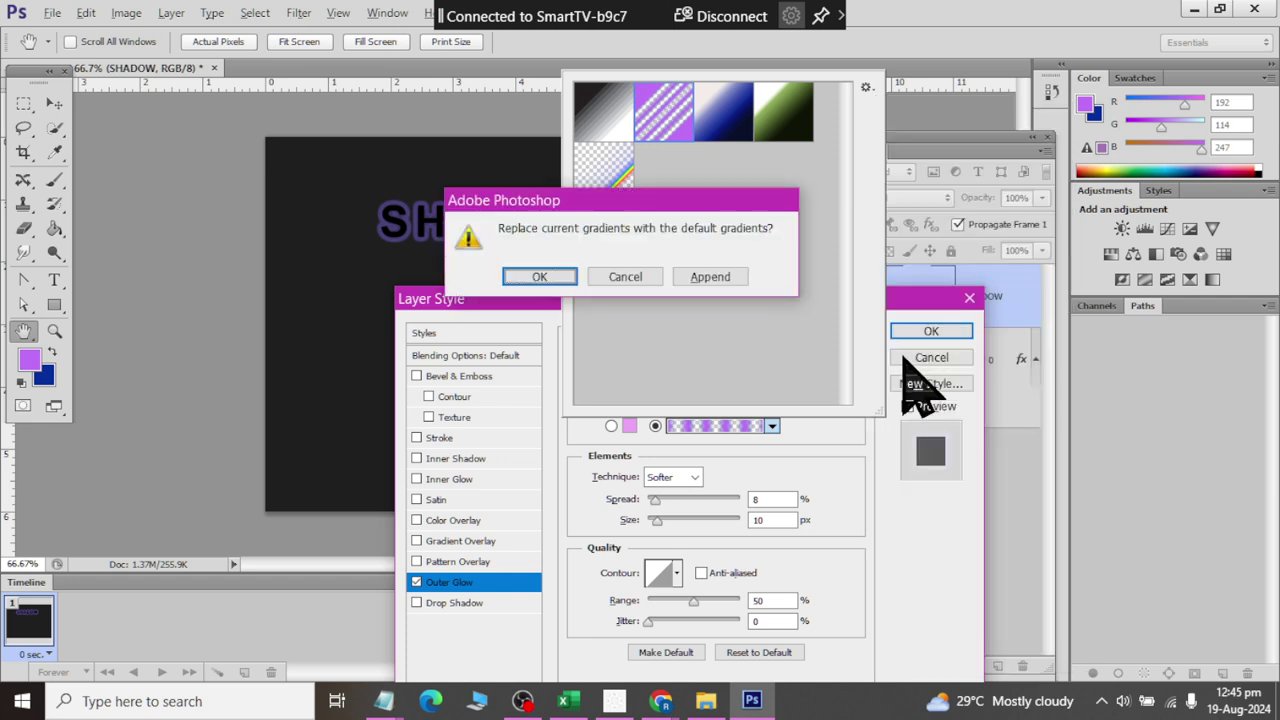
click(513, 283)
click(592, 121)
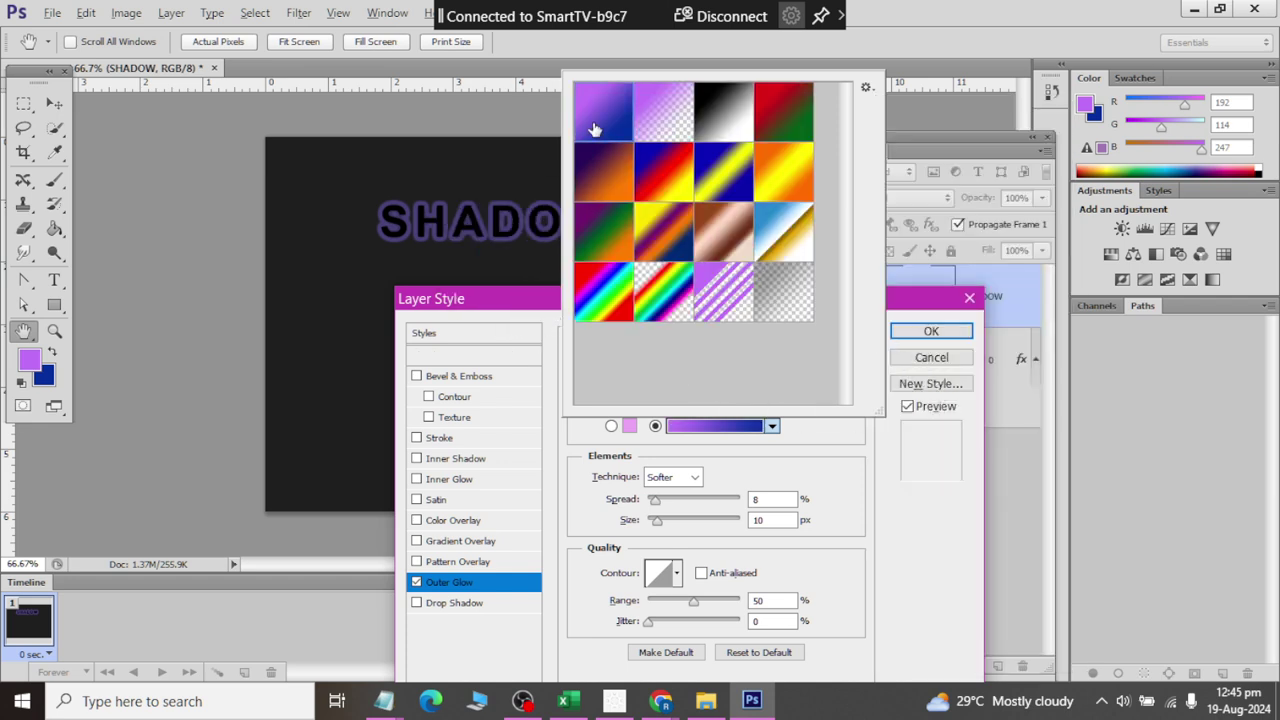
click(950, 585)
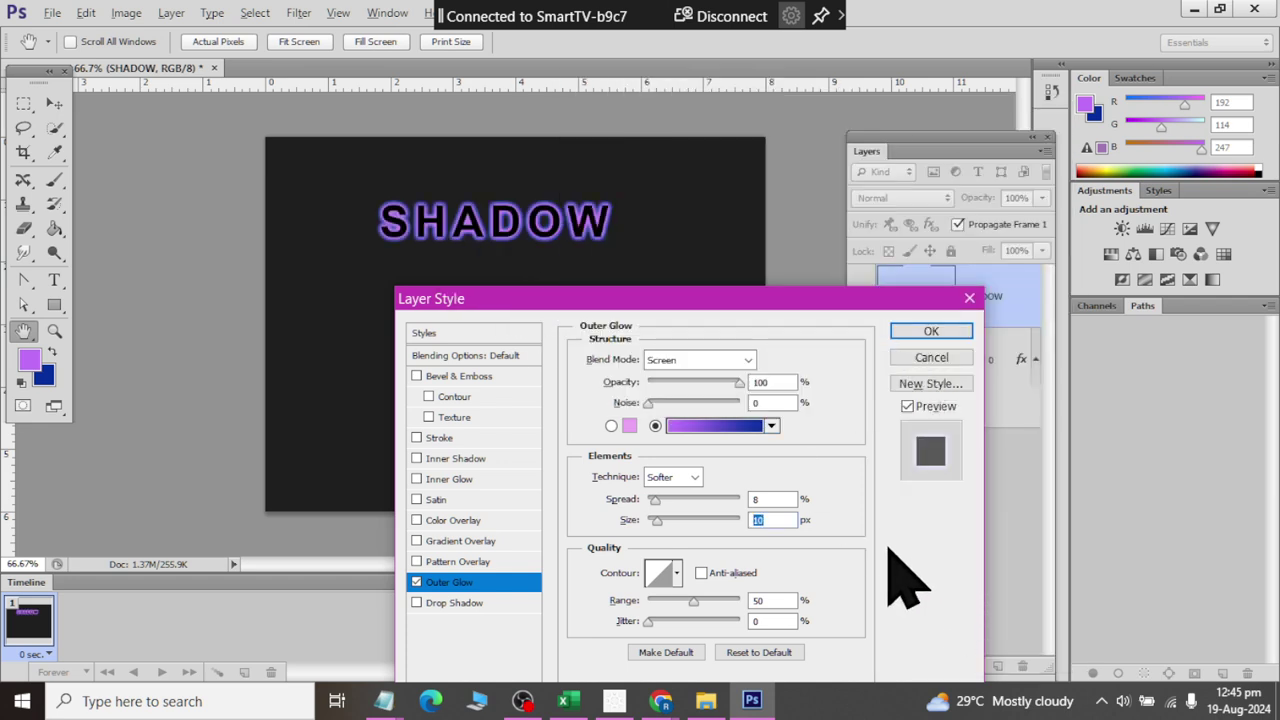
click(690, 427)
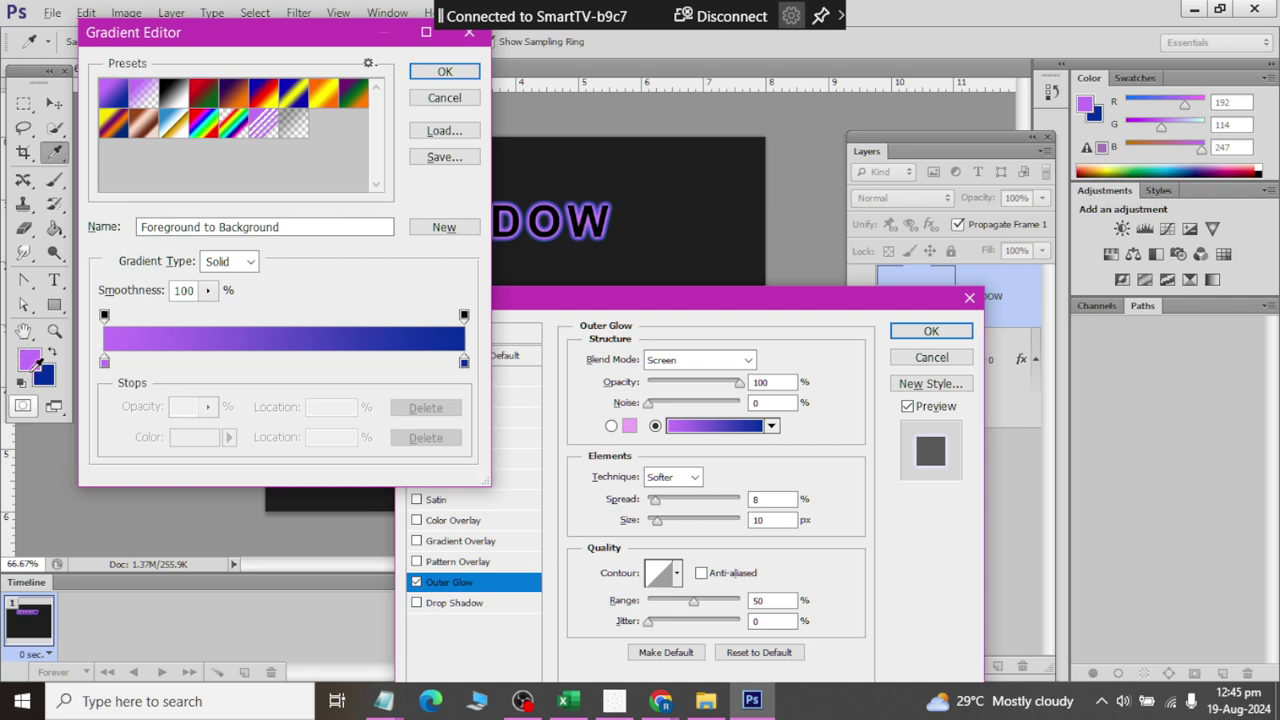
Step: Change the glow gradient's left stop to light cyan #7ef5f6 and apply the gradient
click(105, 363)
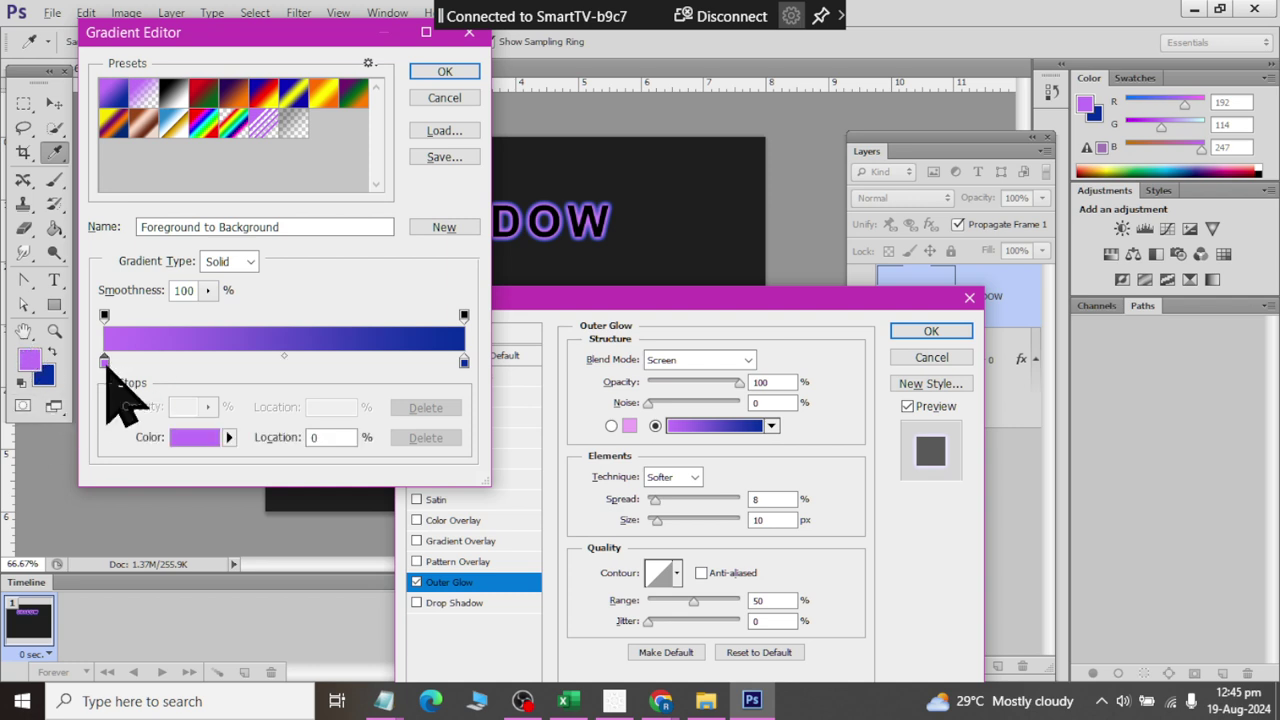
click(186, 437)
drag(857, 586, 850, 517)
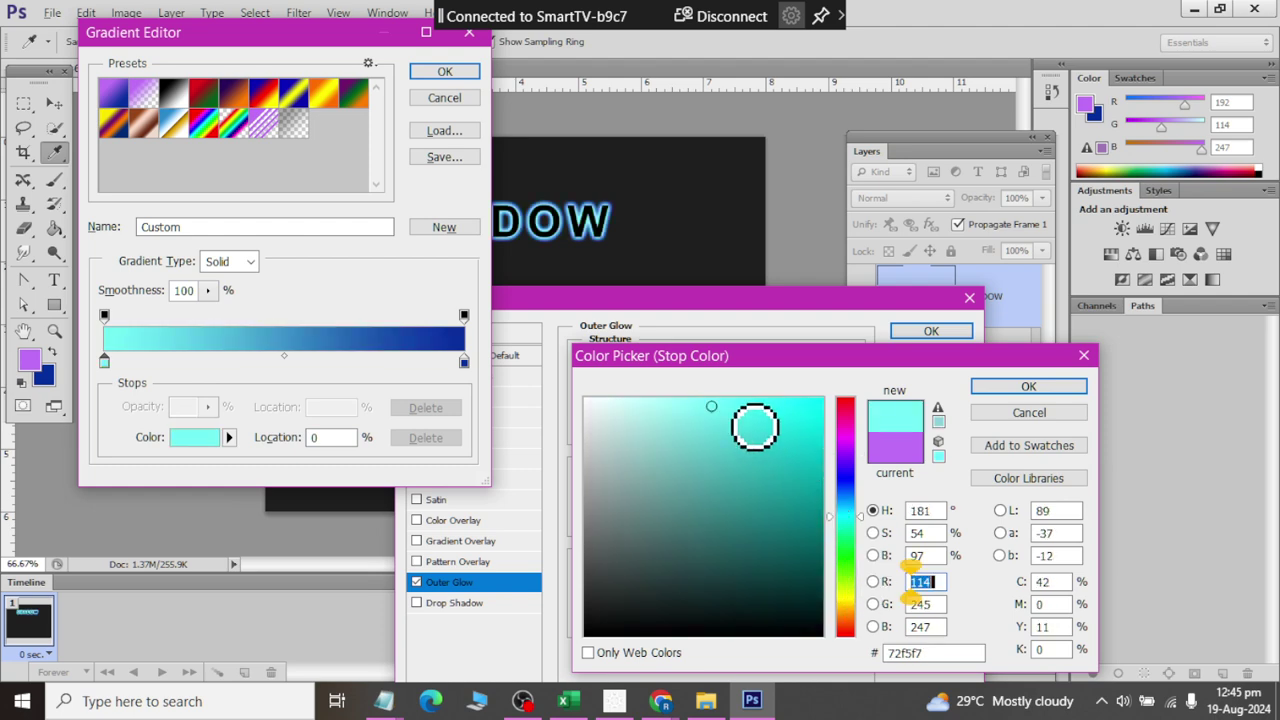
click(700, 408)
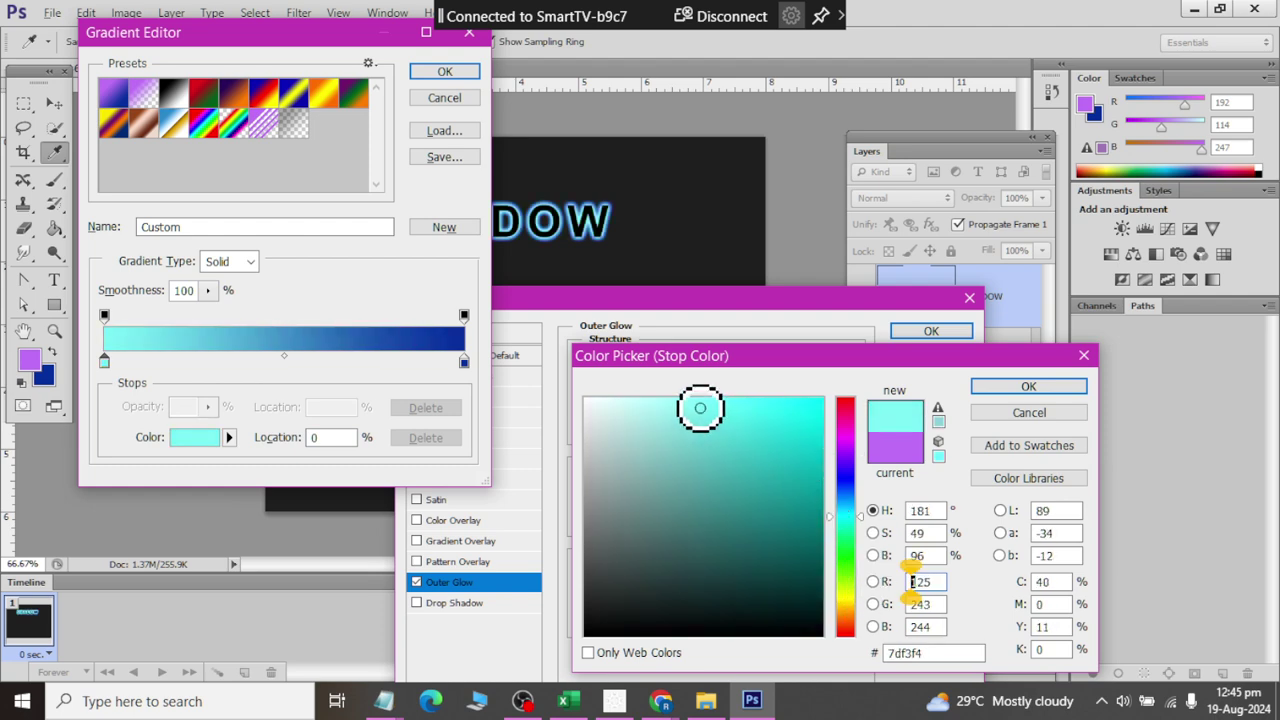
click(1002, 386)
click(450, 76)
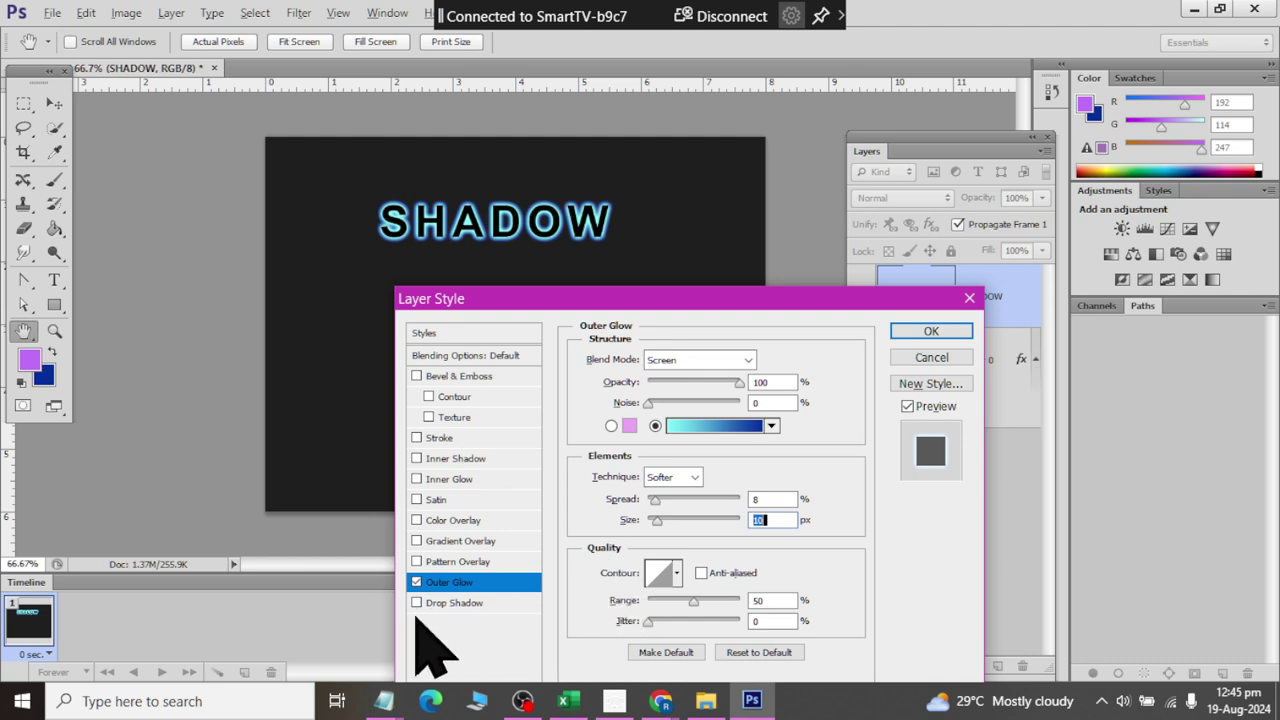
Step: Confirm the SHADOW glow, then draw a diagonal-stripes custom shape below the text
click(915, 333)
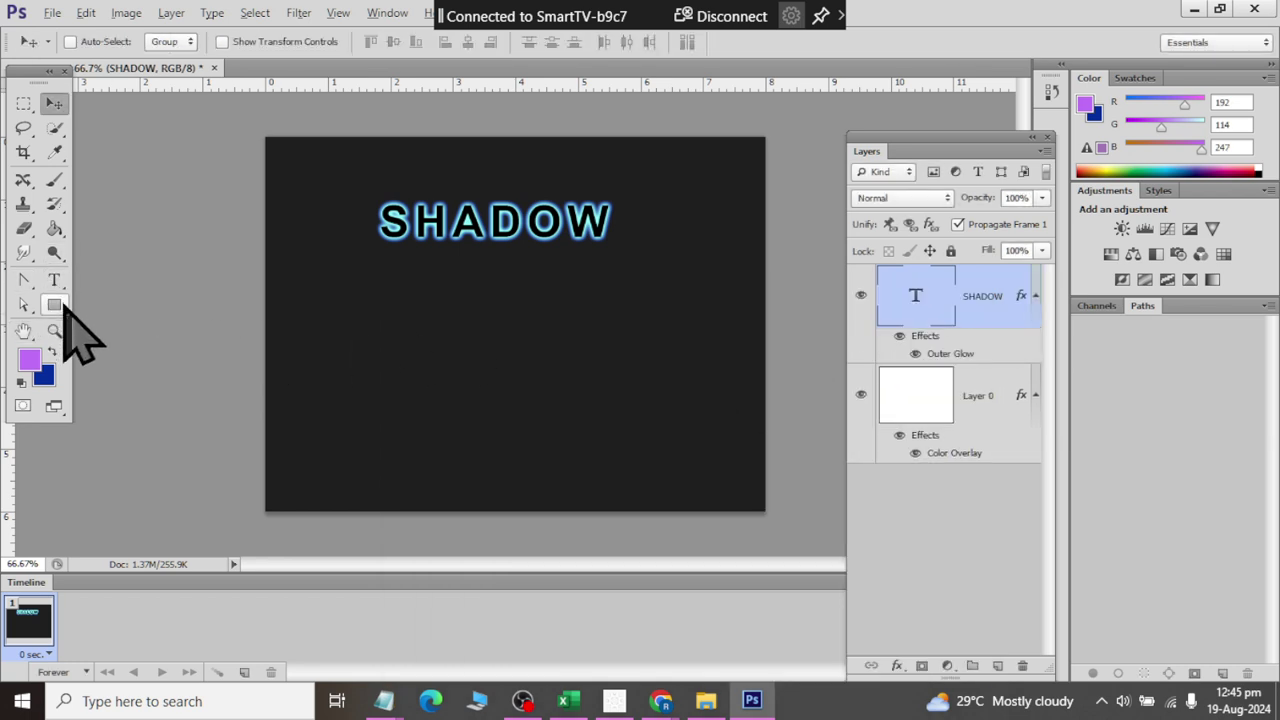
drag(66, 308, 100, 388)
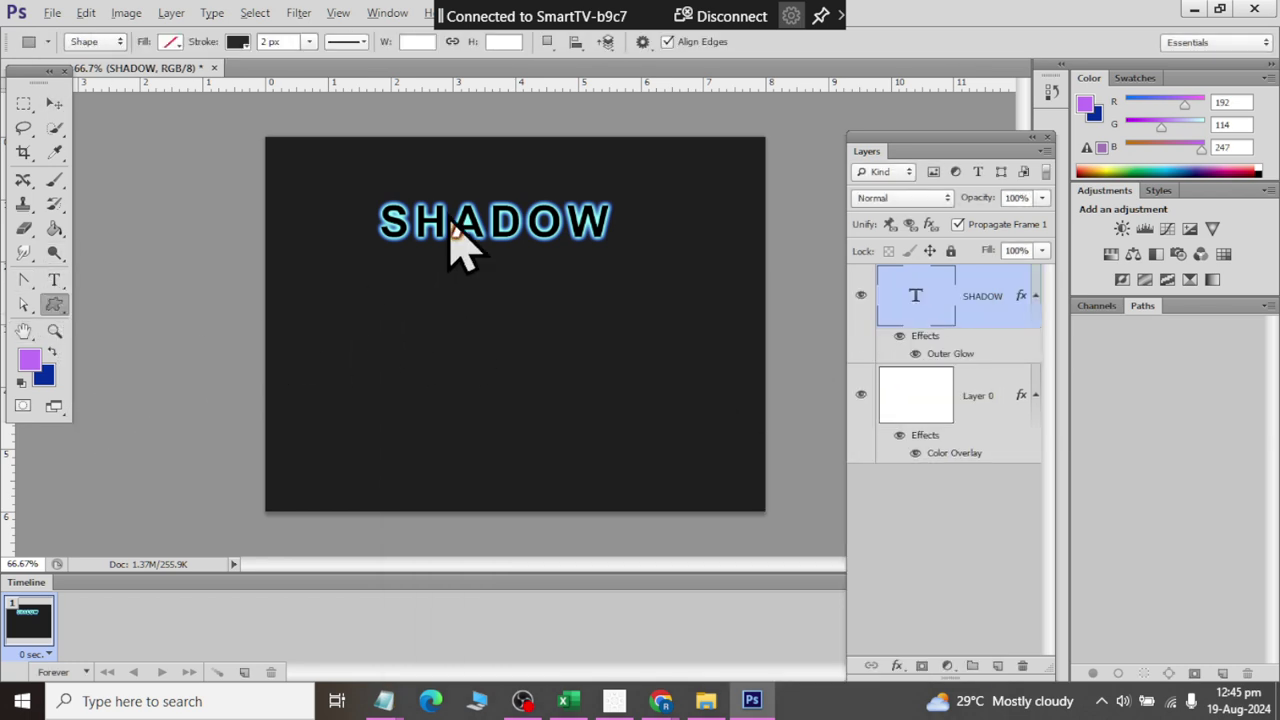
click(724, 45)
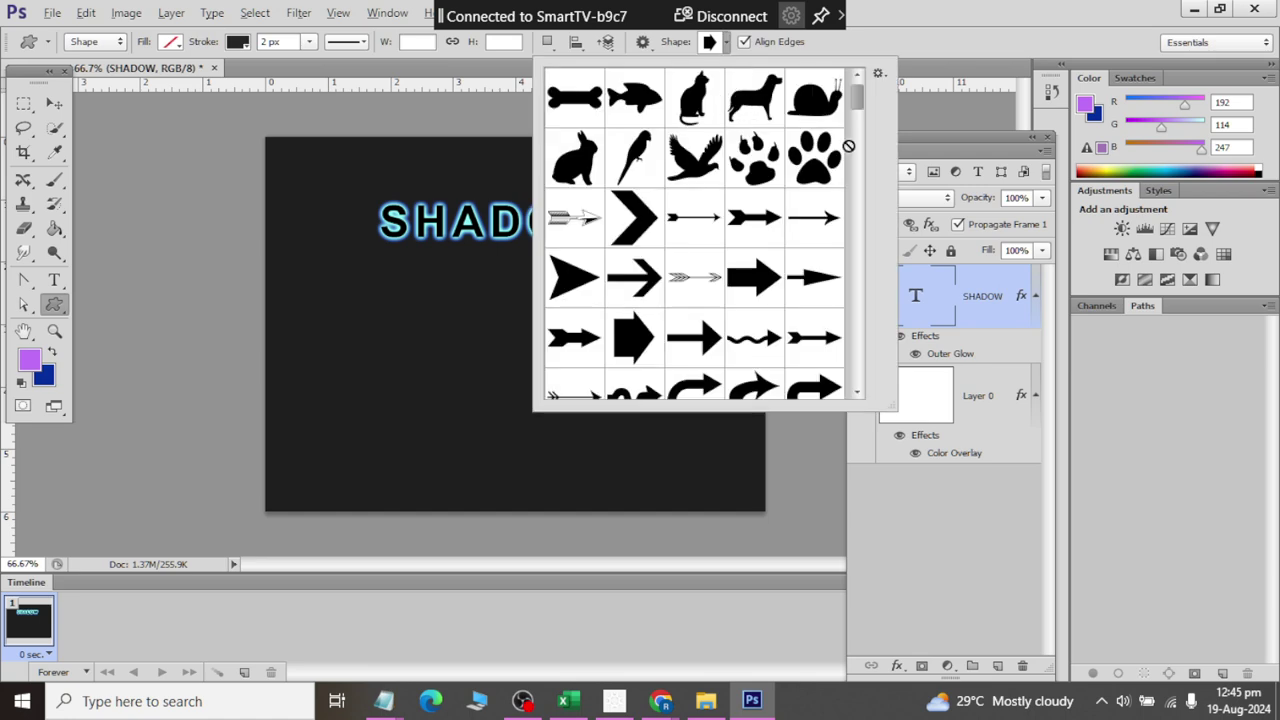
mouse_move(857, 96)
mouse_down()
mouse_move(860, 372)
mouse_move(871, 355)
mouse_move(693, 352)
mouse_up()
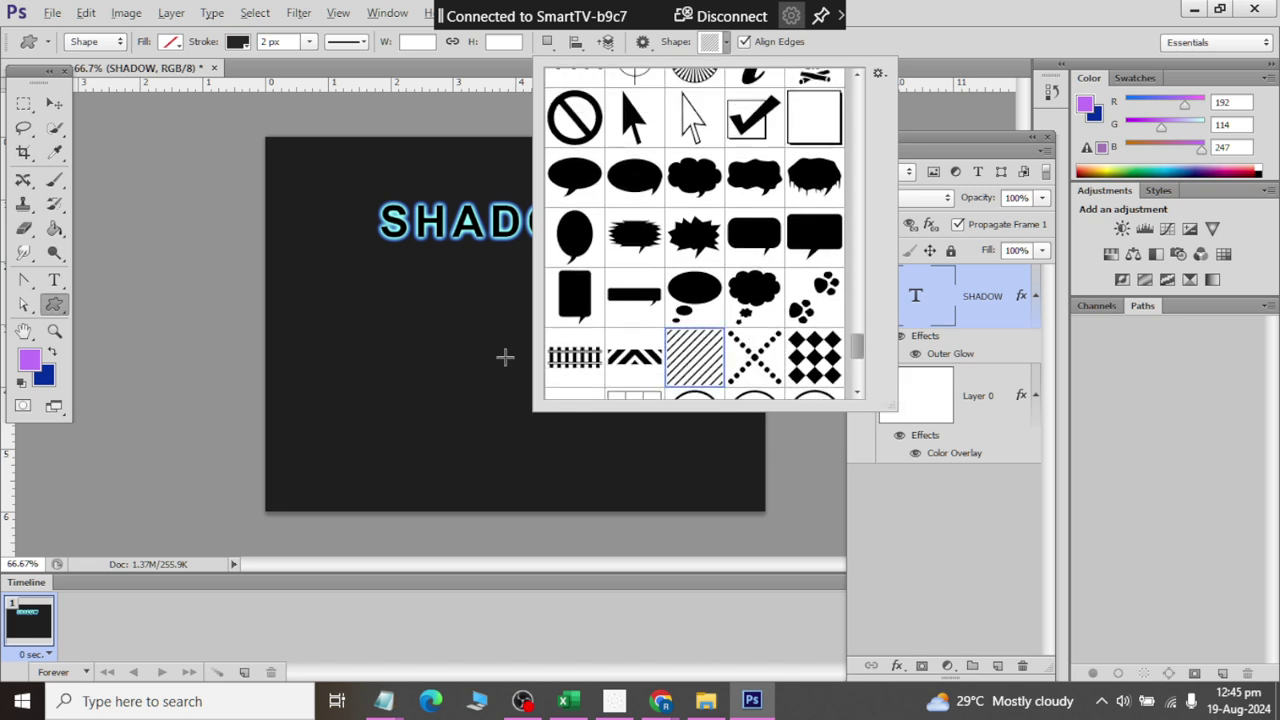
drag(343, 322, 530, 495)
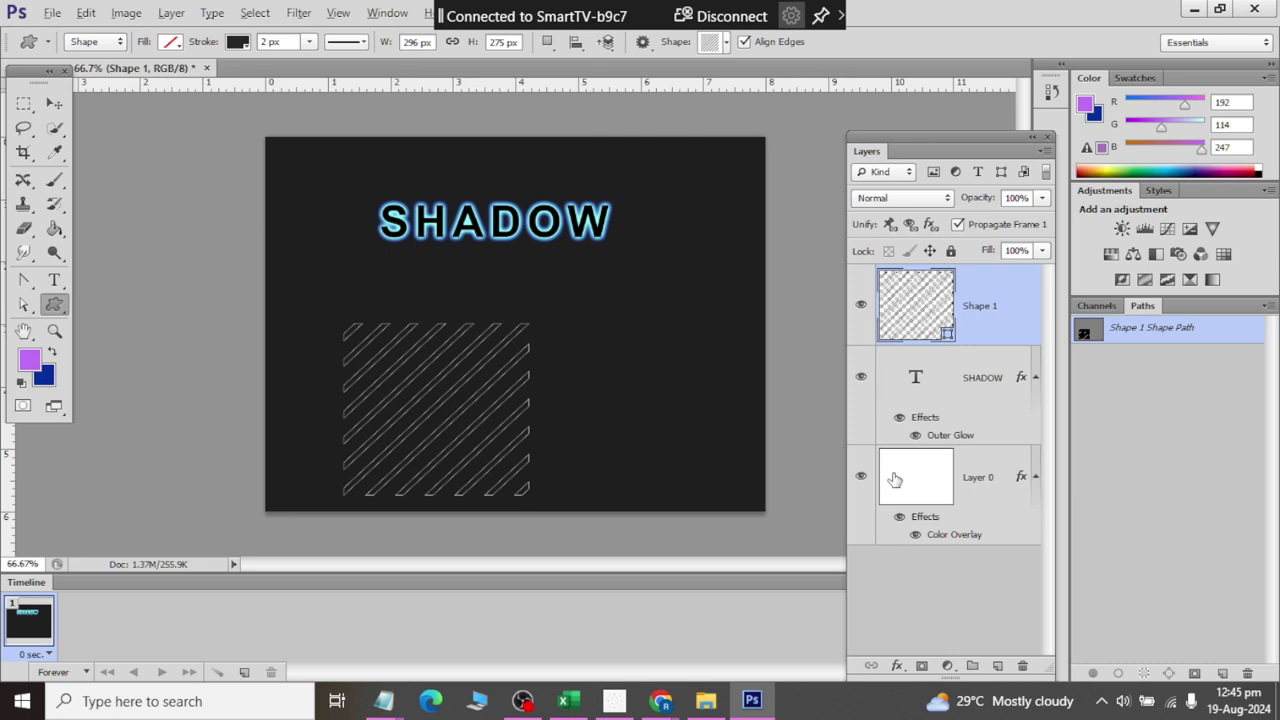
Step: Give the stripes shape a white fill and no stroke
click(172, 42)
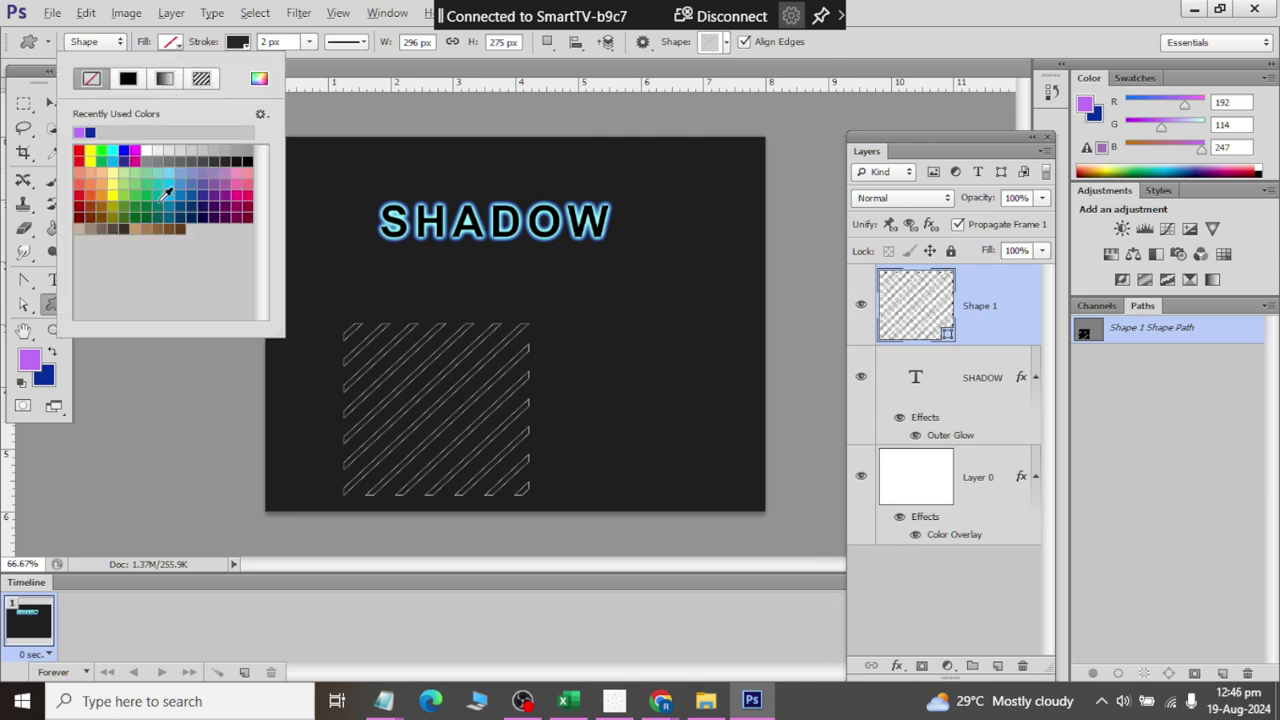
click(146, 150)
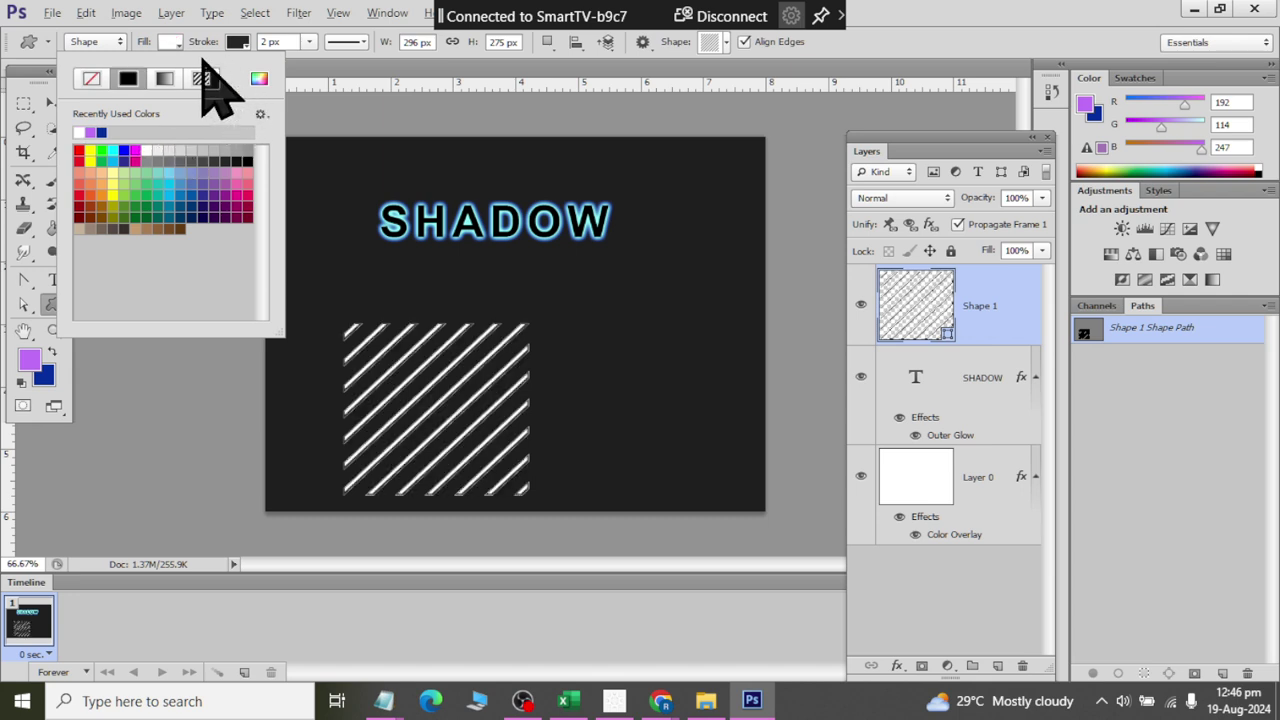
click(237, 42)
click(237, 42)
click(237, 42)
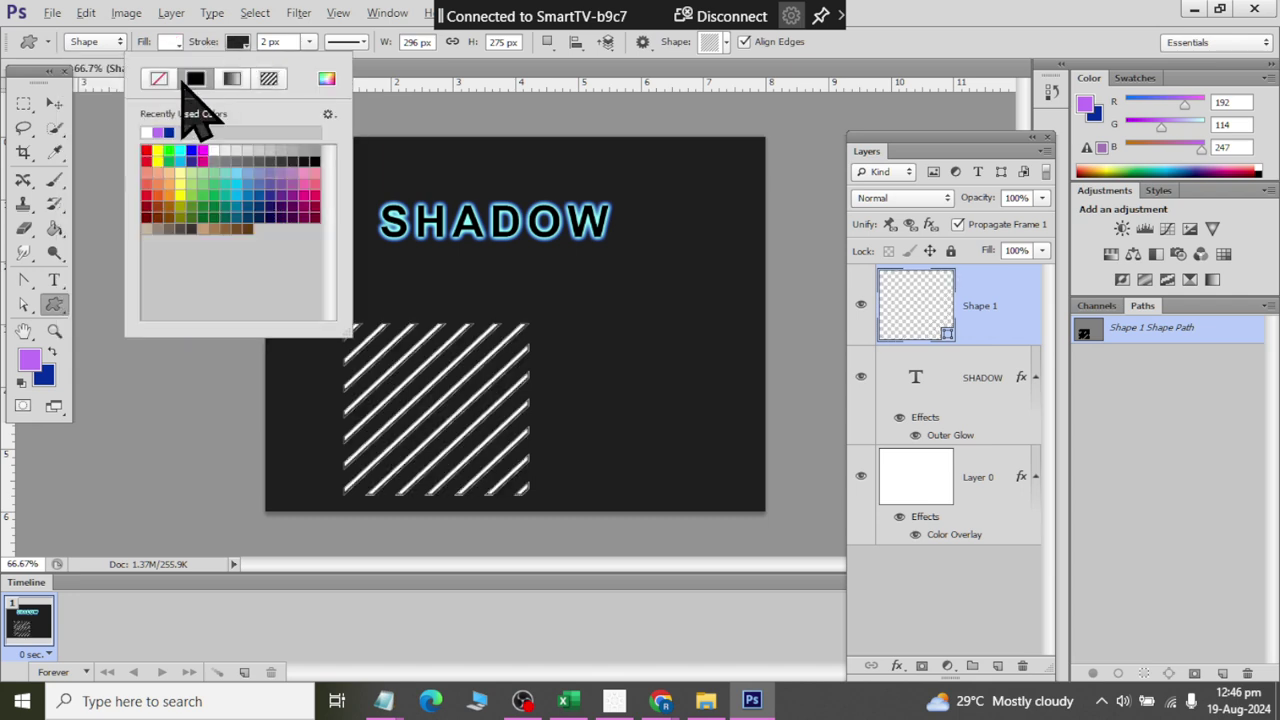
click(158, 78)
click(52, 103)
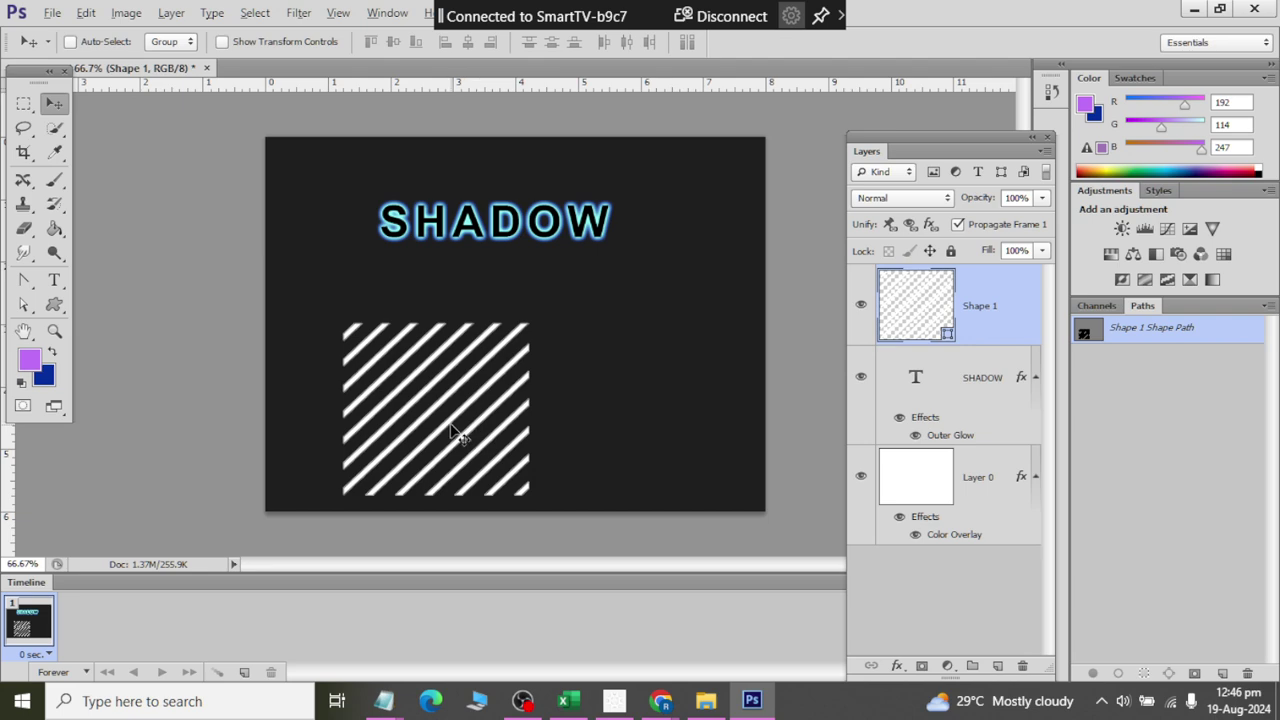
Step: Enable Outer Glow on the stripes shape with a blue-yellow gradient and larger size
click(893, 668)
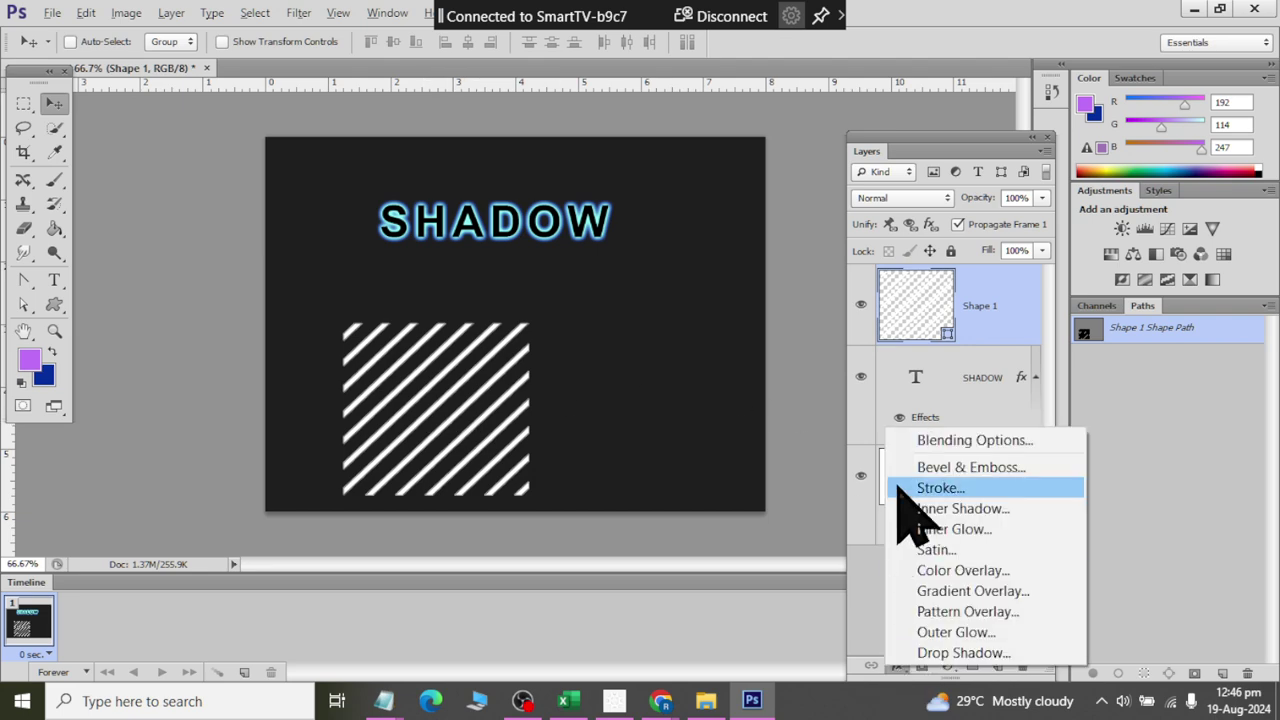
click(912, 440)
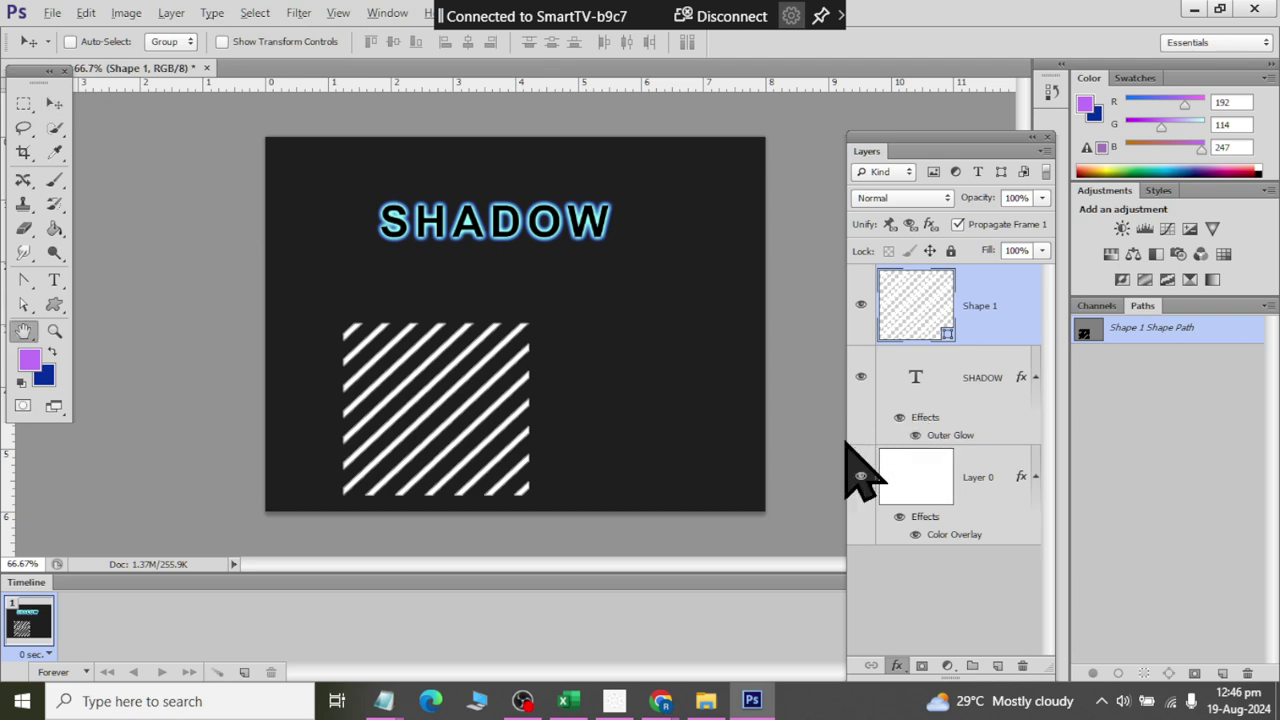
click(418, 584)
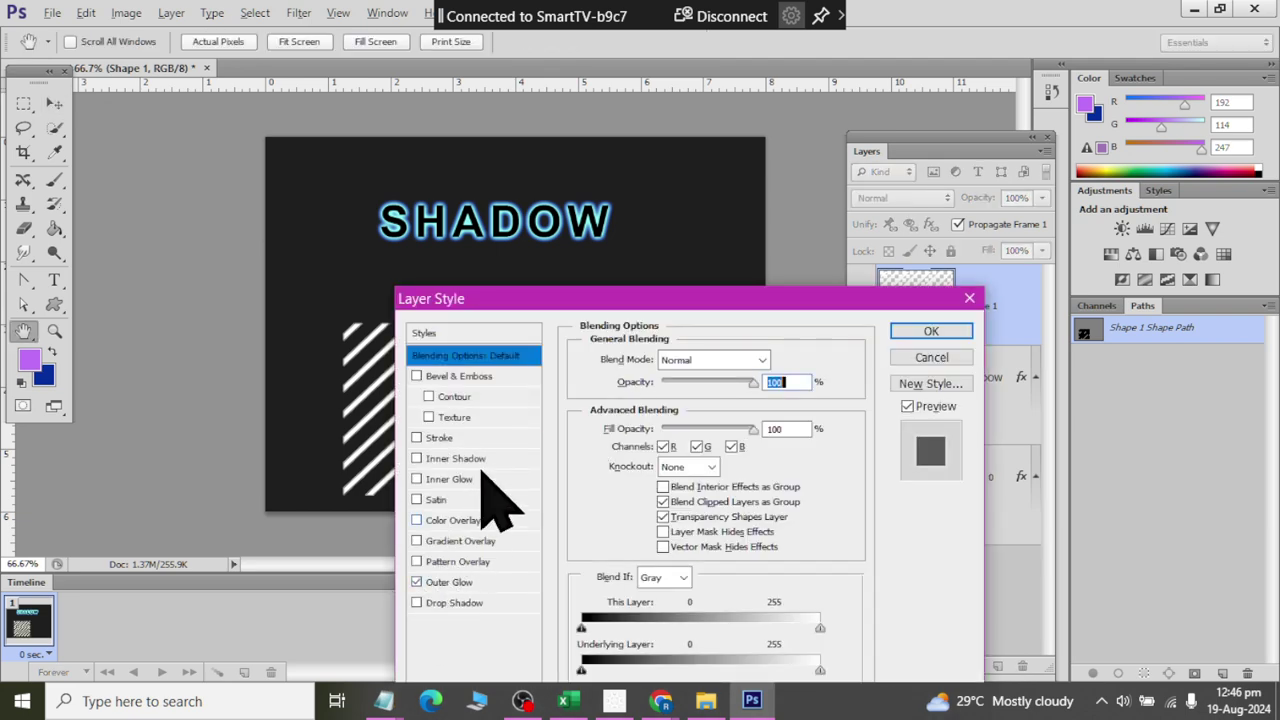
drag(540, 300, 836, 135)
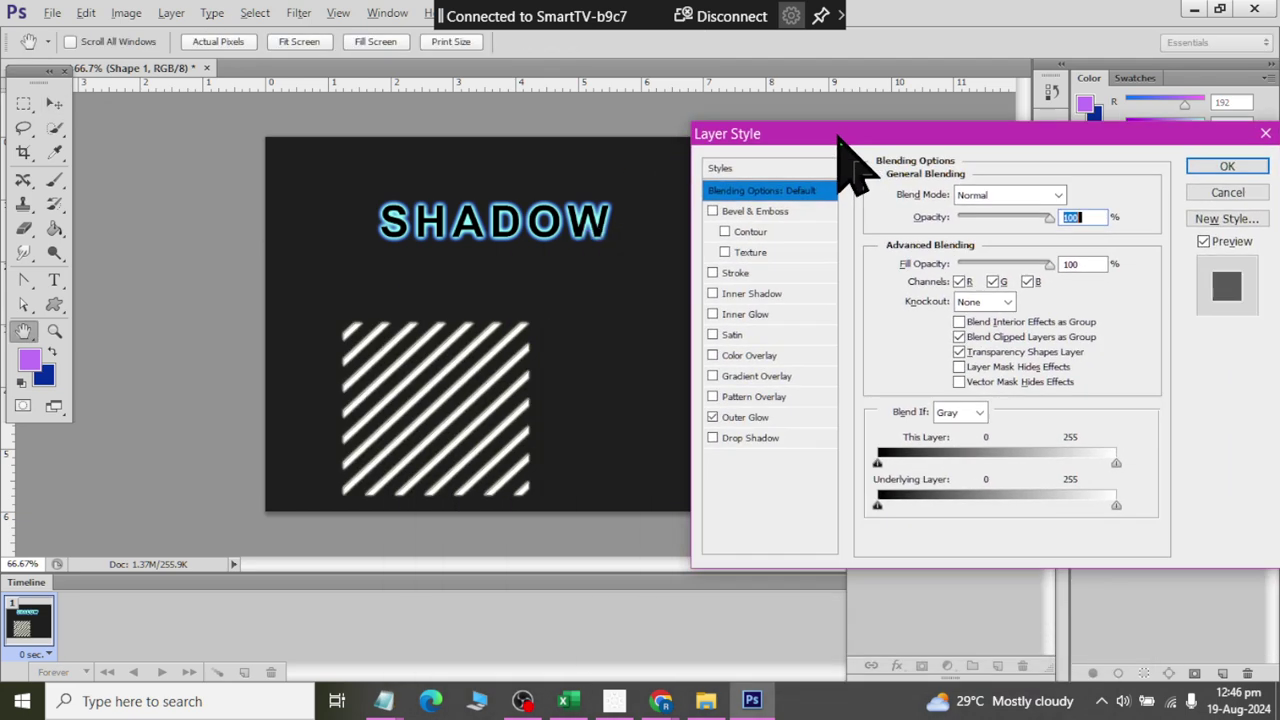
click(745, 417)
click(1076, 270)
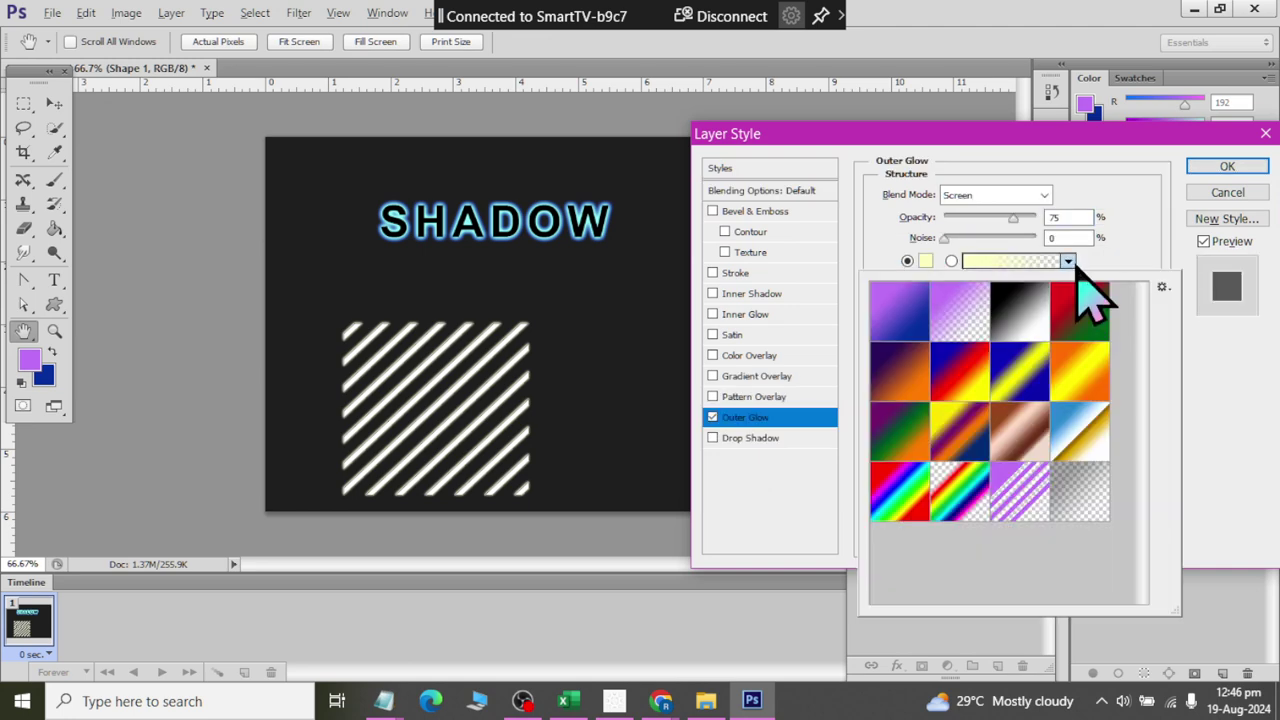
click(997, 366)
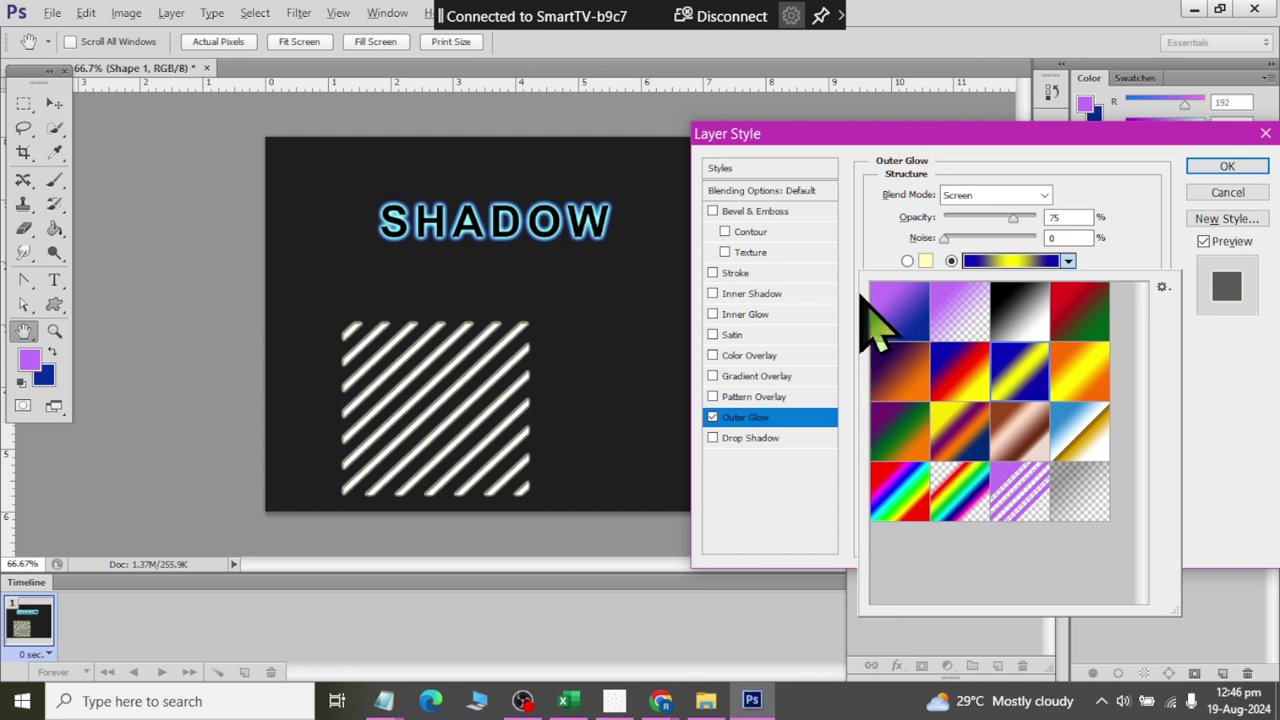
click(848, 256)
drag(948, 356, 1018, 352)
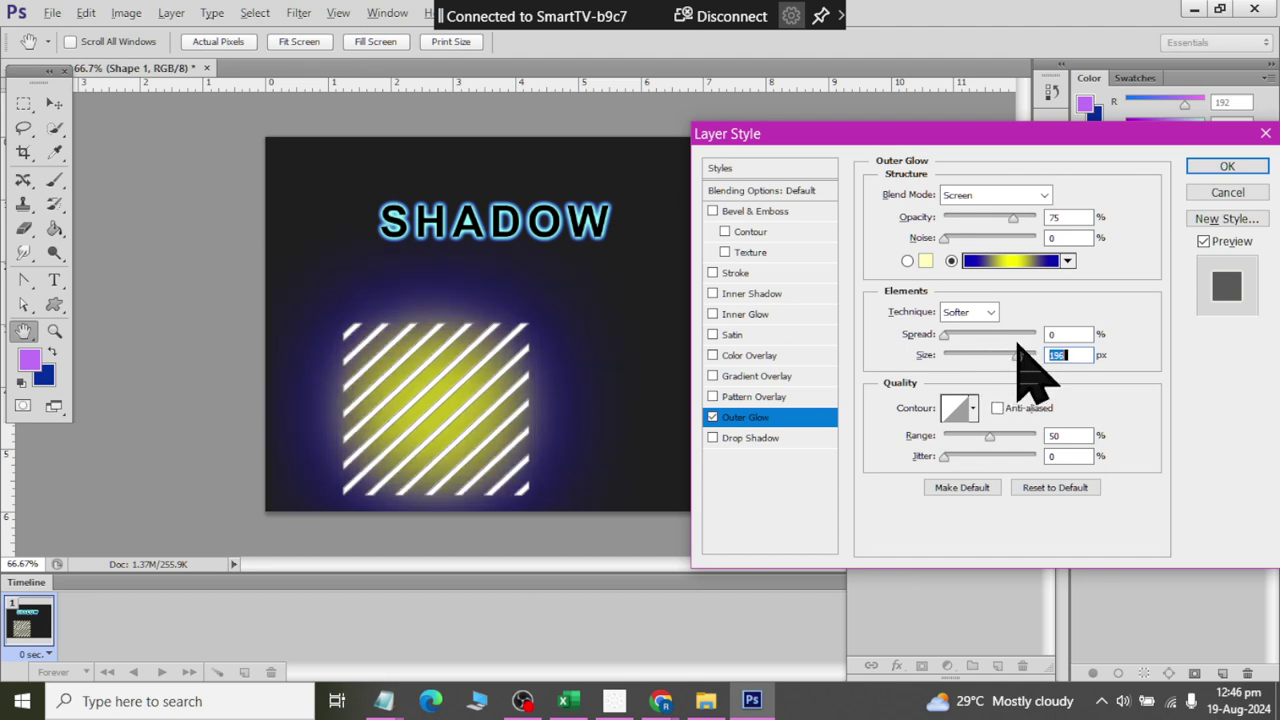
Step: Switch the stripes' glow to the copper gradient and set its size to about 43 px
click(1067, 261)
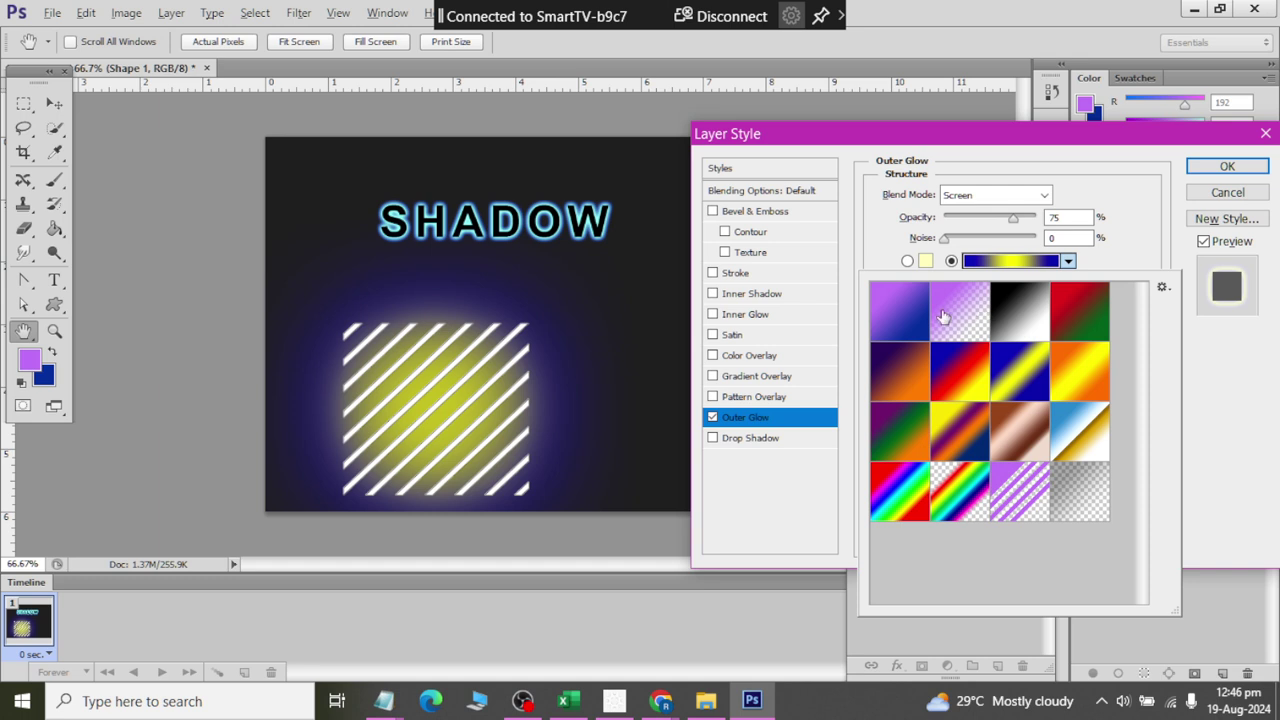
click(910, 330)
click(900, 385)
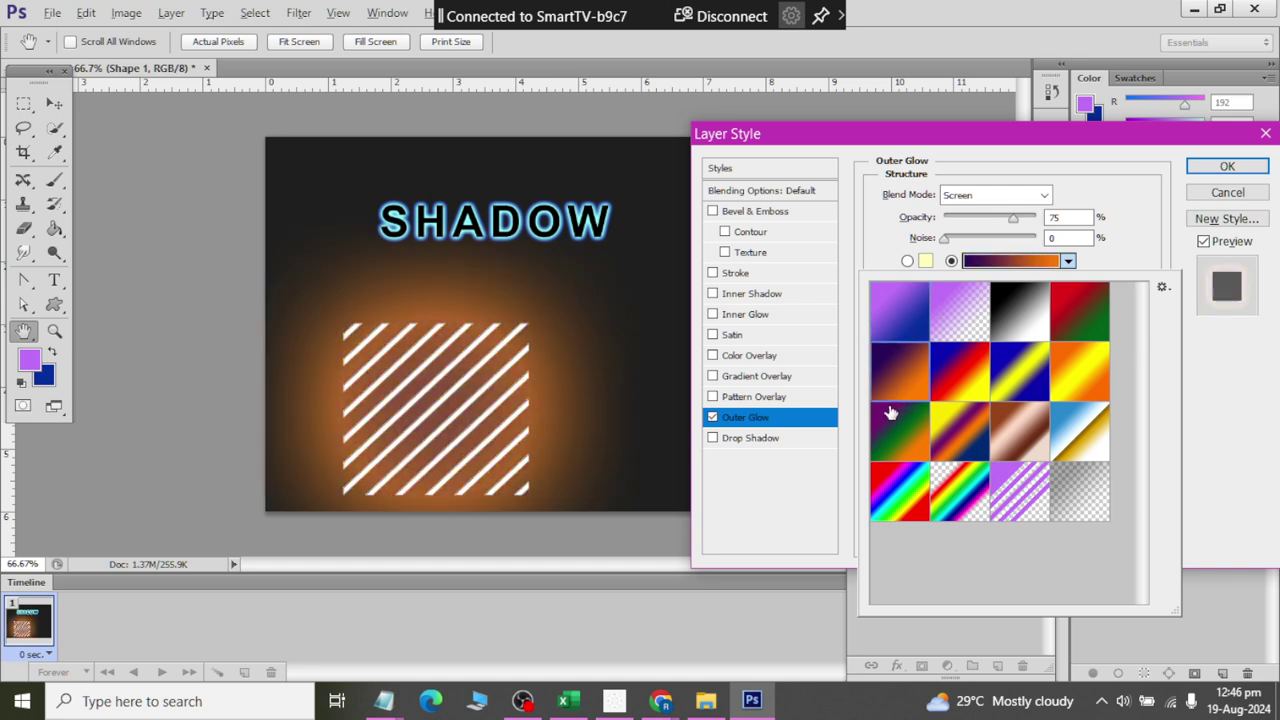
click(965, 495)
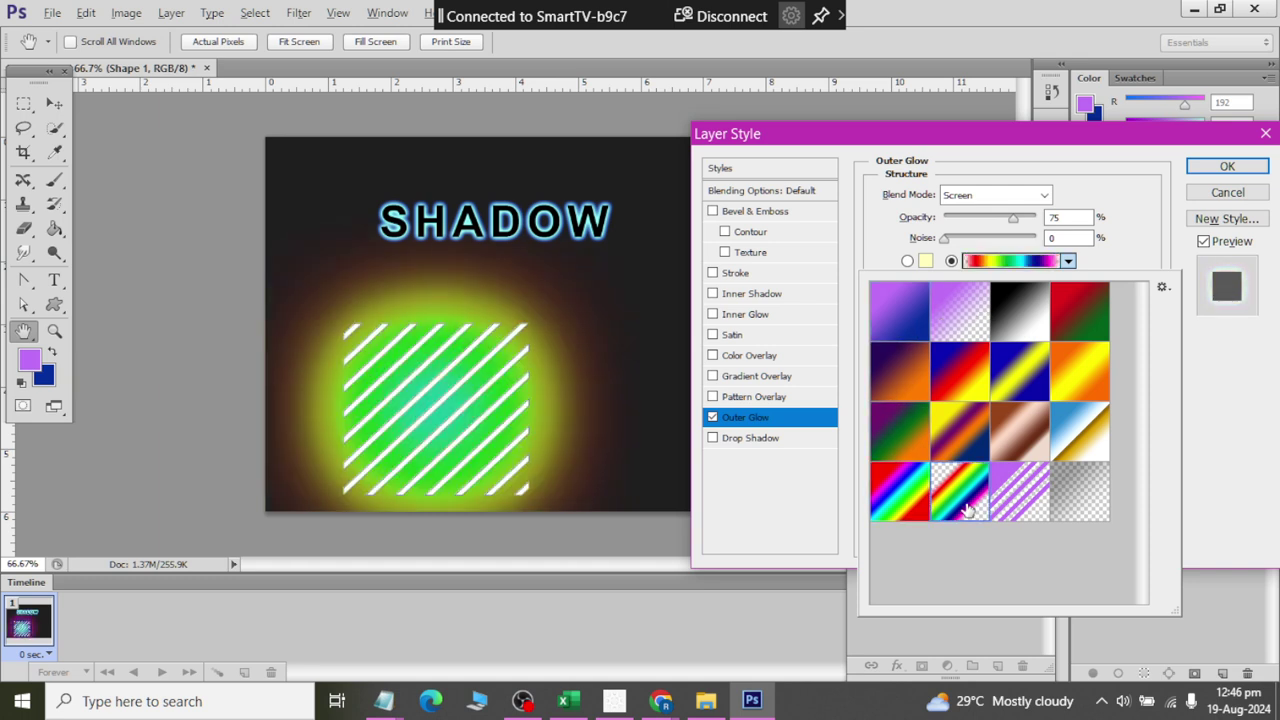
click(958, 440)
click(1018, 452)
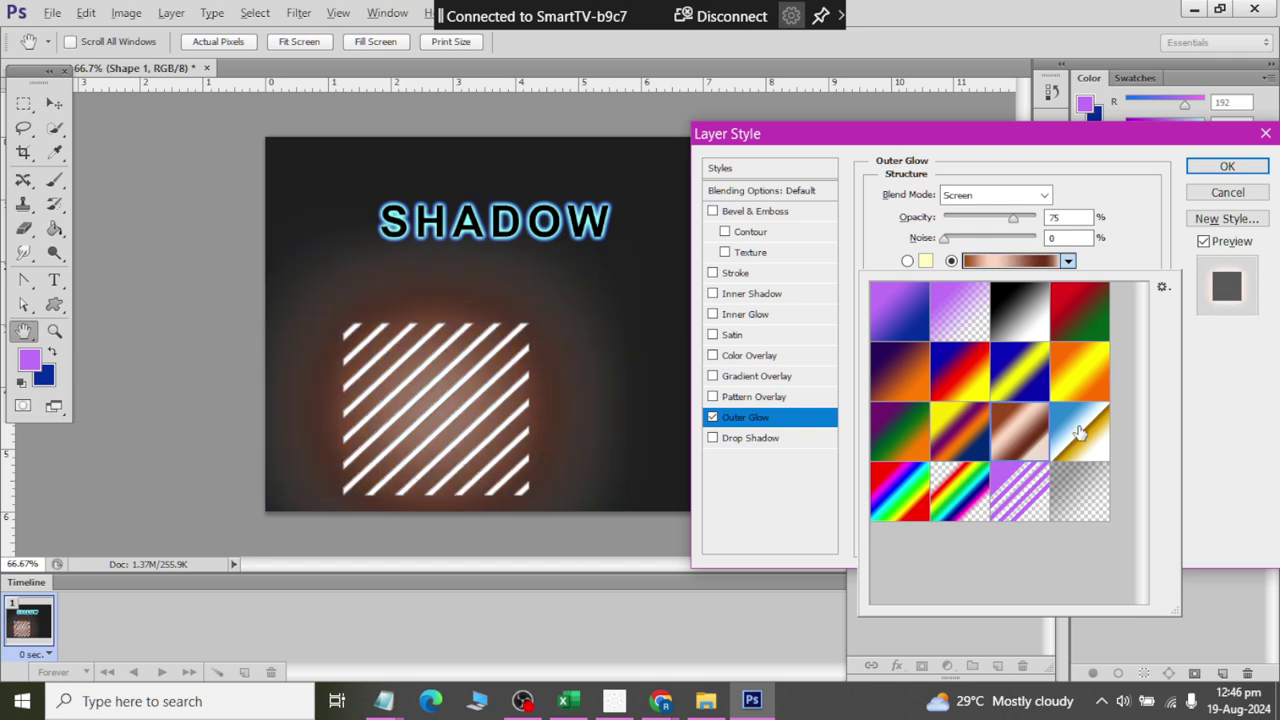
click(1072, 186)
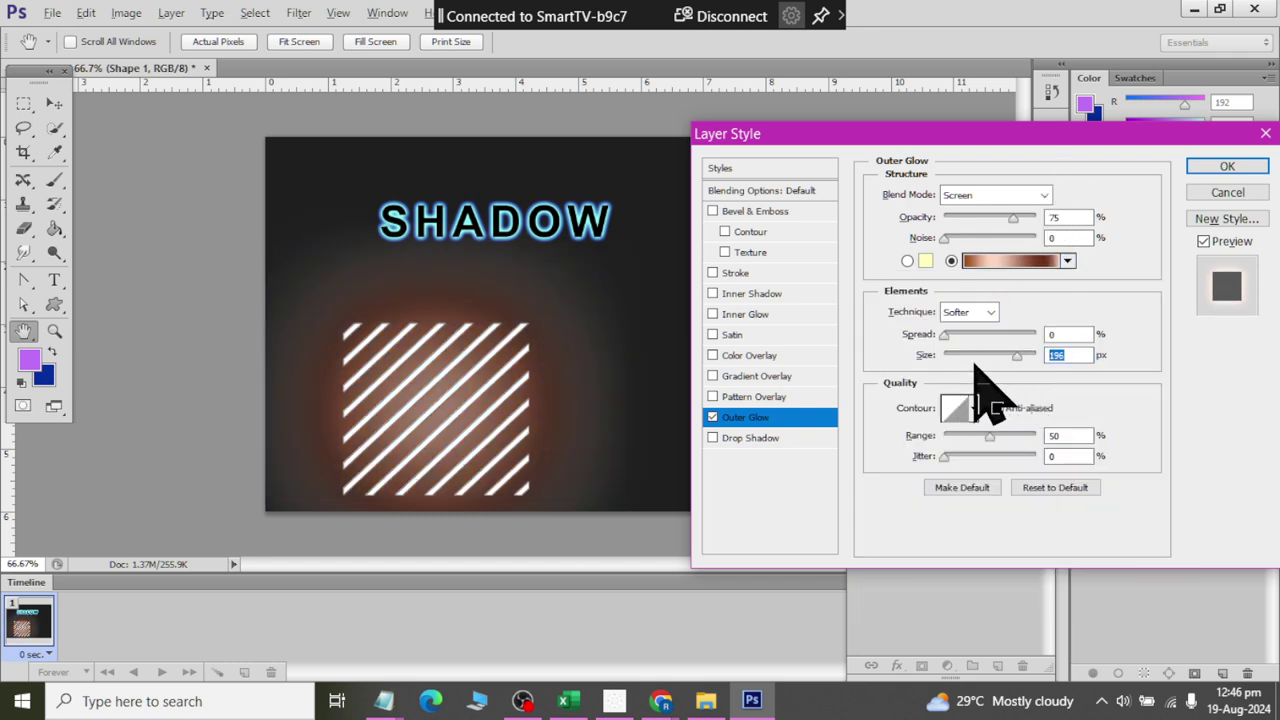
drag(1018, 355, 965, 358)
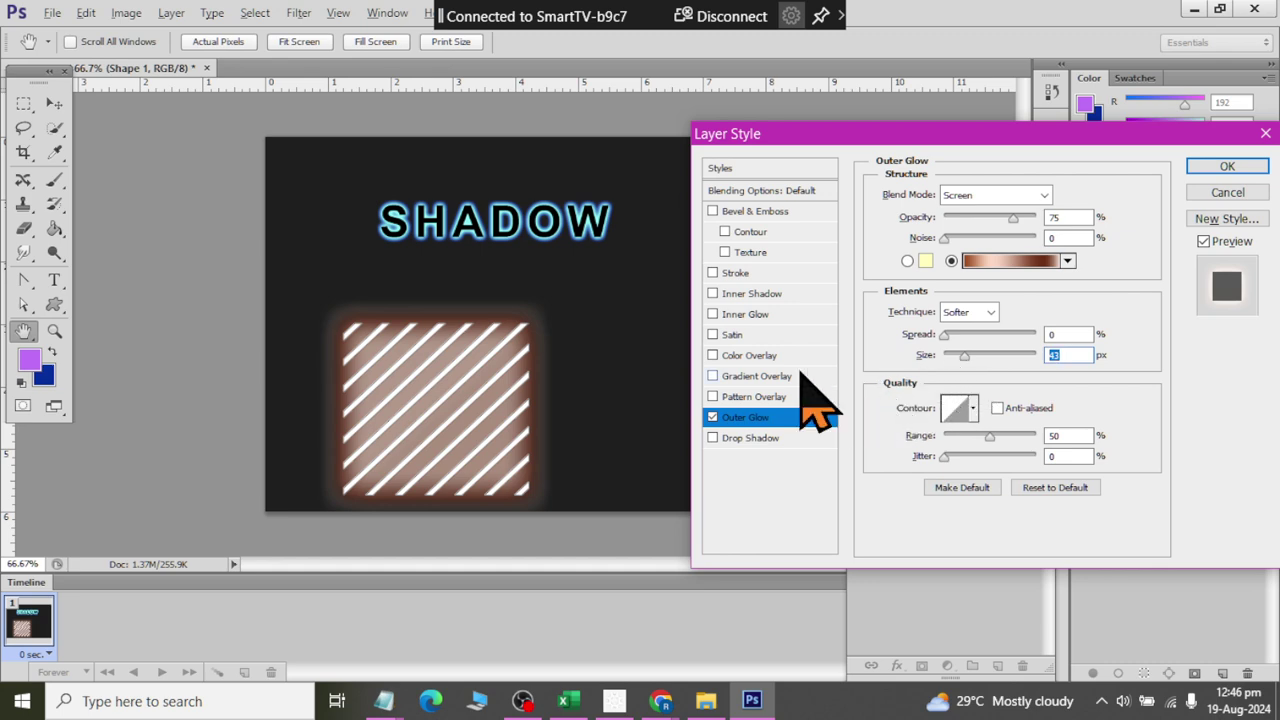
Step: Give the stripes a light grey Color Overlay and apply the layer style
click(713, 356)
click(730, 358)
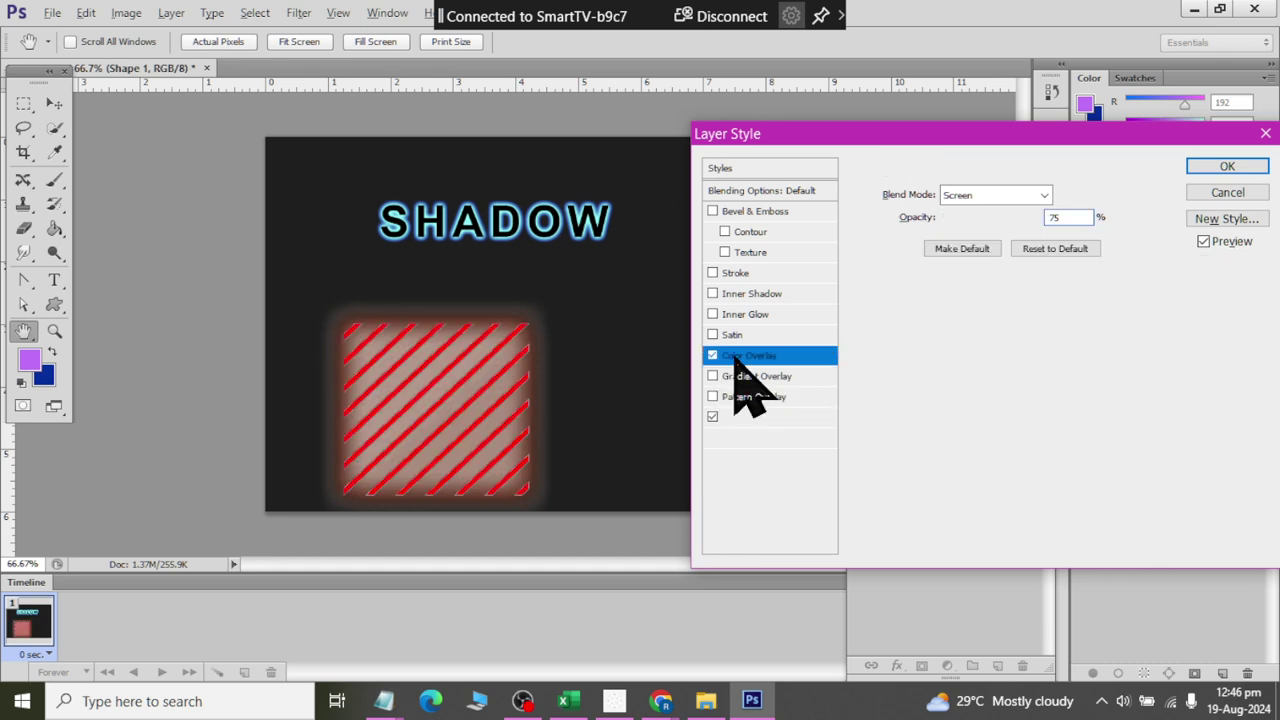
click(1075, 195)
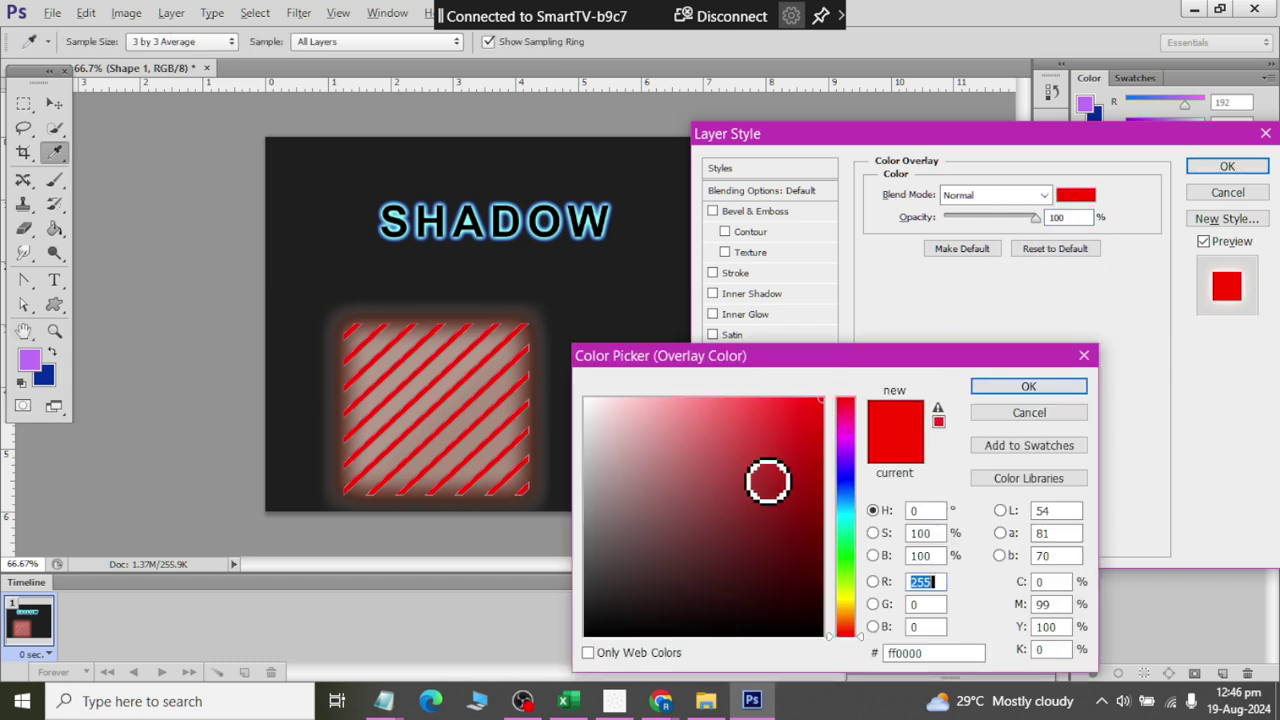
click(626, 636)
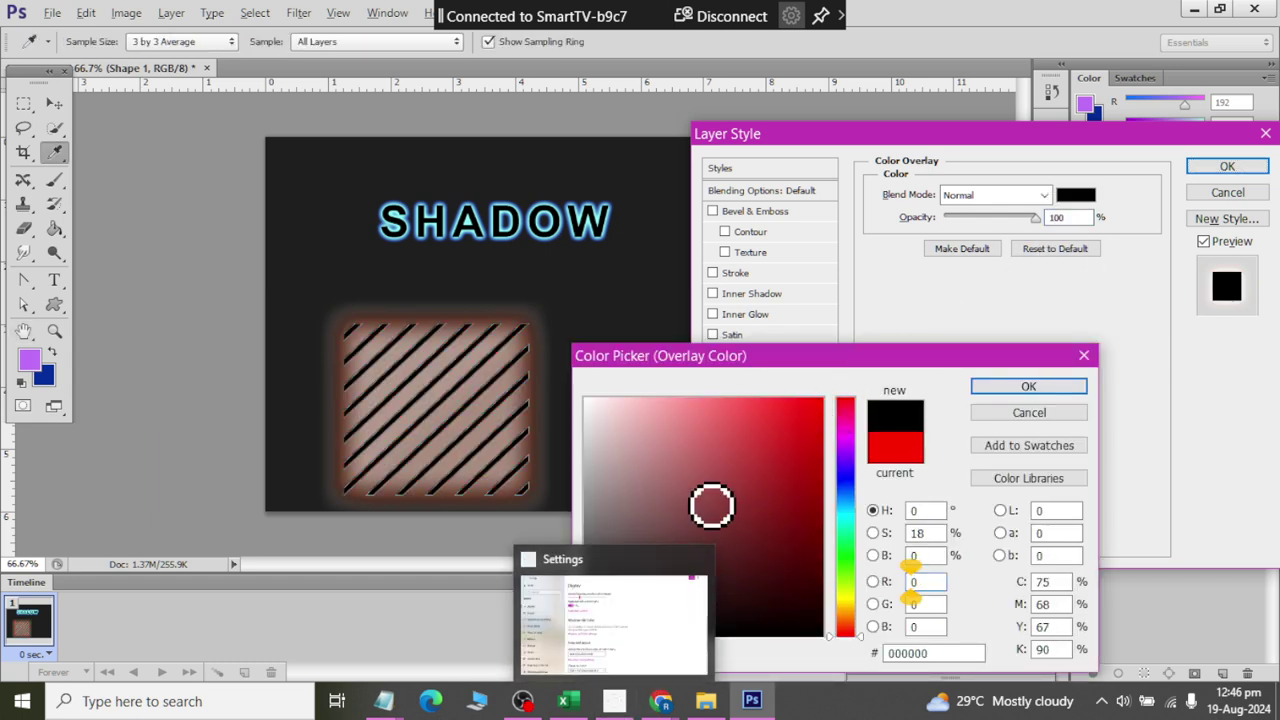
click(586, 588)
drag(582, 434, 640, 412)
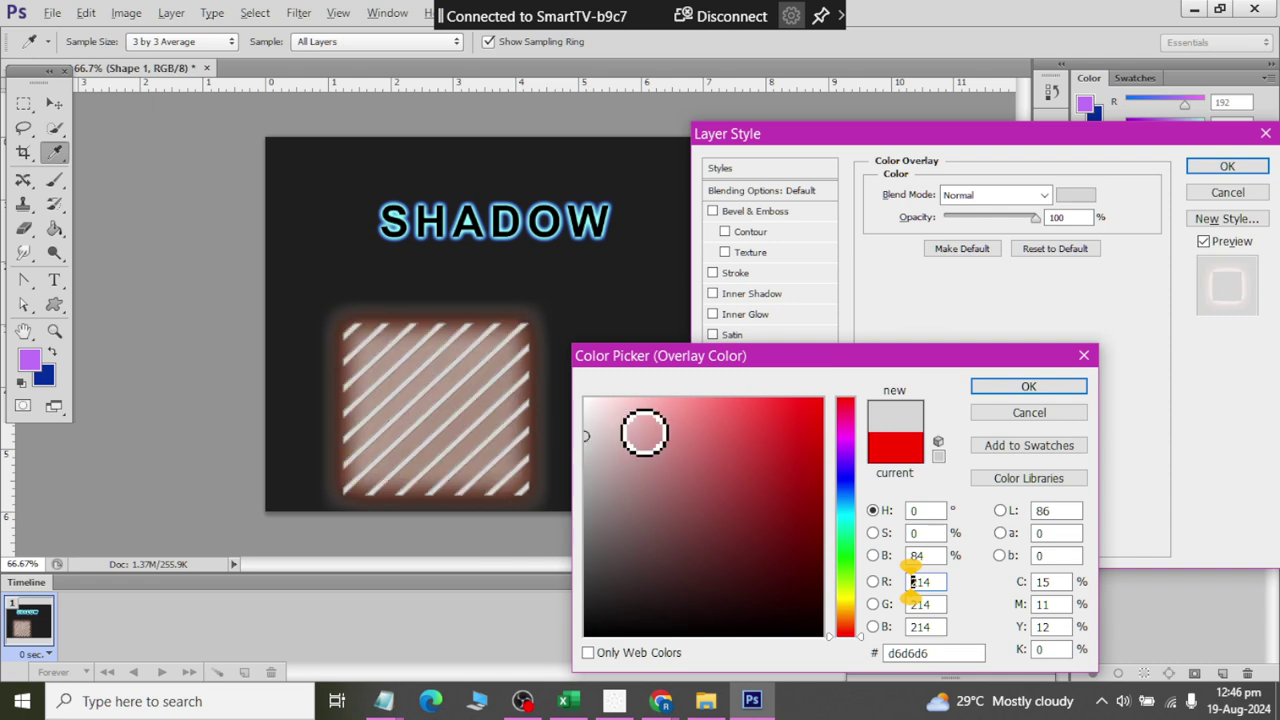
click(617, 405)
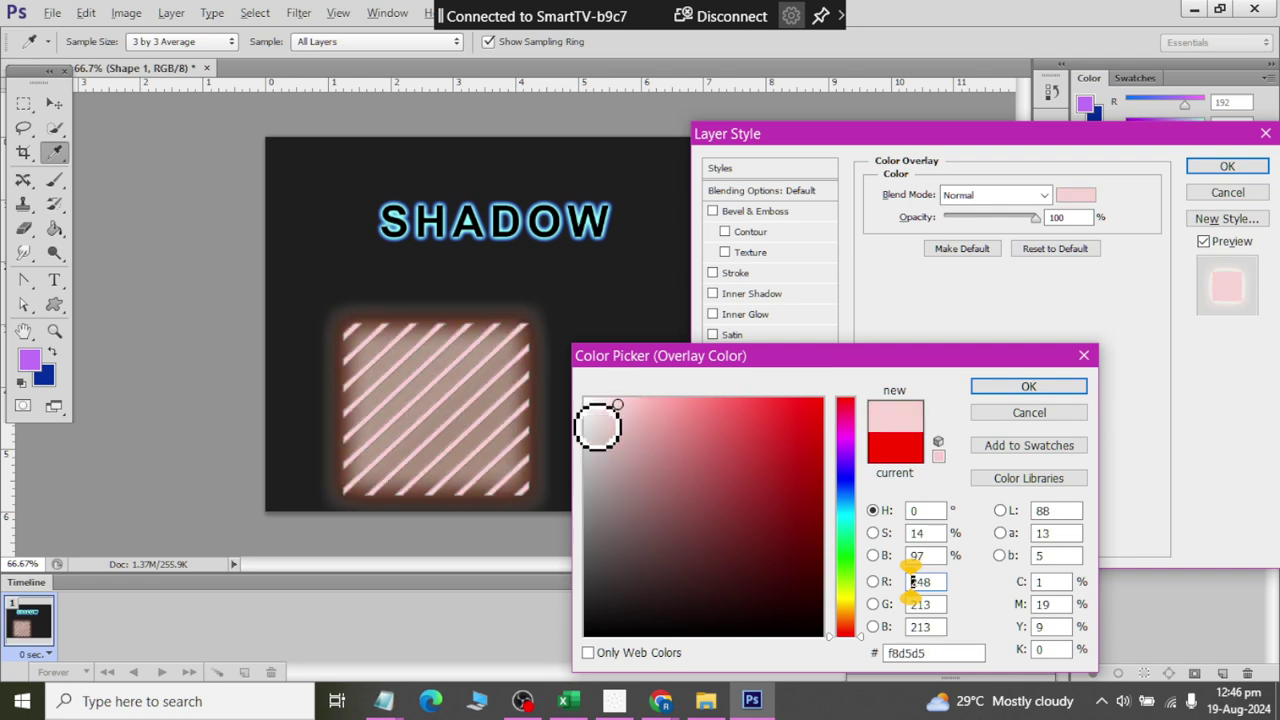
click(453, 372)
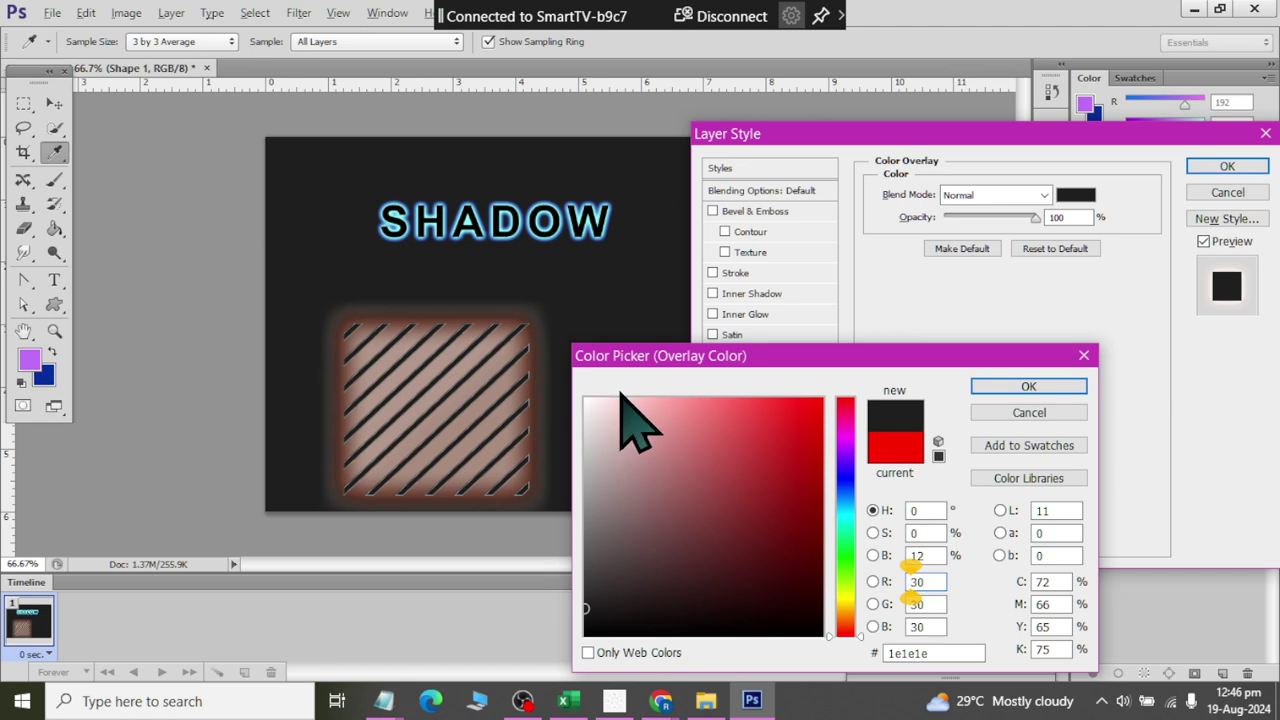
click(591, 453)
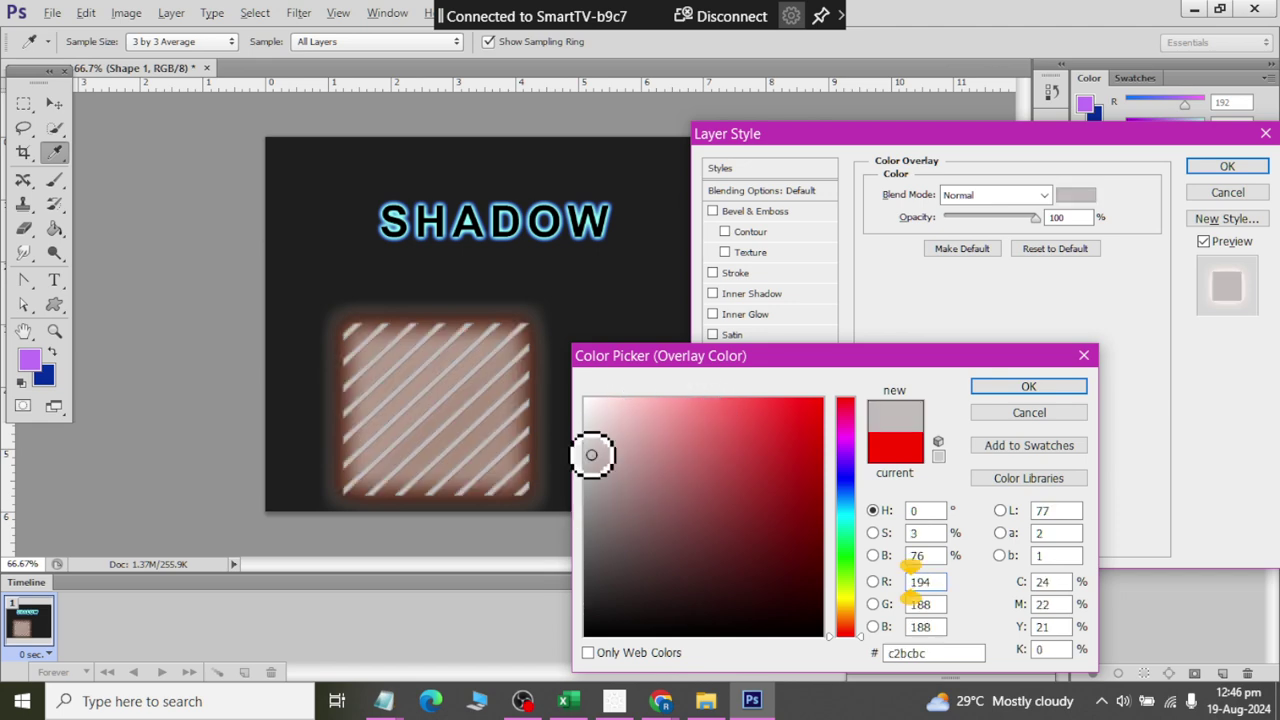
click(997, 386)
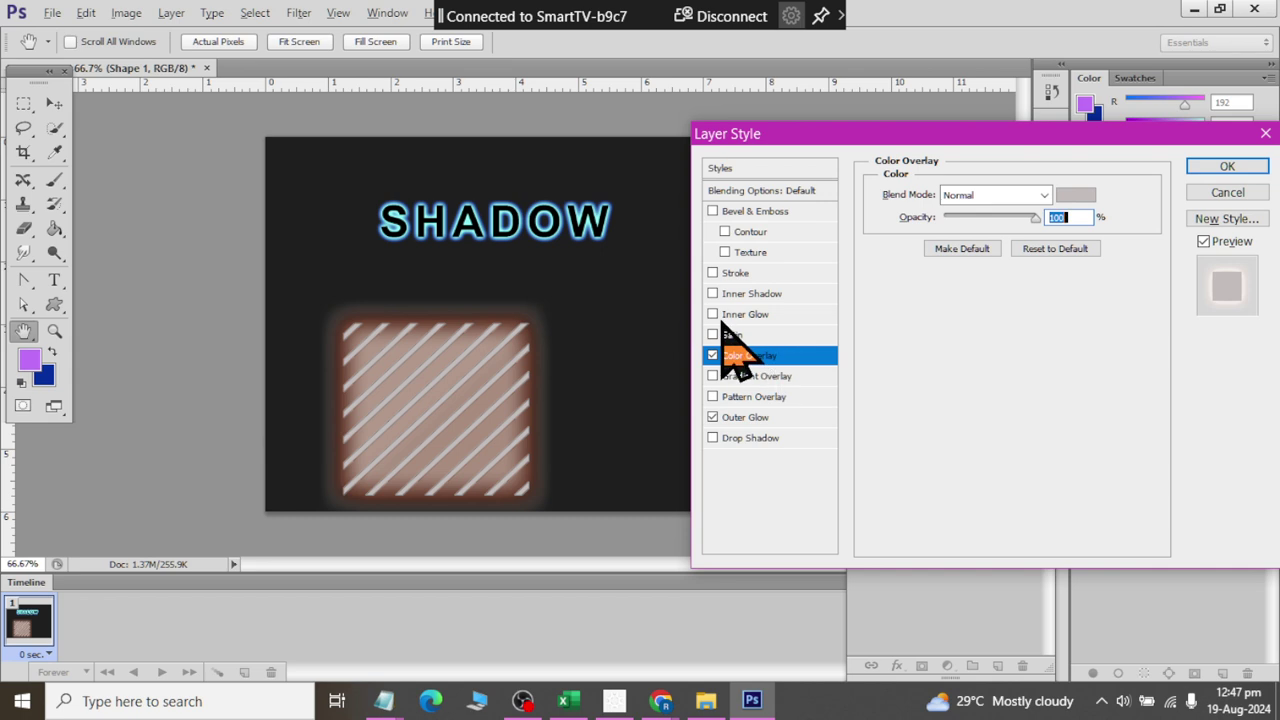
click(1227, 166)
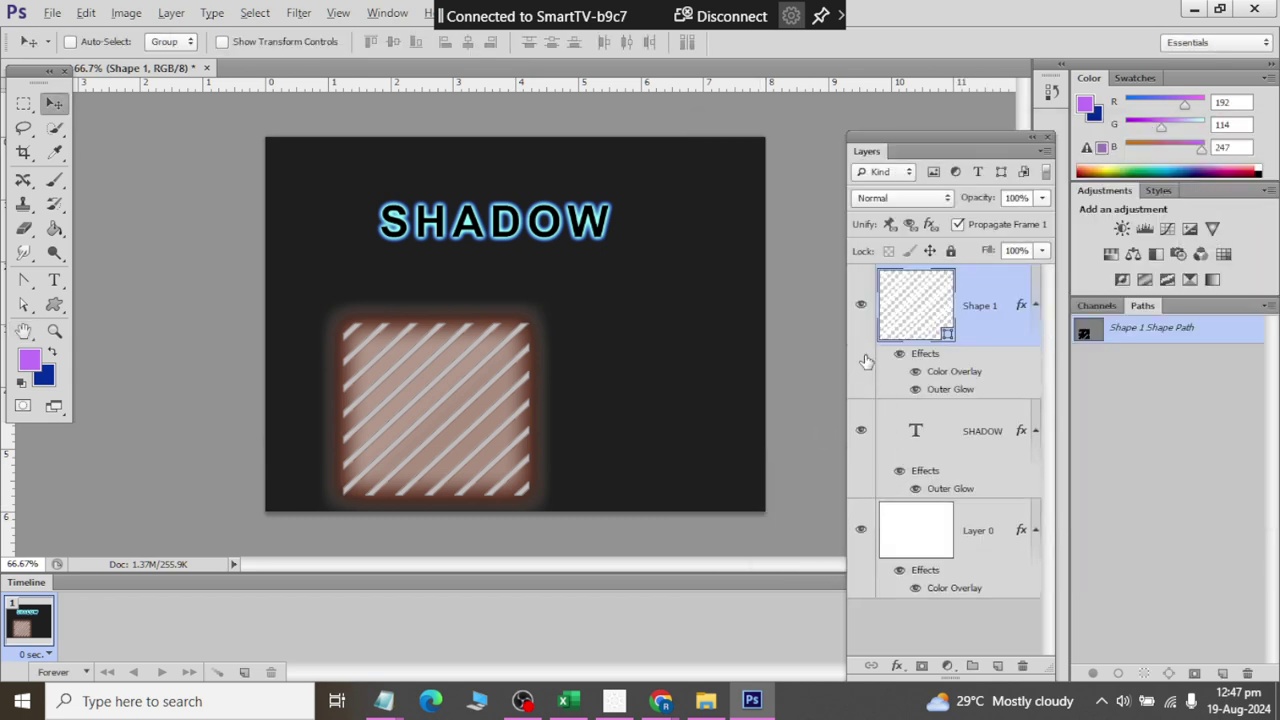
Step: Hide the striped Shape 1 layer and the SHADOW text layer
click(861, 307)
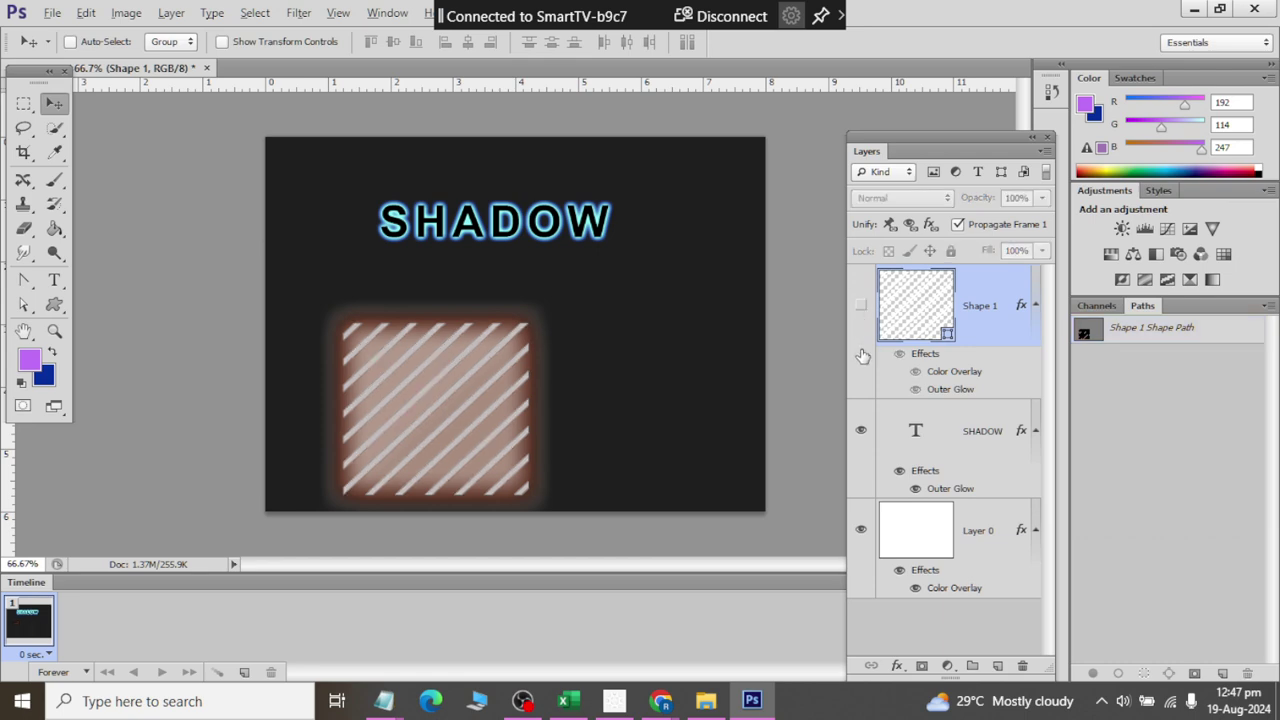
click(861, 431)
click(54, 280)
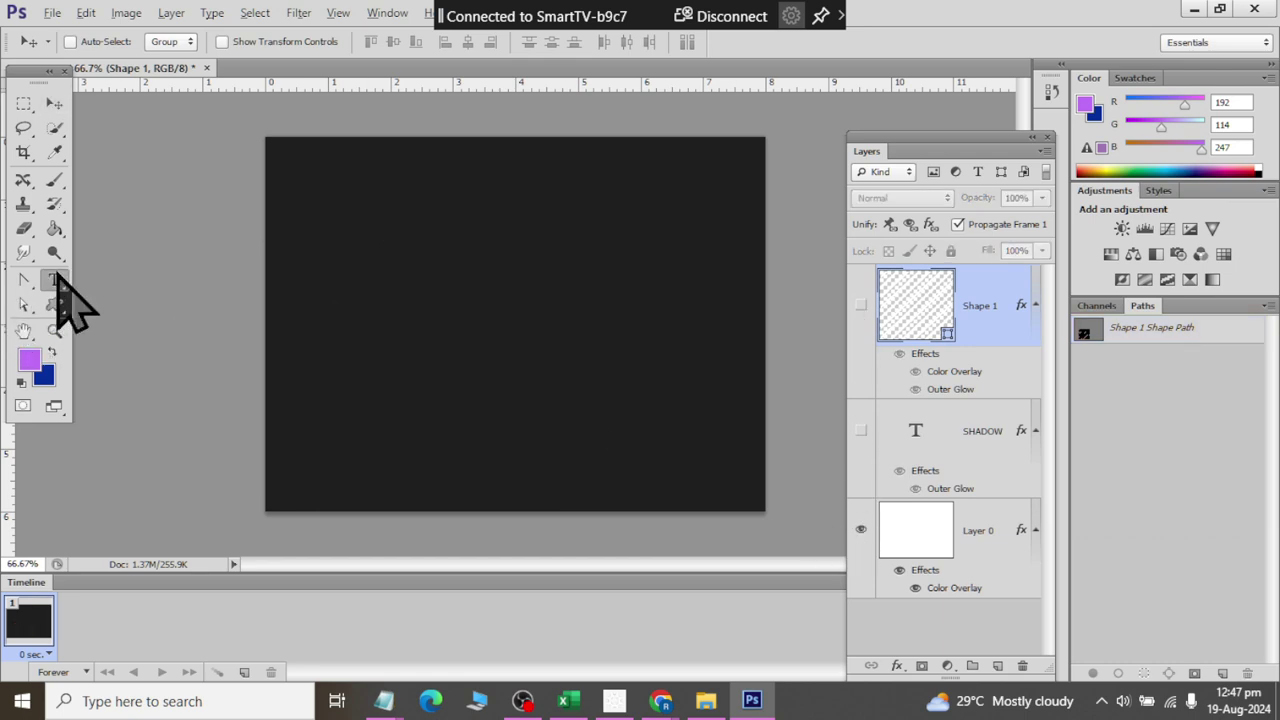
Step: Type 'INNER GLOW' near the top of the canvas and scale it to about 208%
click(377, 236)
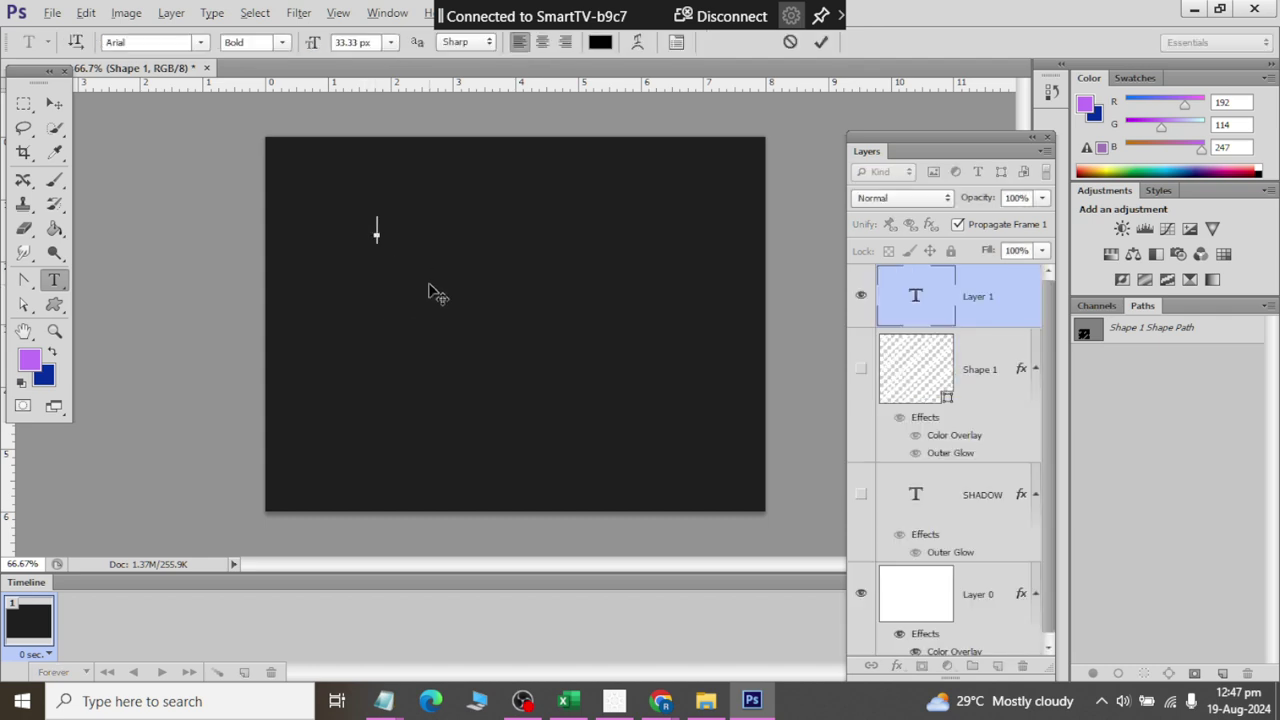
text(INNER GLOW)
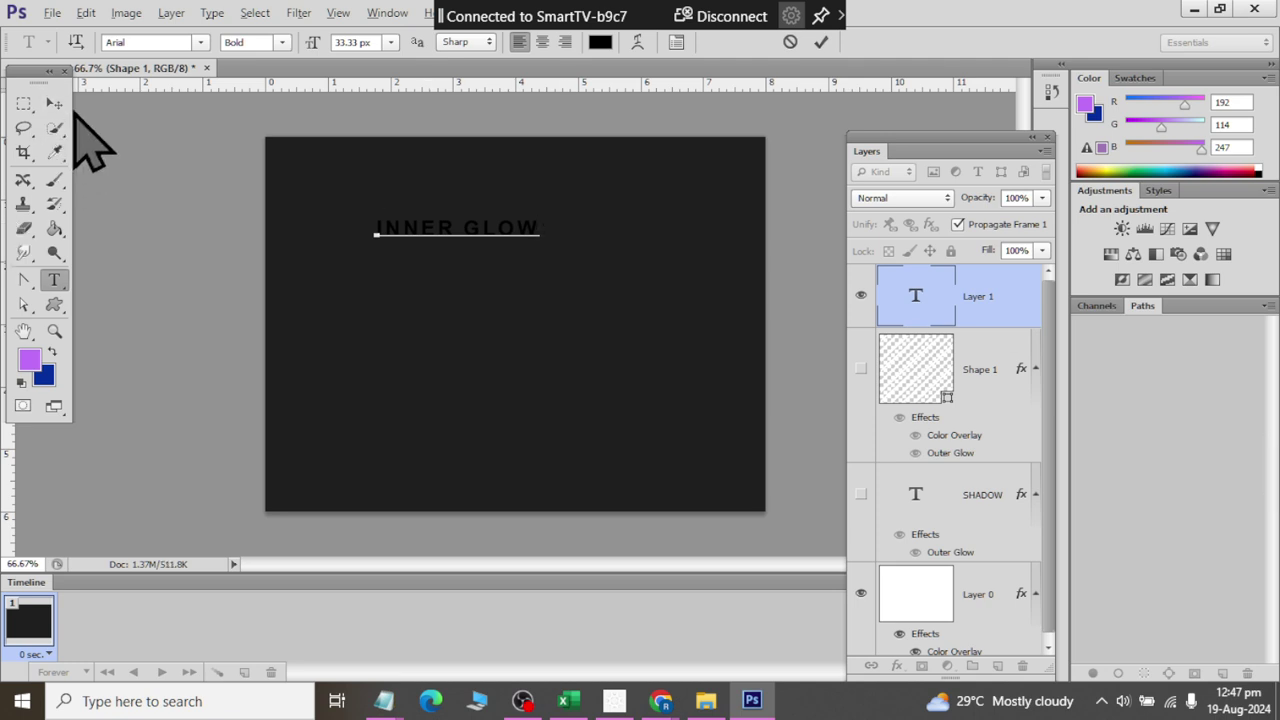
click(54, 103)
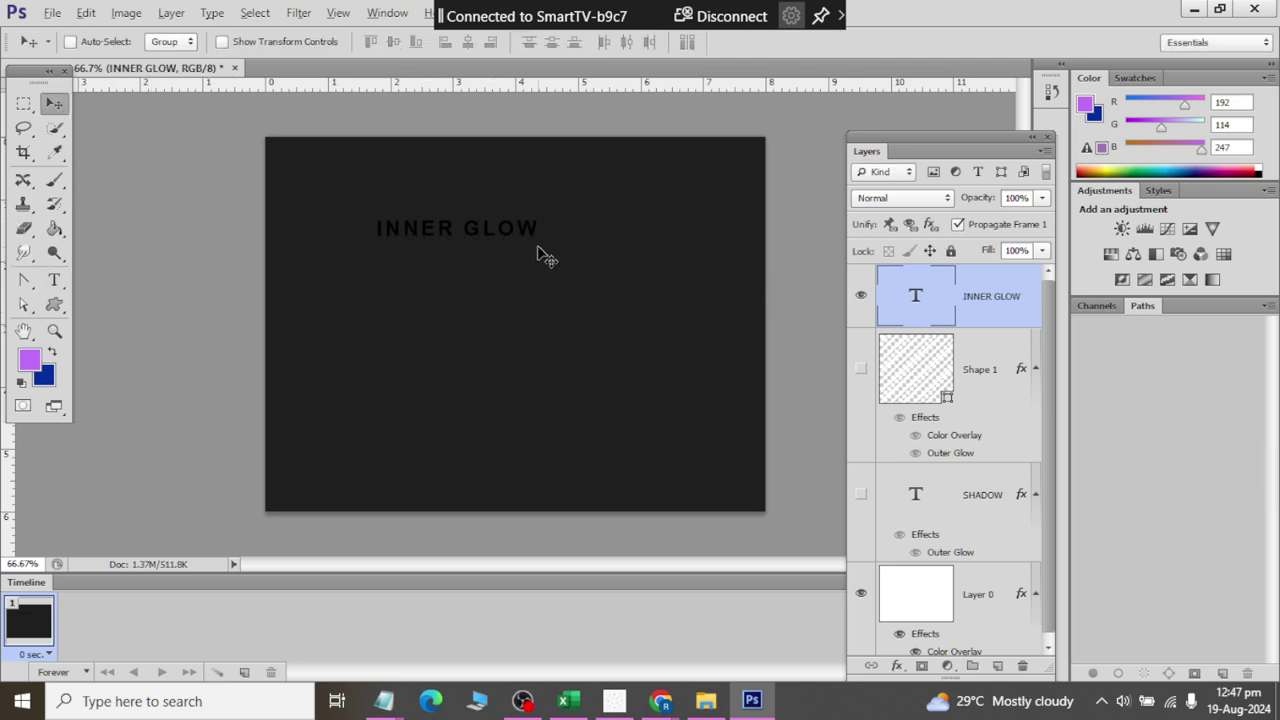
key(ctrl+t)
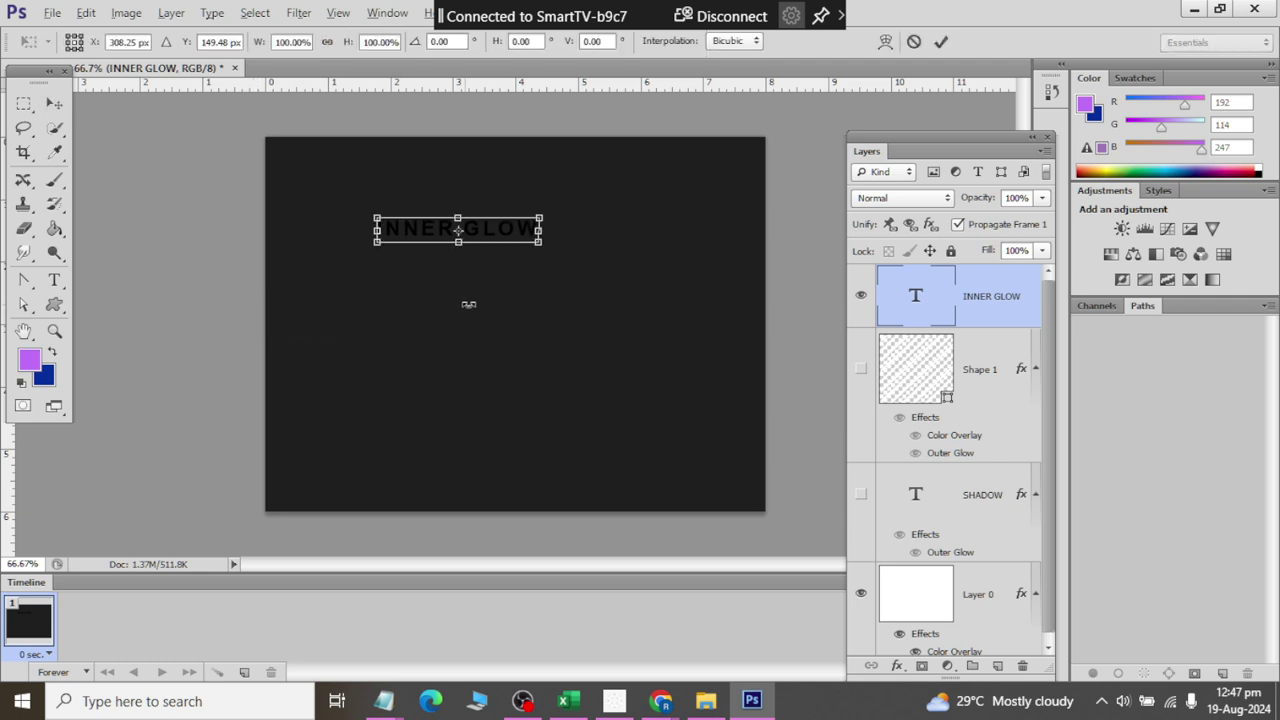
mouse_move(540, 244)
mouse_down()
mouse_move(600, 266)
mouse_move(518, 230)
mouse_up()
click(54, 103)
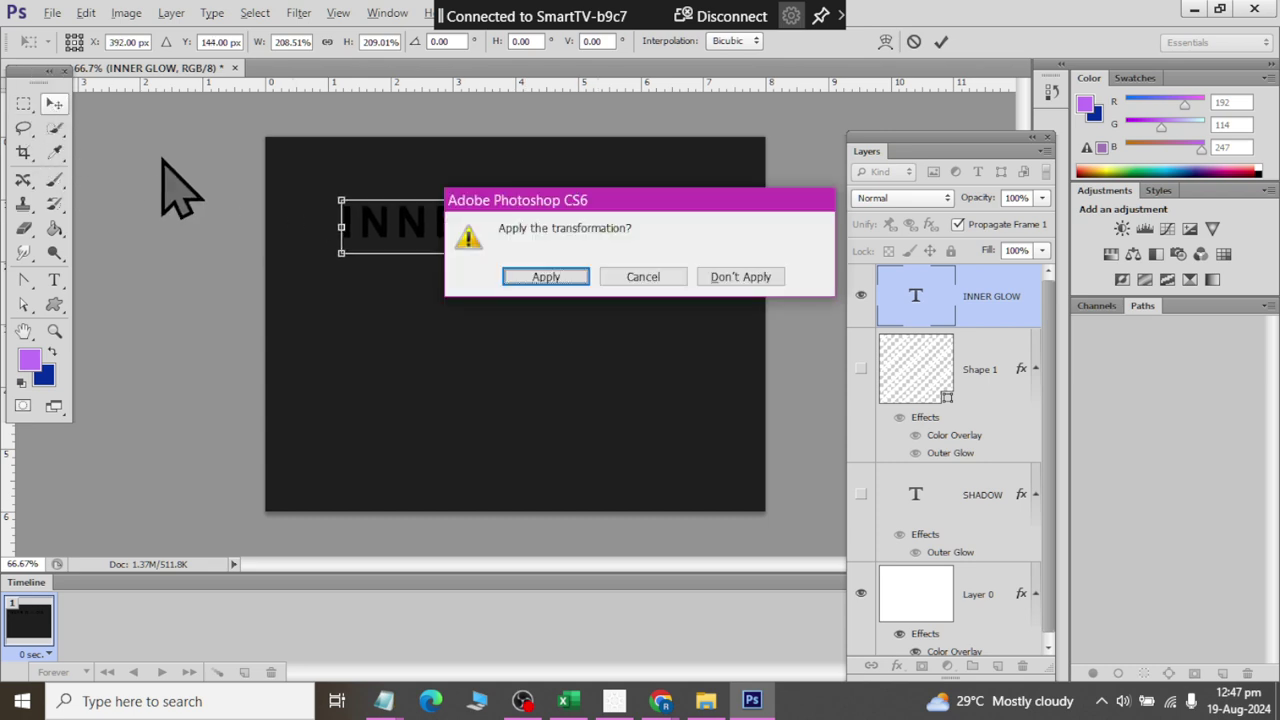
click(550, 280)
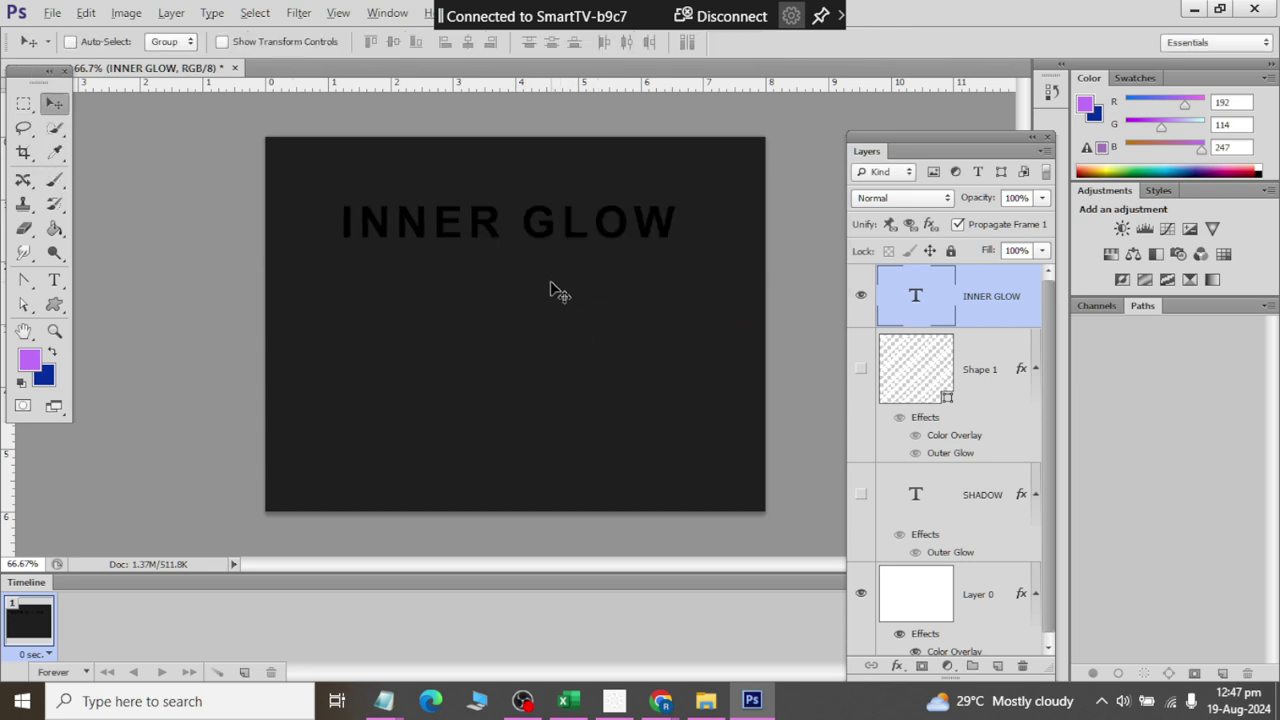
click(895, 667)
key(Escape)
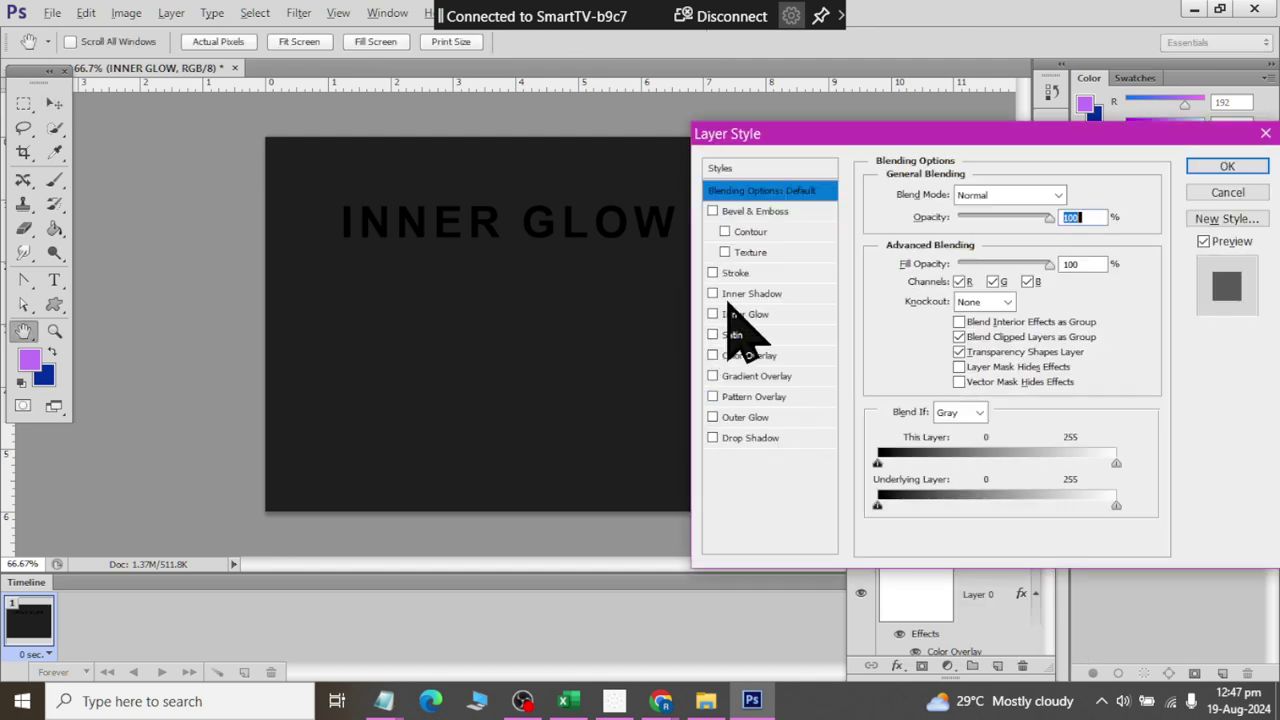
click(713, 294)
click(714, 296)
click(714, 294)
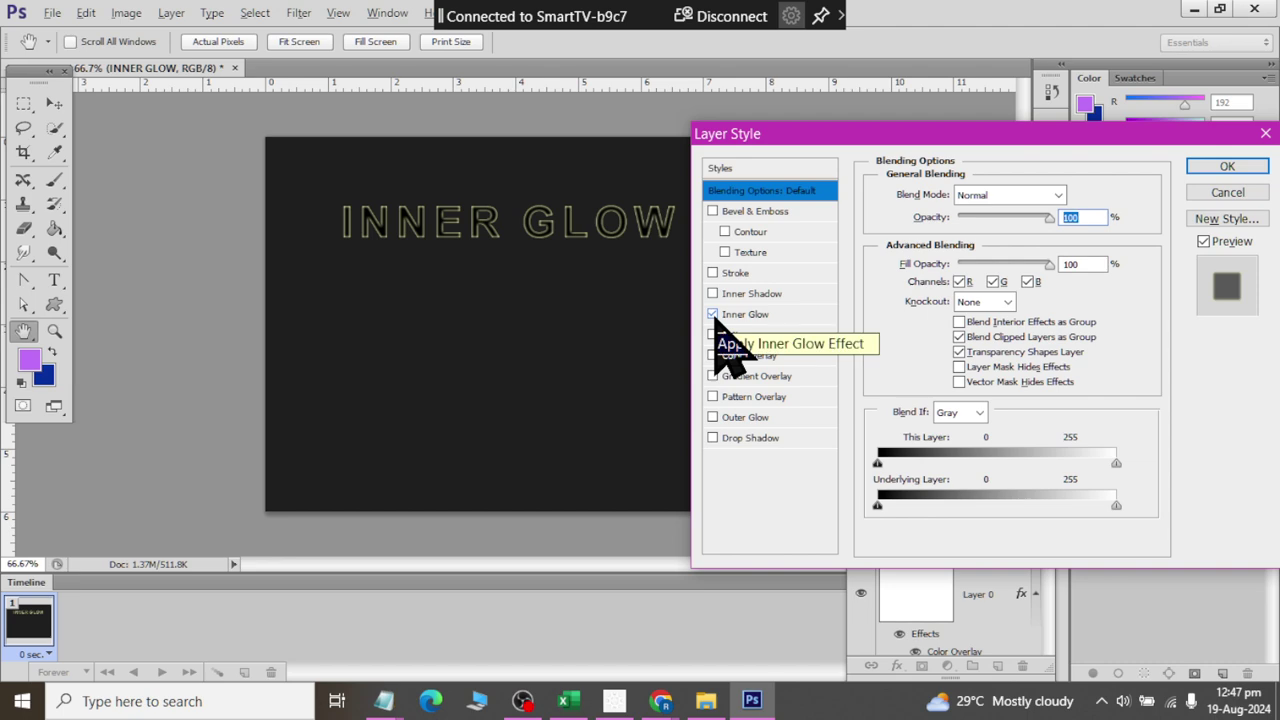
click(1227, 192)
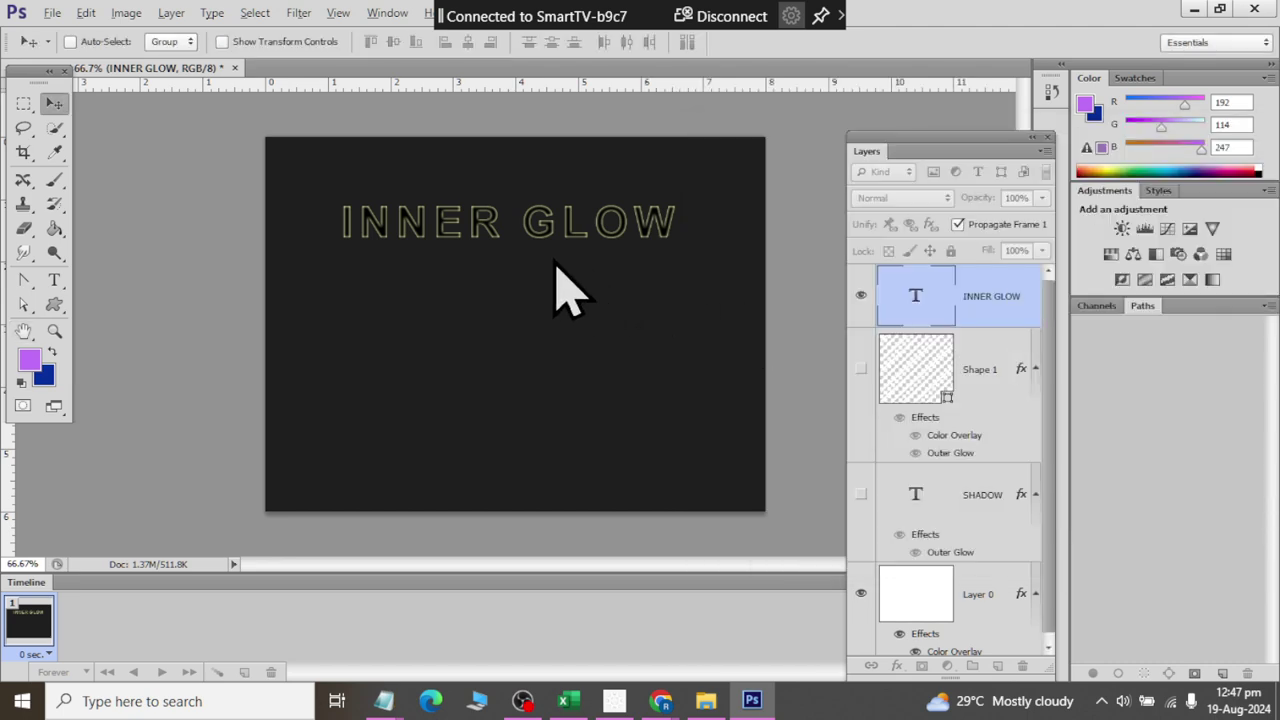
scroll(425, 203, up, 2)
scroll(300, 229, up, 2)
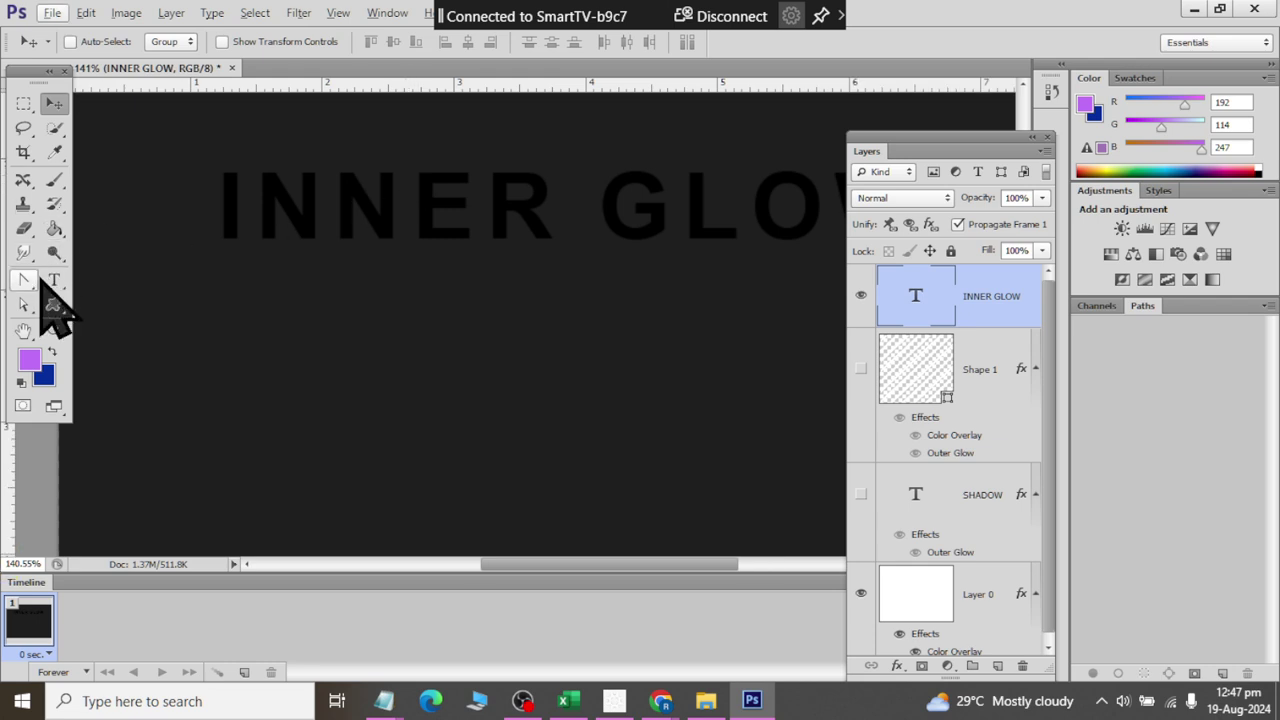
scroll(270, 150, up, 1)
scroll(447, 281, up, 1)
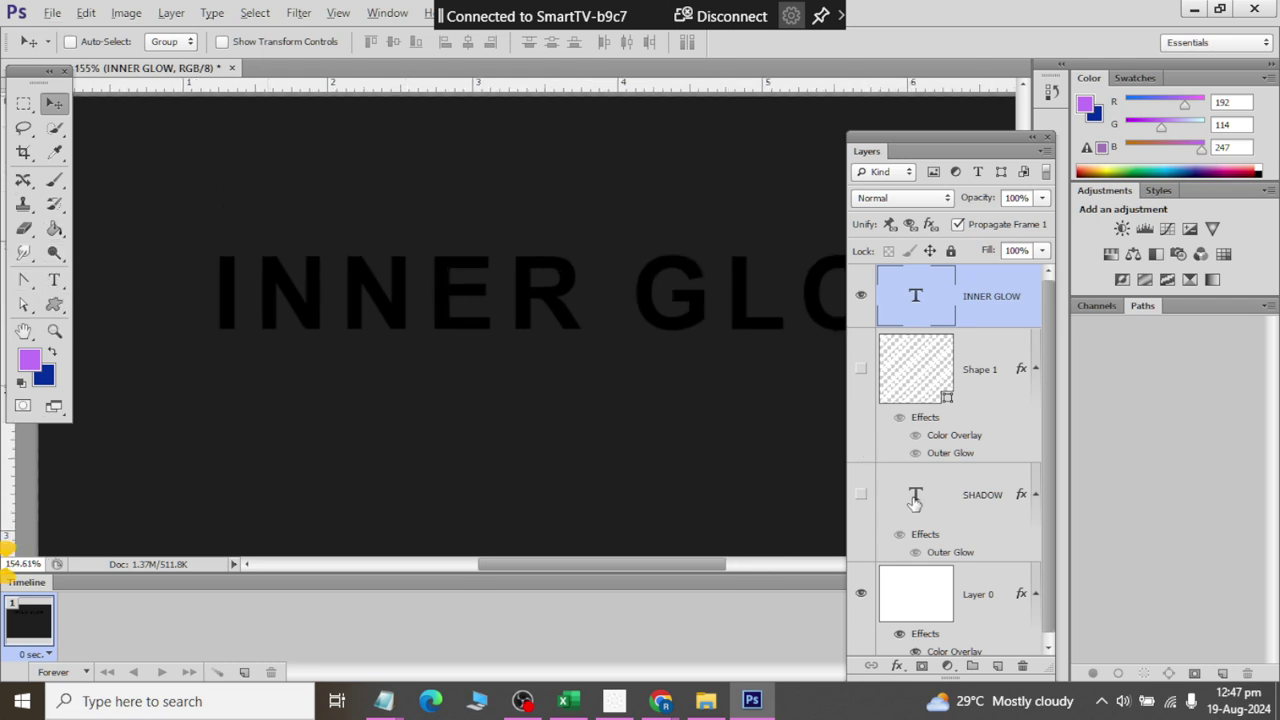
Step: Open Blending Options for the INNER GLOW text and enable Inner Glow
click(897, 665)
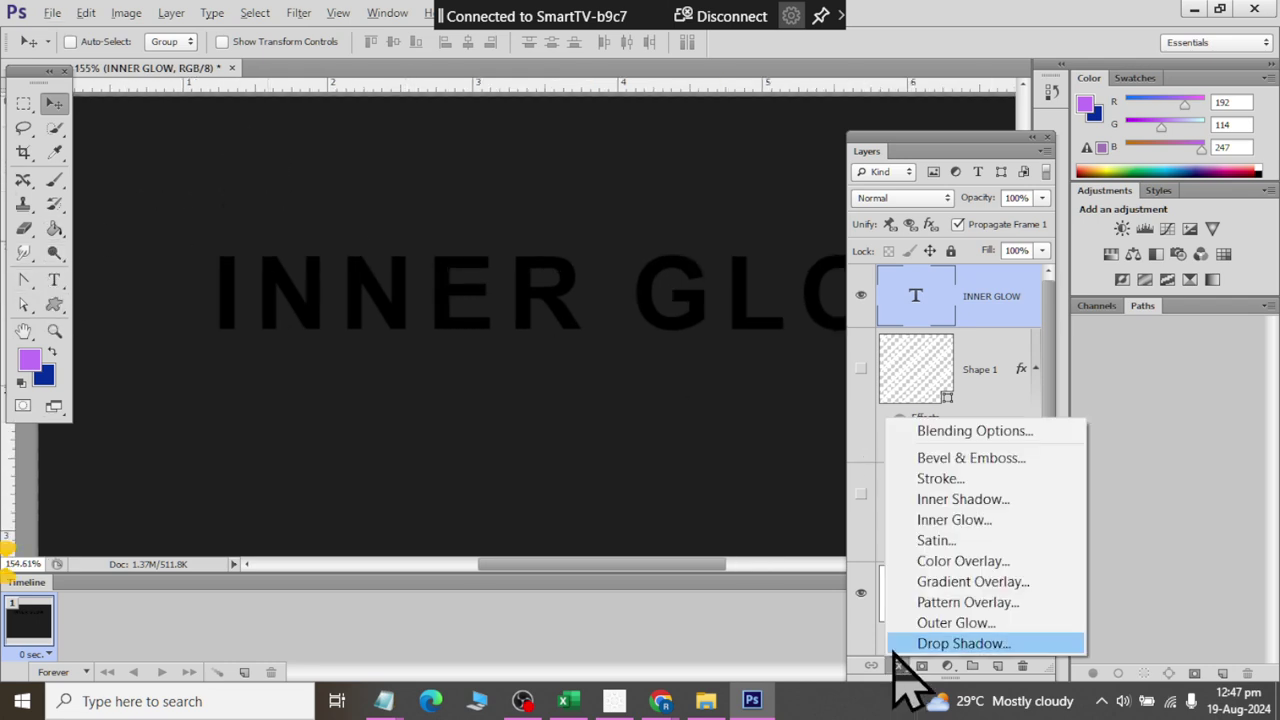
click(918, 430)
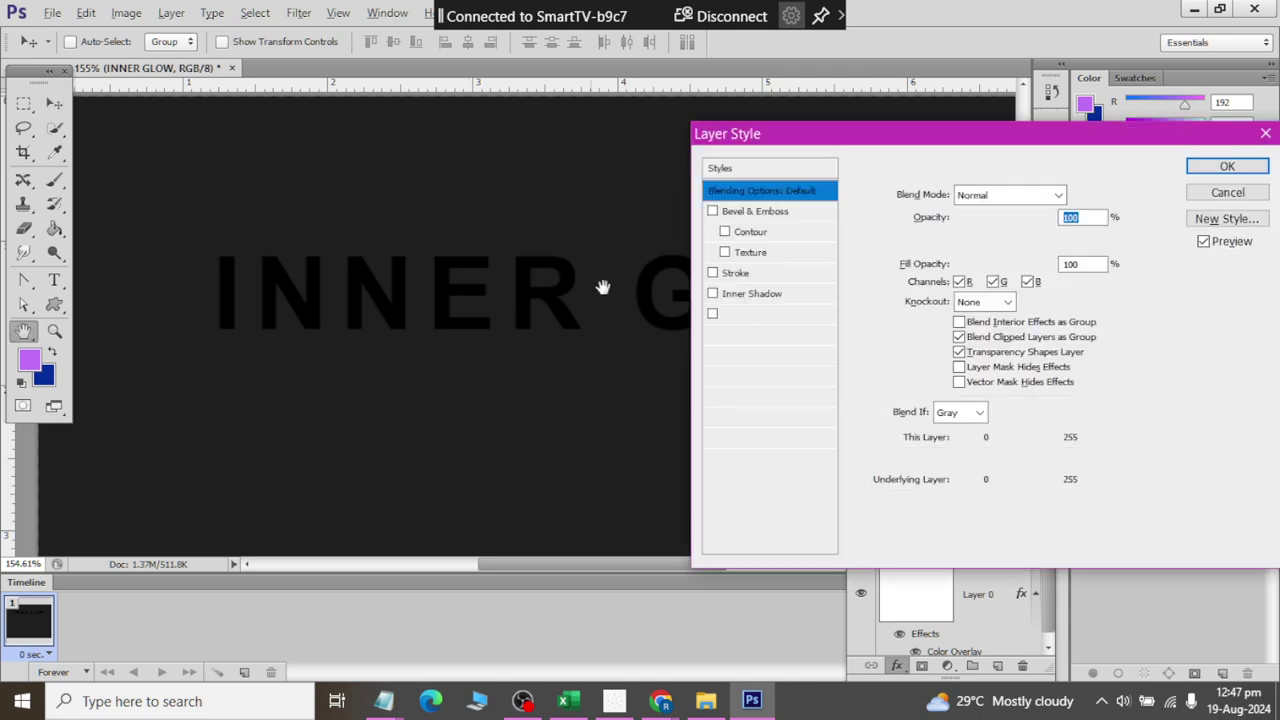
click(712, 314)
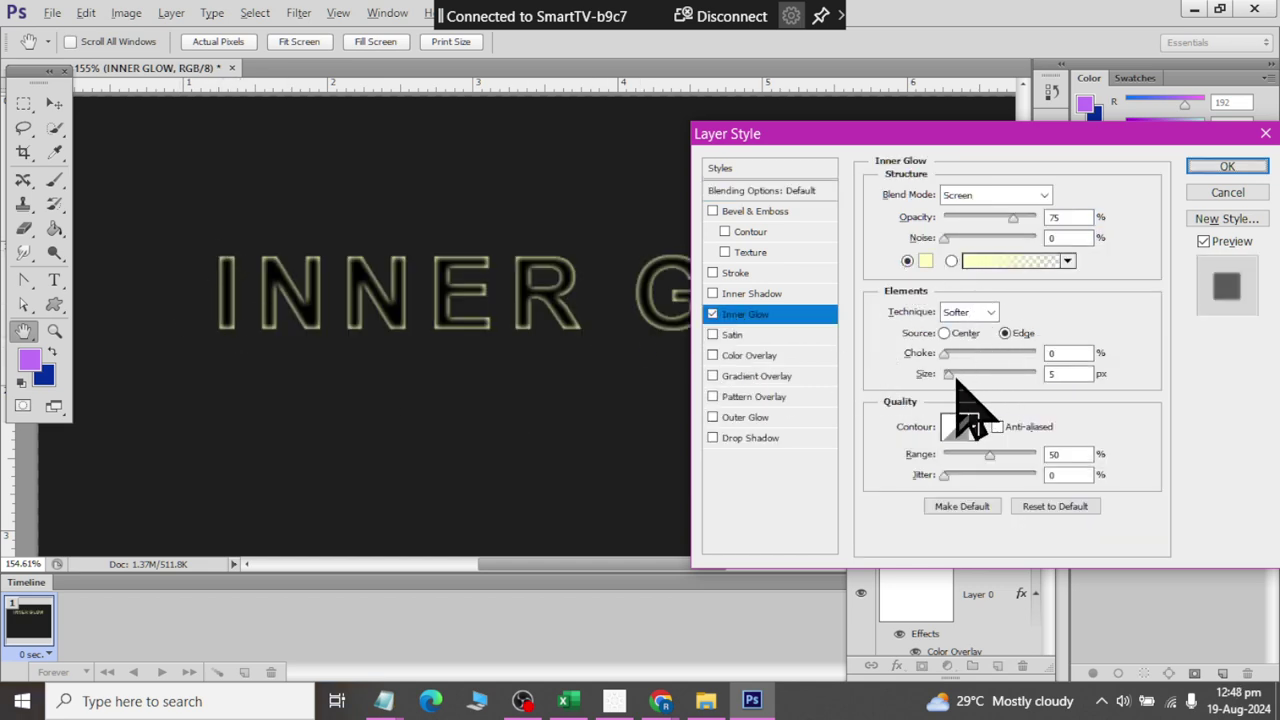
Step: Compare Multiply, Color Burn and Linear Burn, settle on Normal blend, and adjust glow Size
click(1000, 195)
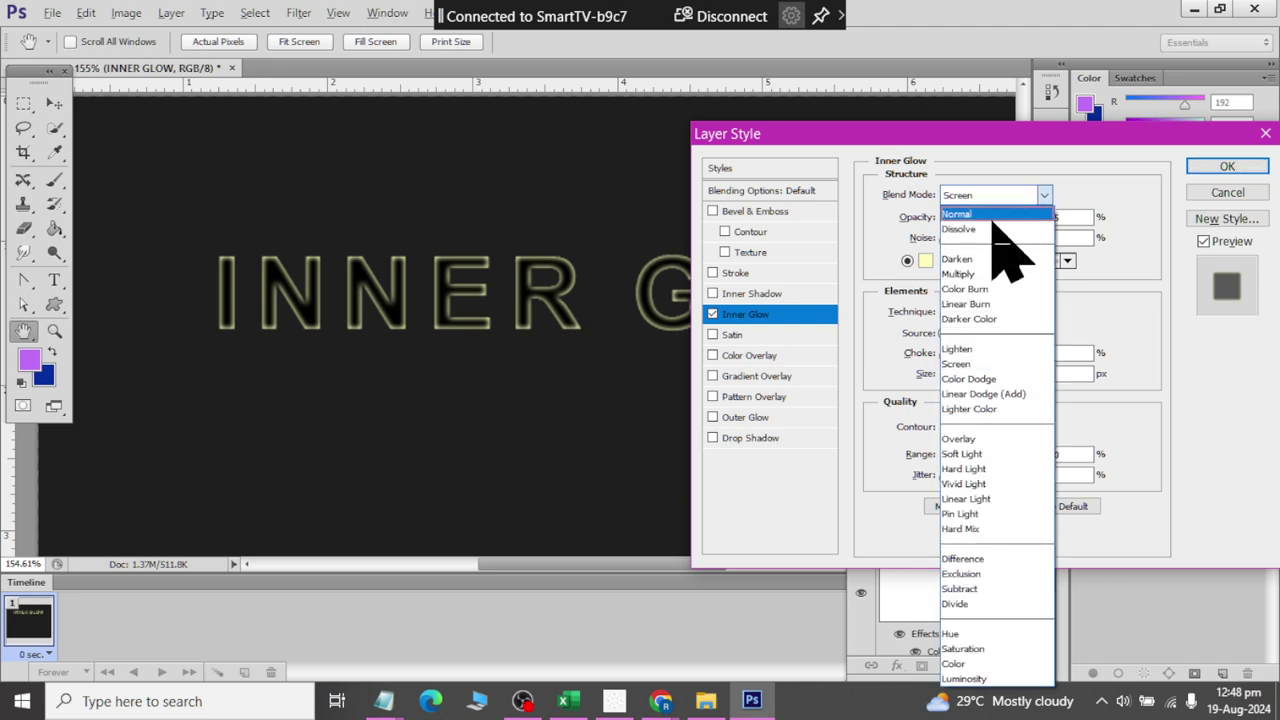
click(995, 214)
click(990, 197)
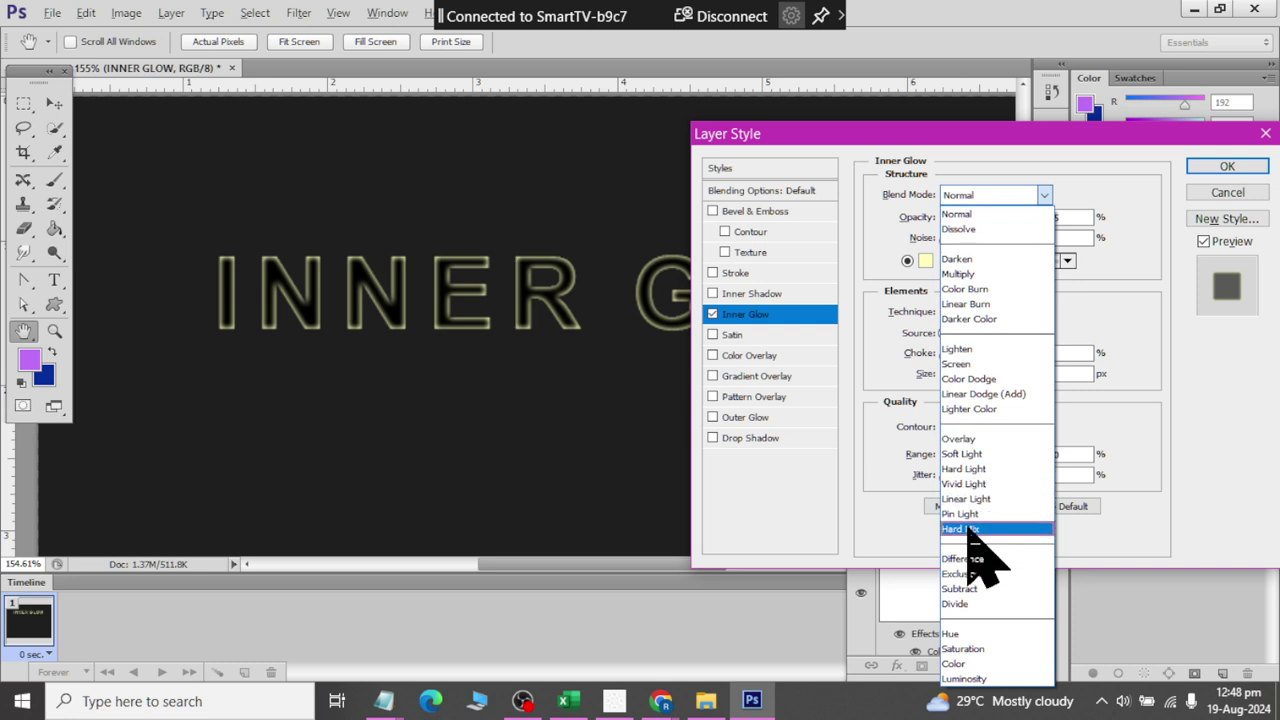
click(966, 275)
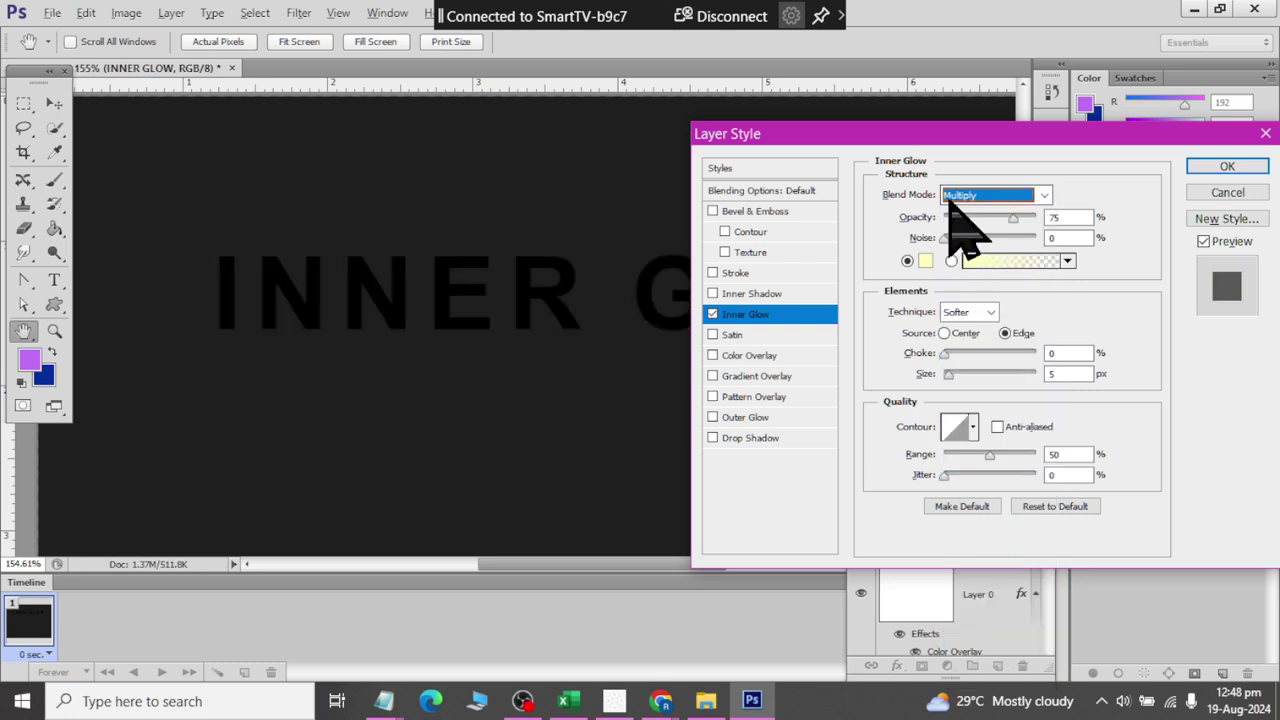
click(990, 195)
click(970, 289)
click(1000, 196)
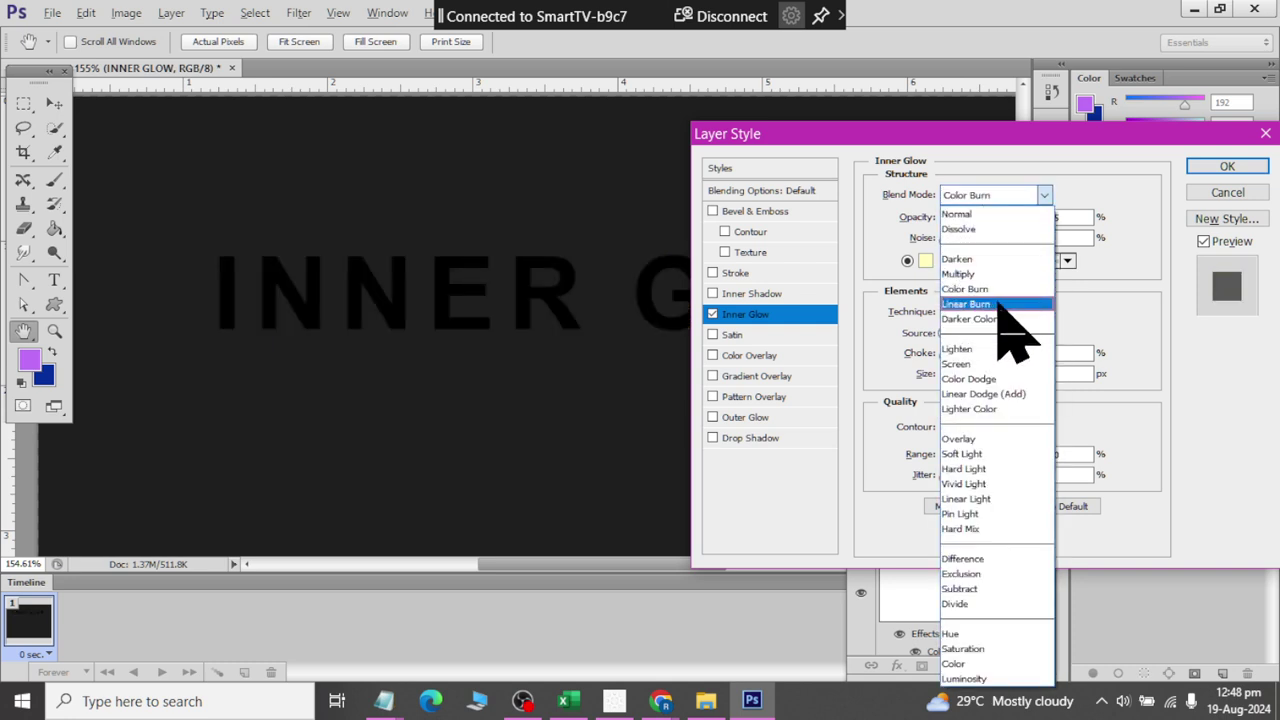
click(995, 304)
click(1000, 197)
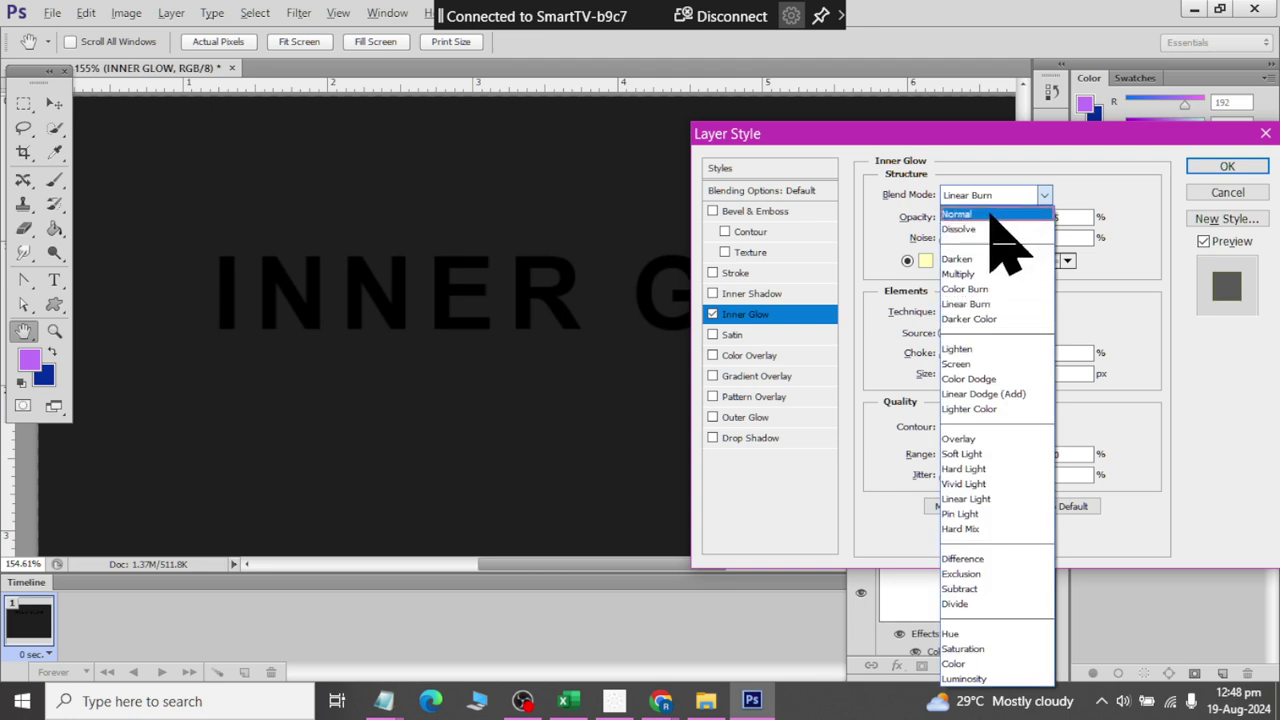
click(992, 215)
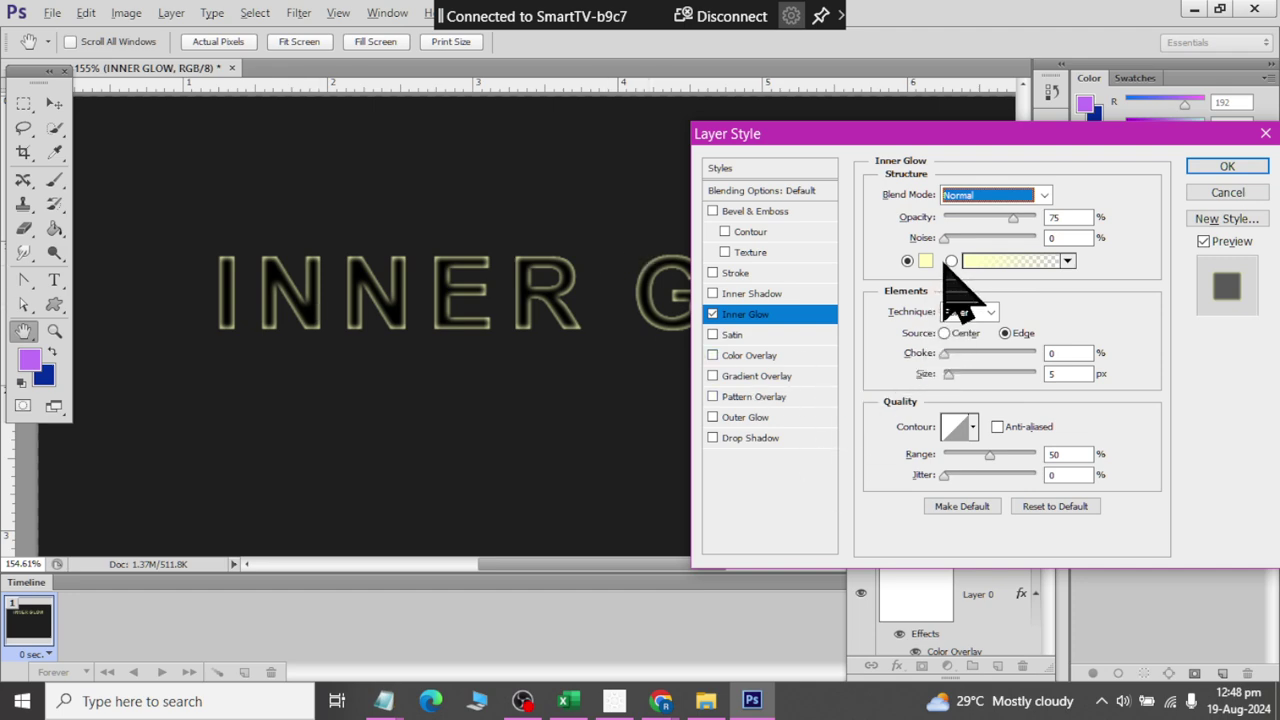
click(962, 376)
mouse_move(962, 378)
mouse_down()
mouse_move(912, 392)
mouse_move(946, 398)
mouse_up()
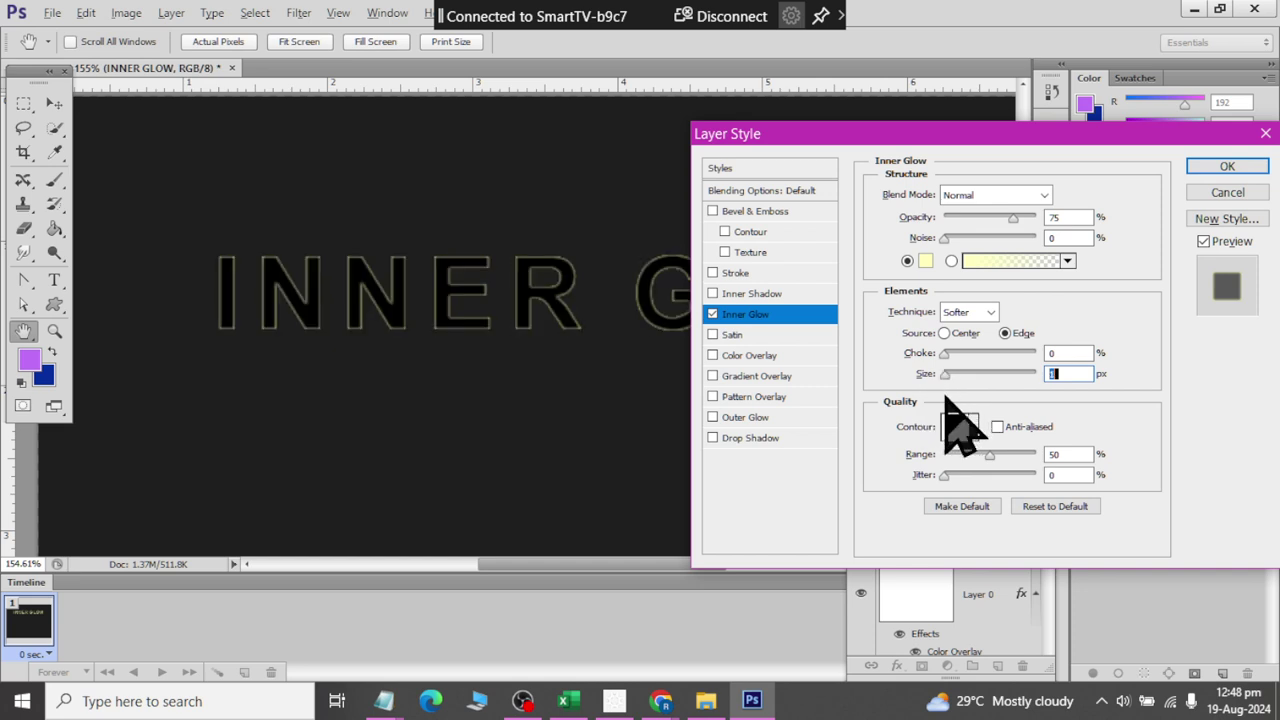
Step: Add a Drop Shadow to the INNER GLOW text and raise its inner glow Size to 7 px
click(713, 440)
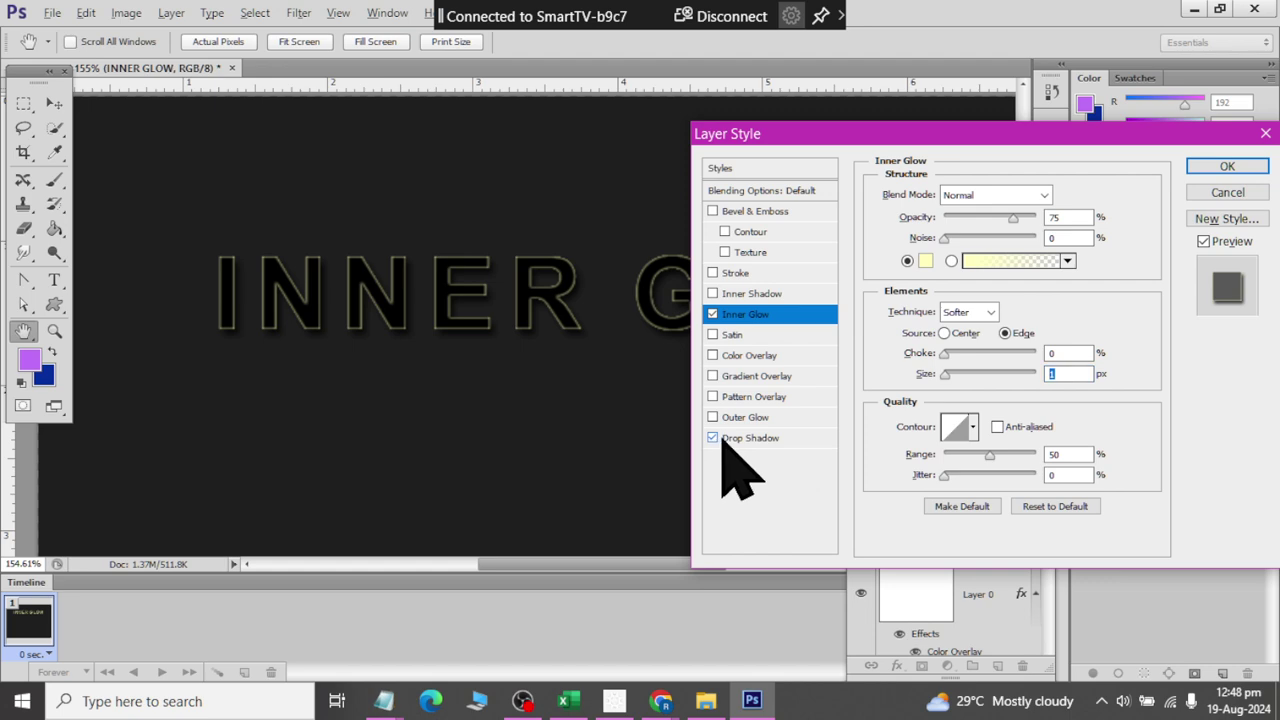
click(748, 438)
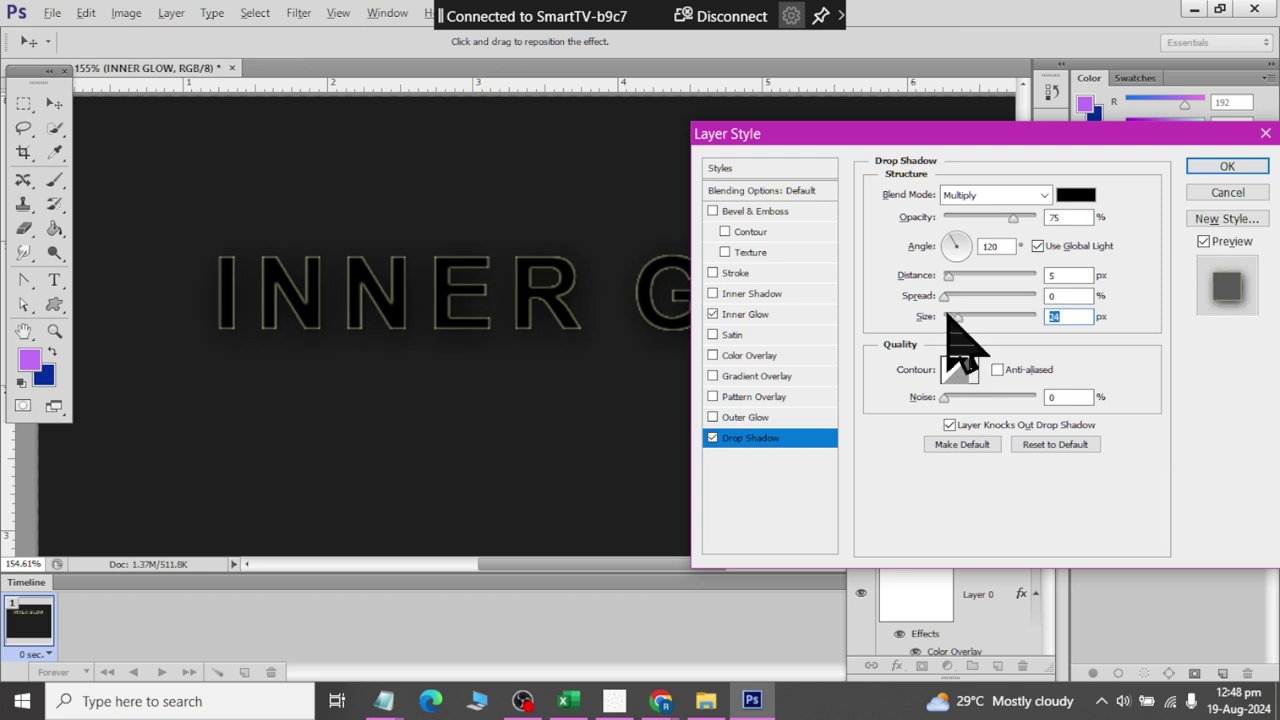
click(742, 316)
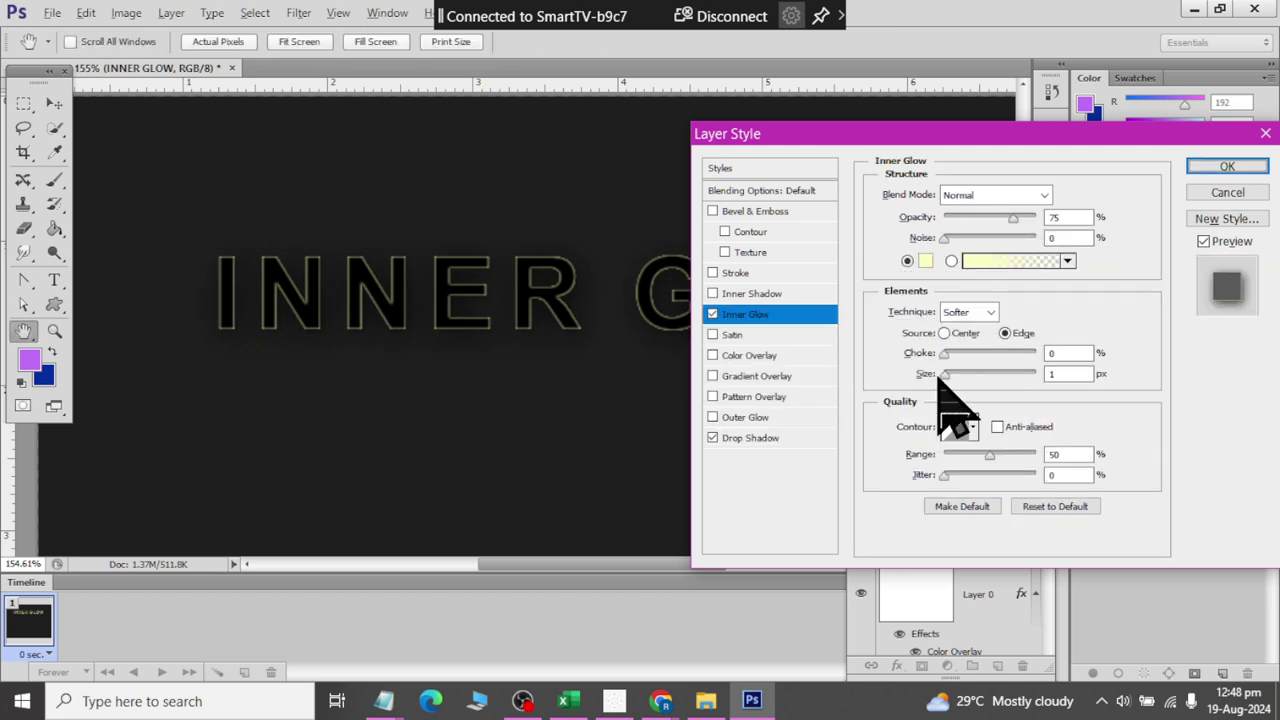
key(Up)
key(Up)
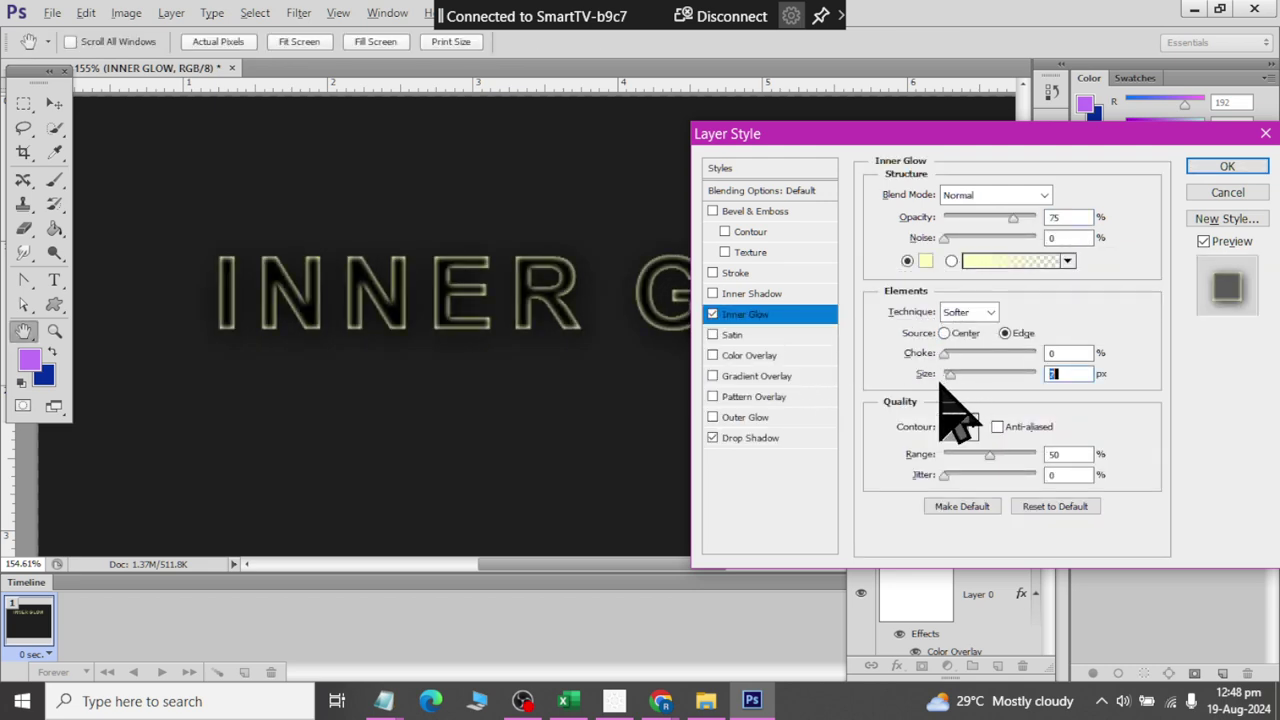
key(Up)
key(Up)
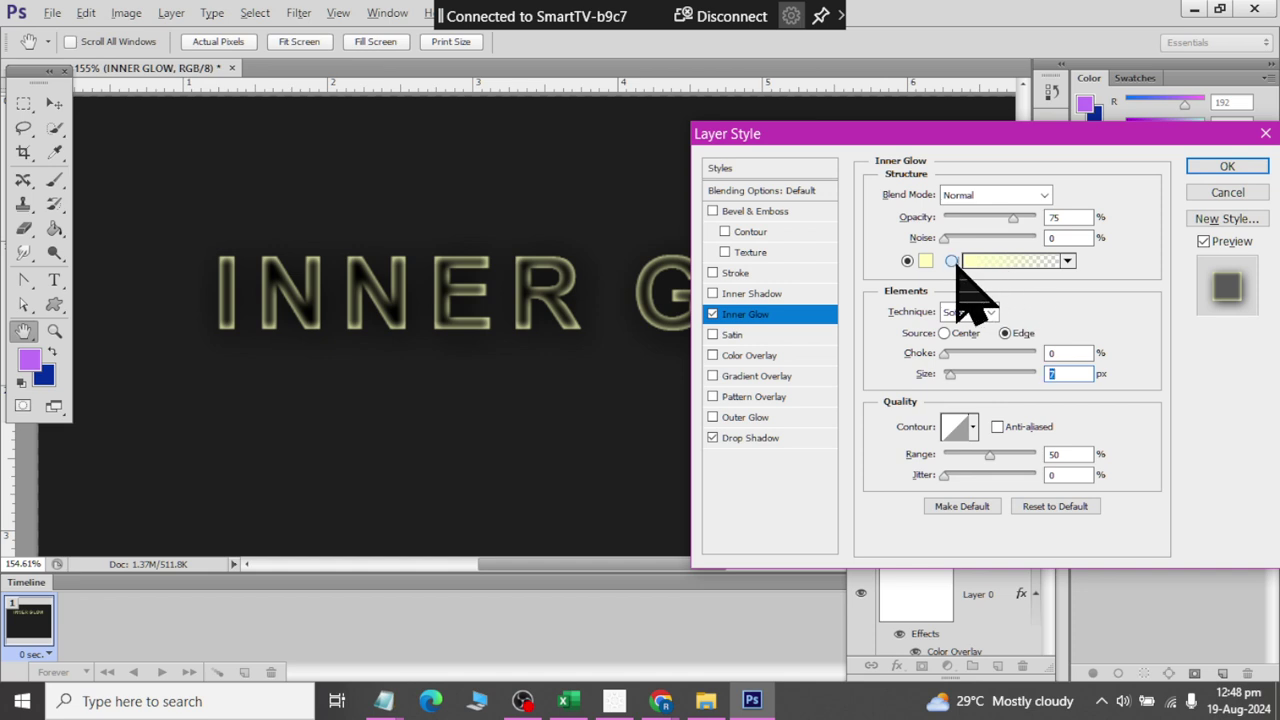
Step: Make the inner glow a violet-to-blue gradient with about 15% Choke, and apply it
click(951, 261)
click(1067, 261)
click(1020, 398)
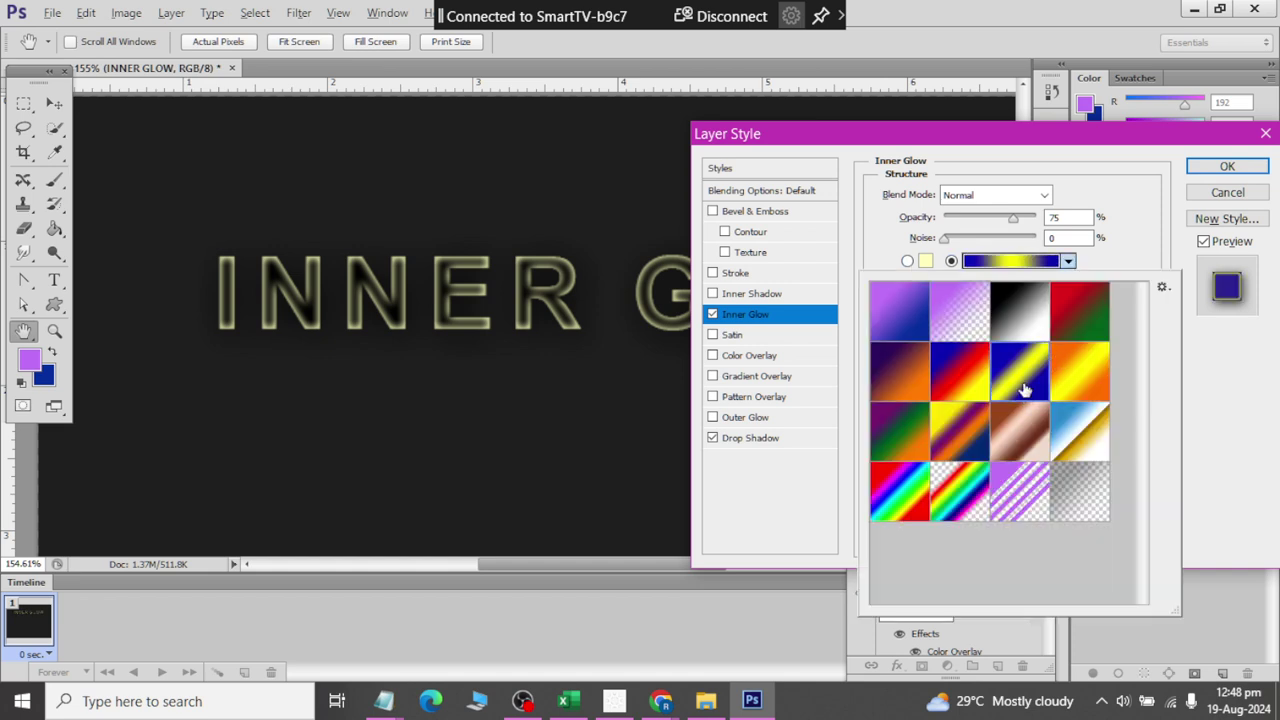
click(958, 395)
click(948, 427)
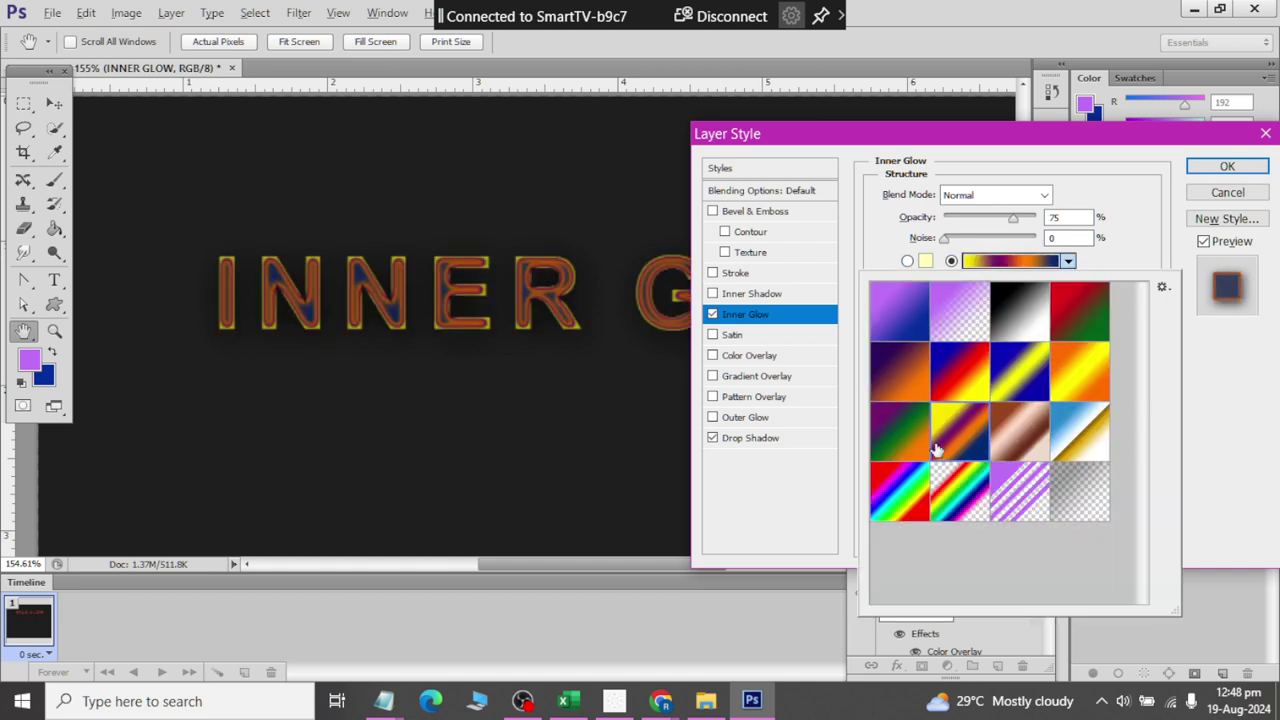
click(900, 455)
click(900, 505)
click(960, 500)
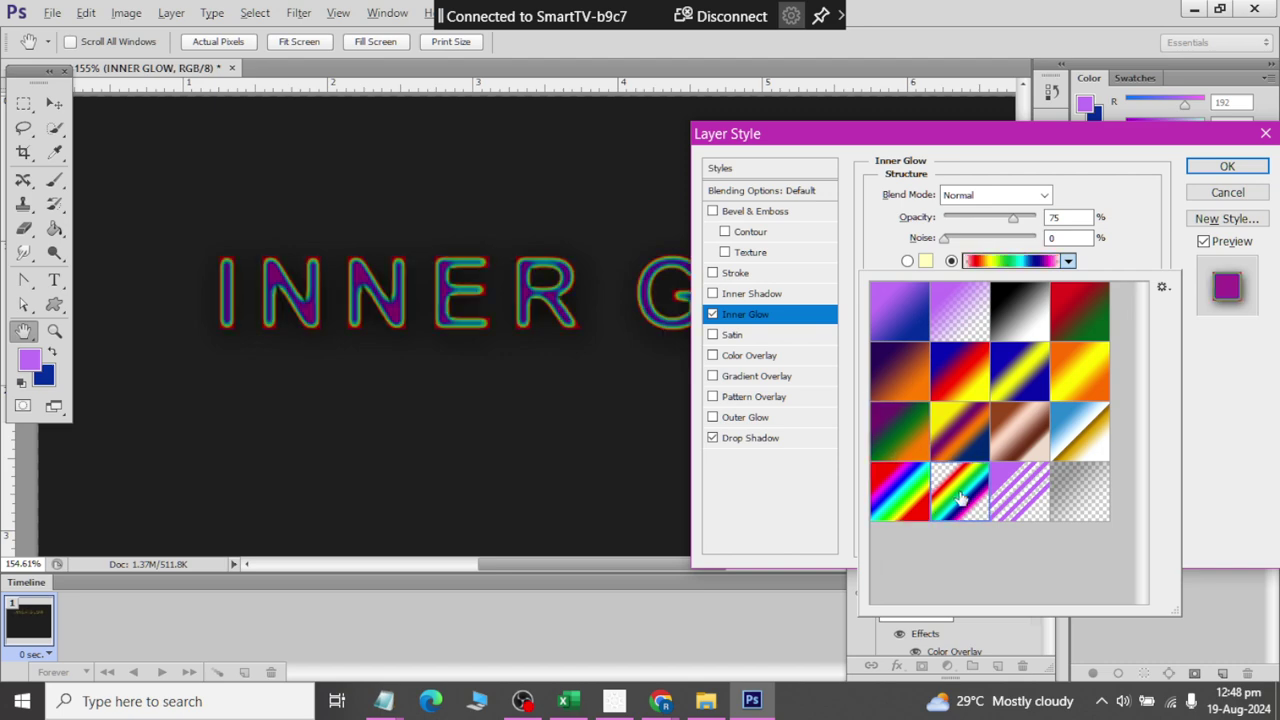
click(1075, 322)
click(878, 317)
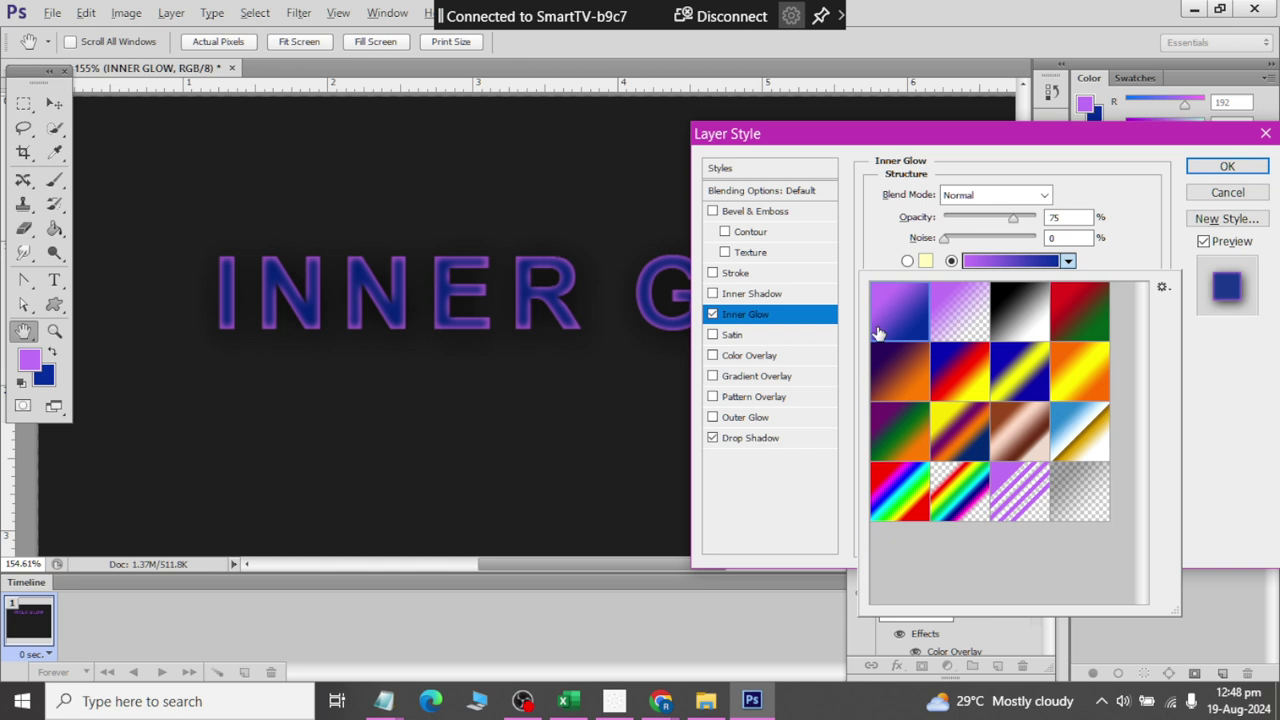
click(1070, 228)
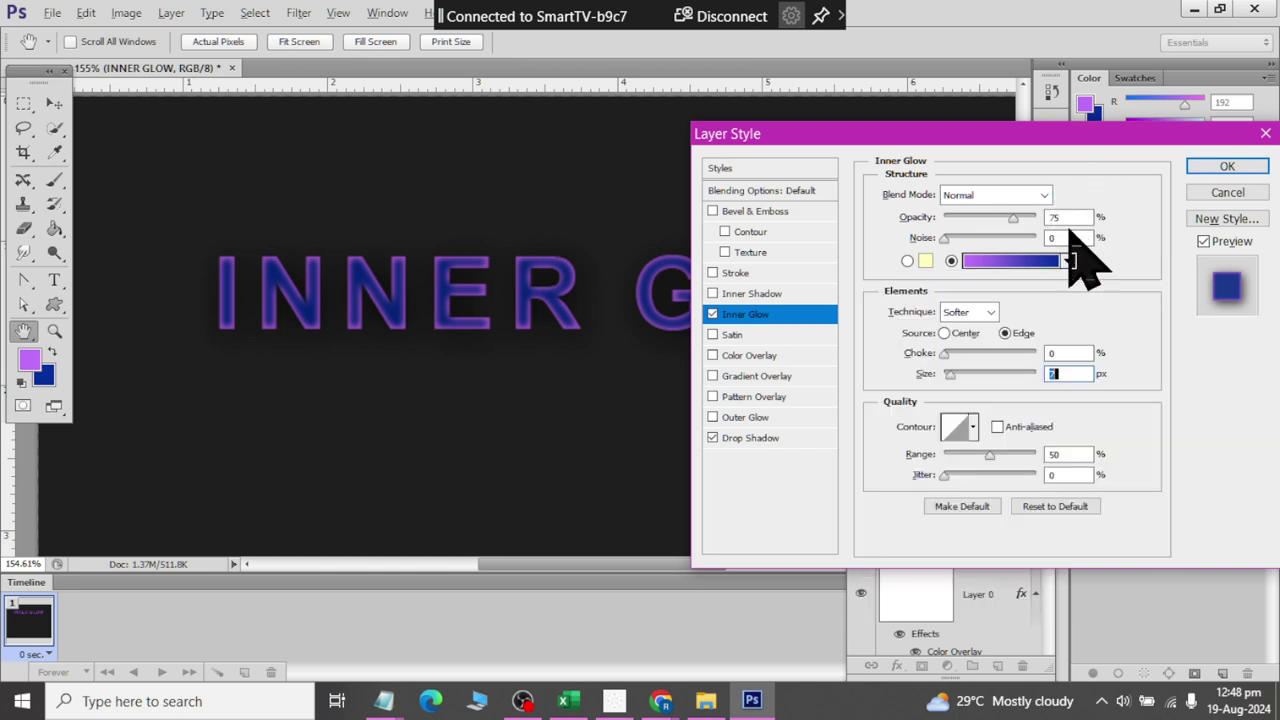
mouse_move(948, 353)
mouse_down()
mouse_move(962, 355)
mouse_move(957, 380)
mouse_move(943, 382)
mouse_up()
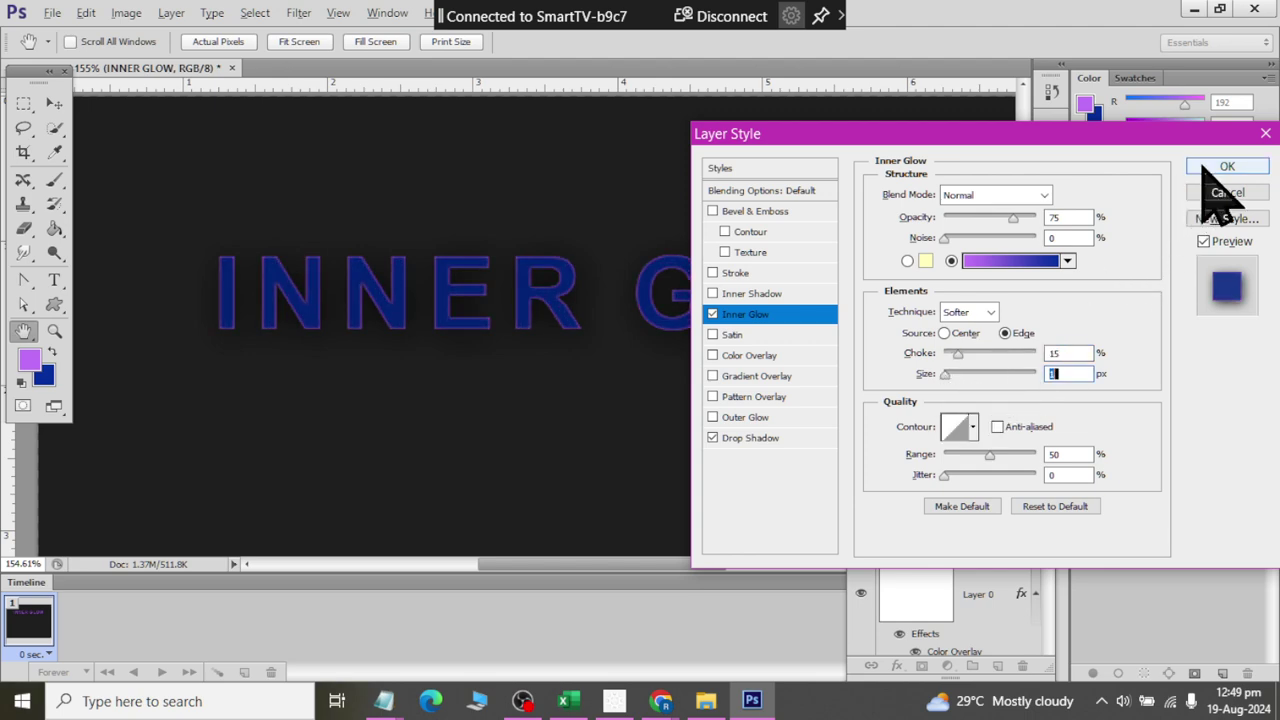
click(1226, 167)
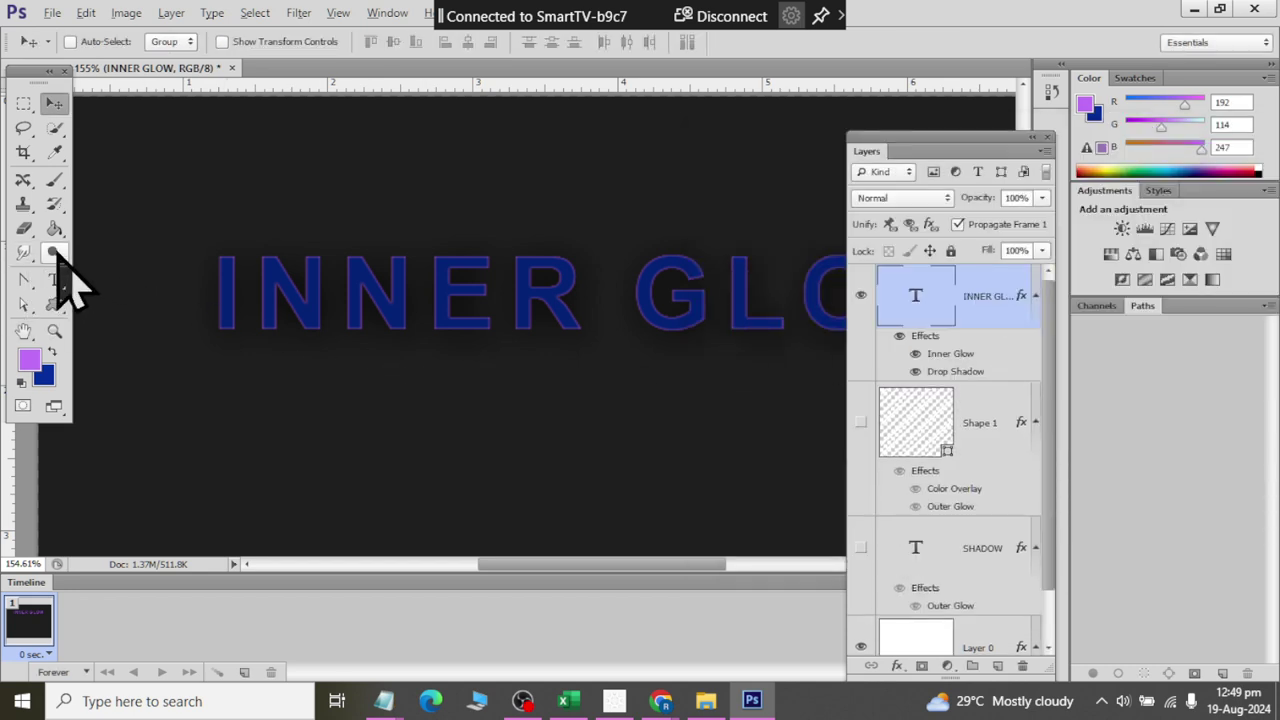
Step: Select the Custom Shape tool and pick the outlined heart shape
click(56, 304)
right_click(56, 304)
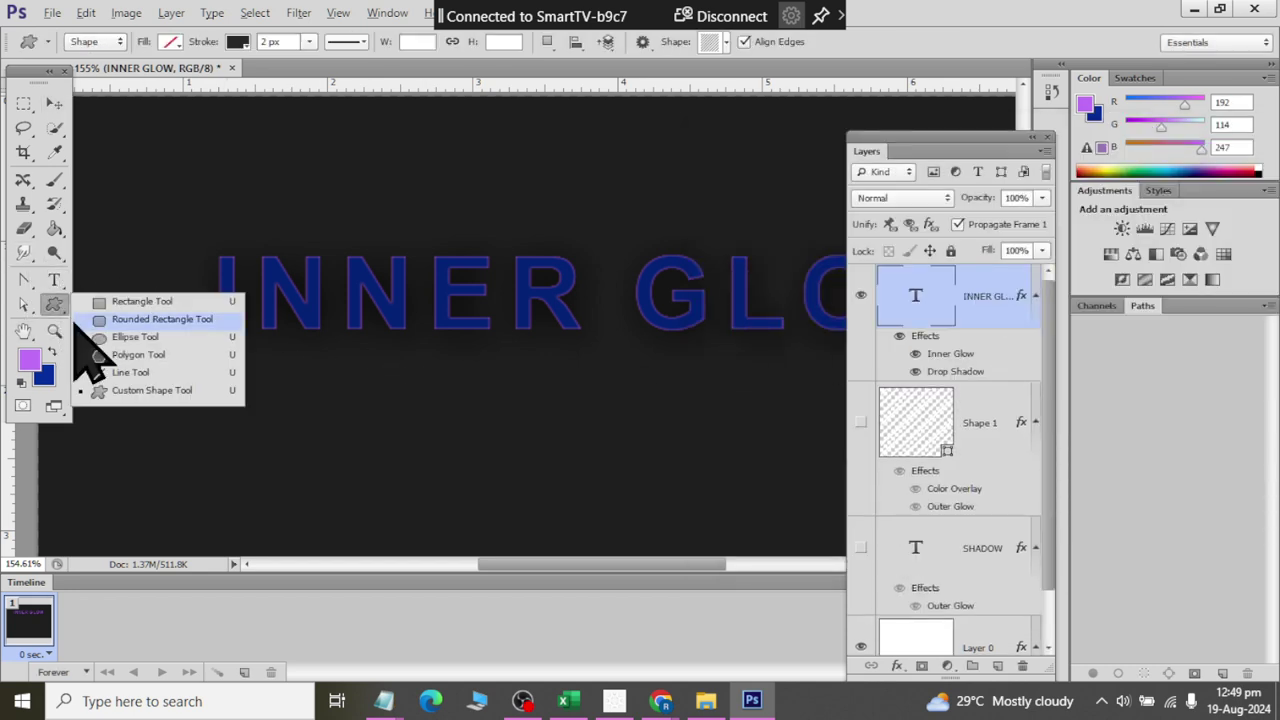
click(125, 390)
click(725, 42)
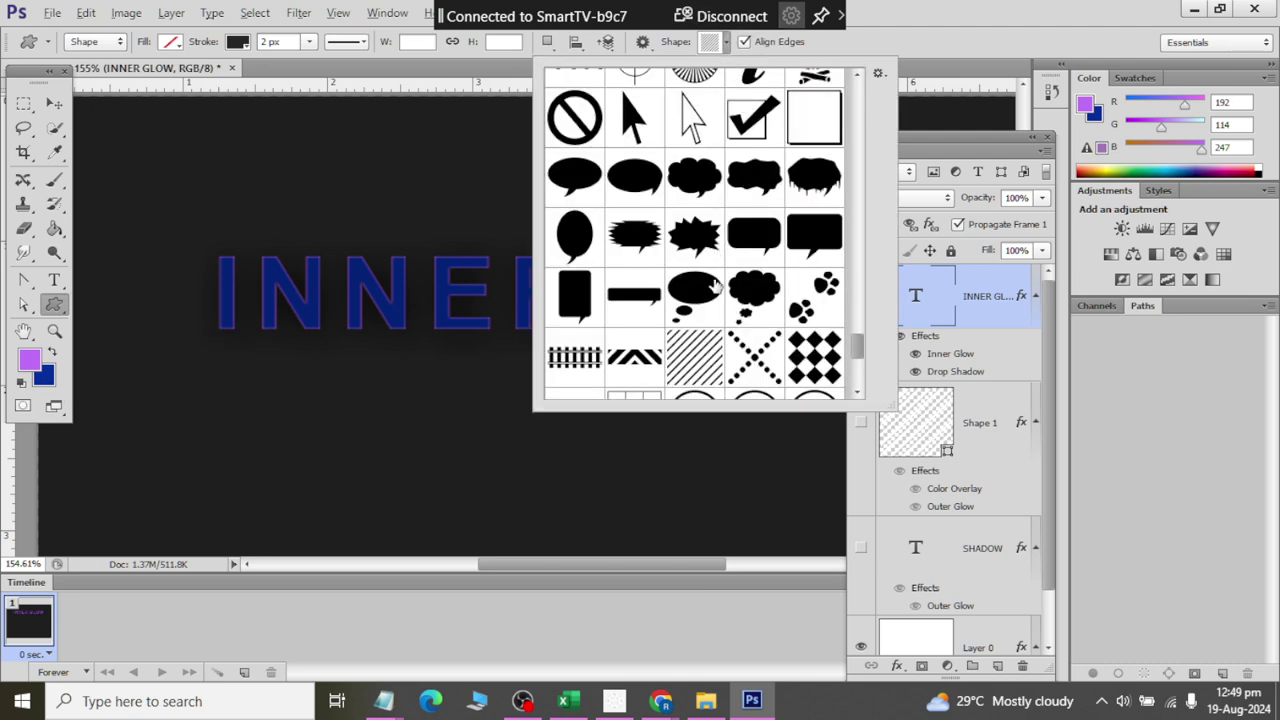
scroll(720, 334, down, 2)
scroll(715, 268, up, 2)
scroll(713, 263, up, 1)
scroll(710, 260, up, 1)
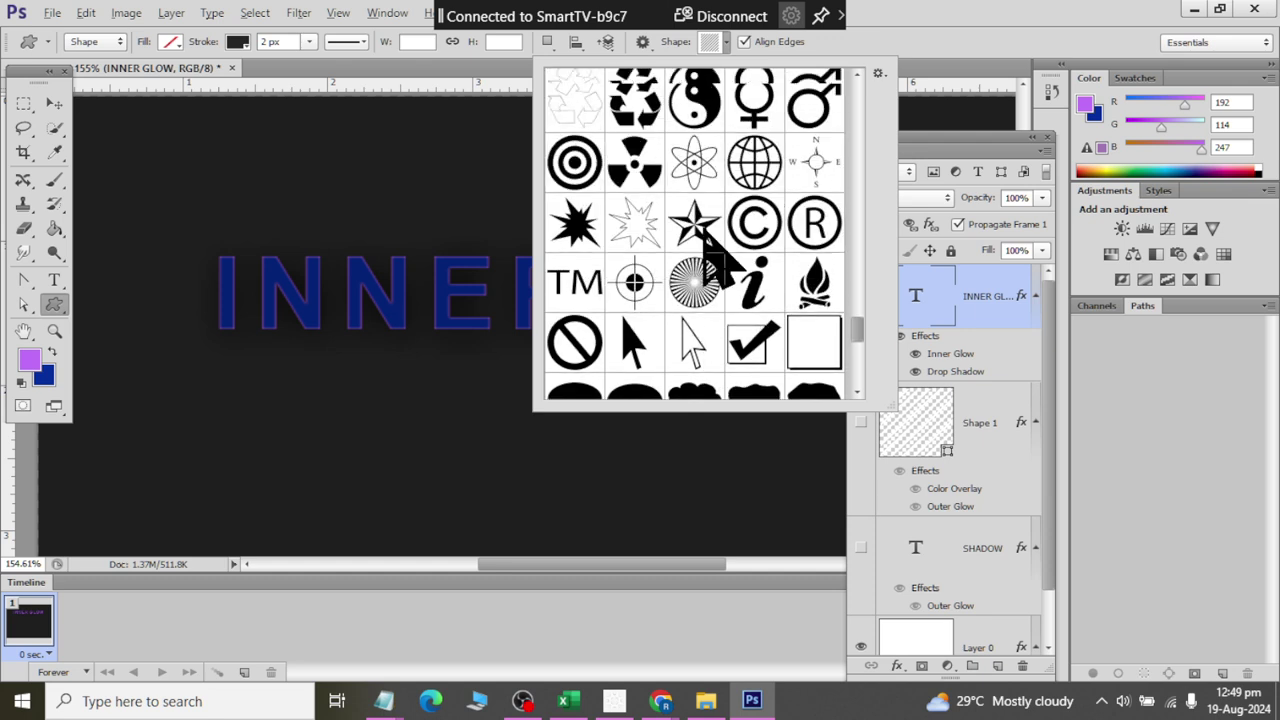
scroll(706, 255, up, 1)
scroll(702, 248, up, 2)
scroll(703, 258, up, 2)
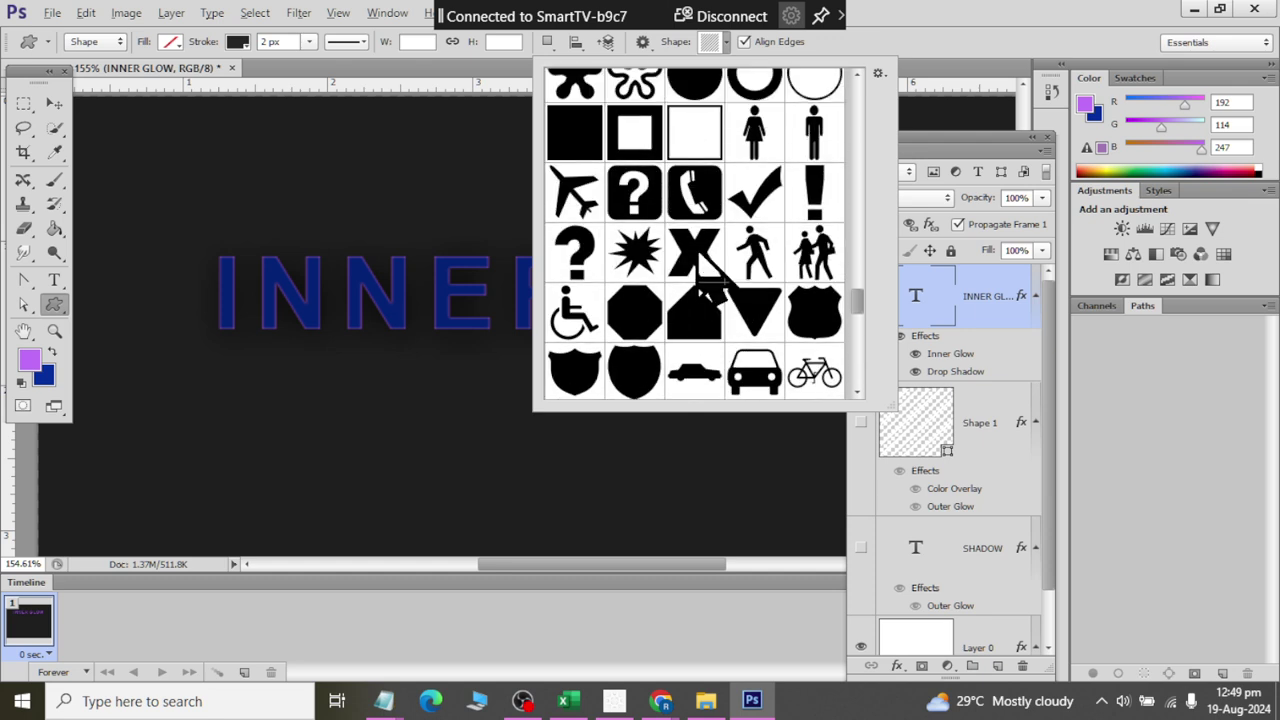
scroll(700, 260, up, 1)
scroll(698, 263, up, 2)
scroll(680, 268, up, 1)
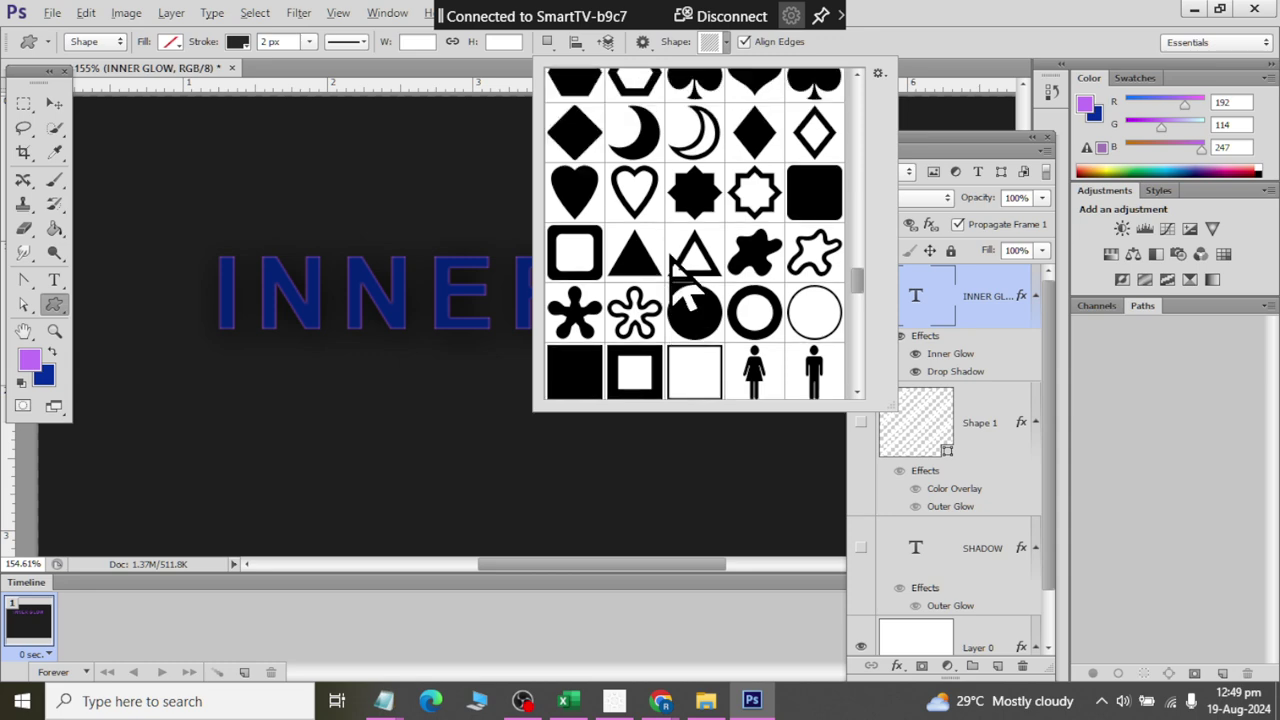
scroll(675, 270, up, 2)
click(624, 327)
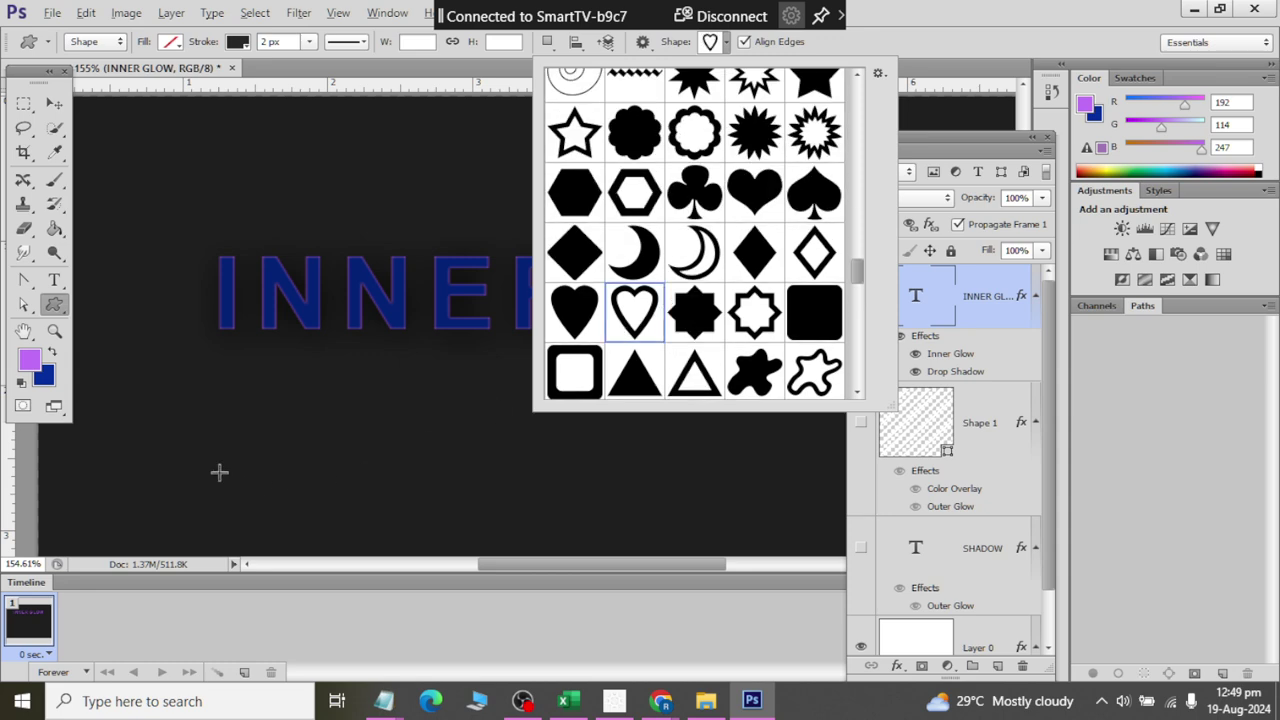
Step: Draw the outlined heart and move it down-left below the text
drag(147, 318, 279, 458)
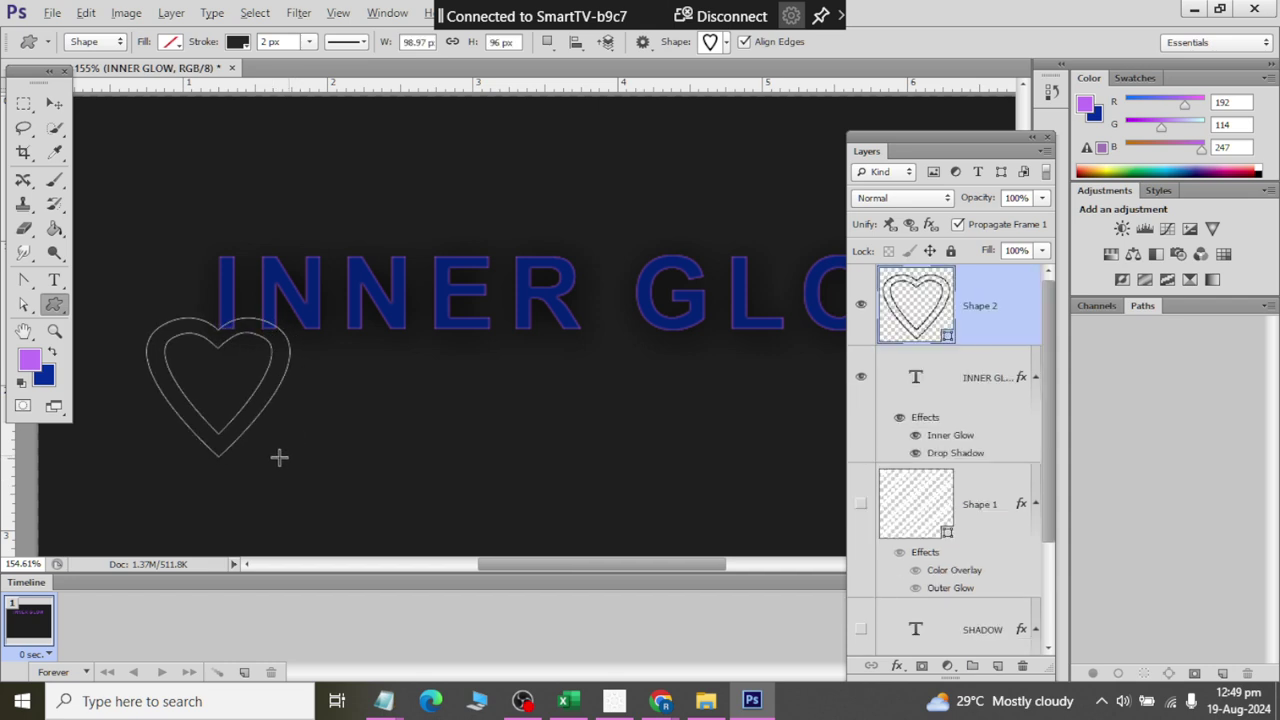
click(54, 103)
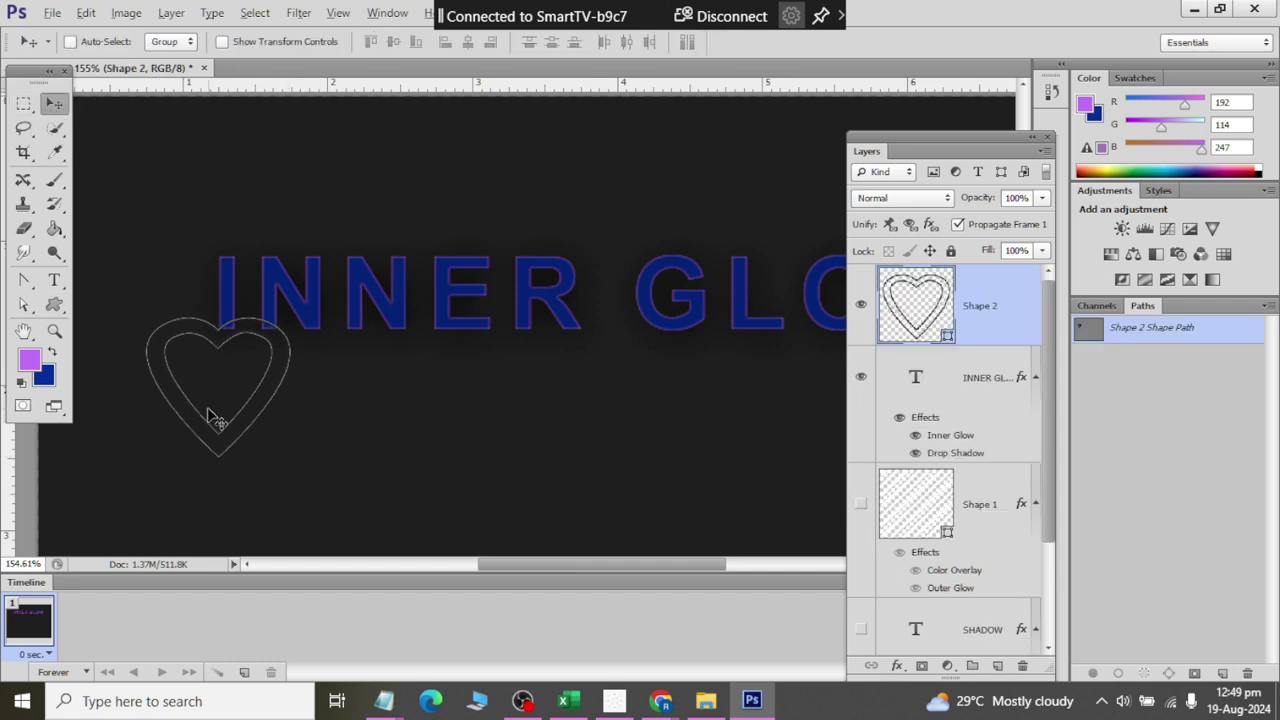
drag(223, 349, 208, 397)
Step: Fill the Shape 2 outlined heart with bright blue
click(54, 304)
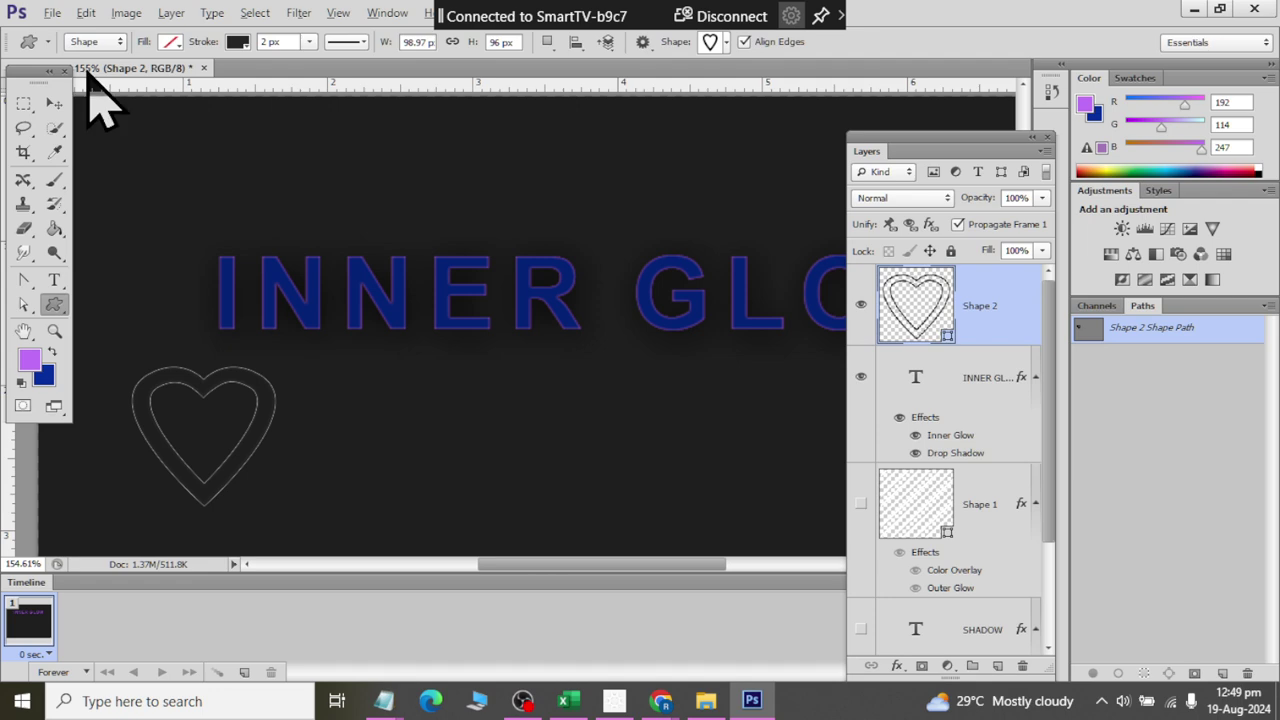
click(171, 42)
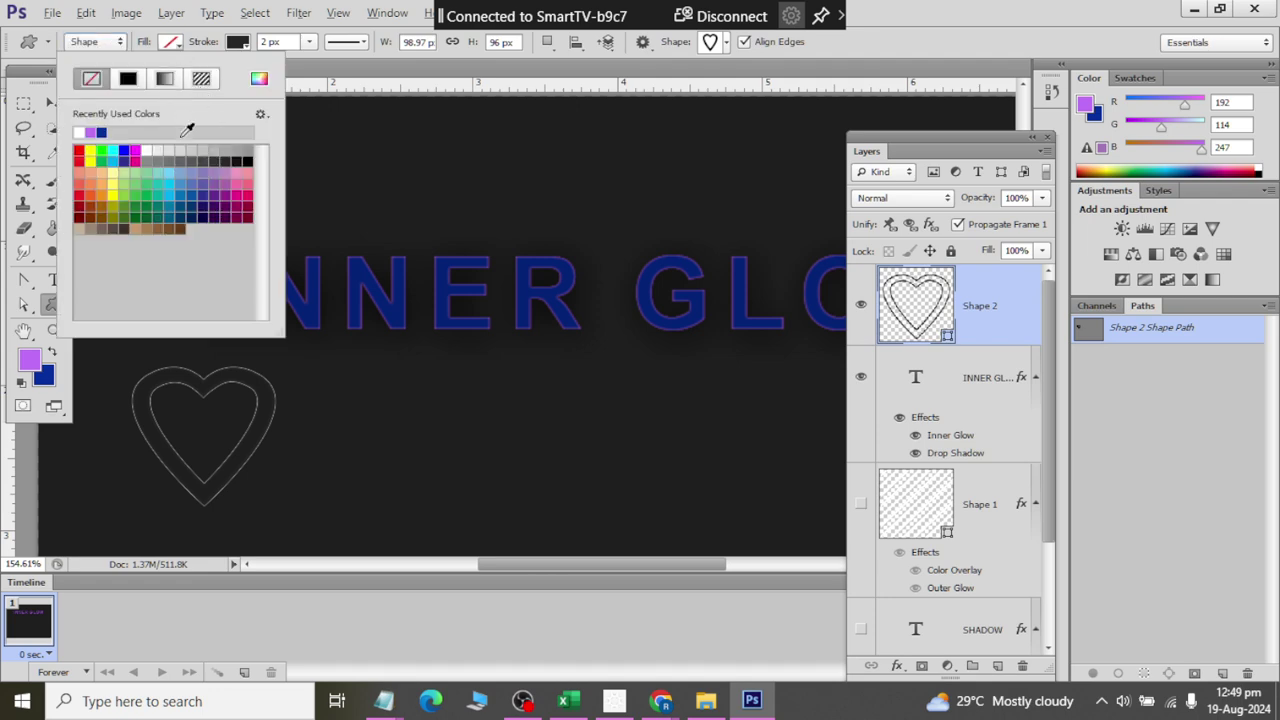
click(184, 188)
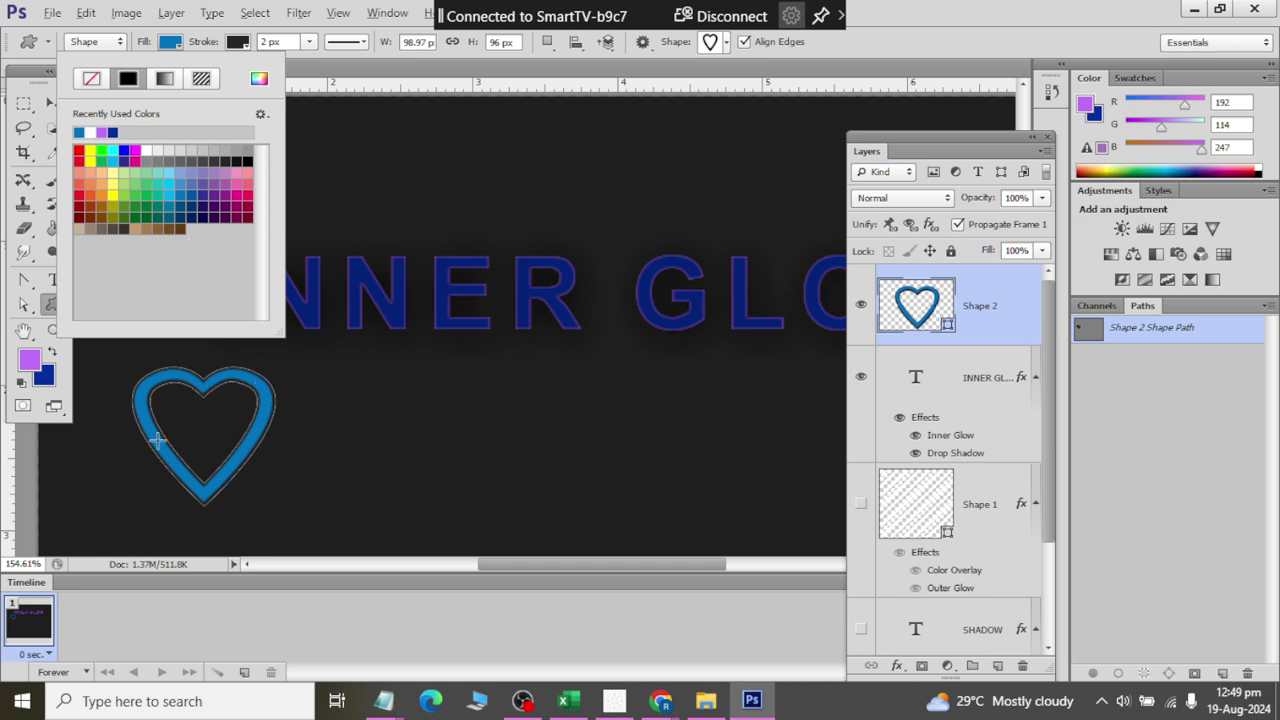
click(48, 306)
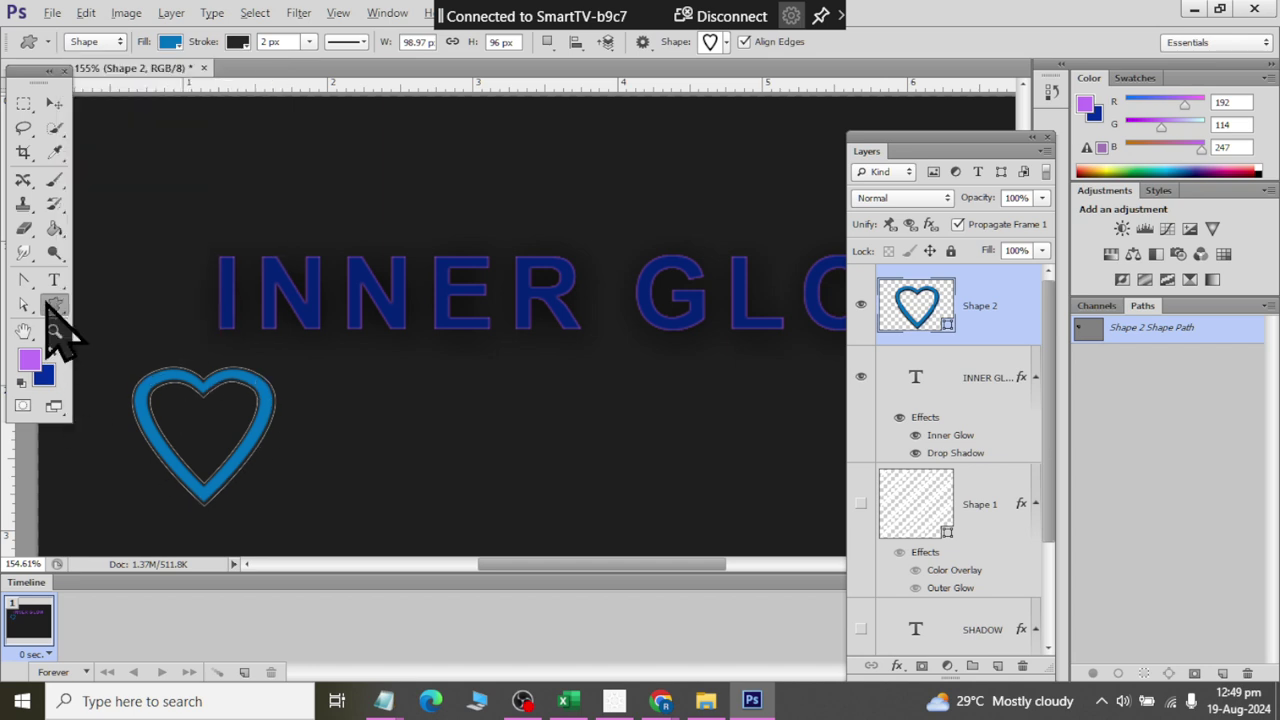
drag(48, 306, 105, 398)
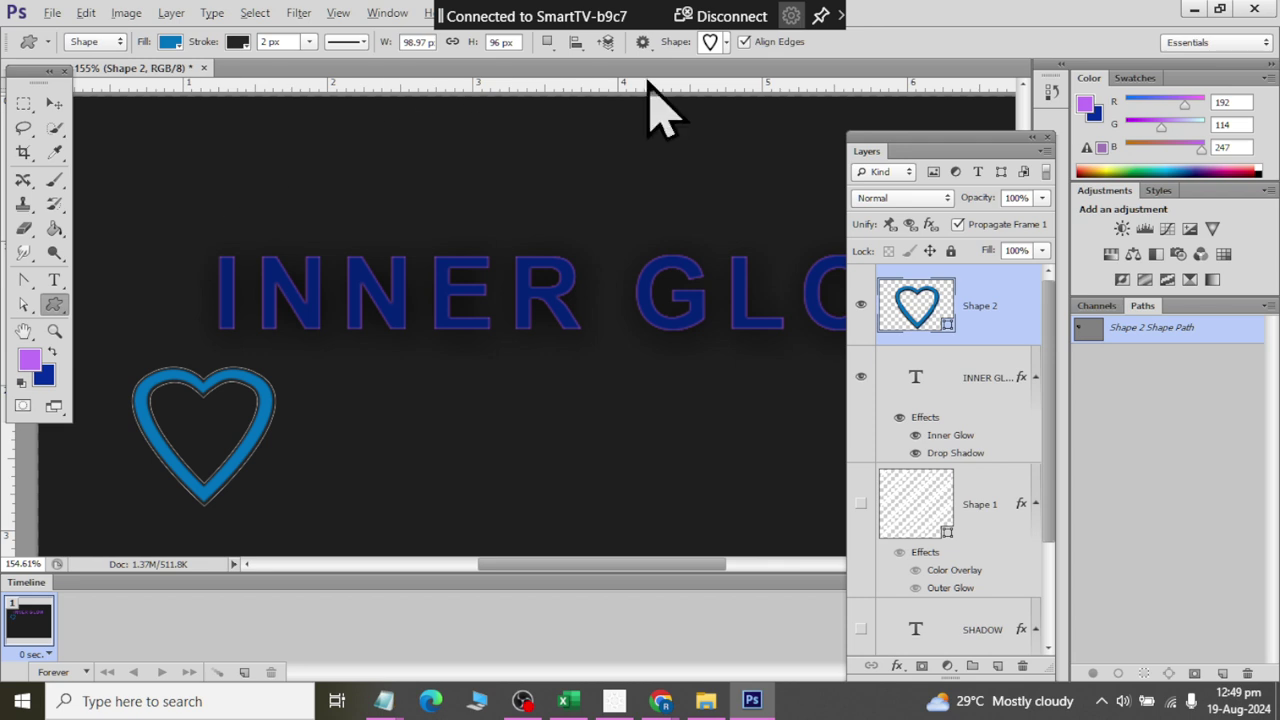
click(727, 42)
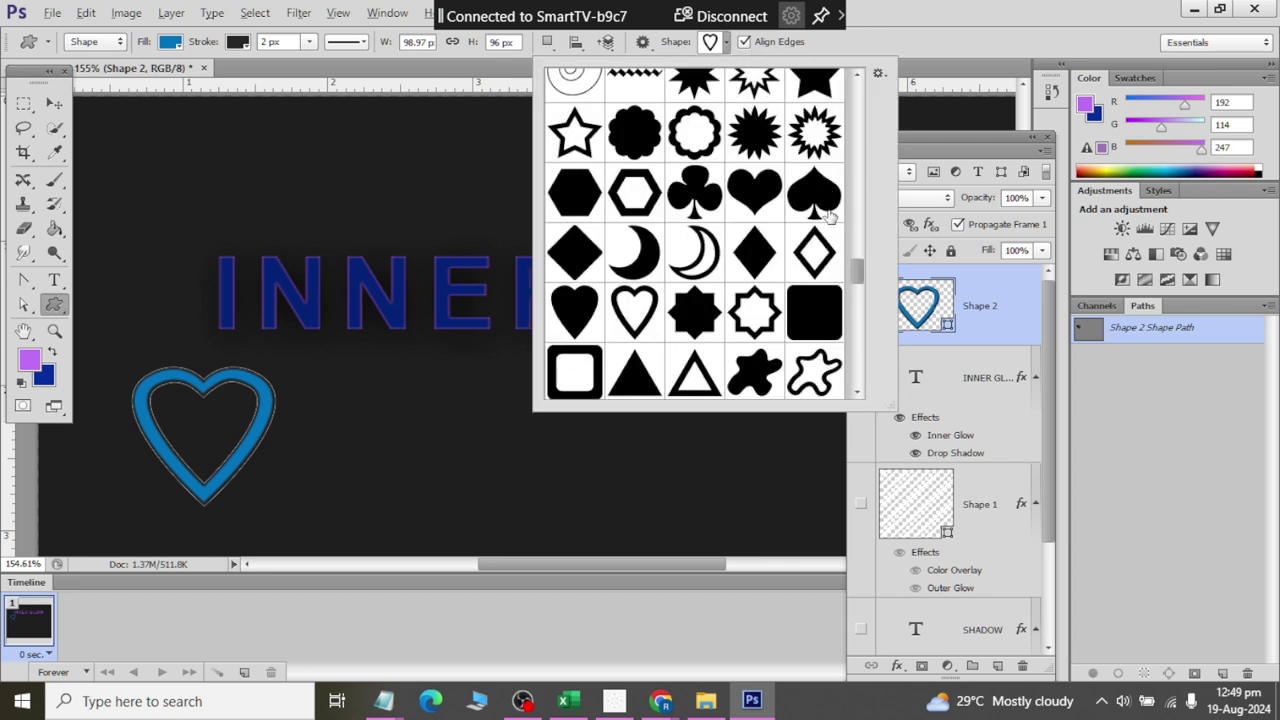
Step: Draw a solid heart right of the blue outline and fill it red
click(738, 195)
drag(364, 369, 537, 512)
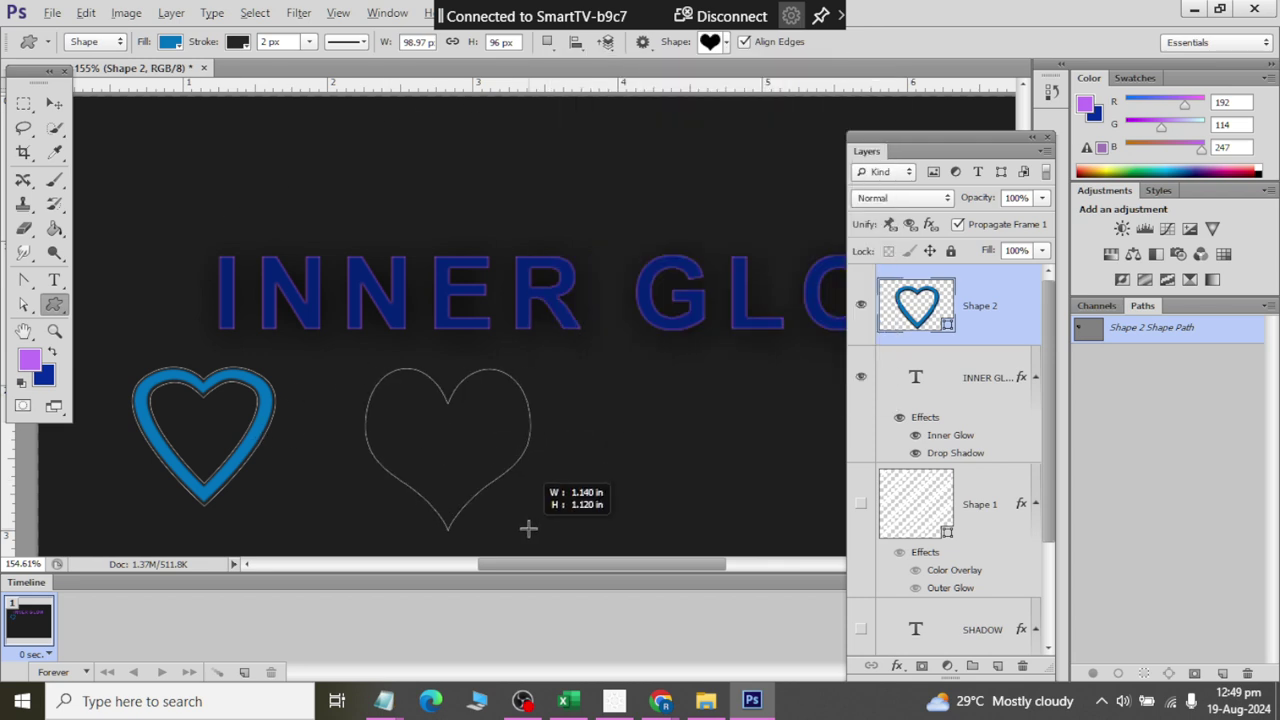
click(171, 42)
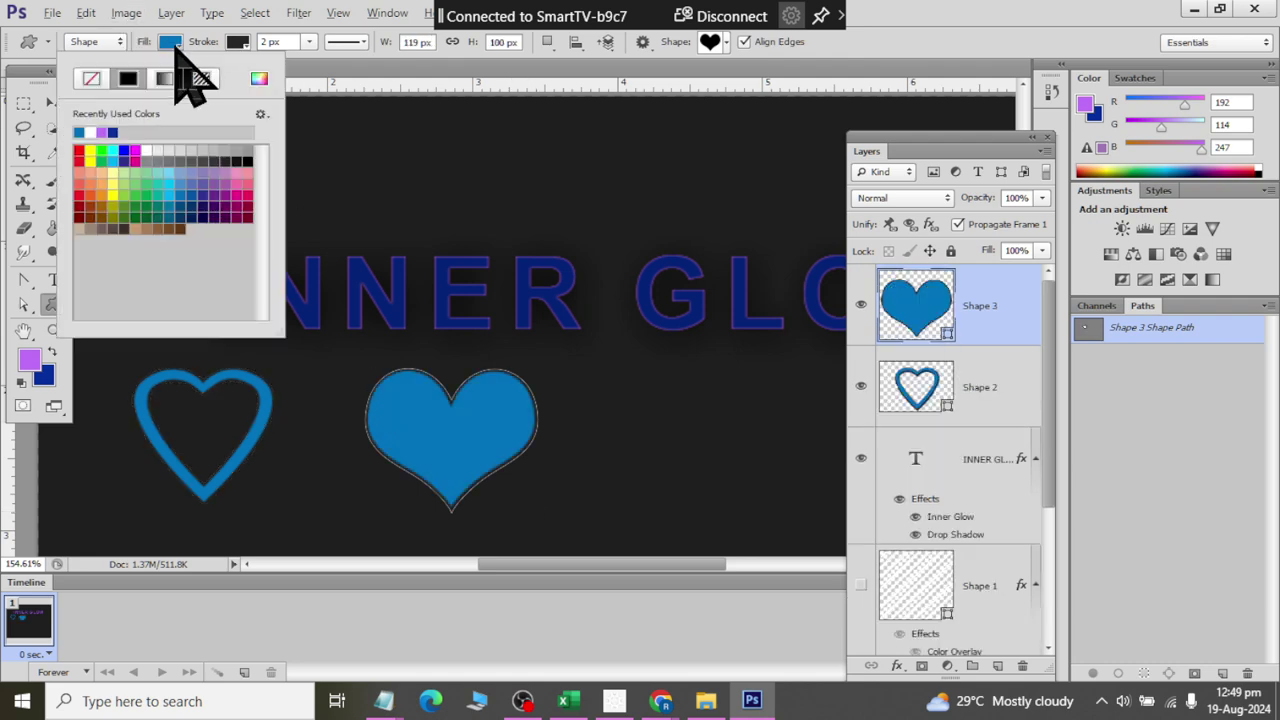
click(80, 151)
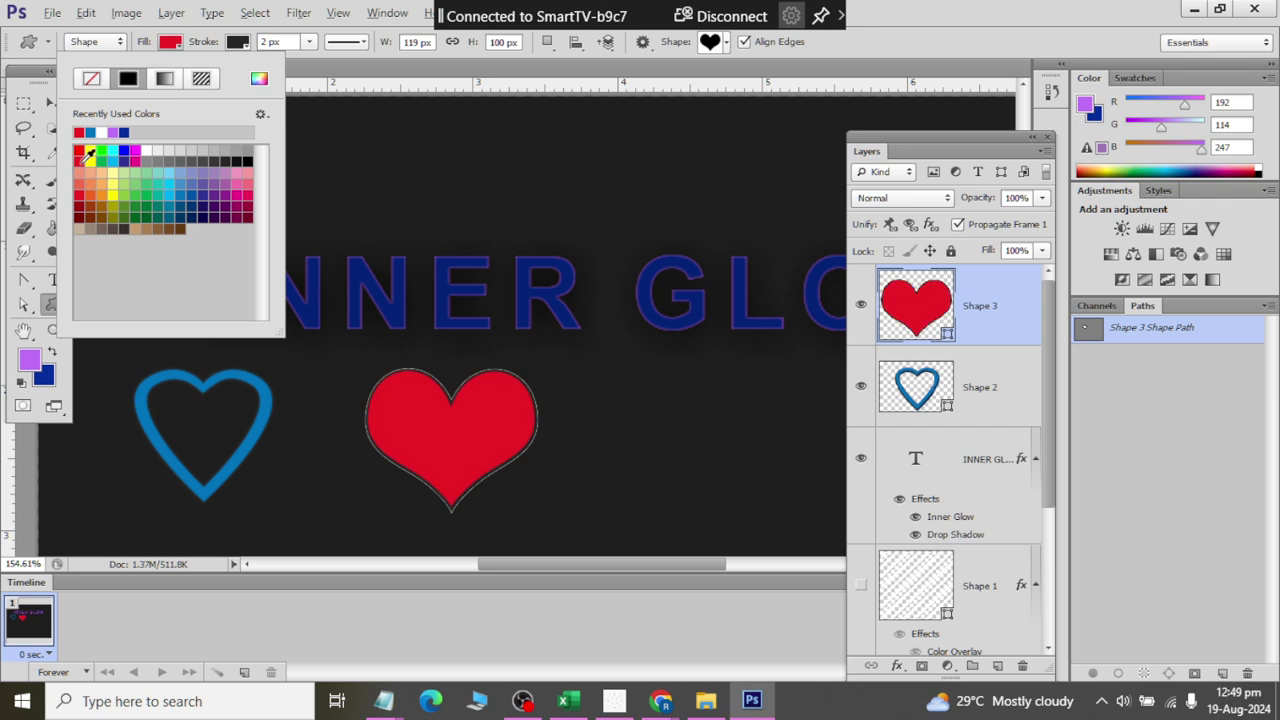
click(50, 112)
click(54, 103)
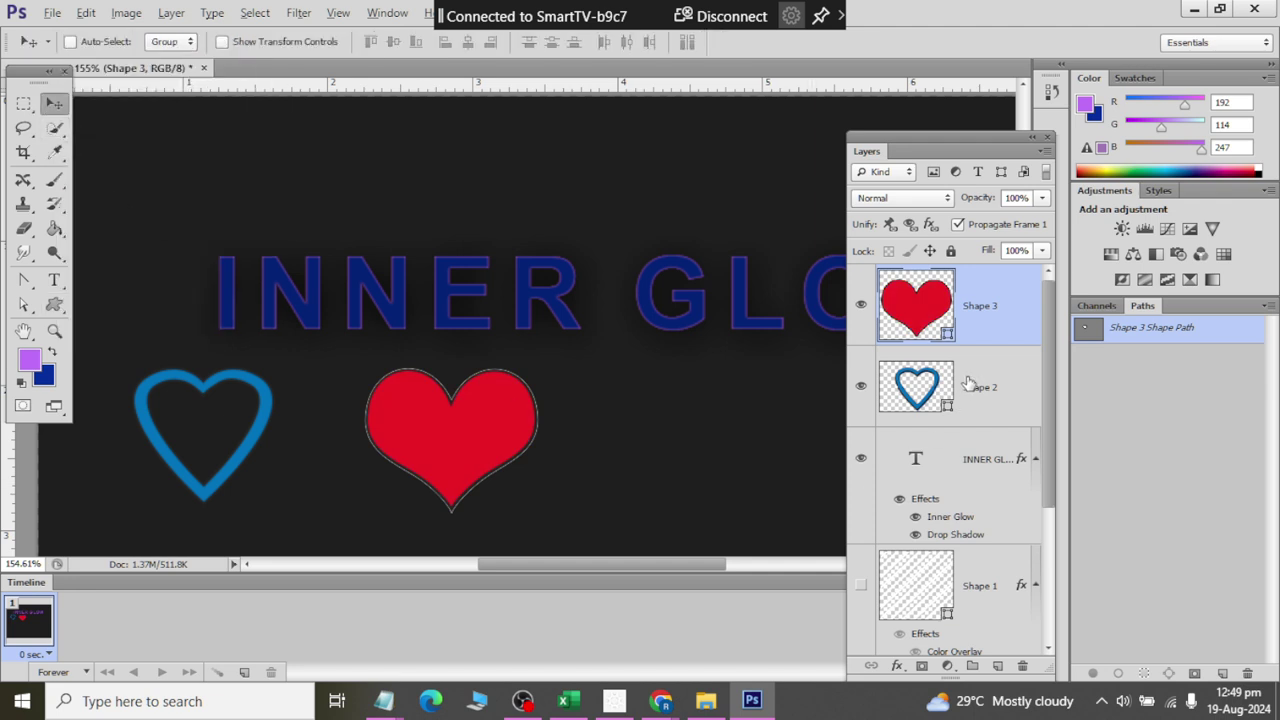
click(897, 665)
Step: Enable a 29 px Outer Glow on the red heart, then turn it off again
click(940, 445)
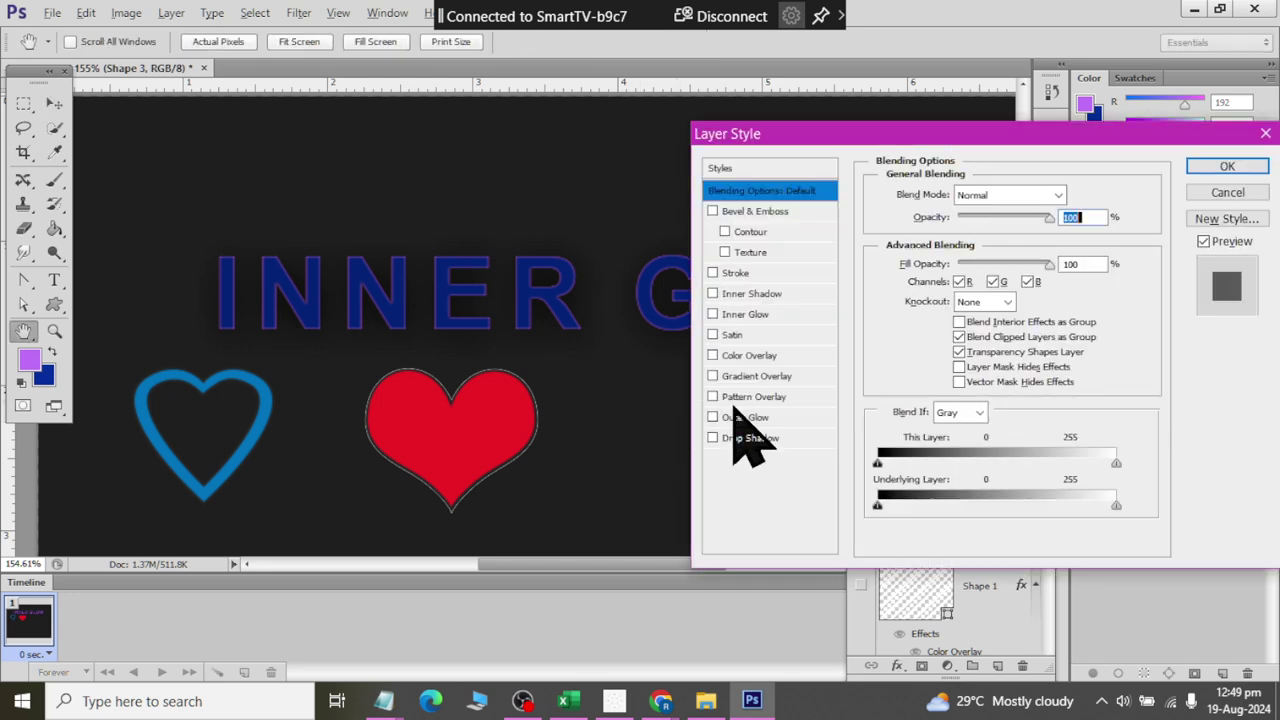
click(712, 417)
click(757, 425)
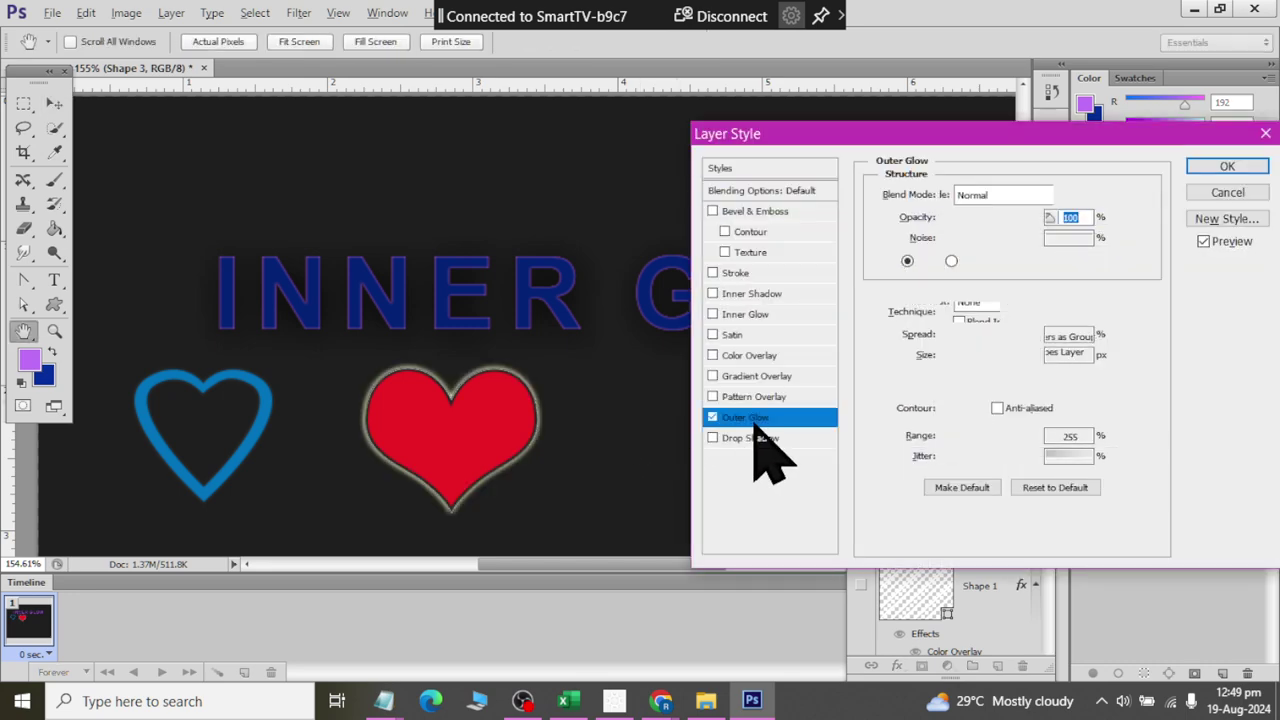
drag(963, 358, 961, 374)
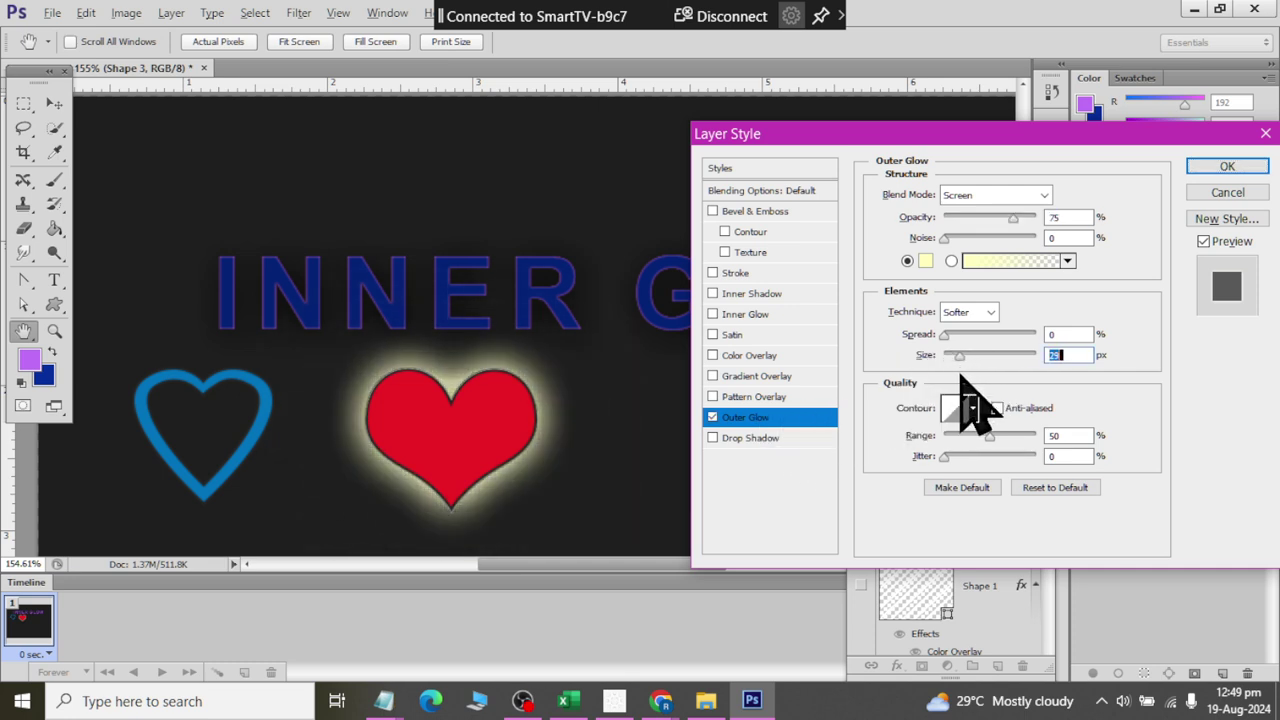
click(712, 416)
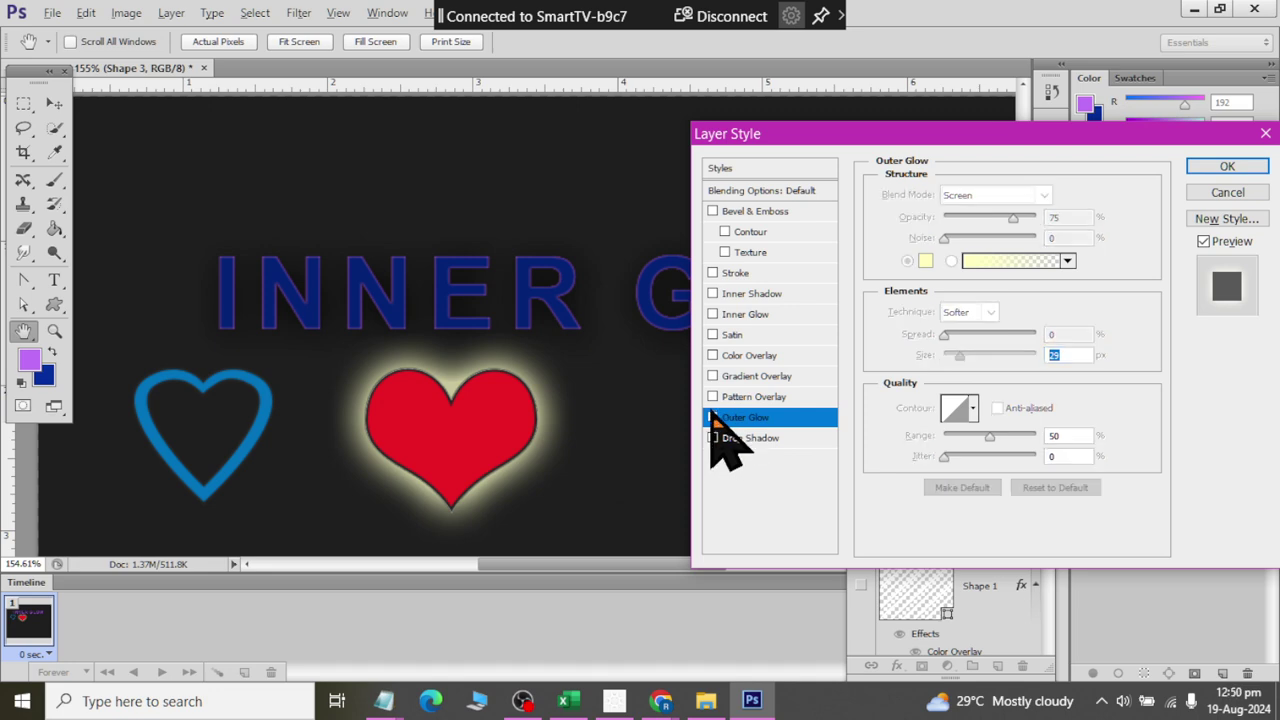
Step: Add an Inner Glow of about 25 px to the heart and re-enable the Outer Glow
click(712, 314)
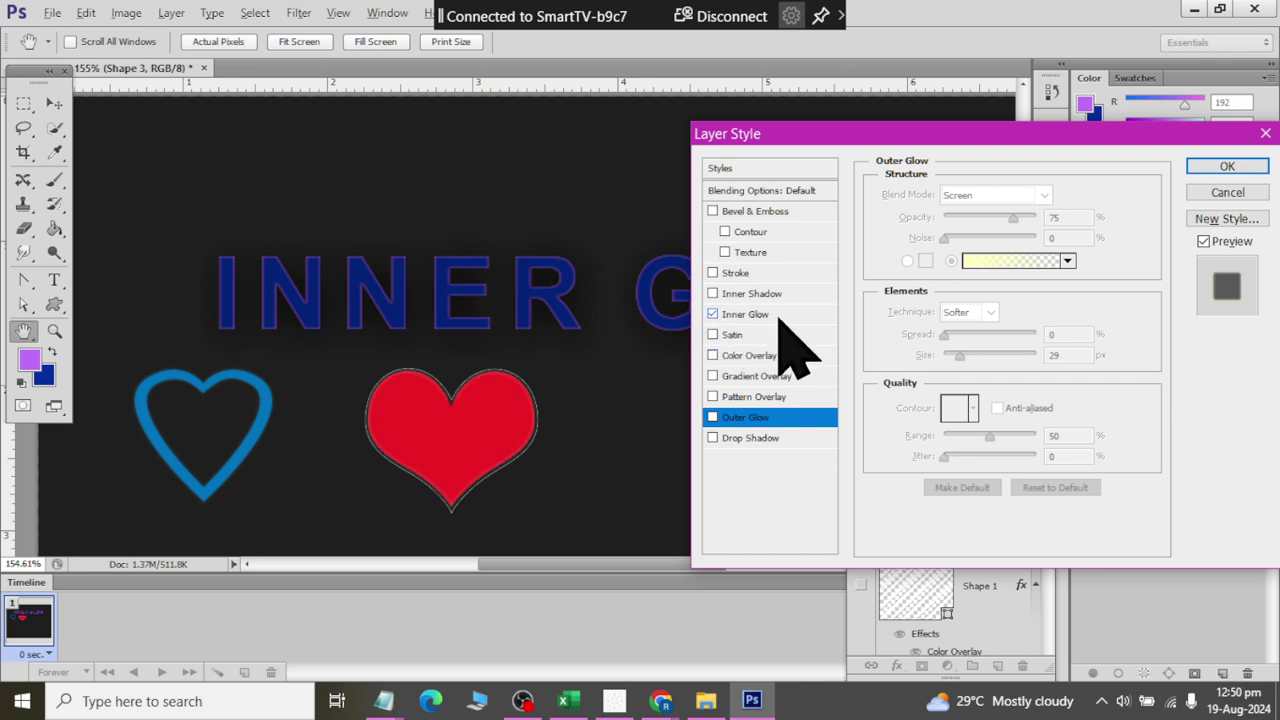
click(779, 316)
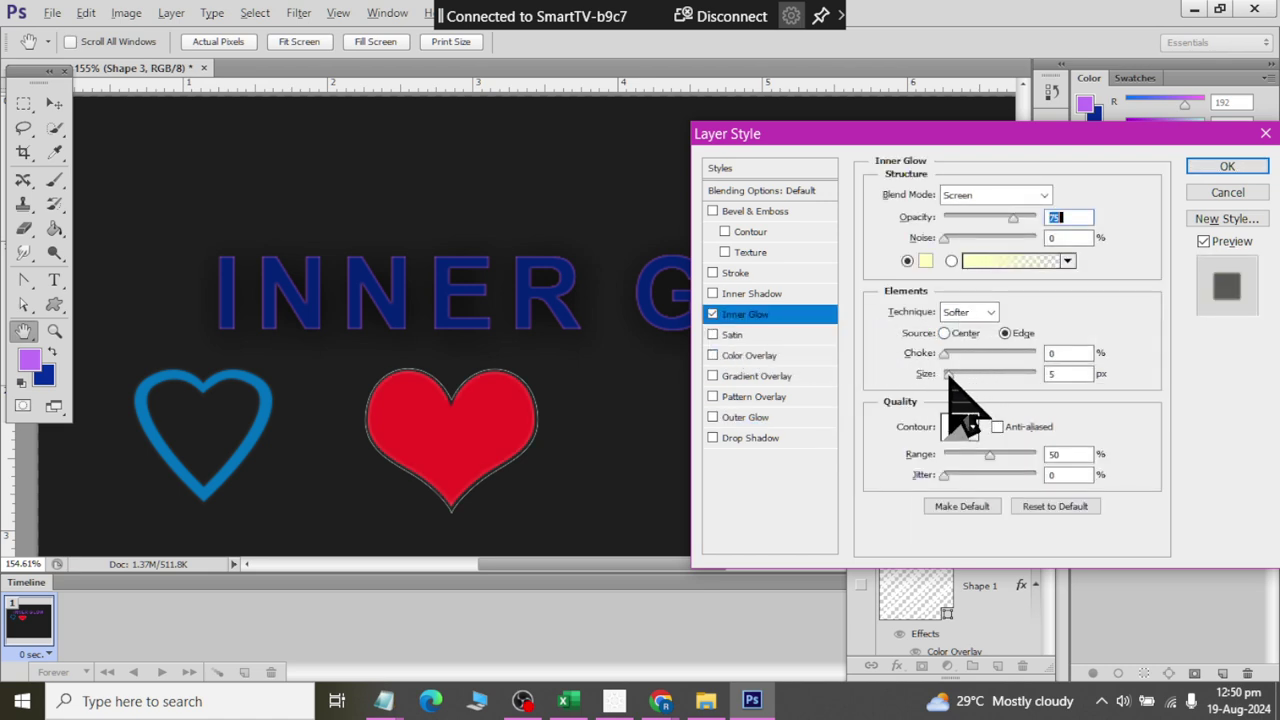
drag(948, 376, 958, 376)
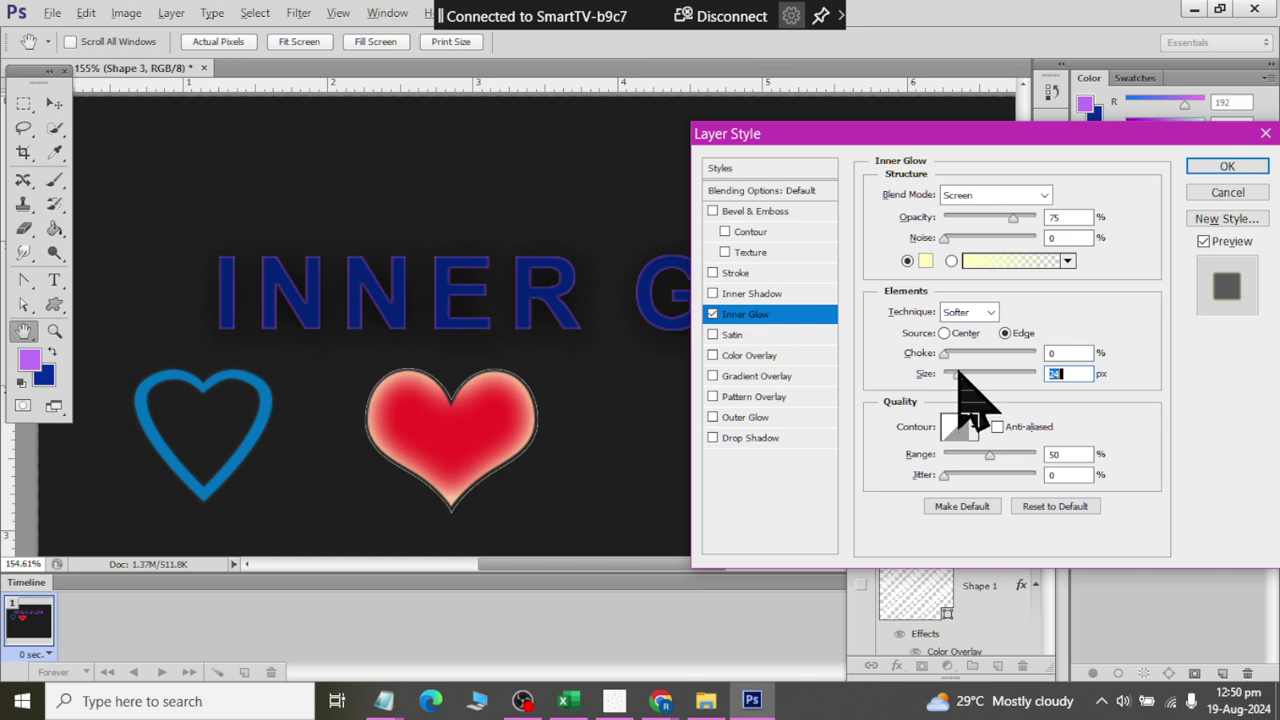
drag(958, 376, 944, 376)
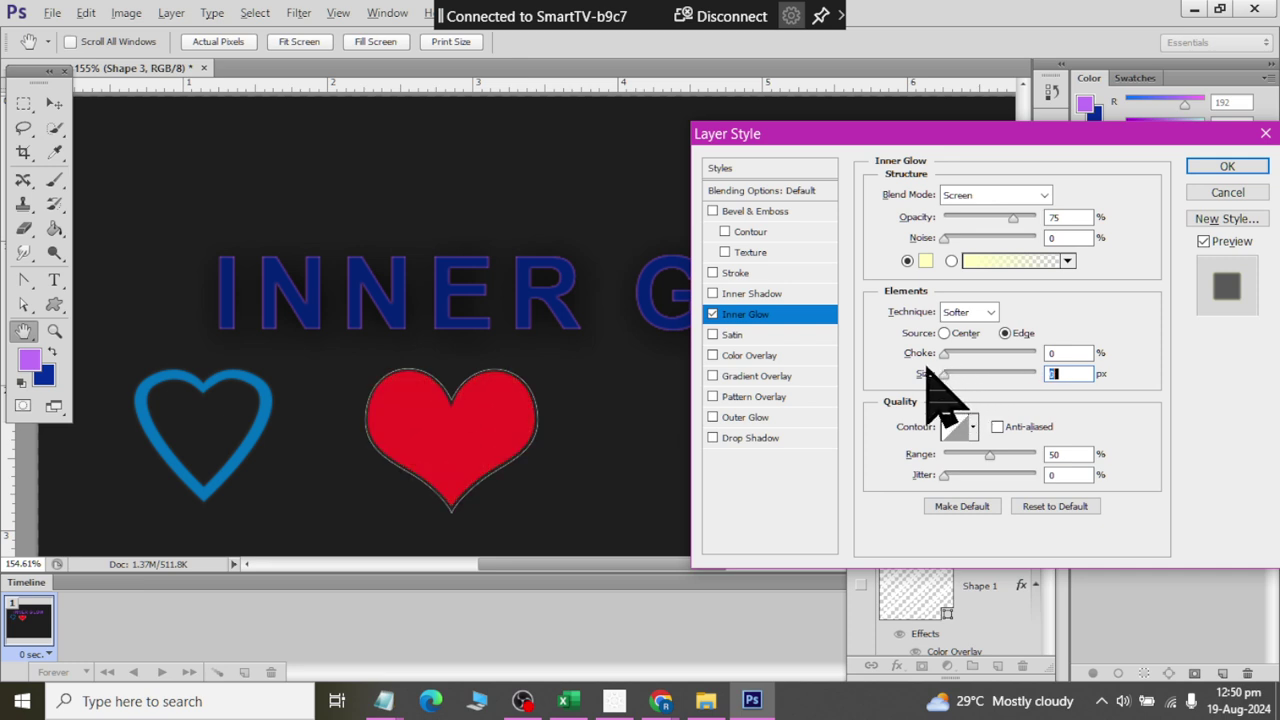
click(714, 418)
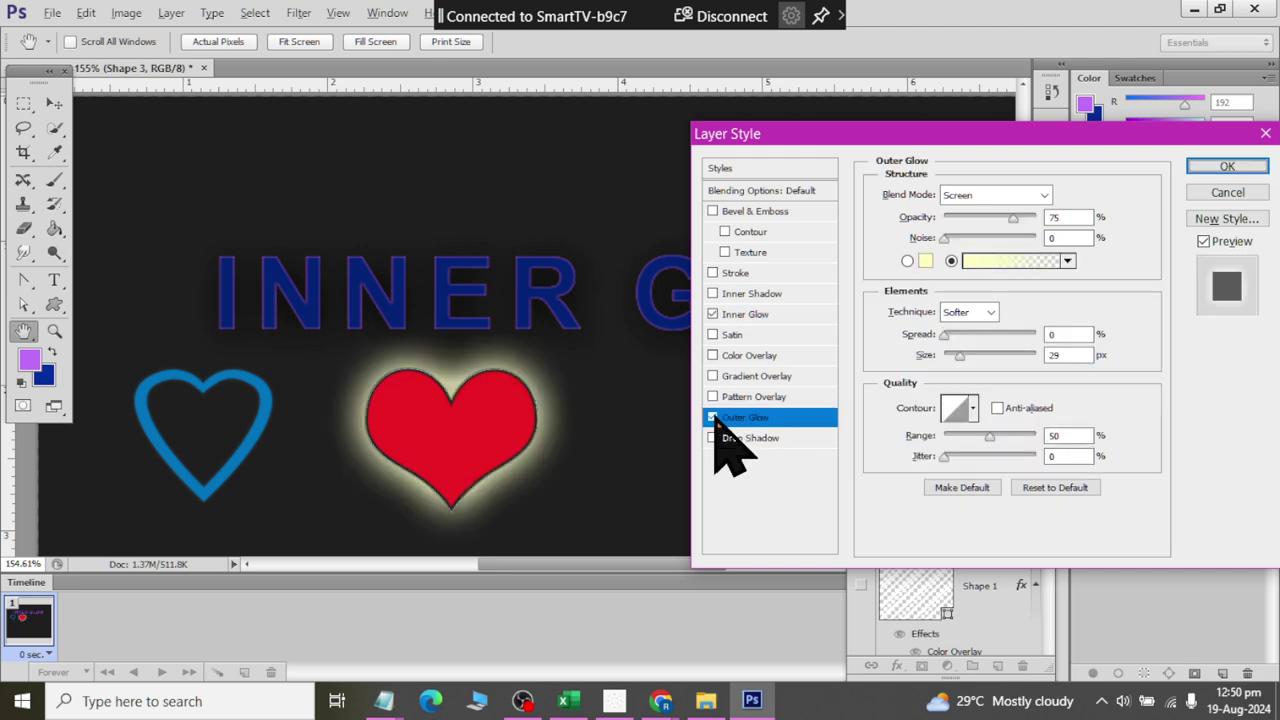
click(924, 263)
Step: Set the red heart's Outer Glow colour to sky blue
click(846, 507)
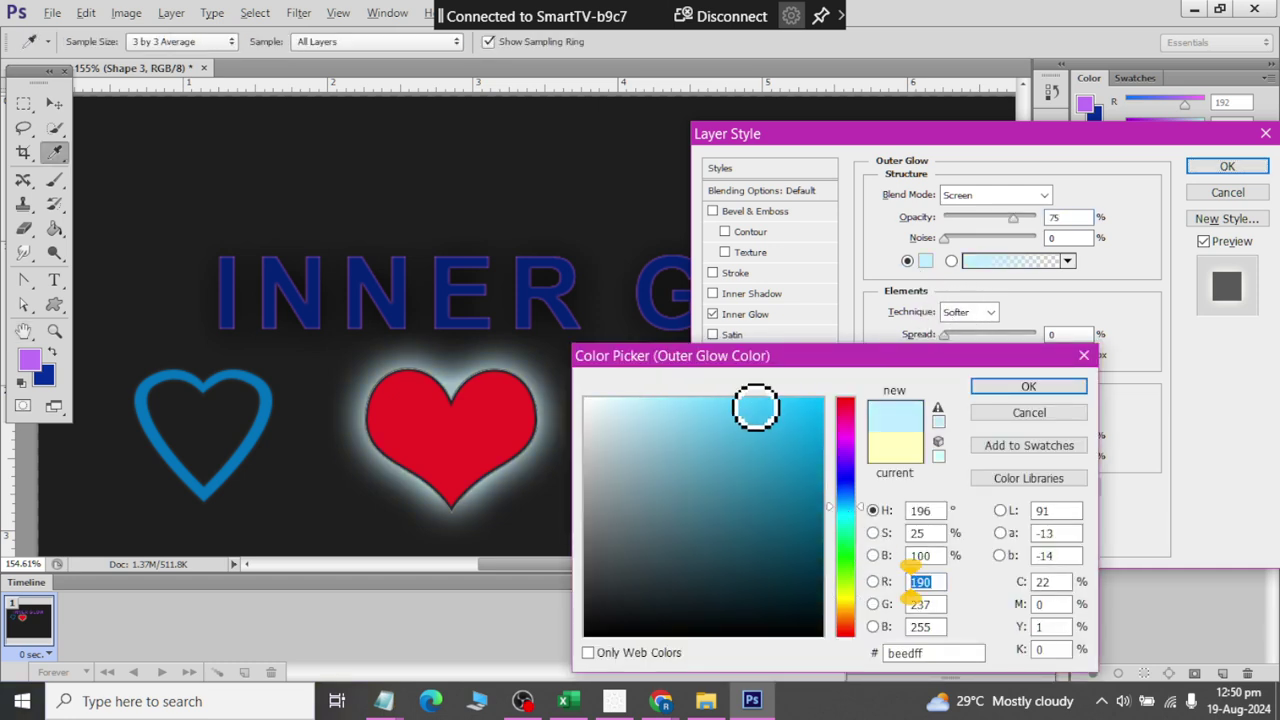
drag(756, 407, 820, 400)
click(1028, 387)
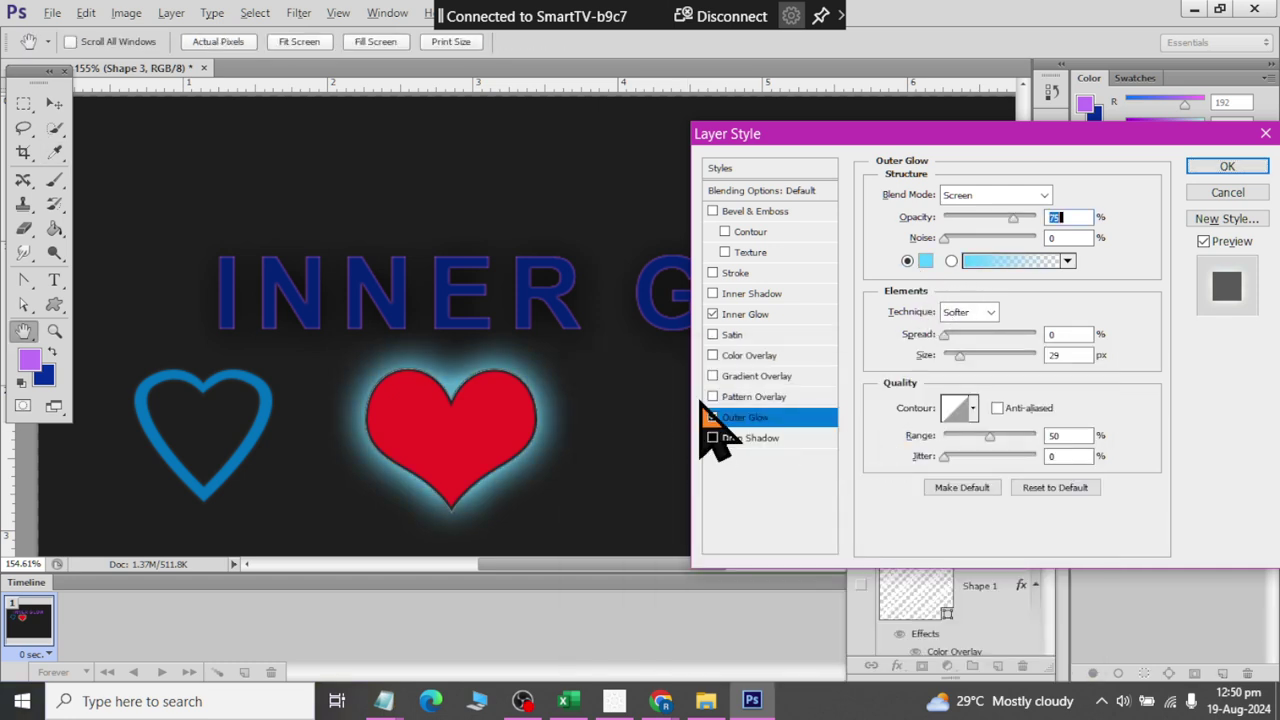
Step: Make the Inner Glow pale yellow at 24 px Size and apply the layer style
click(745, 314)
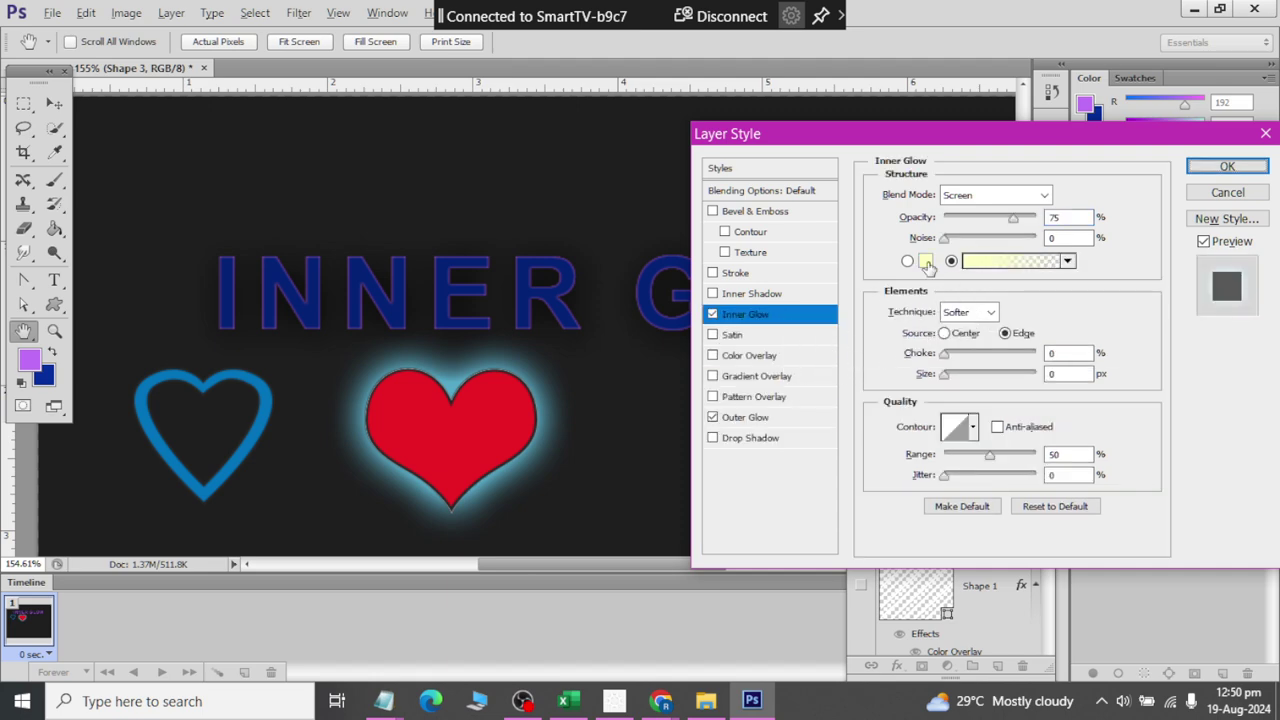
click(925, 261)
mouse_move(771, 469)
mouse_down()
mouse_move(664, 410)
mouse_move(669, 398)
mouse_up()
click(1030, 390)
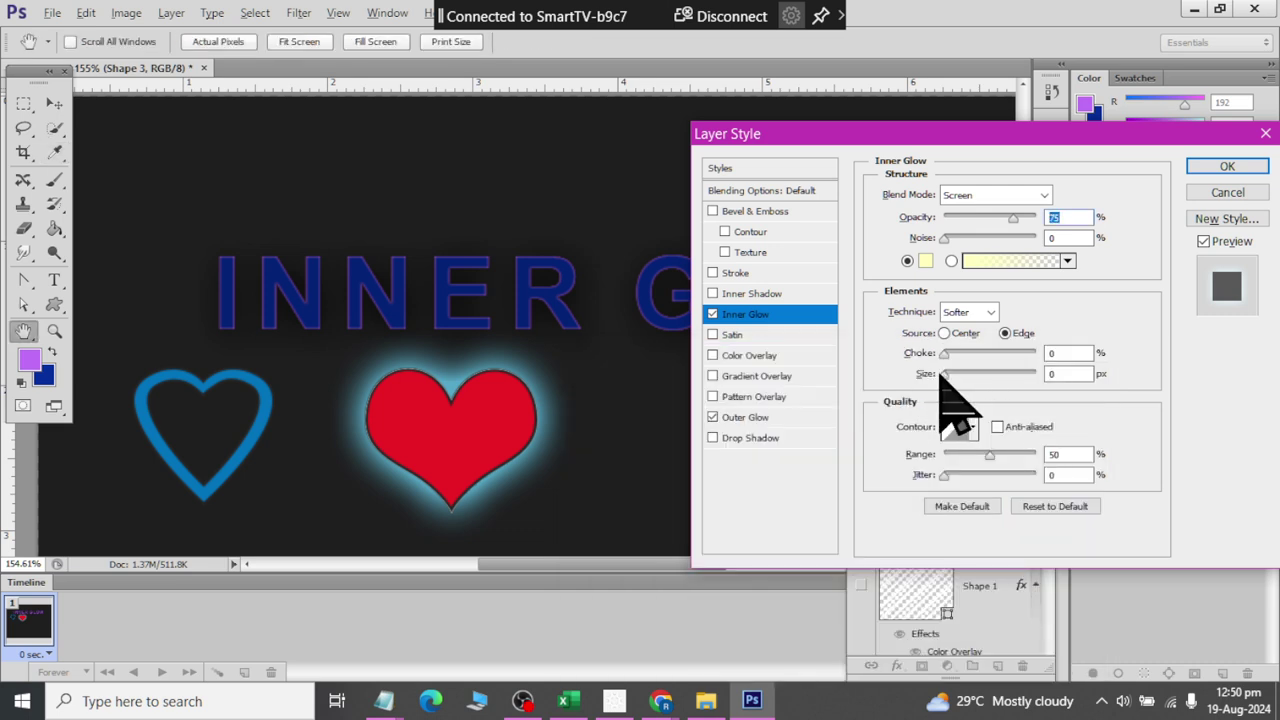
drag(944, 374, 958, 374)
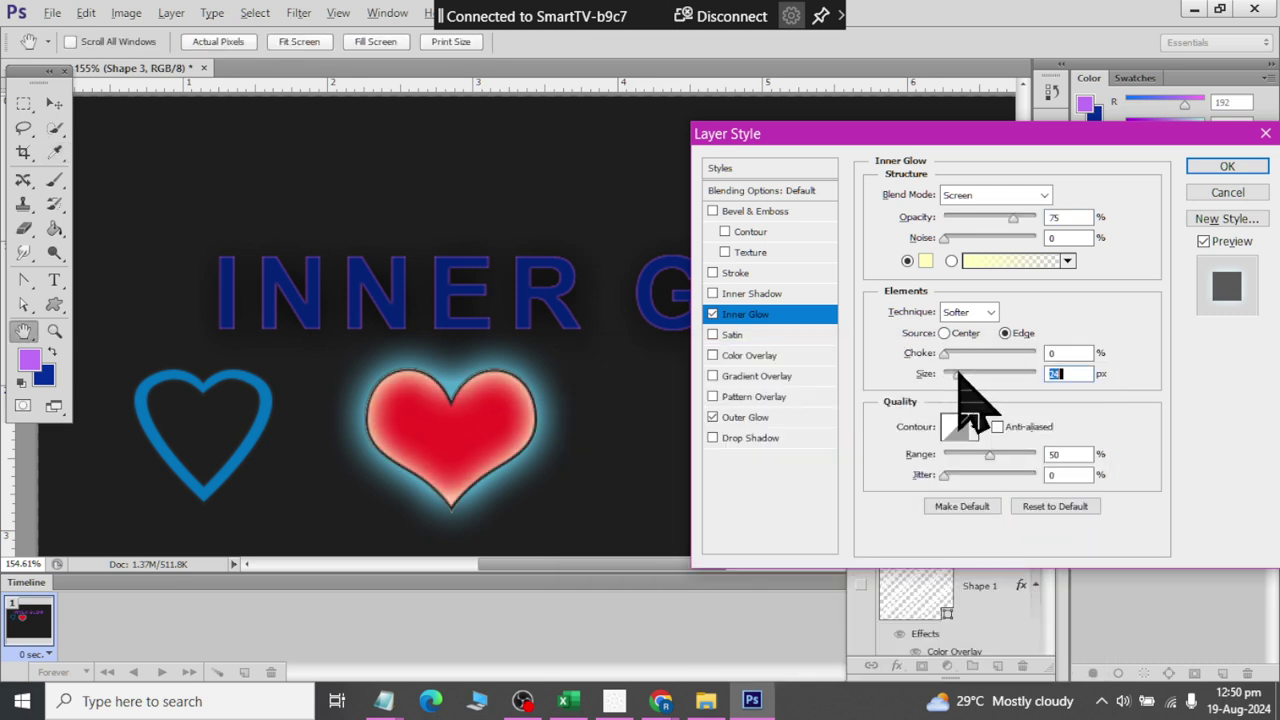
click(1222, 166)
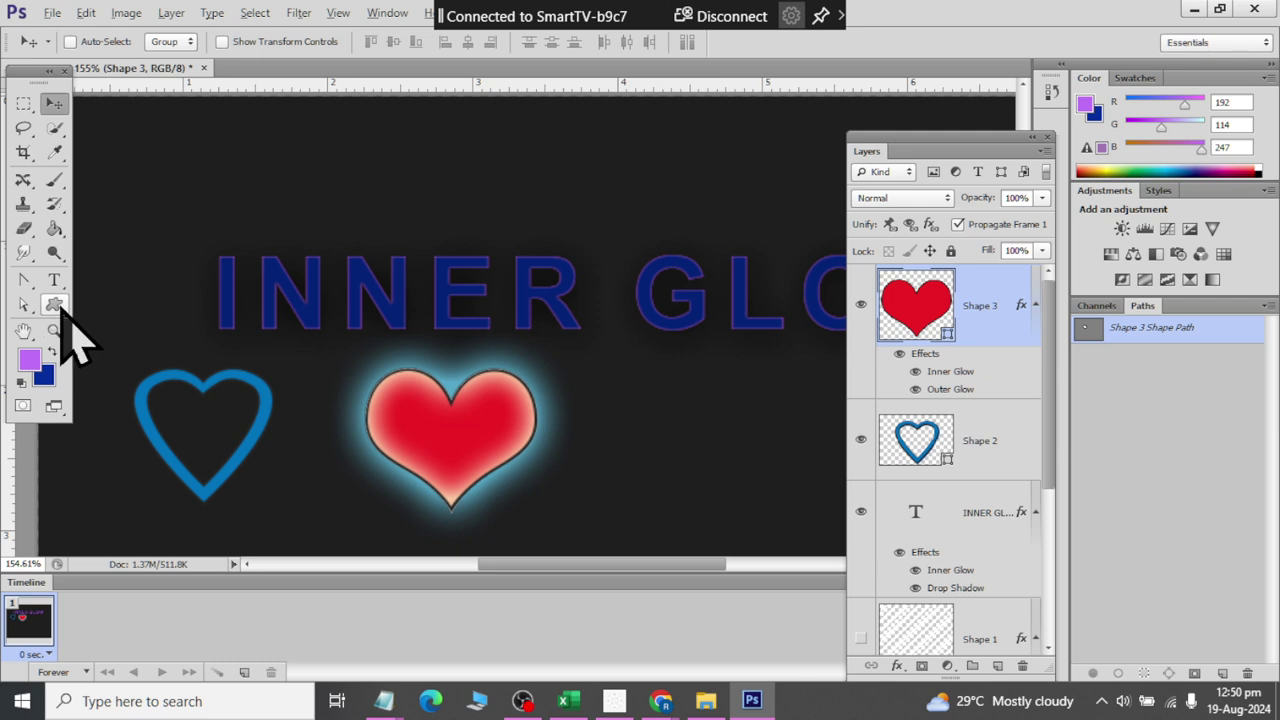
Step: Set the red heart's Stroke to No Color to remove its dark outline
click(55, 305)
click(234, 41)
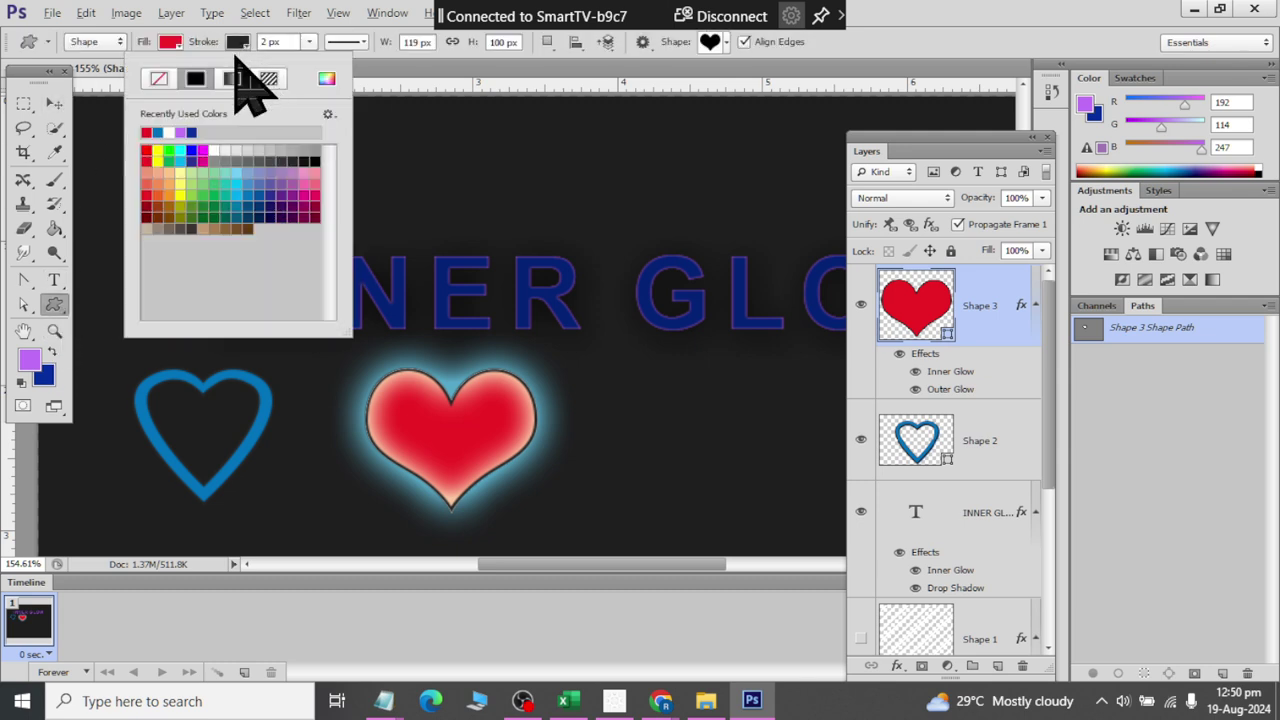
click(158, 78)
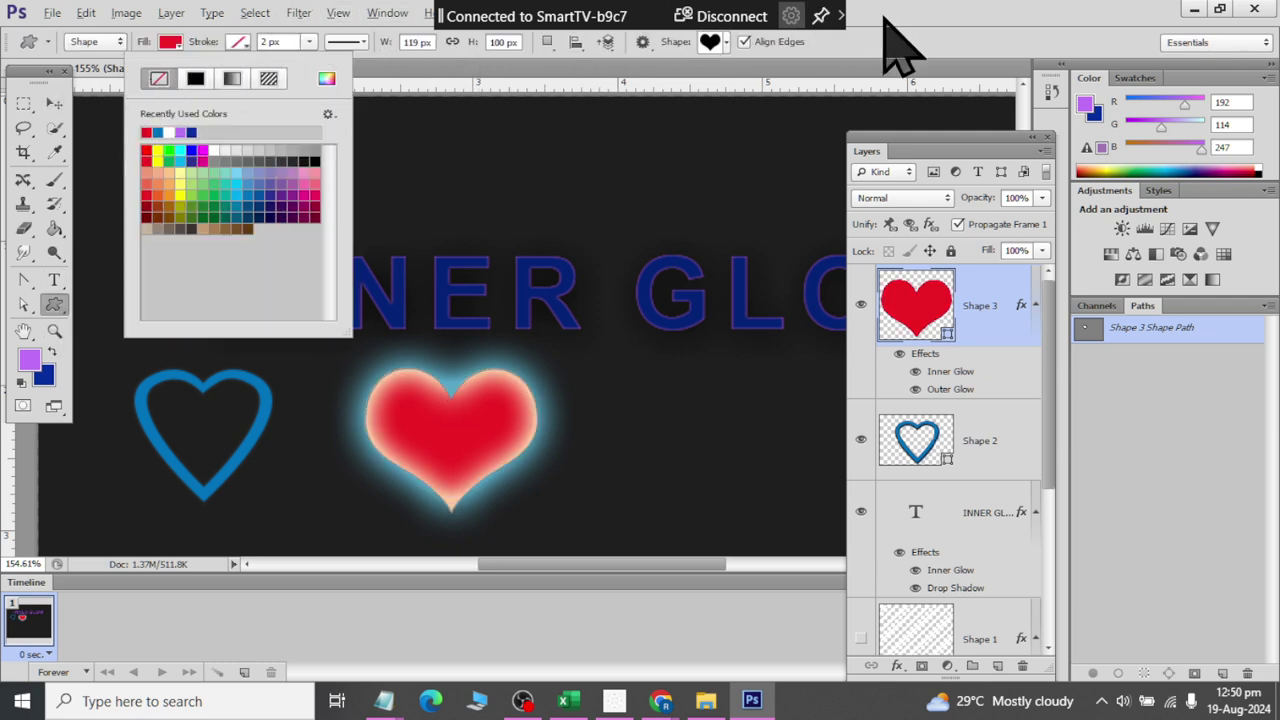
click(897, 45)
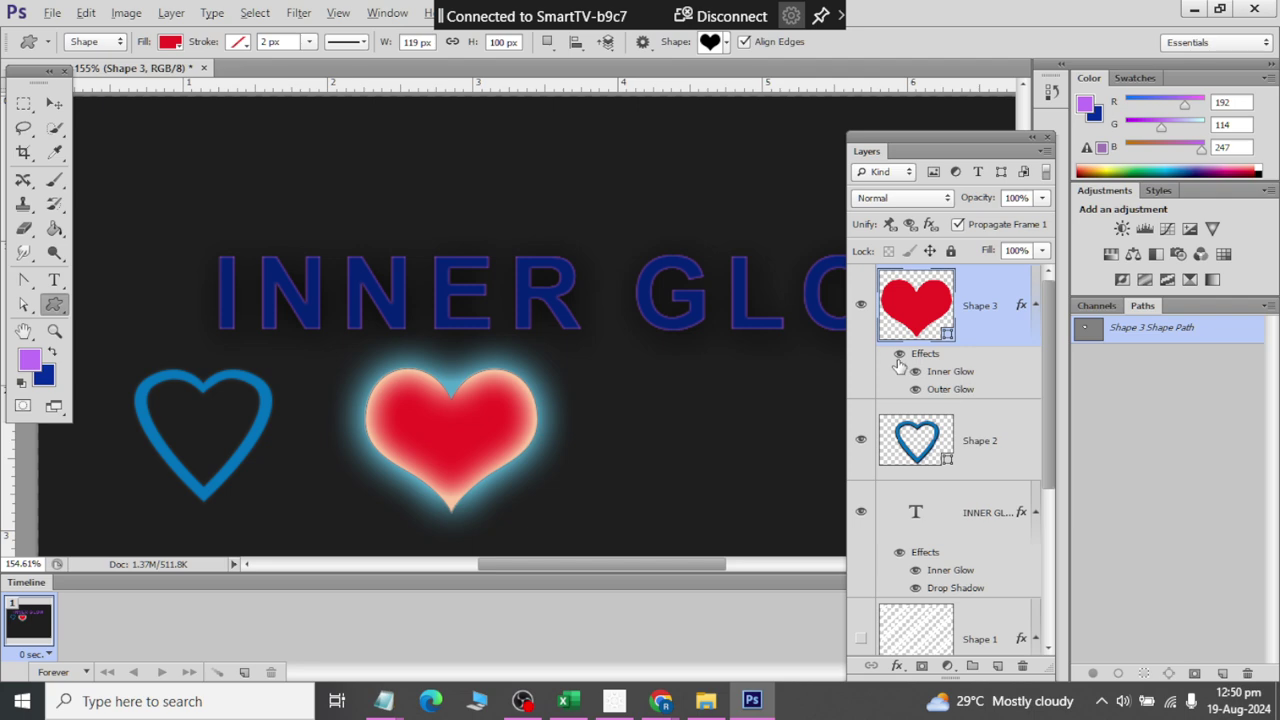
Step: Toggle the heart's Effects visibility on and off to compare with and without the glows
click(899, 356)
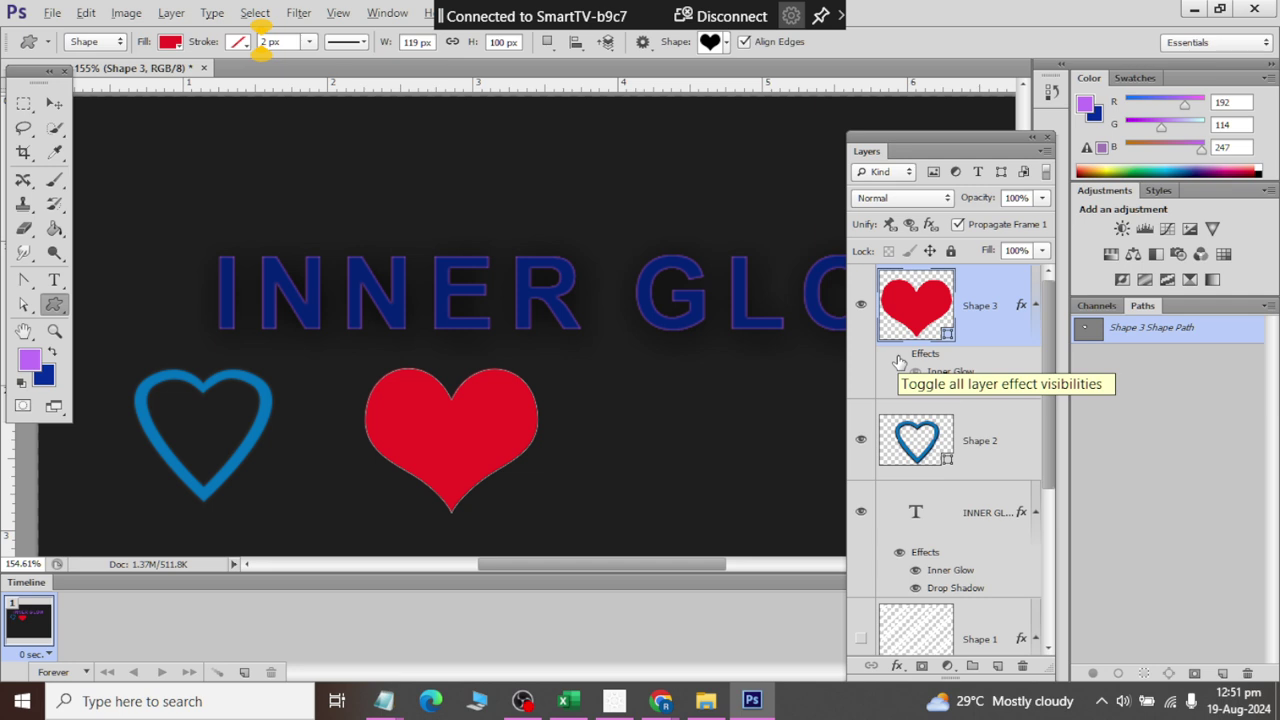
click(899, 356)
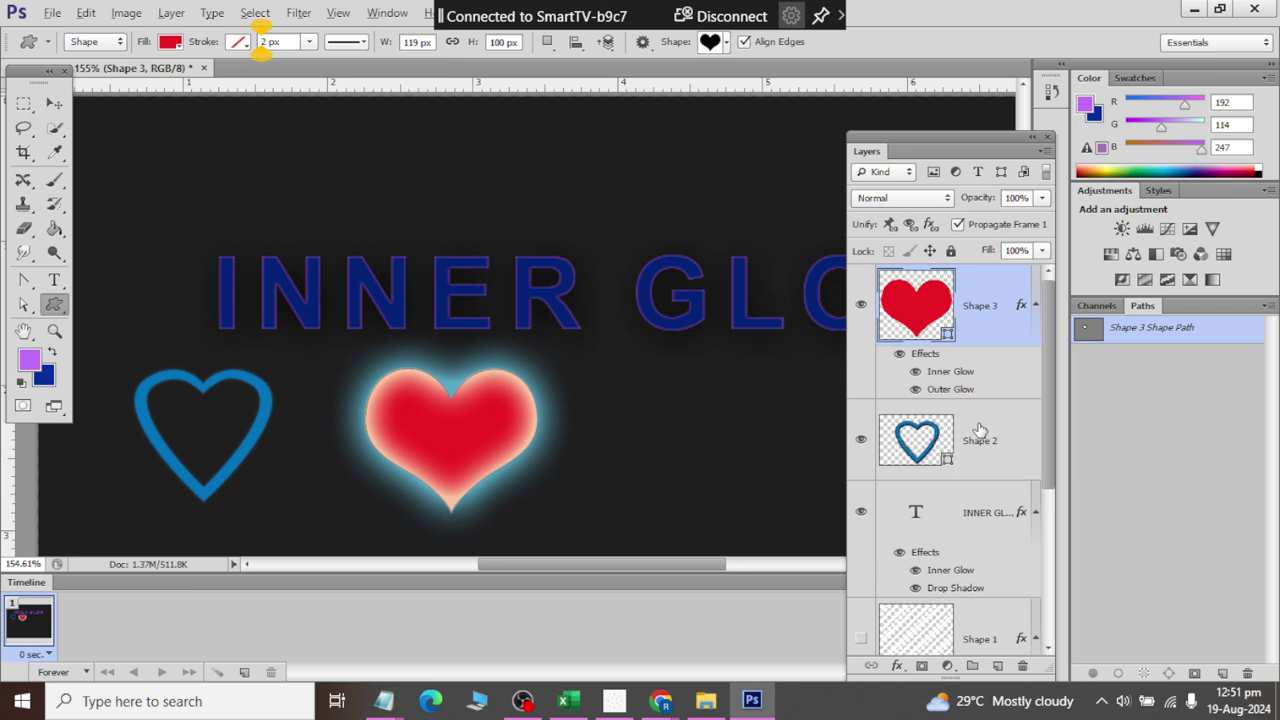
click(899, 355)
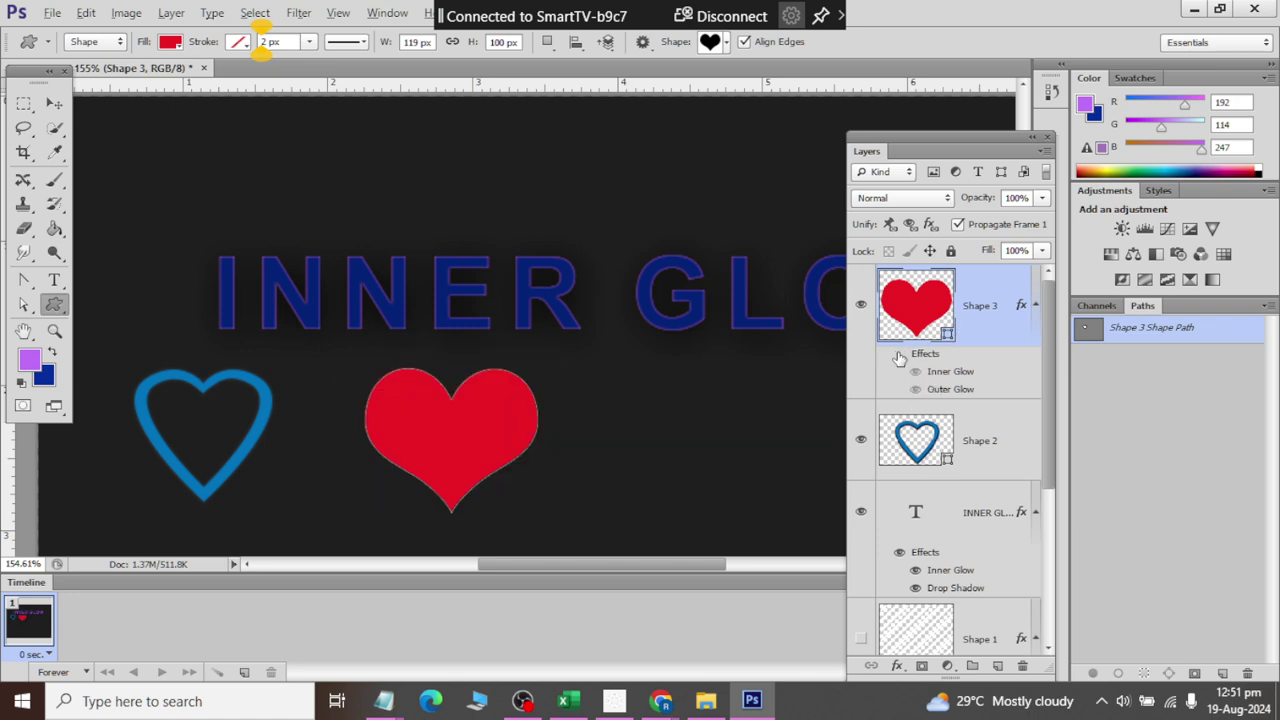
click(899, 355)
click(899, 355)
click(899, 355)
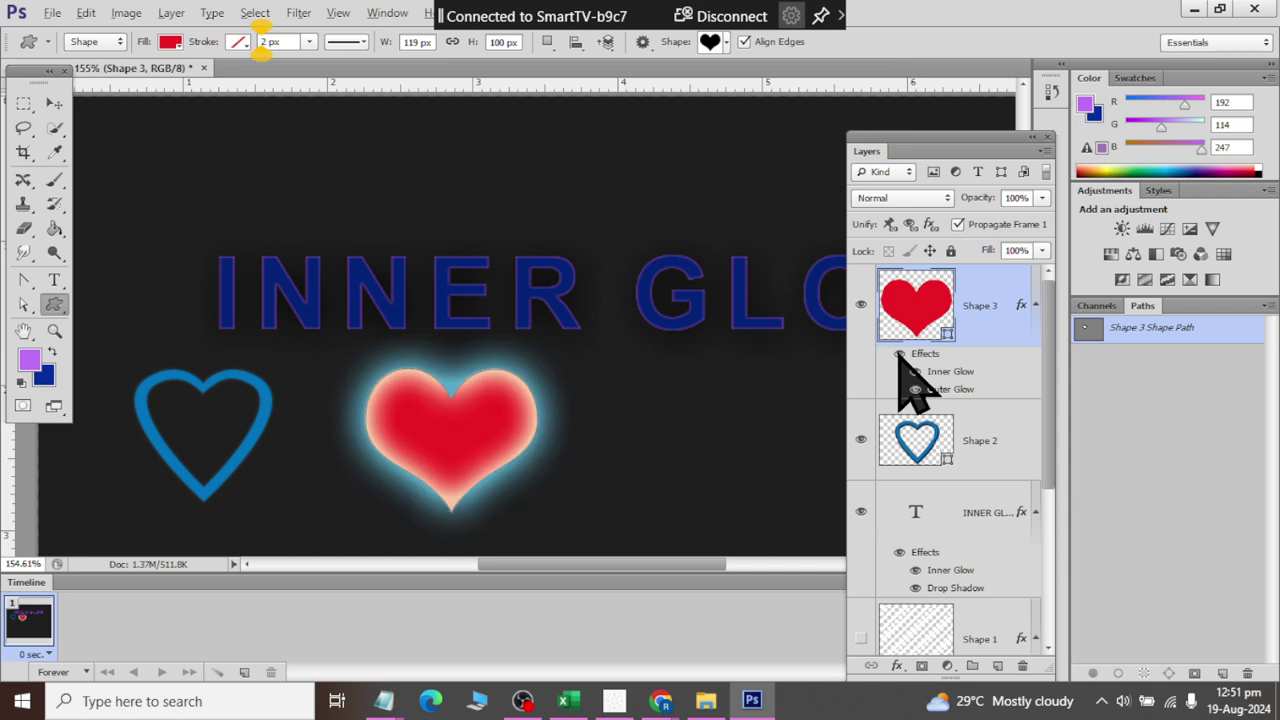
click(899, 355)
click(899, 355)
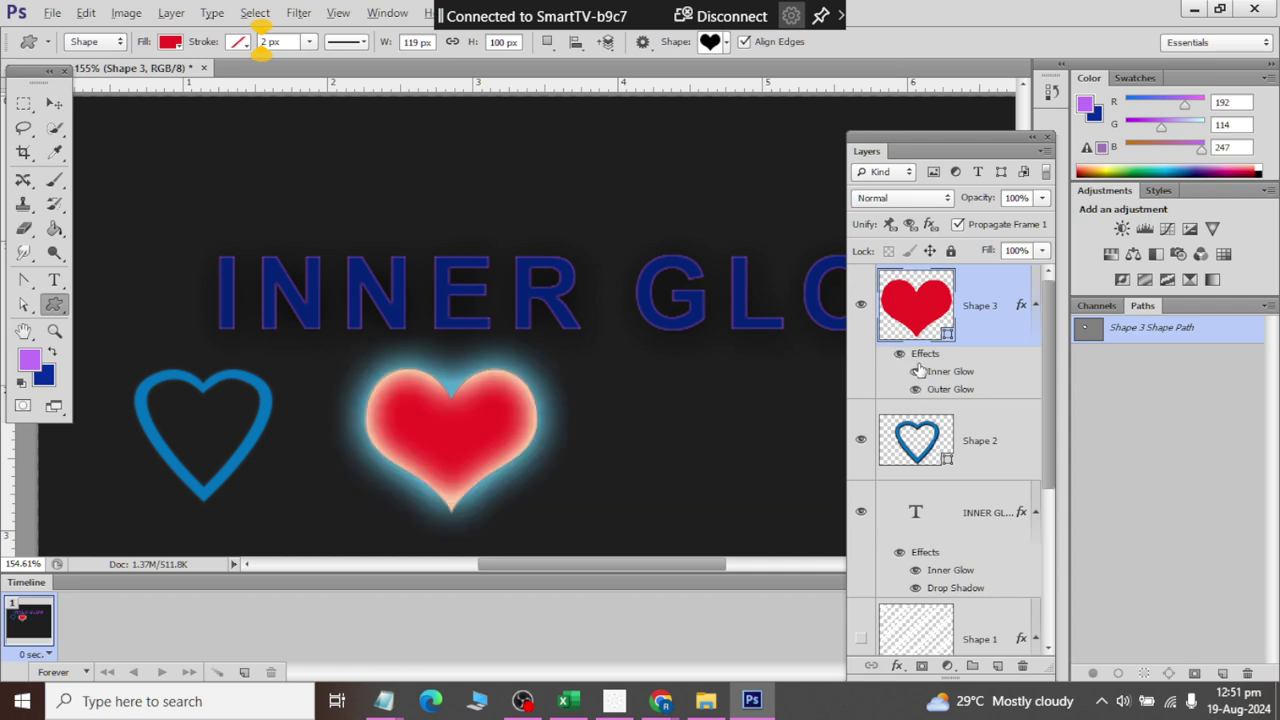
Step: Toggle the Inner Glow and Outer Glow separately, ending with both glows visible
click(915, 371)
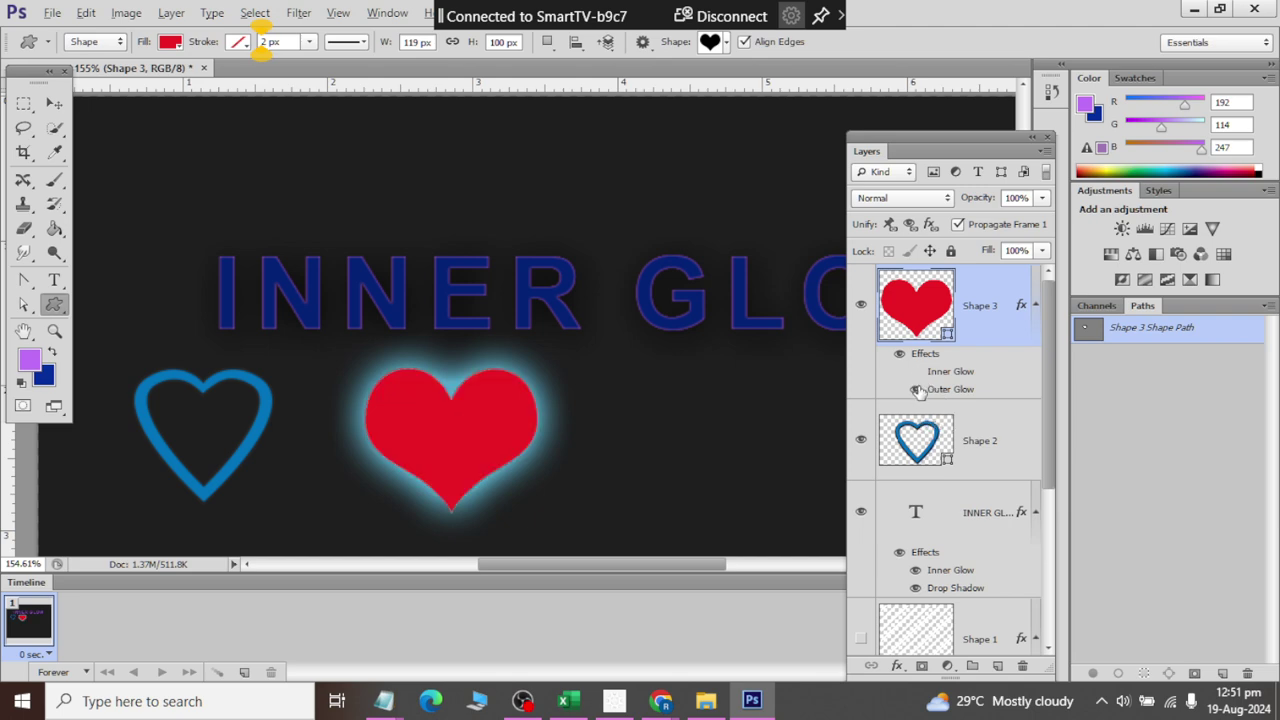
click(915, 389)
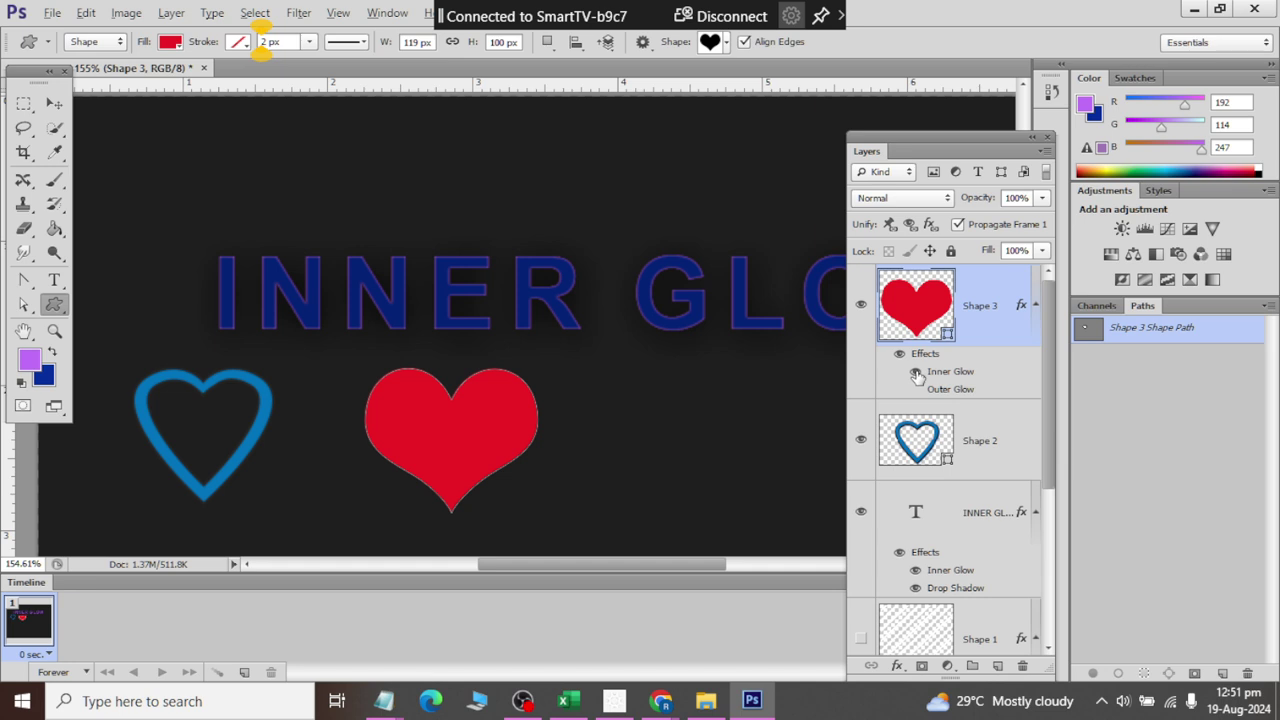
click(915, 372)
click(915, 389)
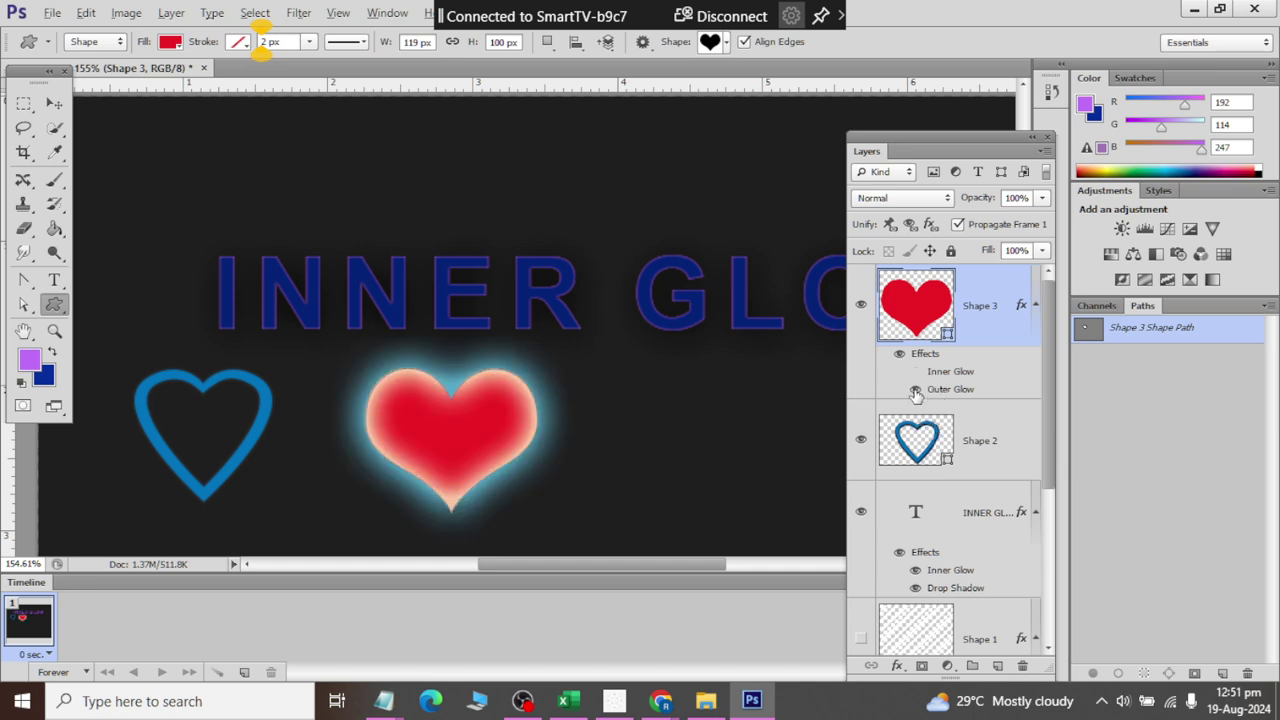
click(915, 371)
click(915, 389)
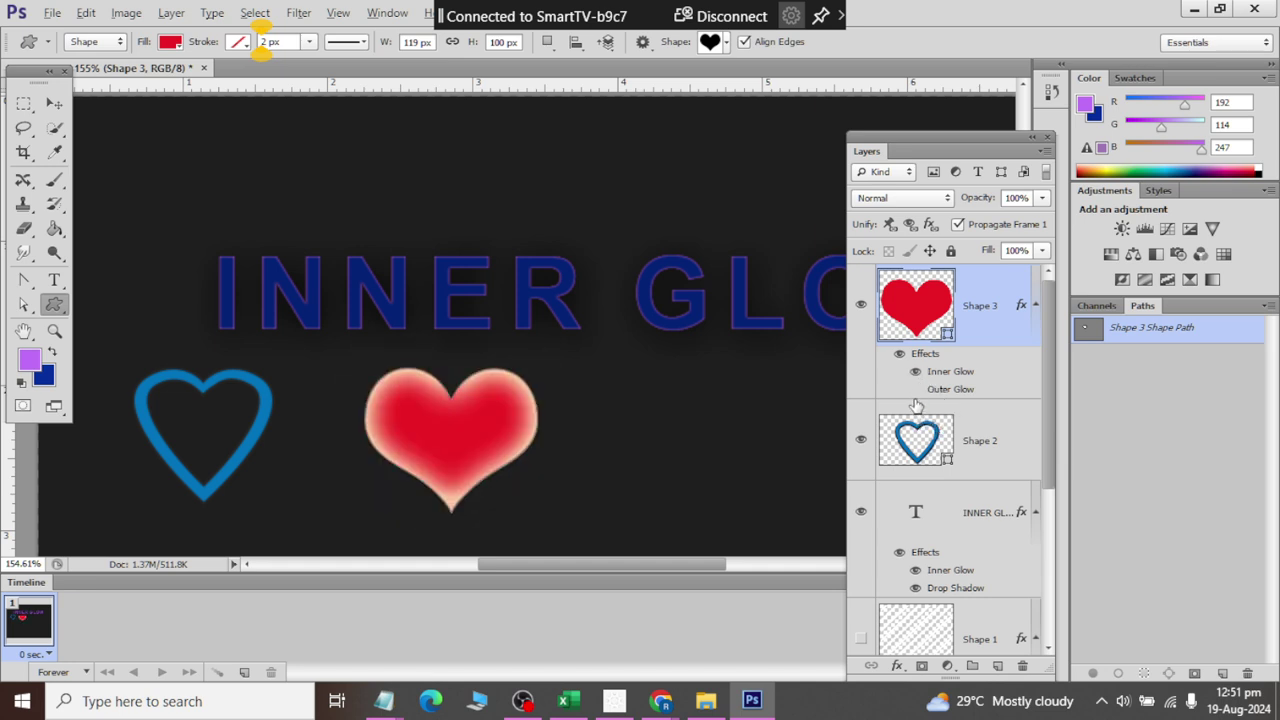
click(915, 389)
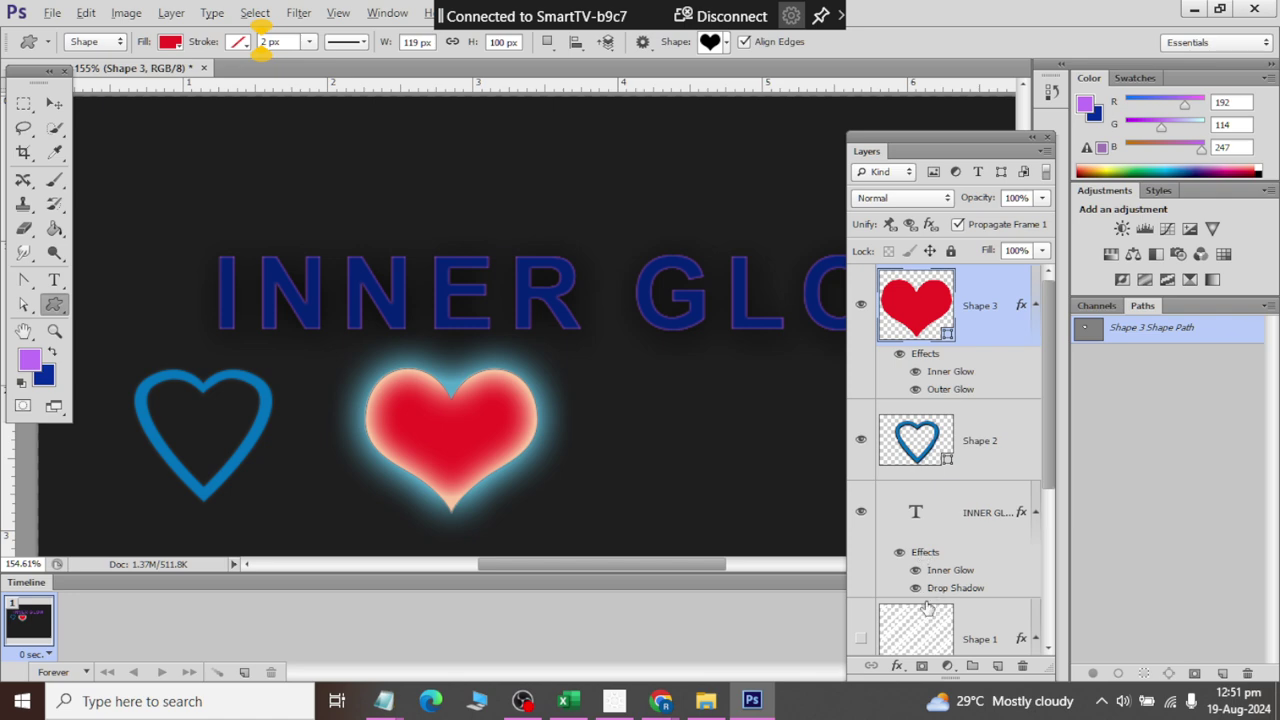
click(897, 665)
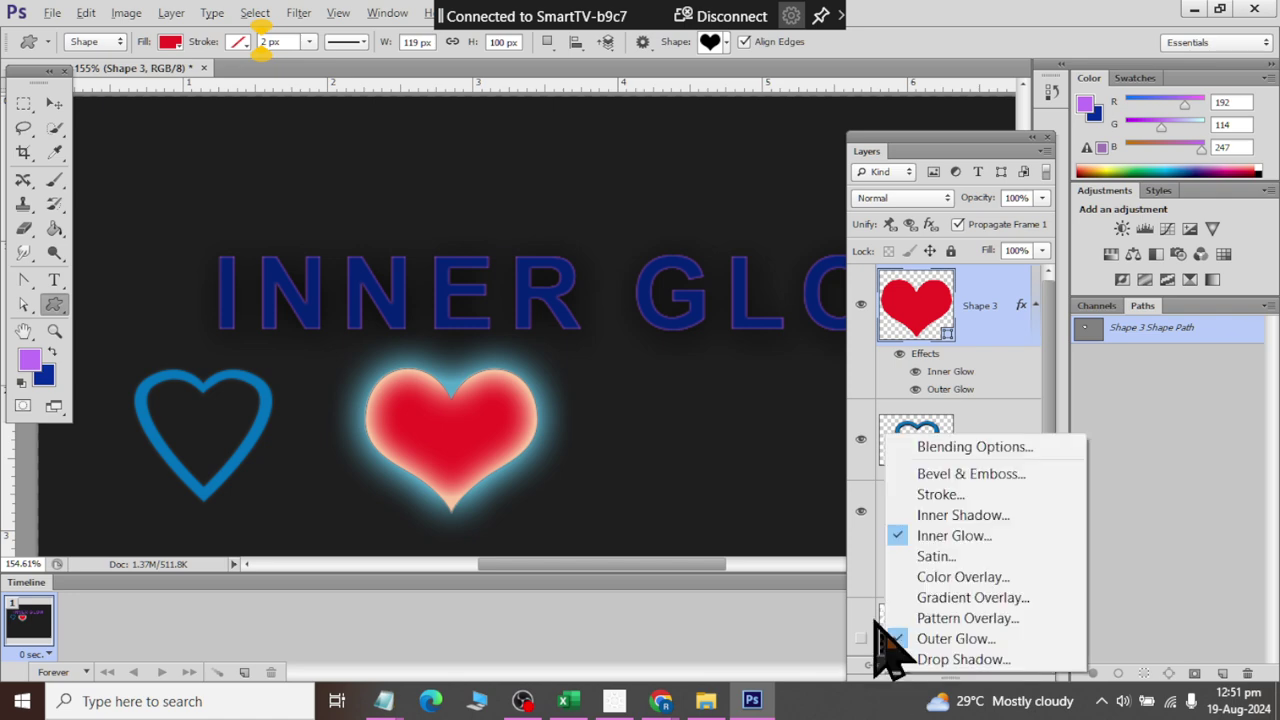
click(915, 445)
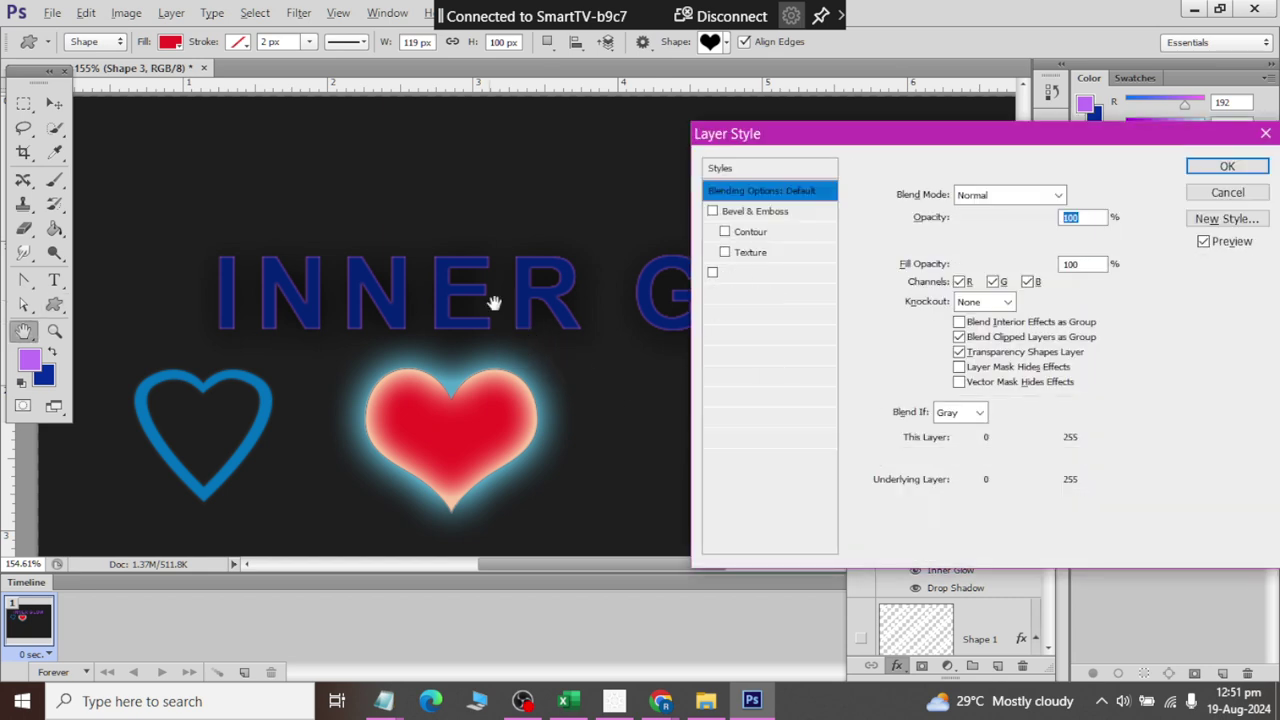
click(712, 417)
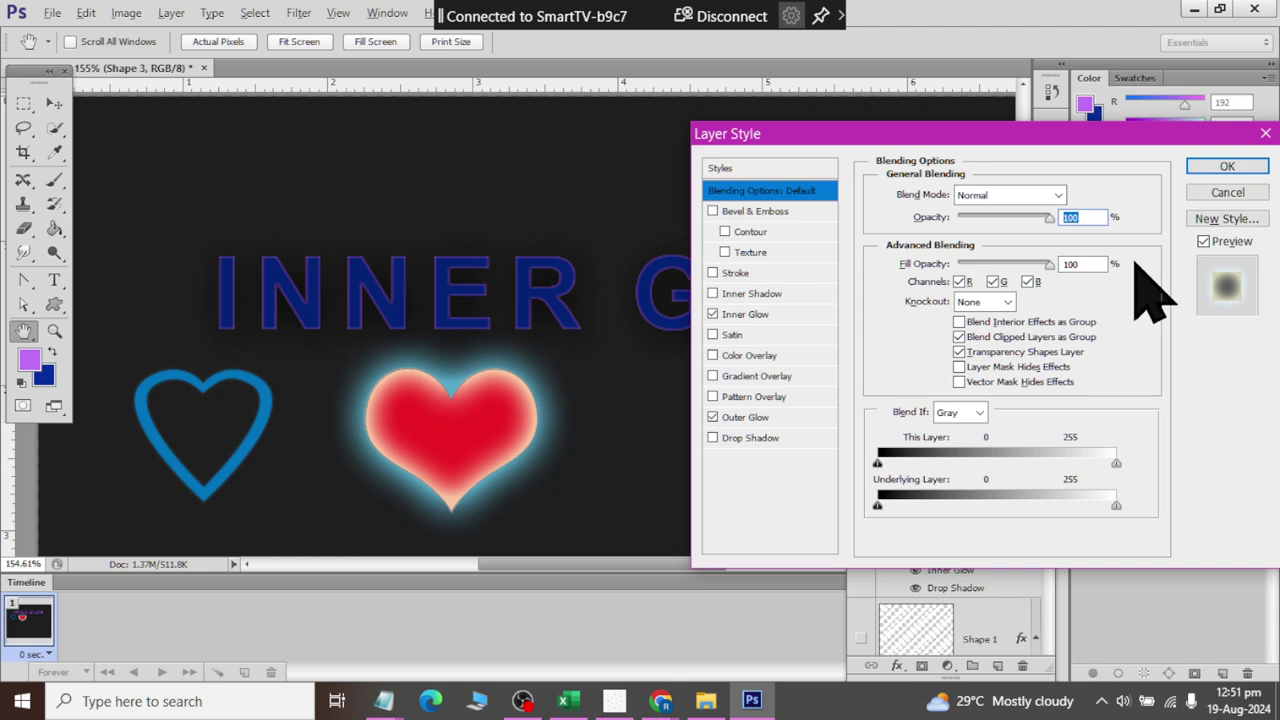
key(Return)
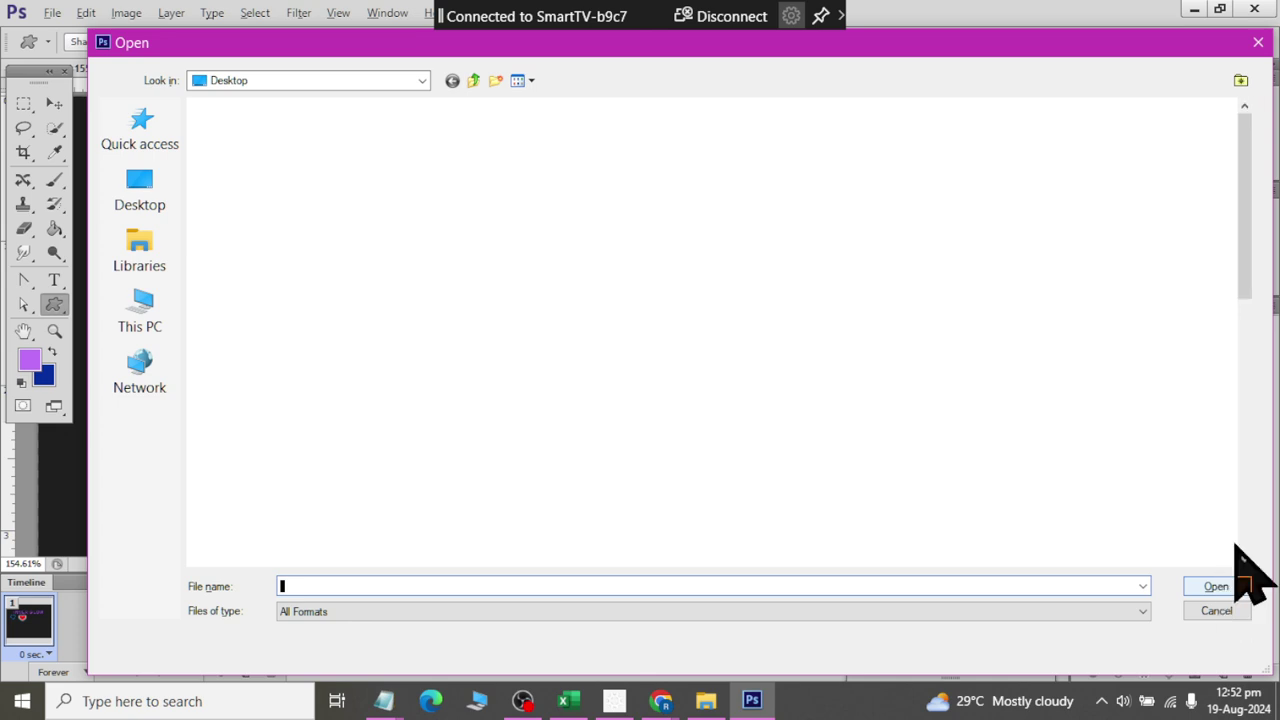
Step: Hide the red heart, blue outline heart and INNER GLOW text layers
click(1214, 608)
scroll(812, 427, down, 3)
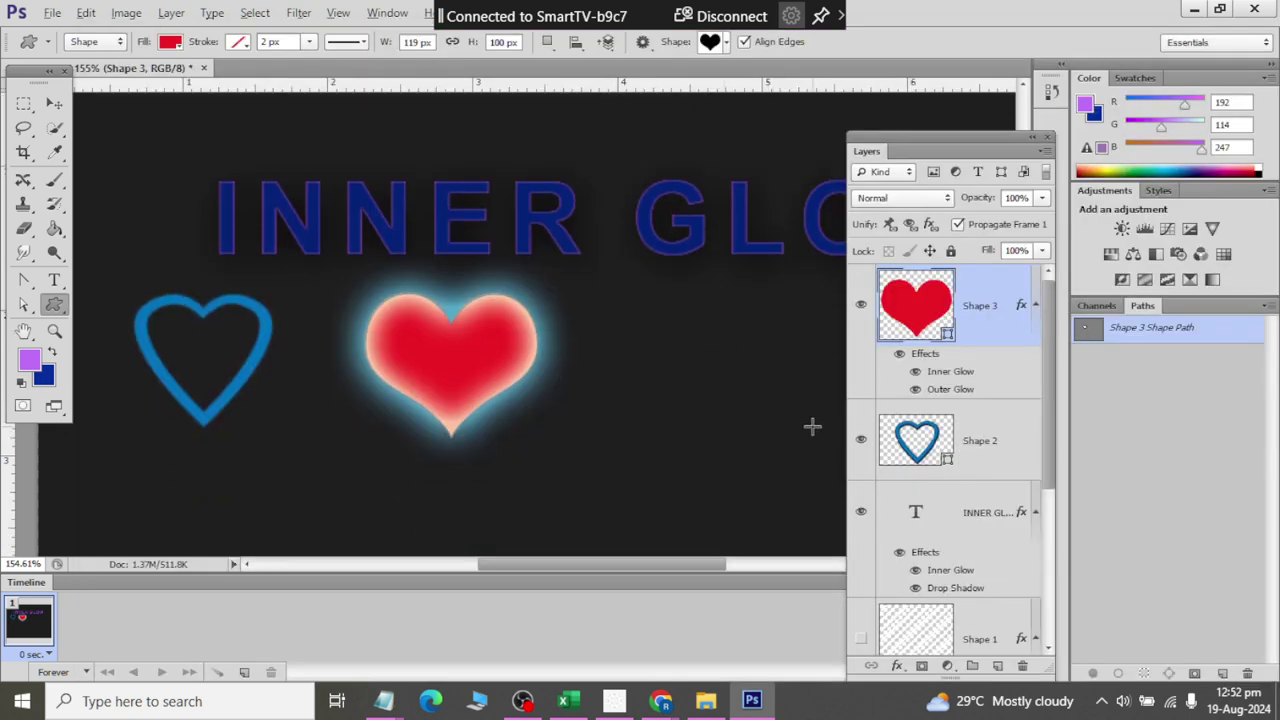
click(860, 305)
click(860, 440)
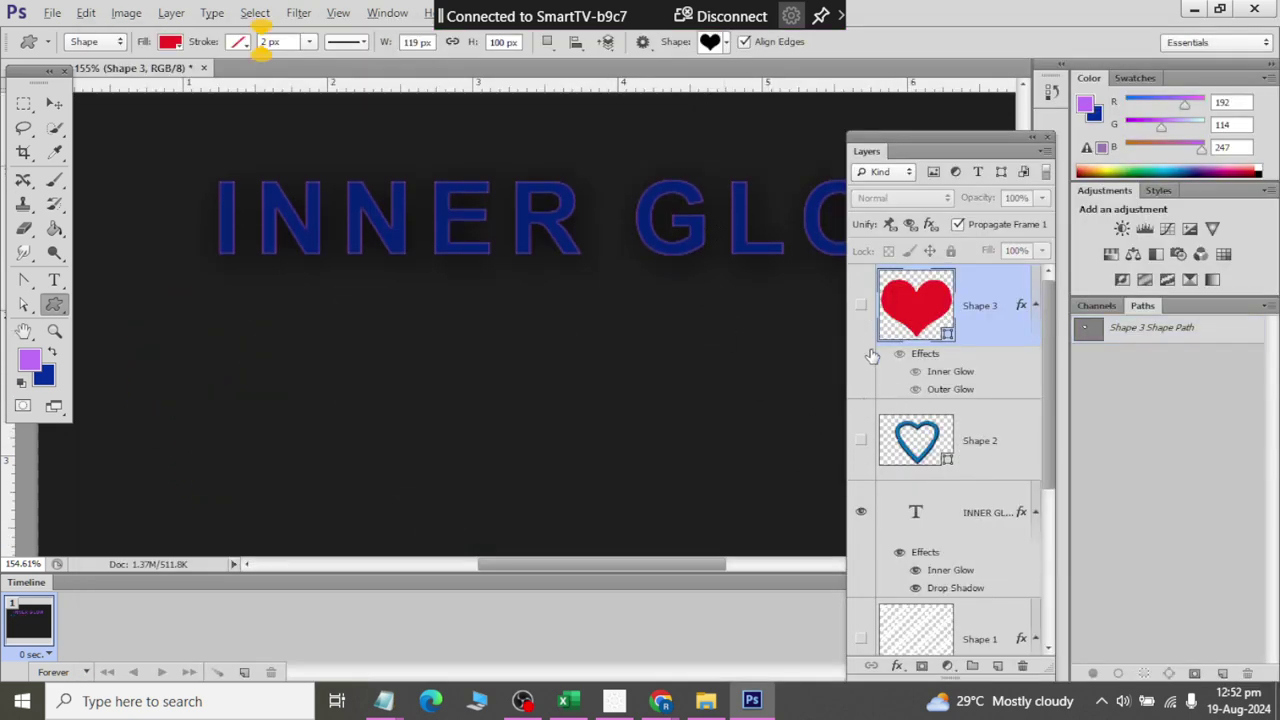
click(862, 515)
Step: Select Layer 0 and turn off its black Color Overlay in Layer Style
scroll(966, 420, down, 3)
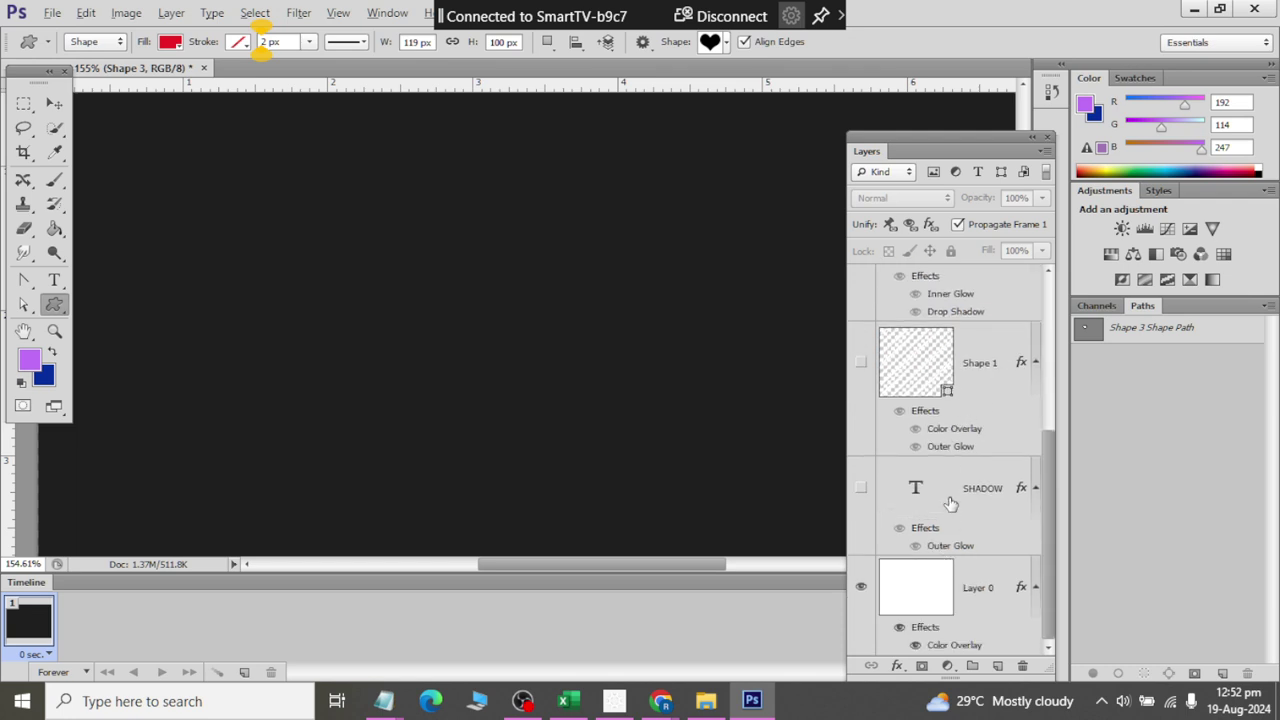
click(931, 596)
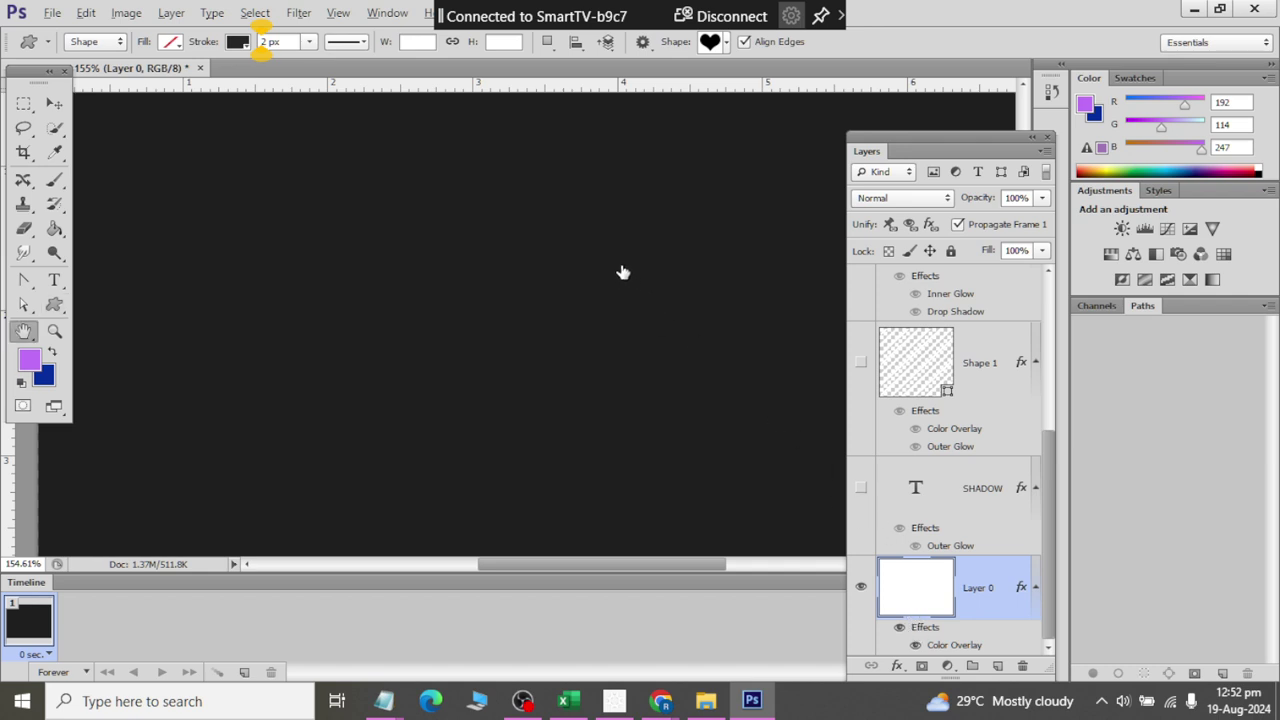
click(712, 356)
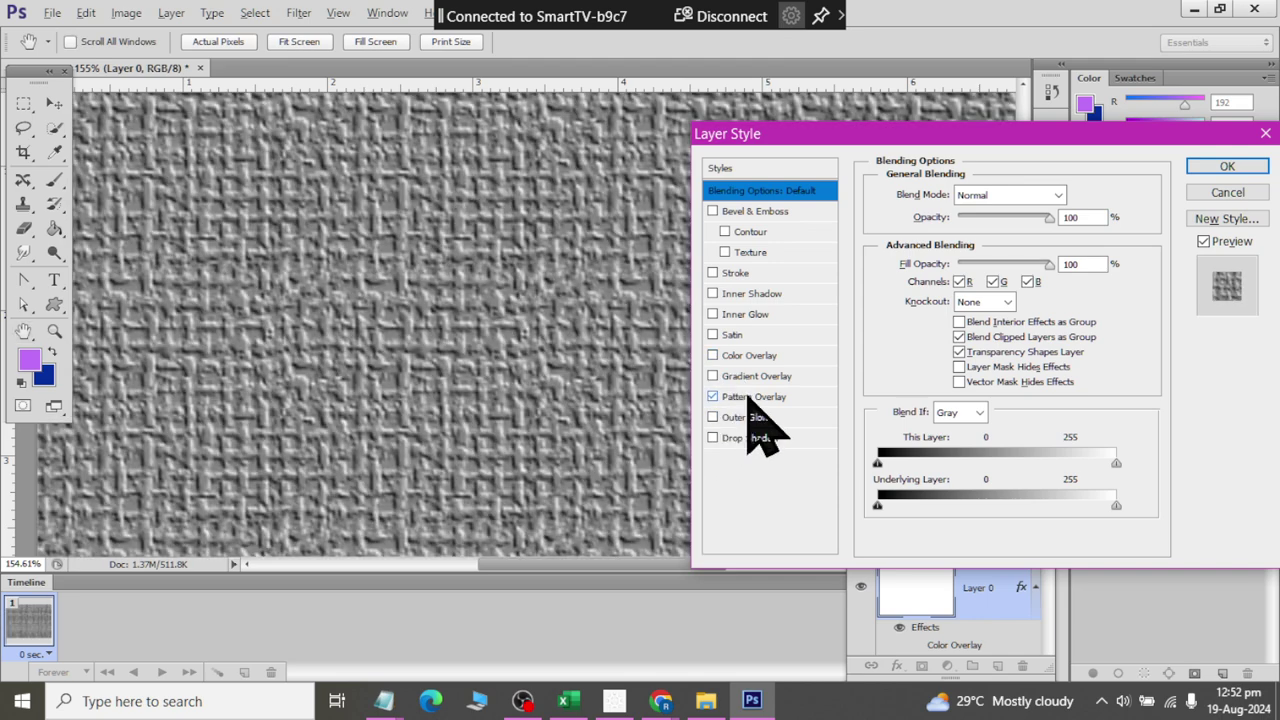
Step: Enable Pattern Overlay and replace the patterns with the Texture Fill 2 set without saving
click(752, 397)
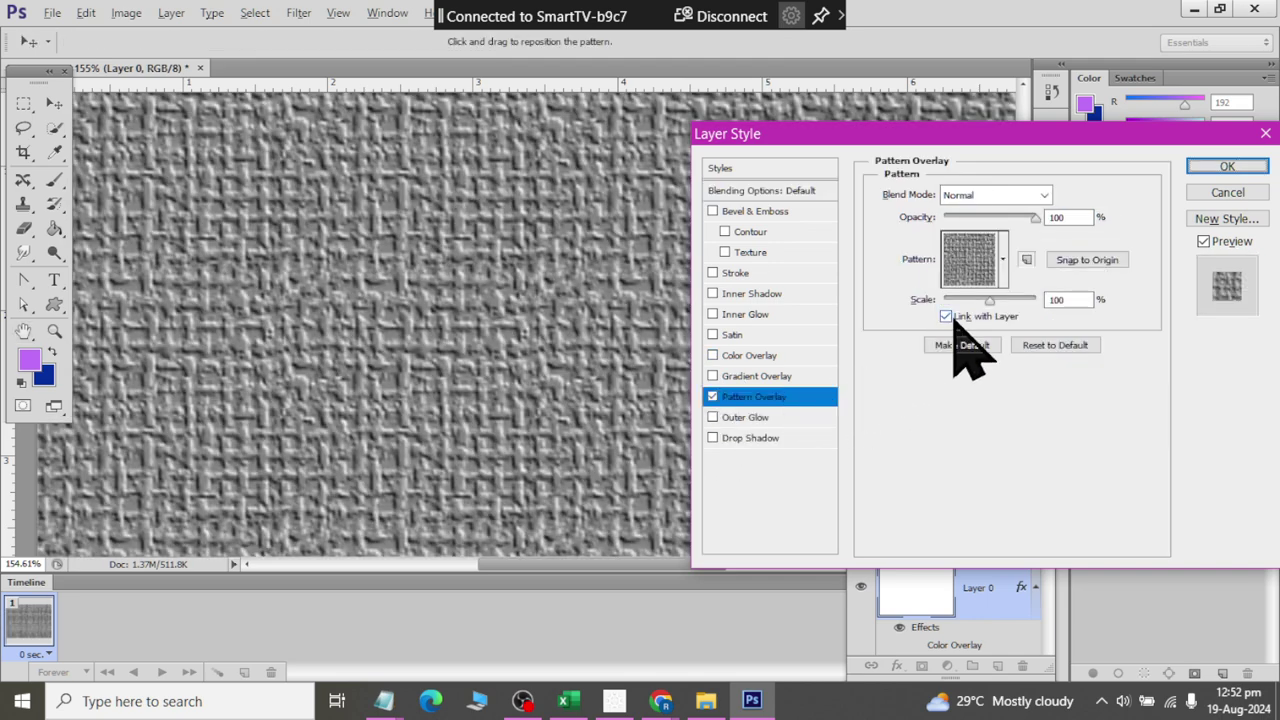
click(1001, 262)
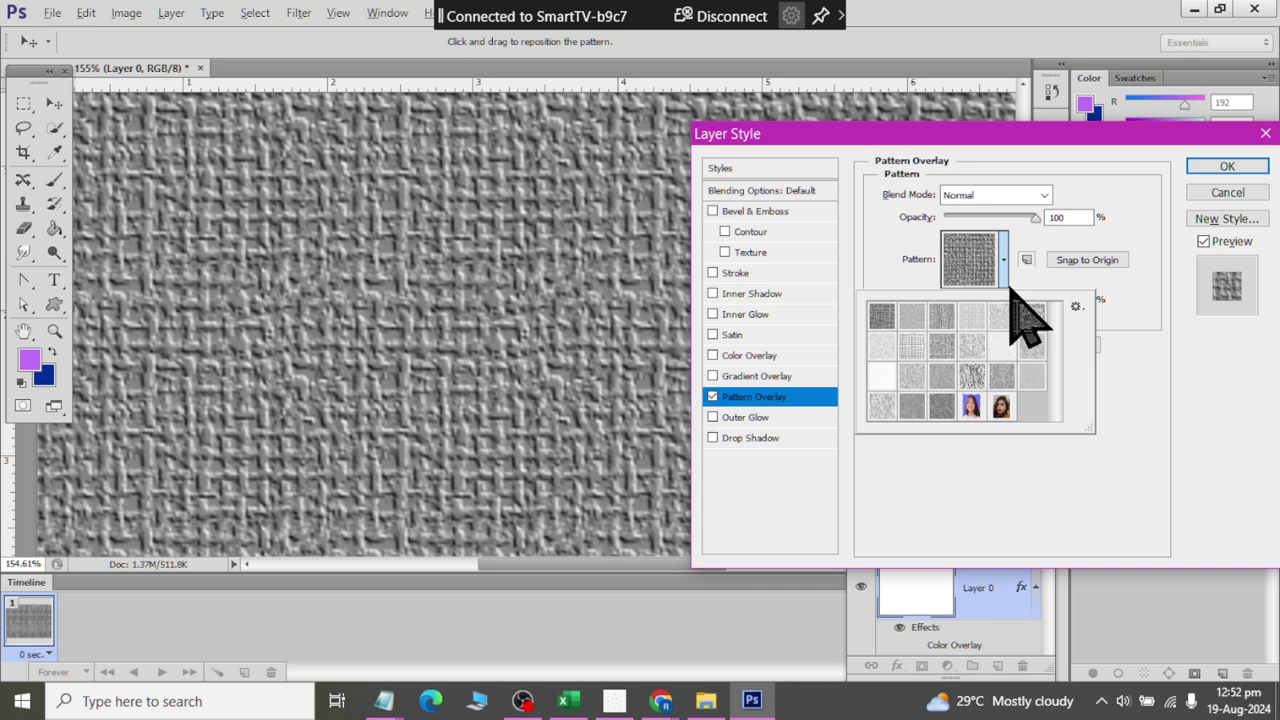
click(1077, 308)
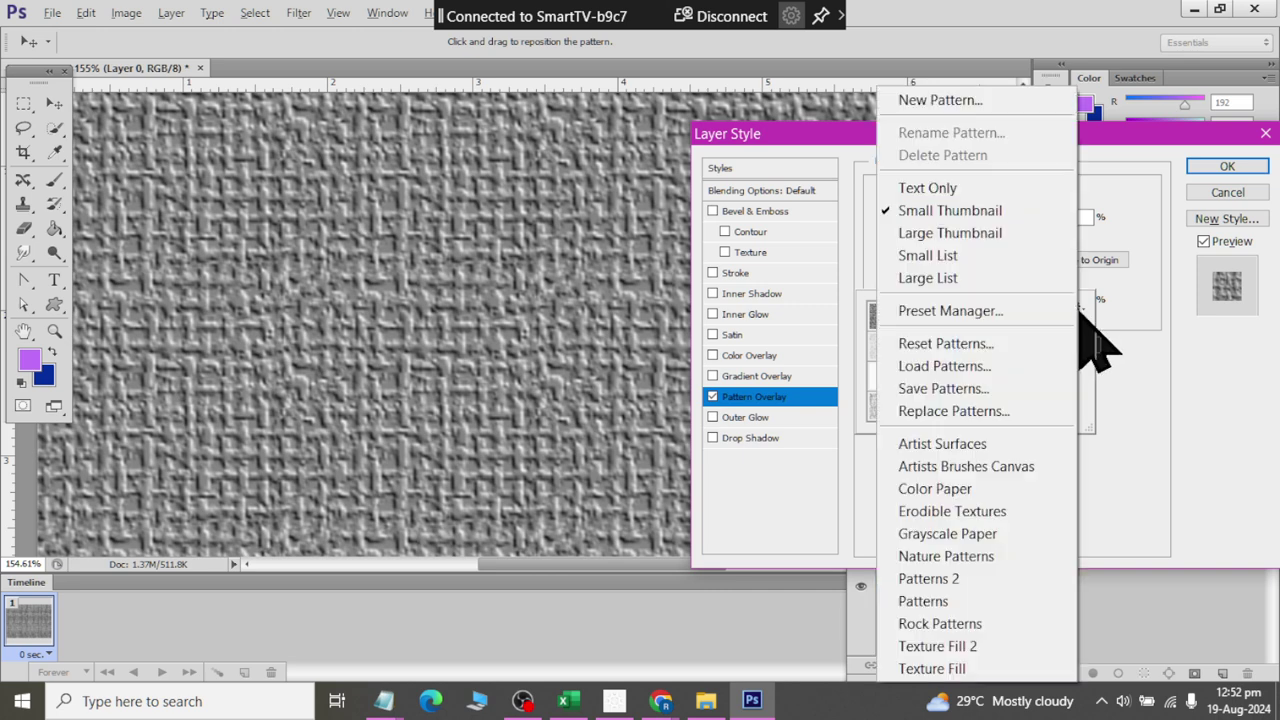
click(997, 648)
click(545, 276)
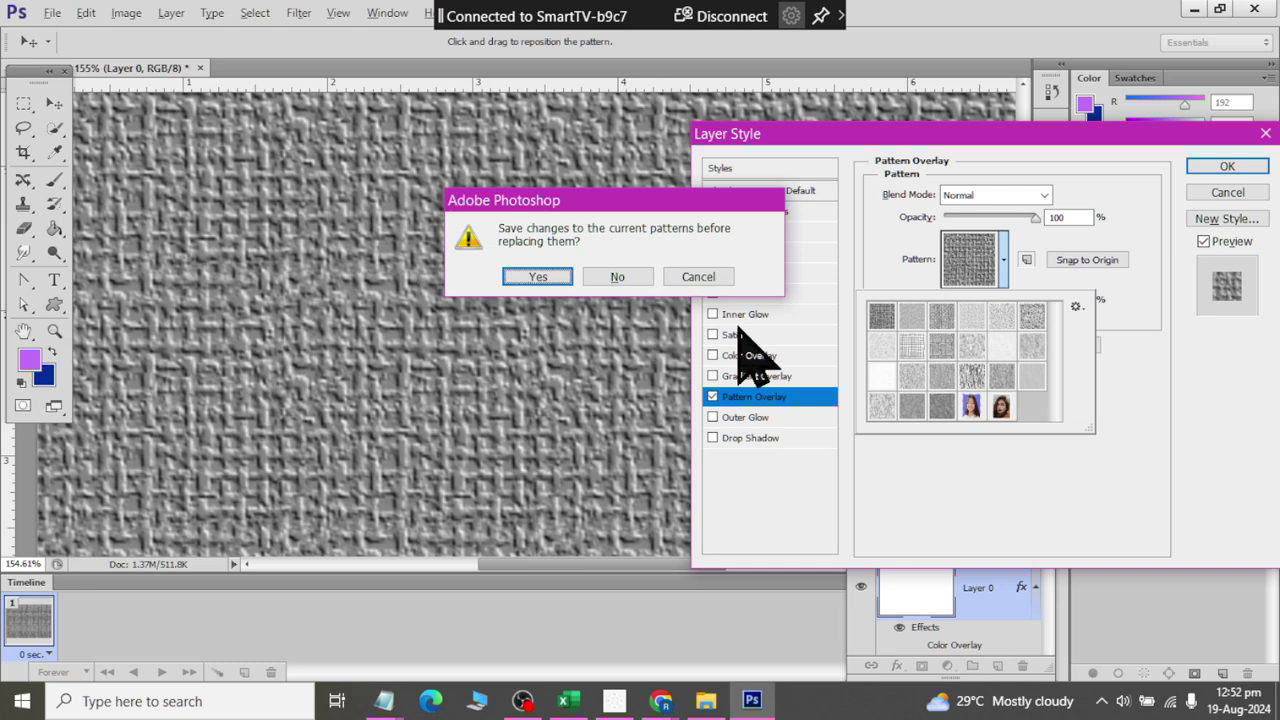
click(625, 280)
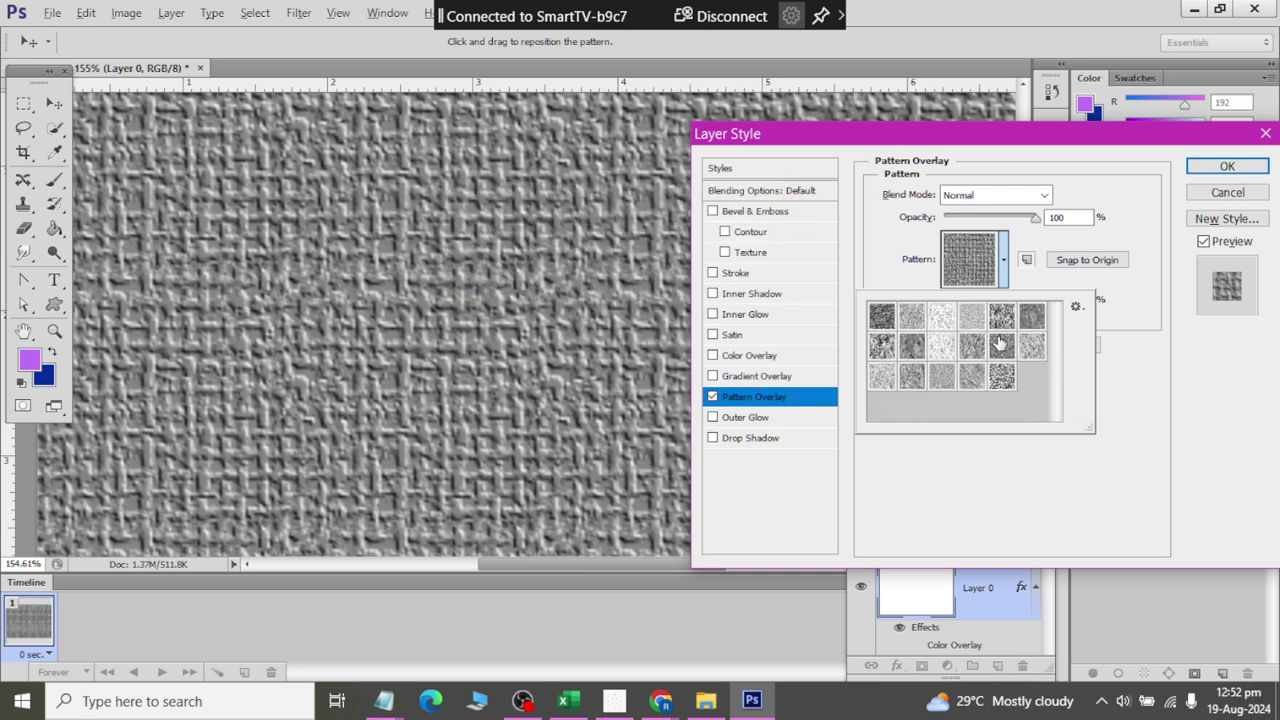
Step: Preview several Texture Fill 2 swatches, settle on the grey mottled one, and confirm
click(966, 317)
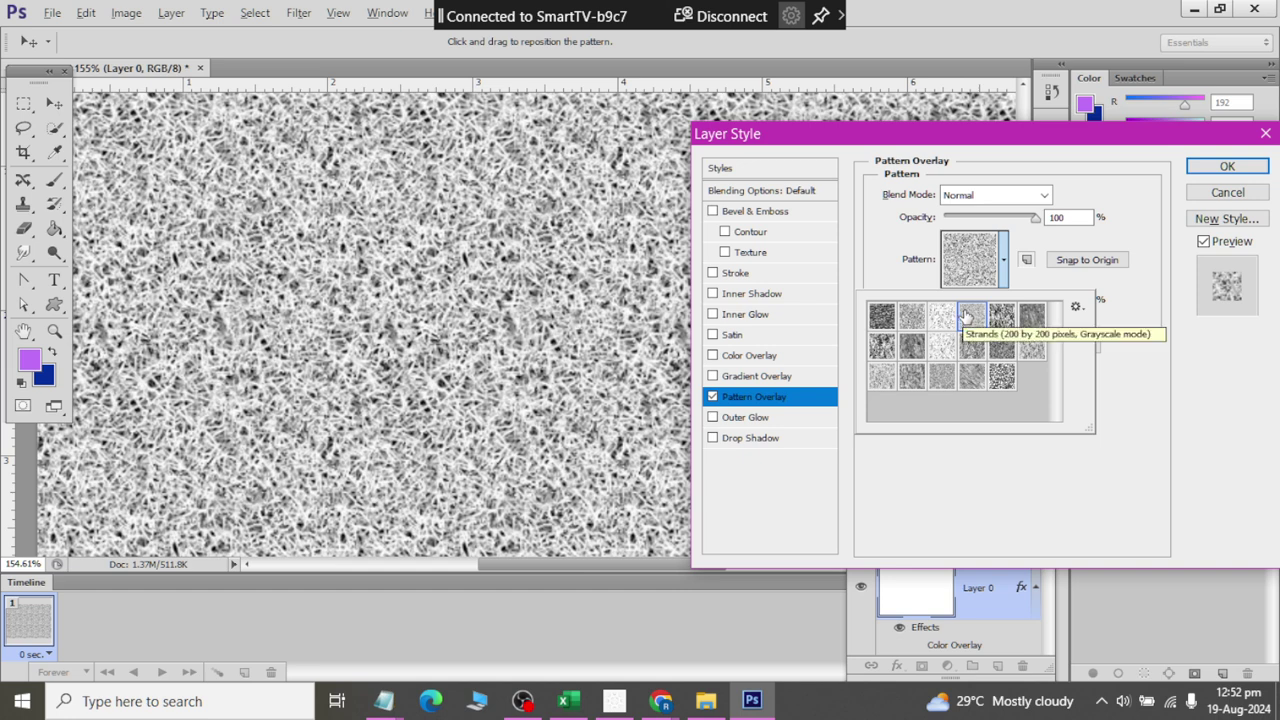
click(1030, 318)
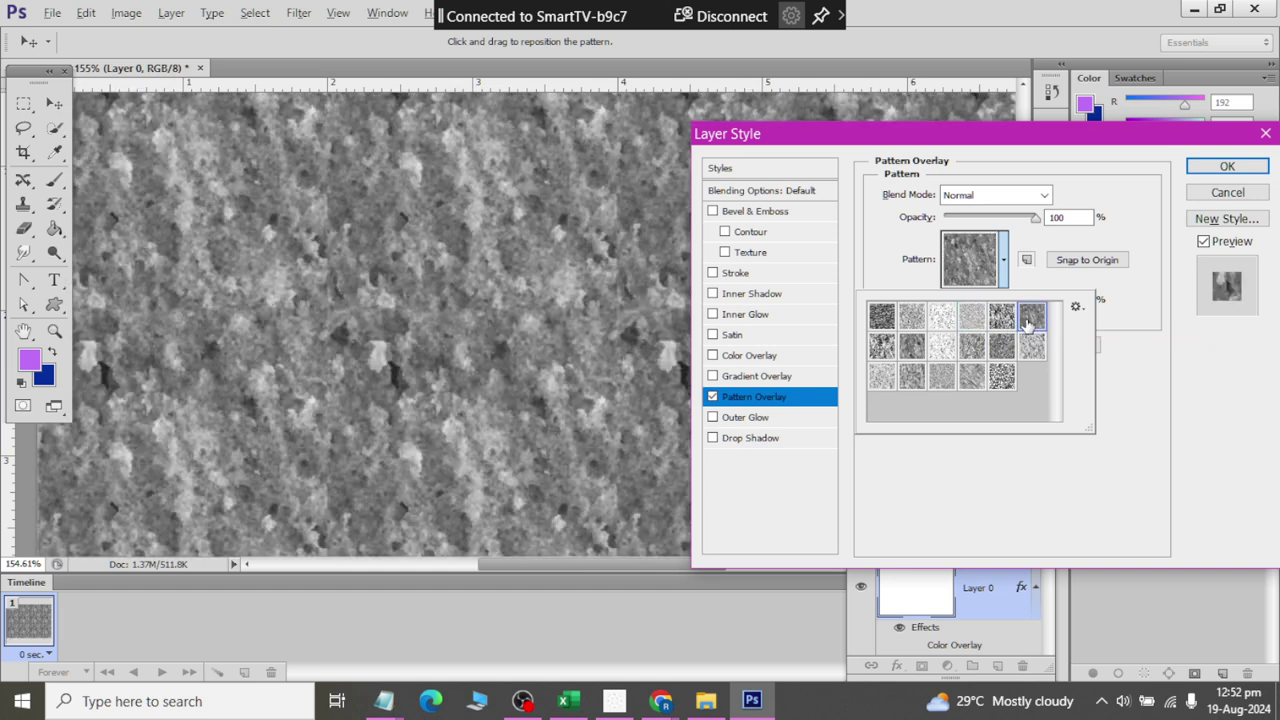
click(941, 377)
click(911, 377)
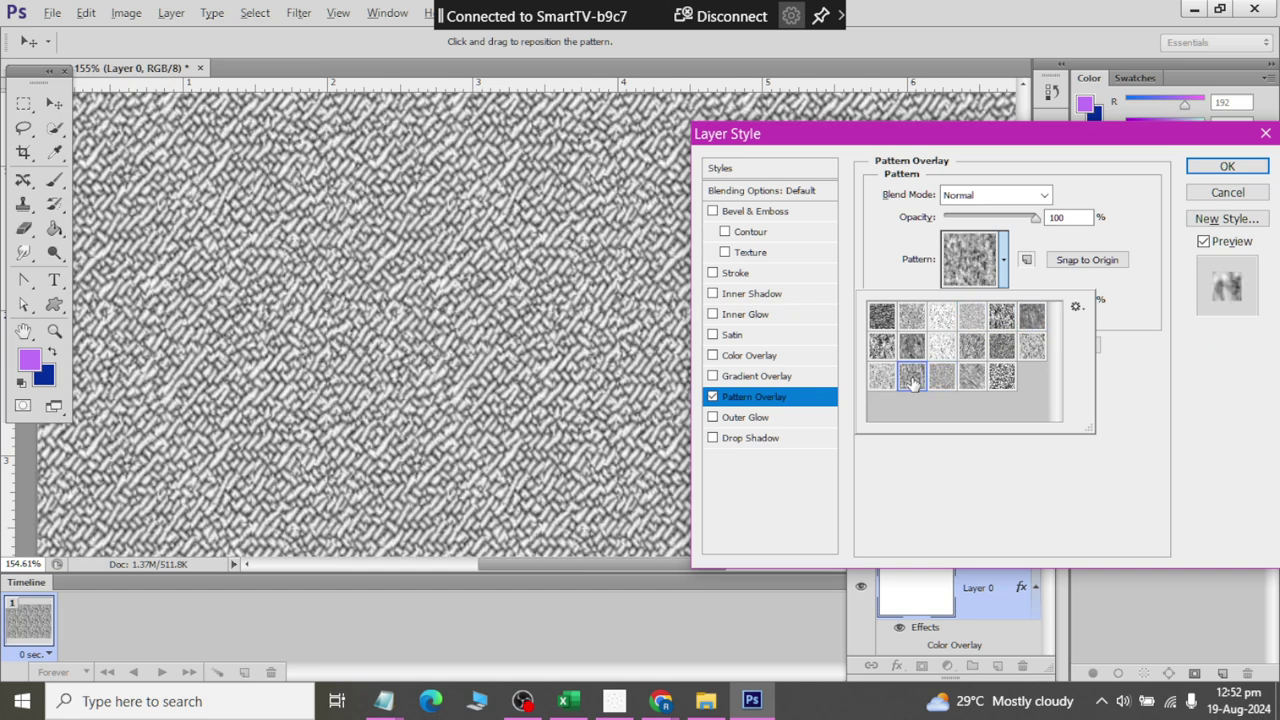
click(911, 347)
click(911, 318)
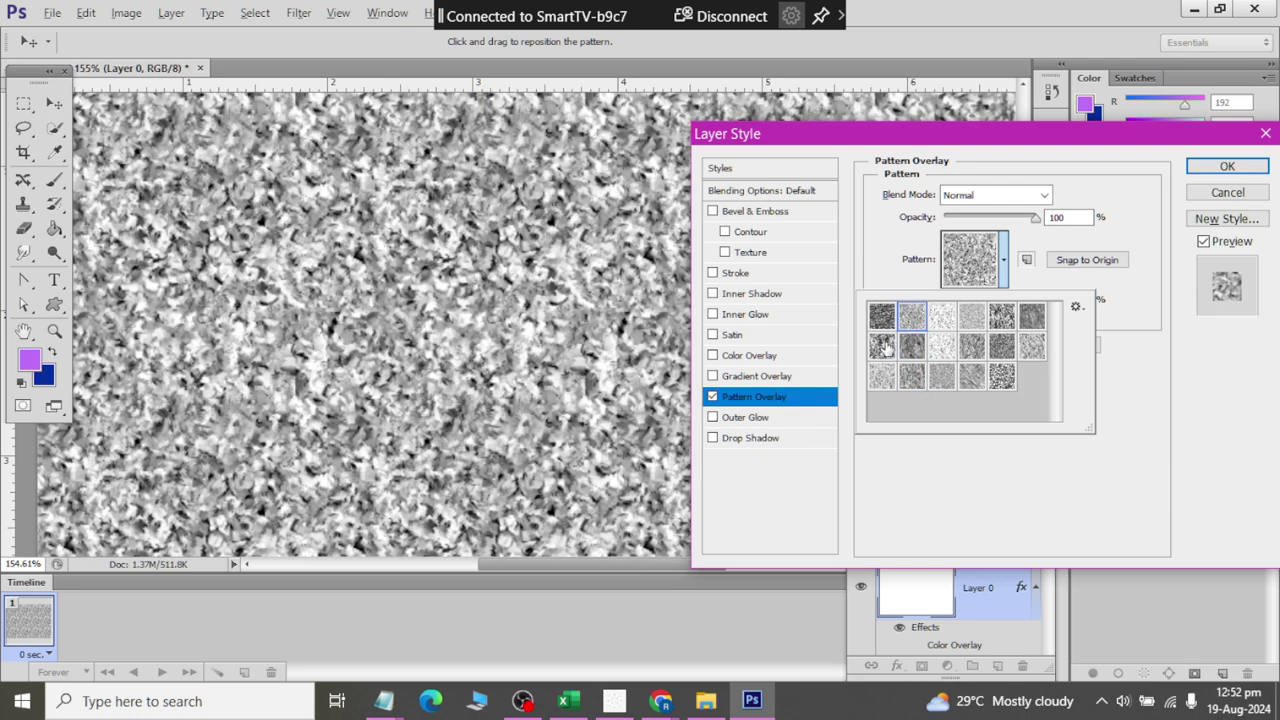
click(882, 347)
click(1001, 350)
click(941, 377)
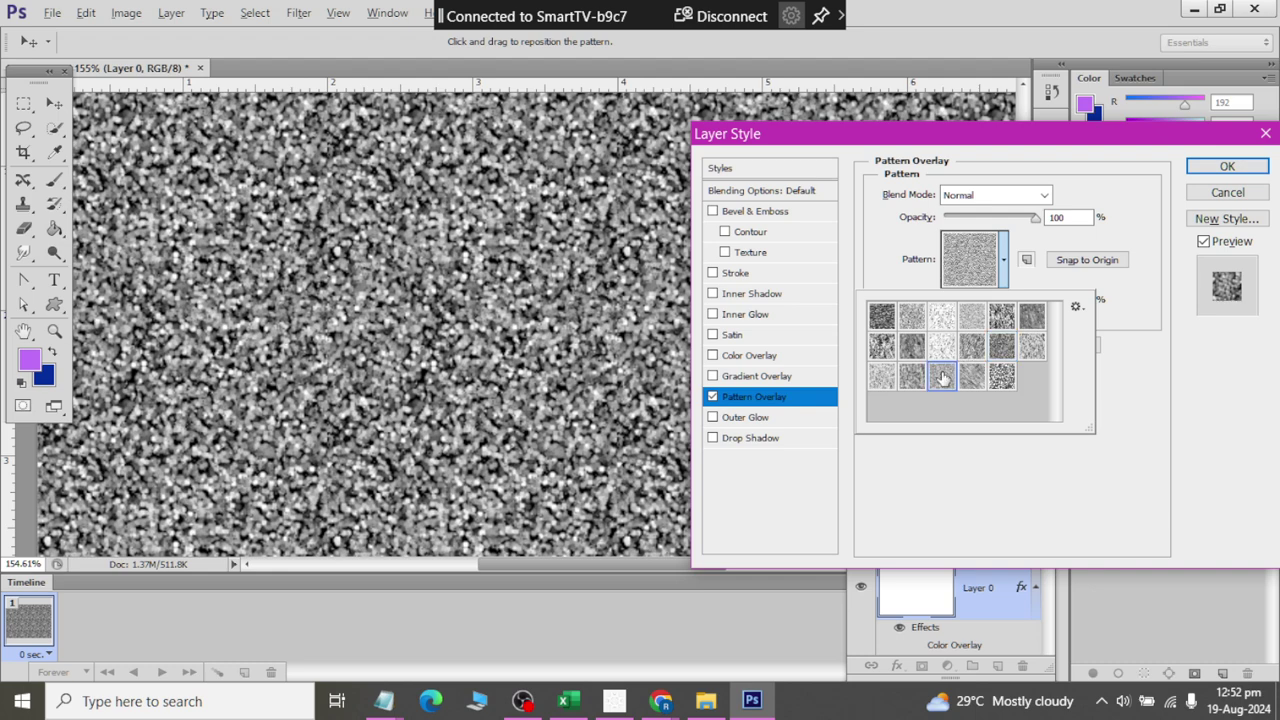
click(911, 318)
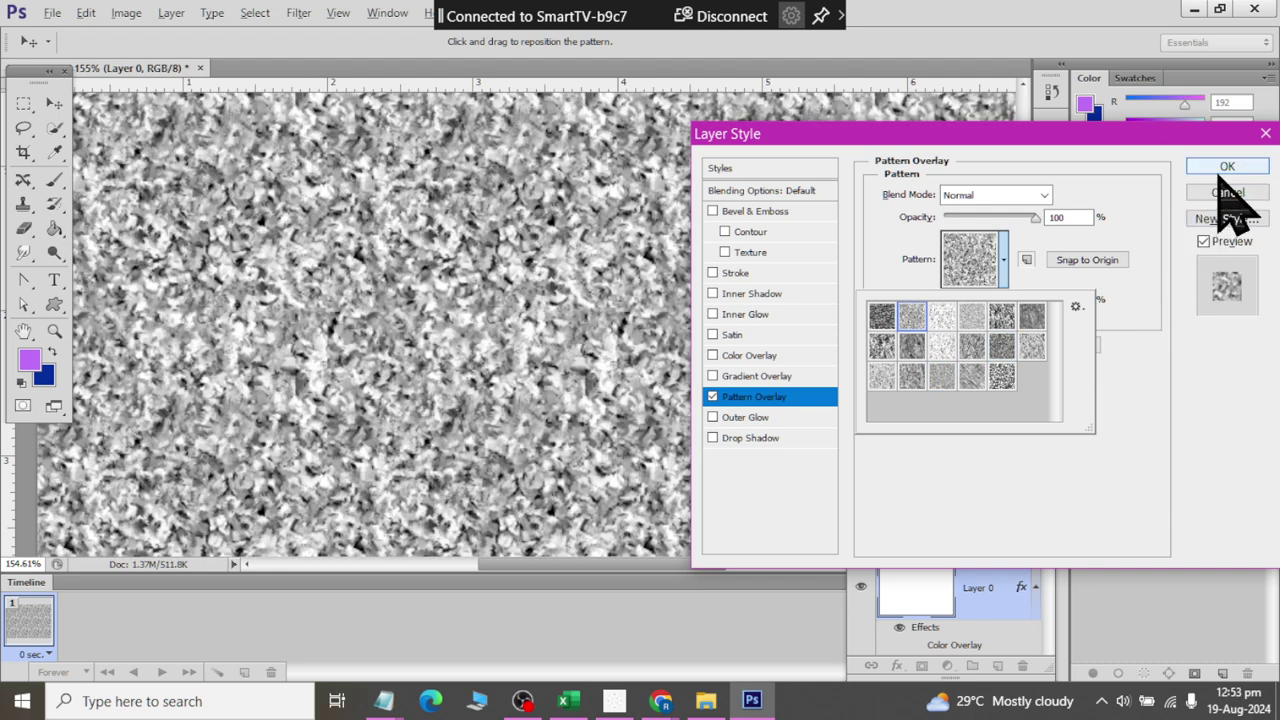
click(1227, 166)
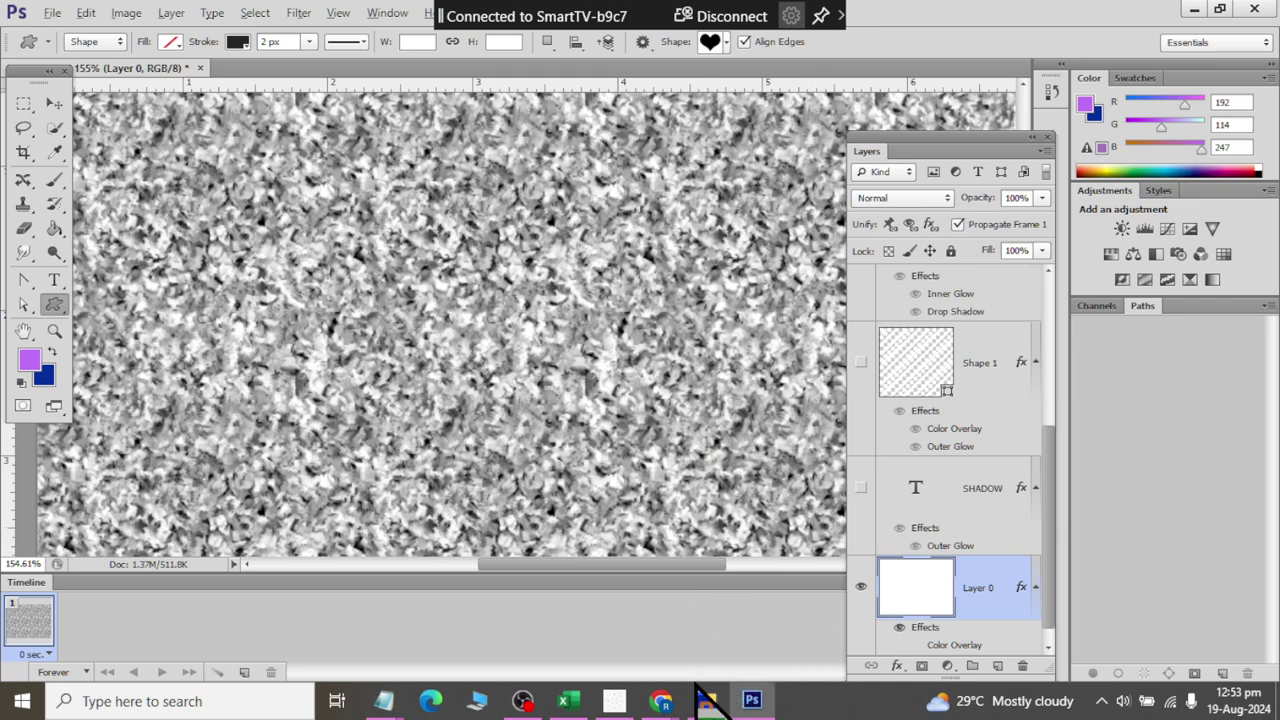
Step: Open a new Chrome tab, load google.com and start searching for Pexels
mouse_move(660, 701)
click(660, 660)
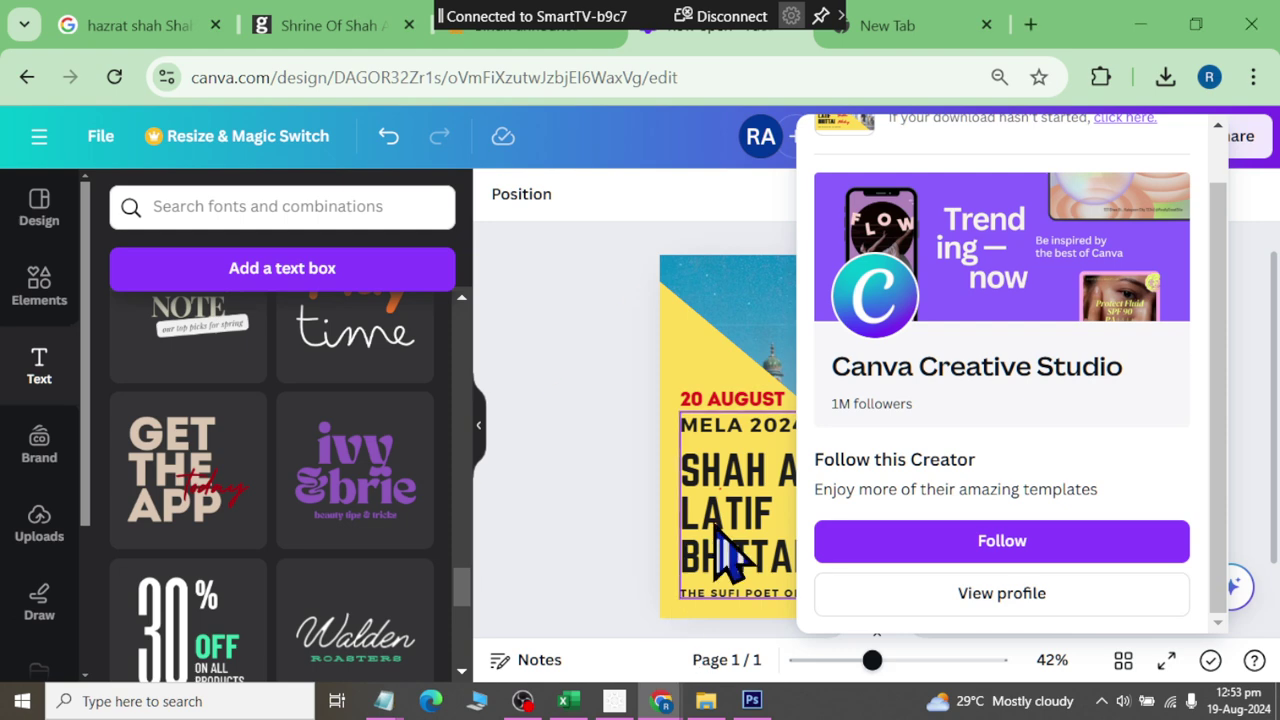
click(900, 30)
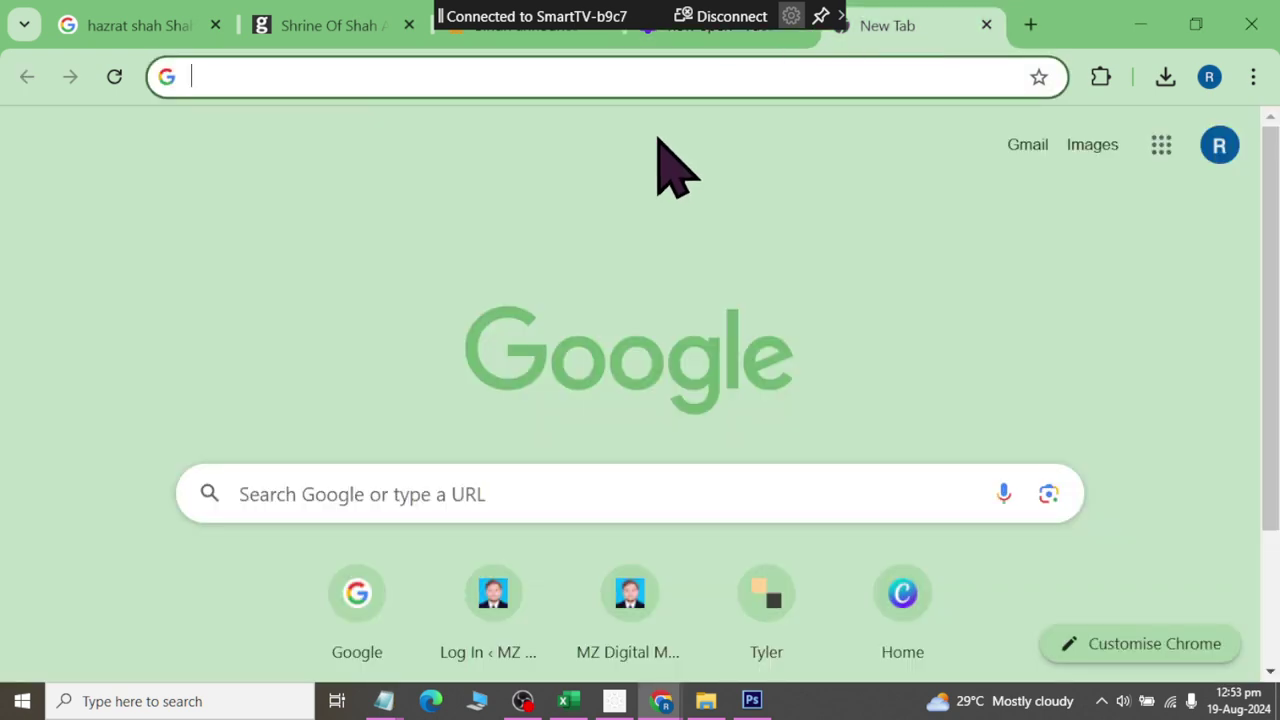
text(google.com)
key(Return)
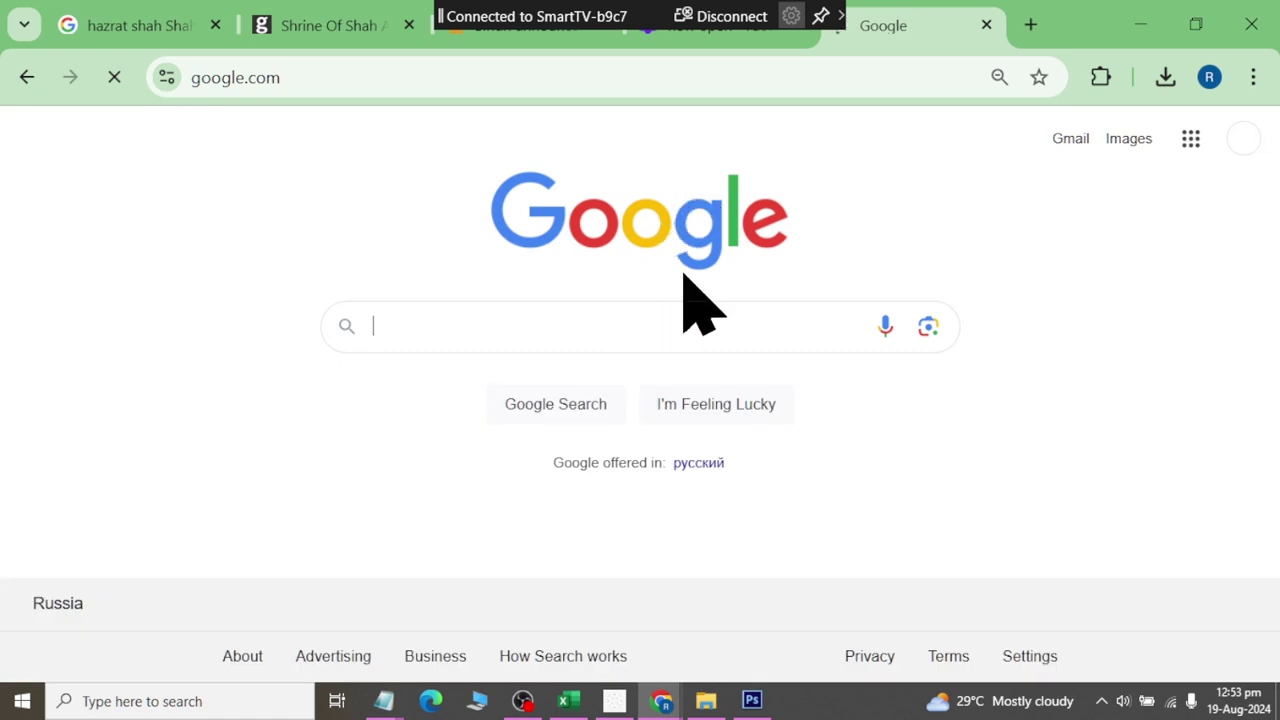
text(pexel.)
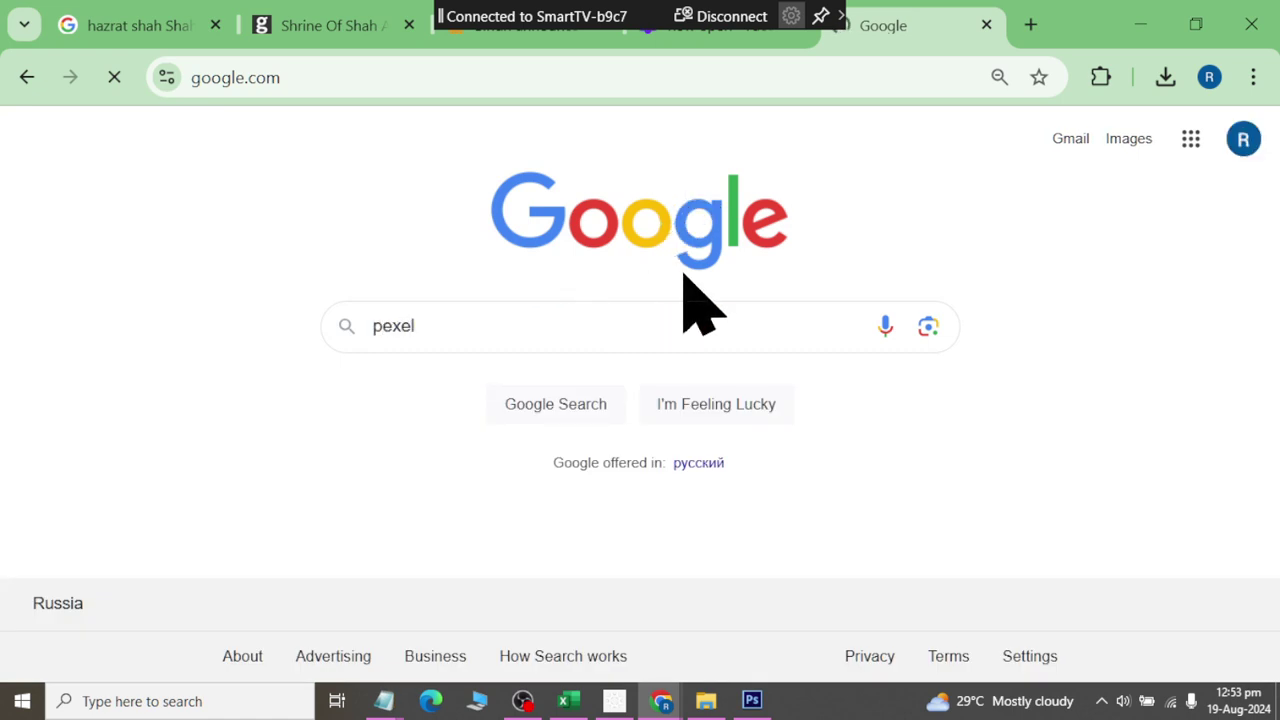
text(s.com)
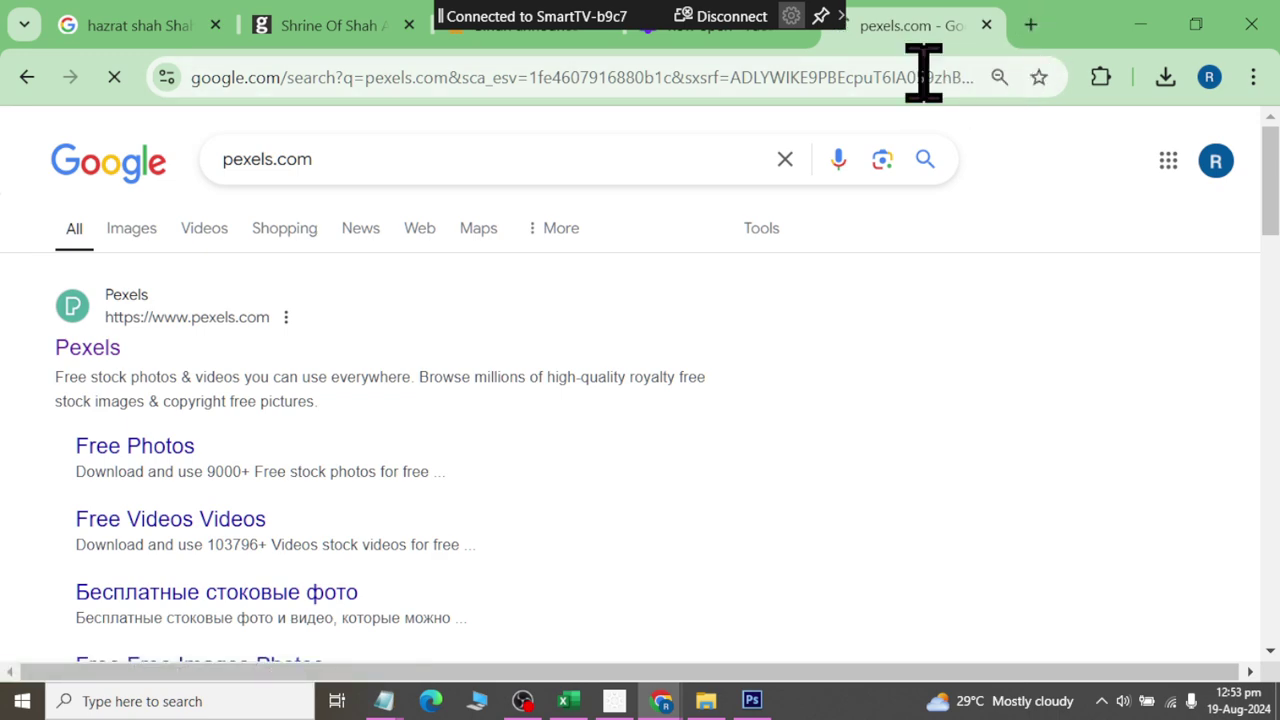
Step: Go to the Pexels tab, accept cookies and type 'texture' into the photo search
click(740, 38)
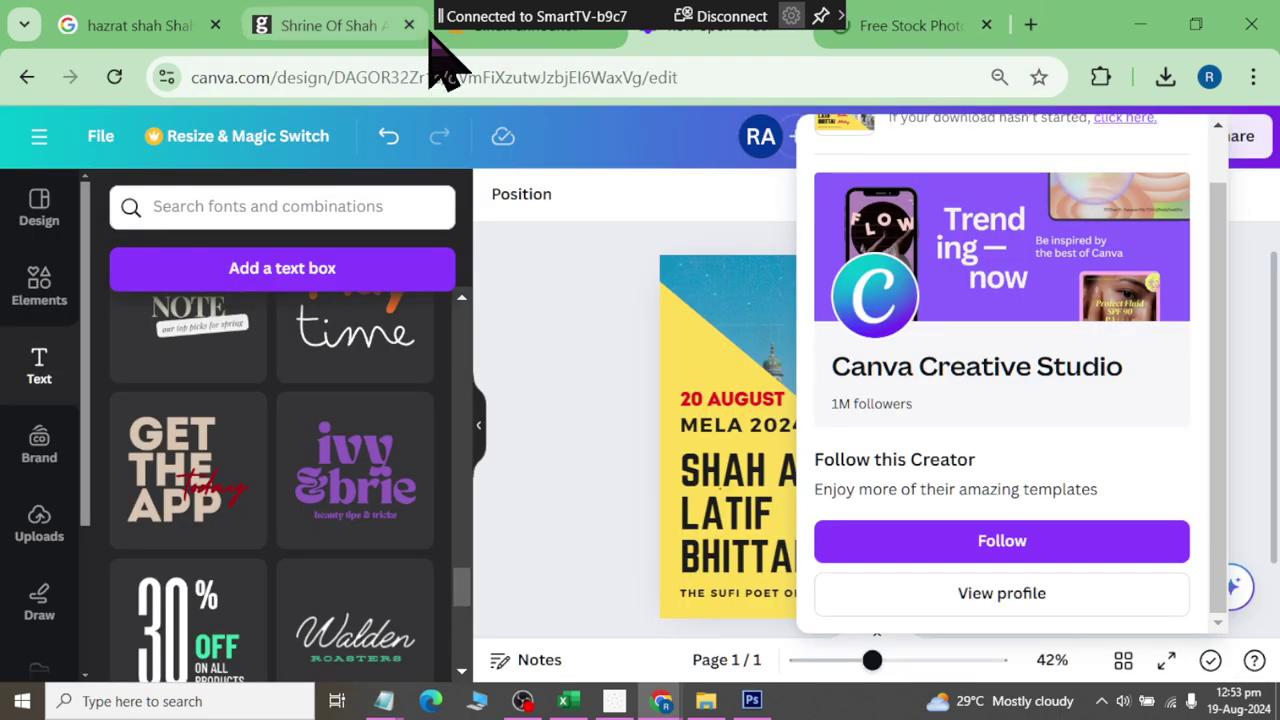
click(460, 34)
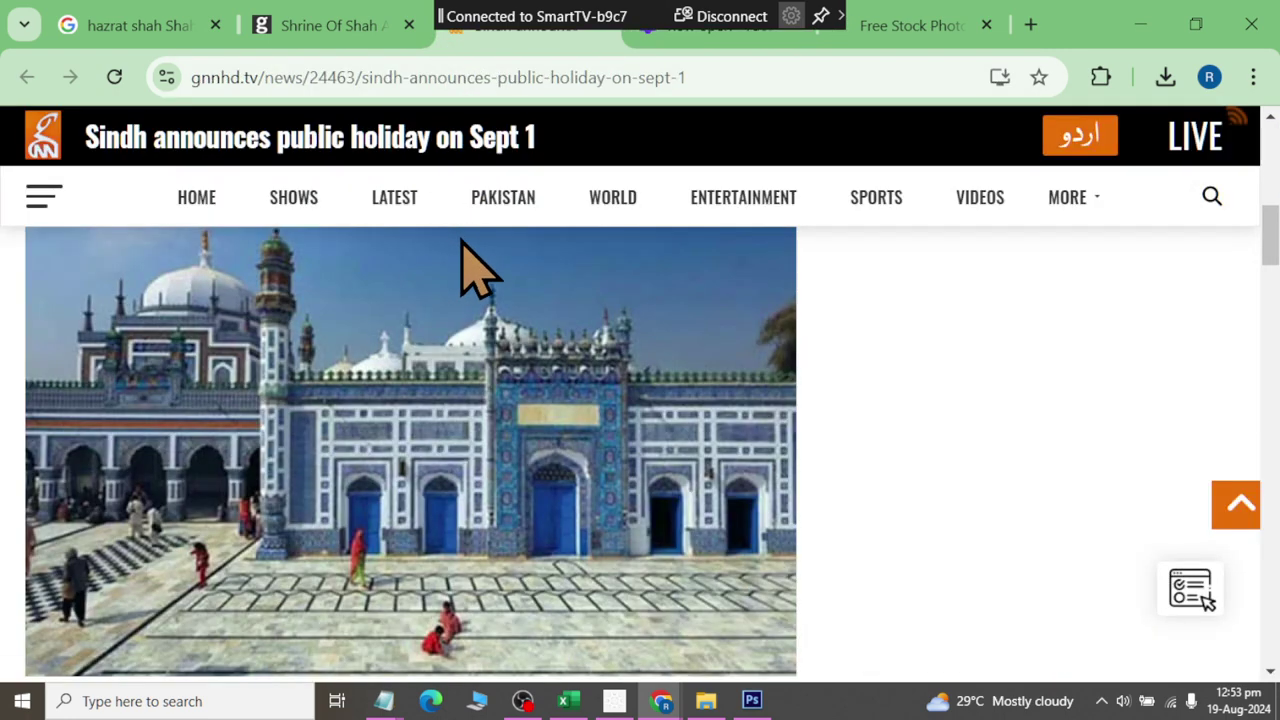
scroll(463, 260, down, 4)
scroll(463, 265, down, 2)
scroll(500, 240, up, 8)
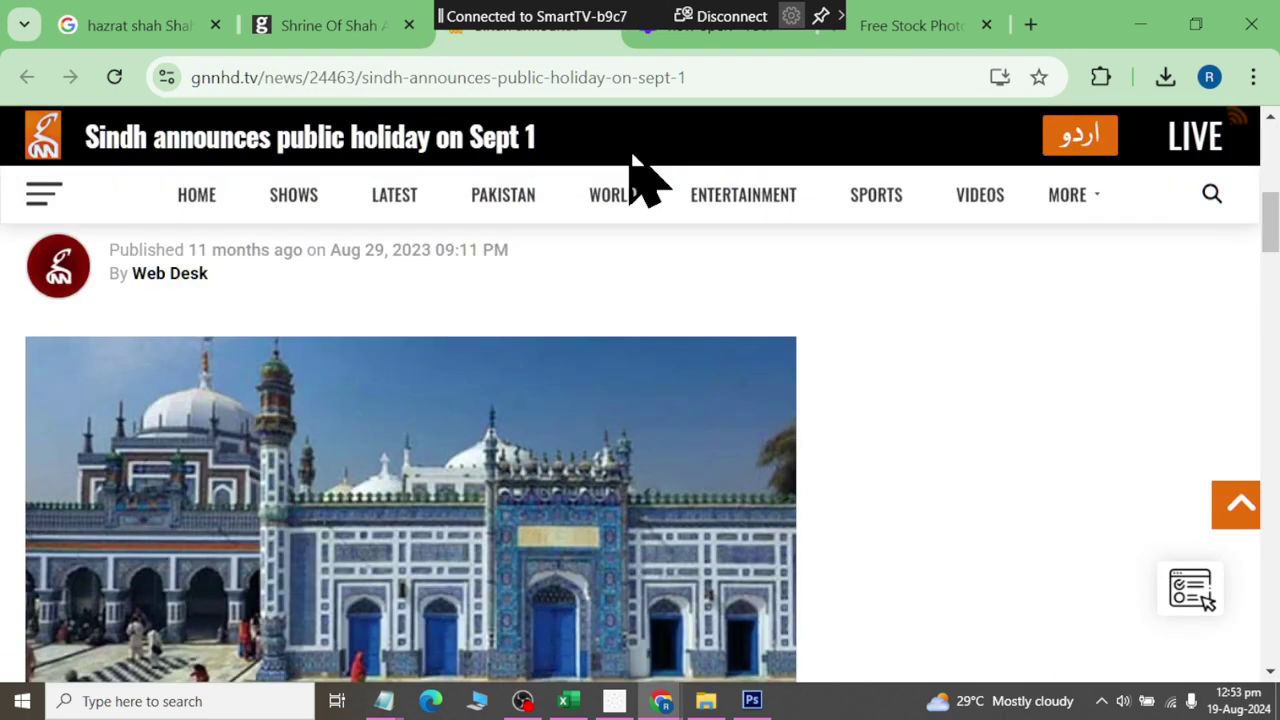
click(882, 24)
click(528, 510)
text(t)
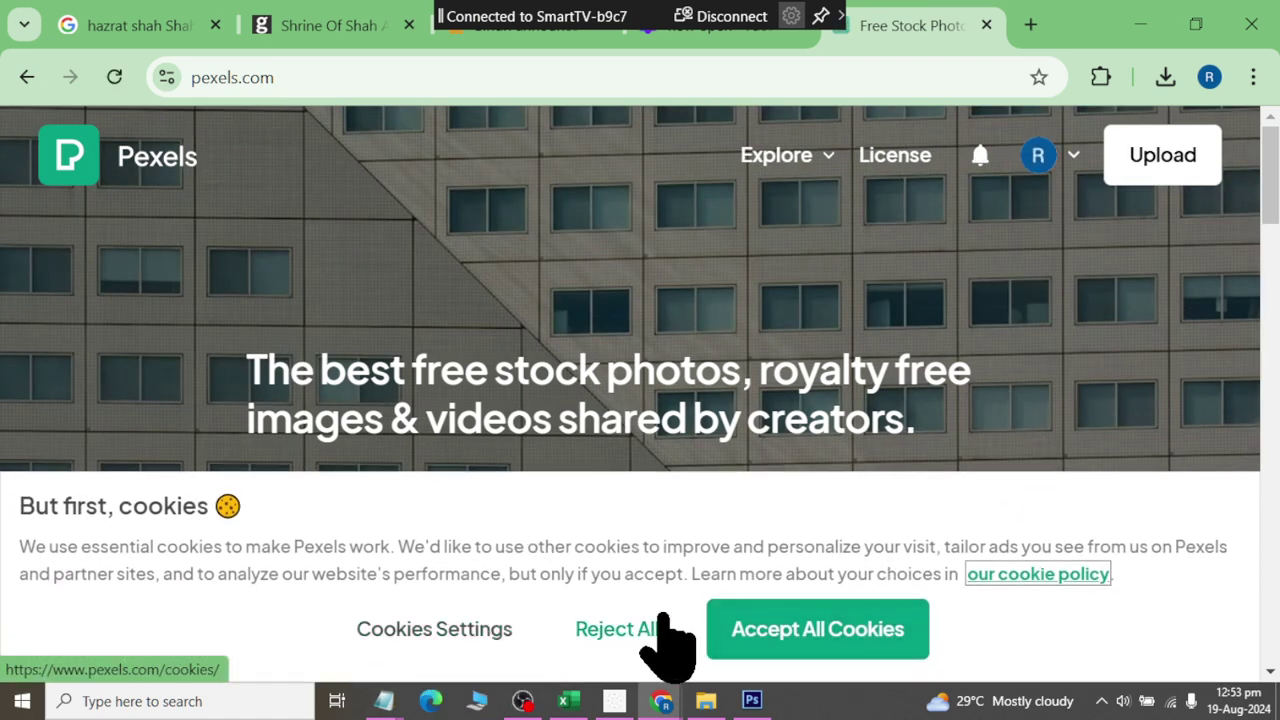
click(809, 645)
text(e)
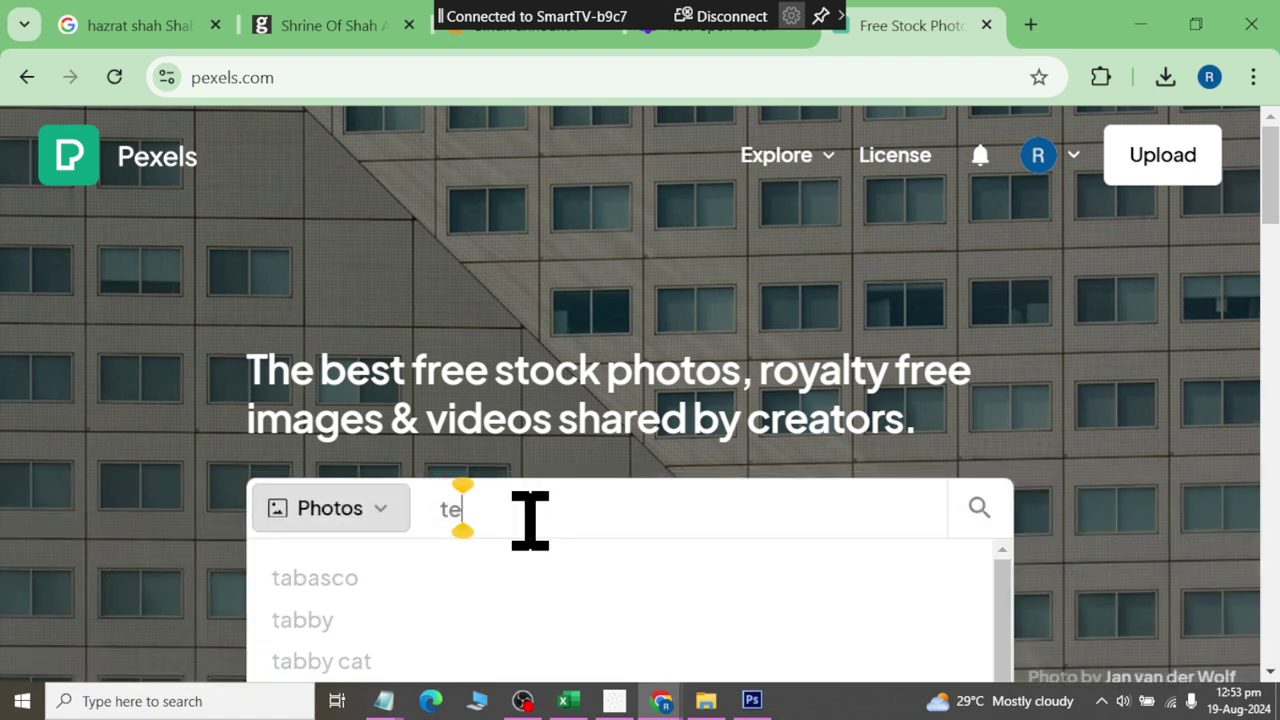
text(xtu)
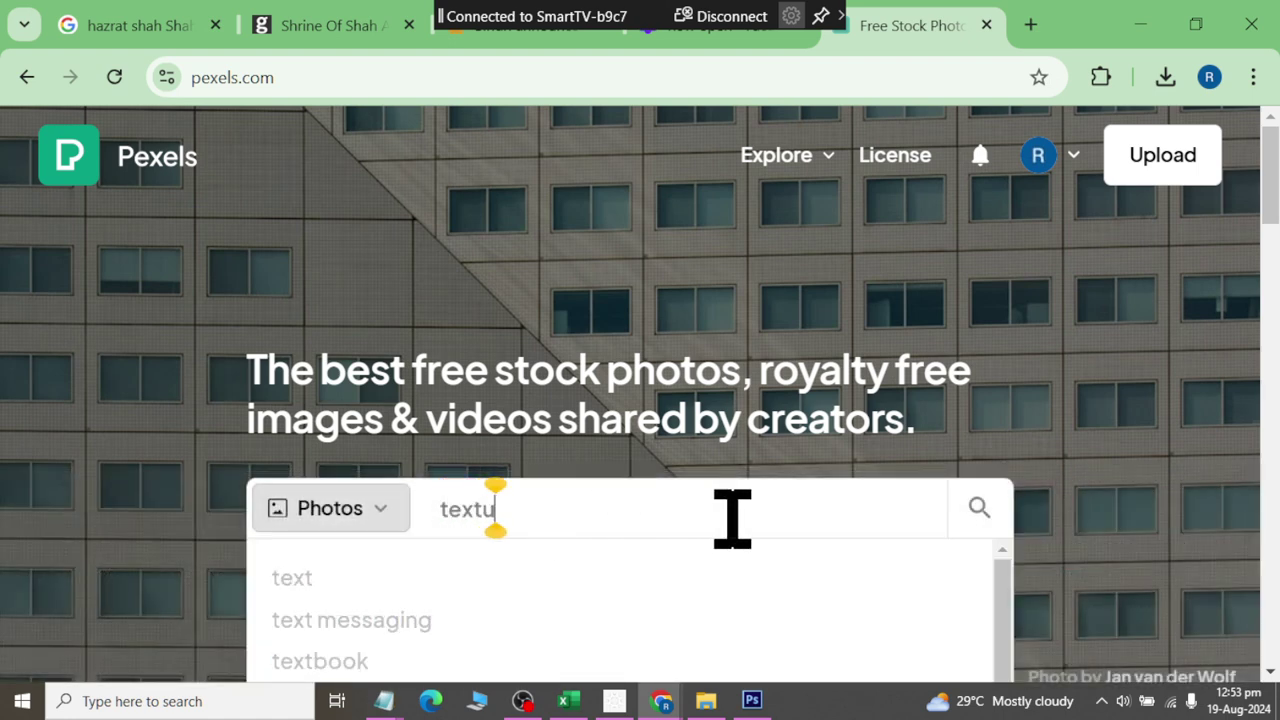
text(re)
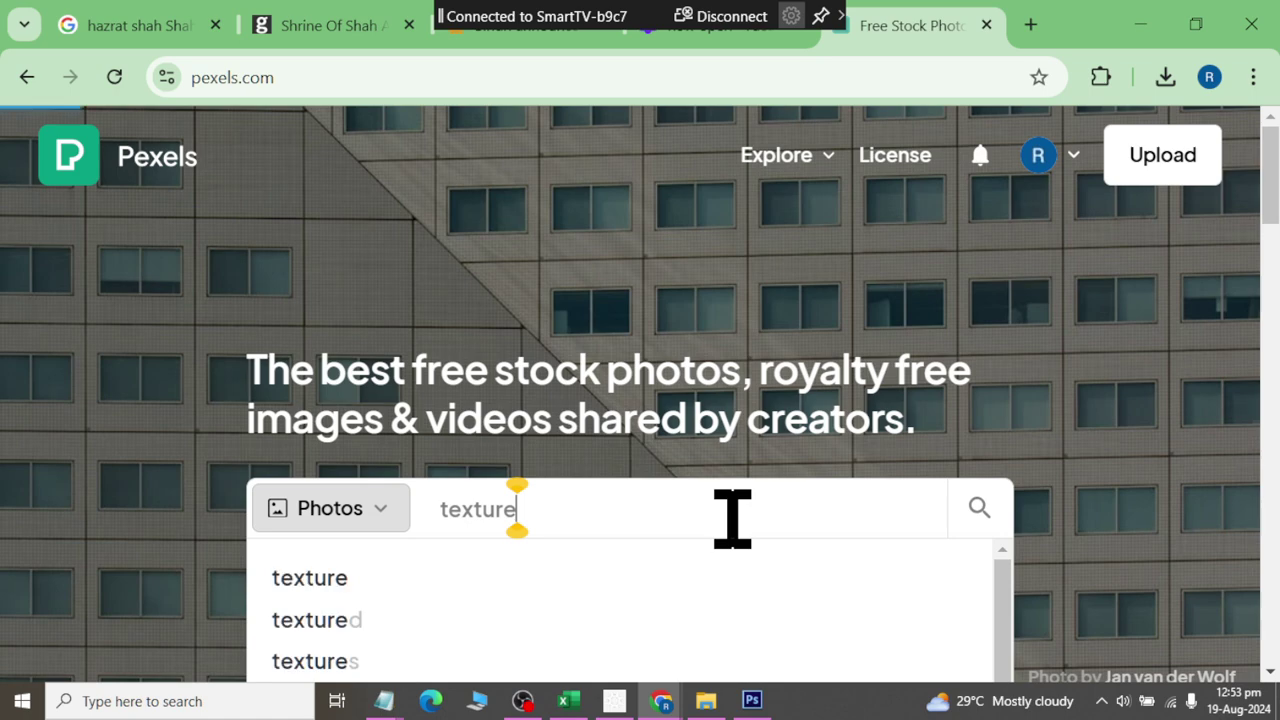
Step: Search Pexels for texture, download a grey stone photo, and close the thank-you popup
click(318, 580)
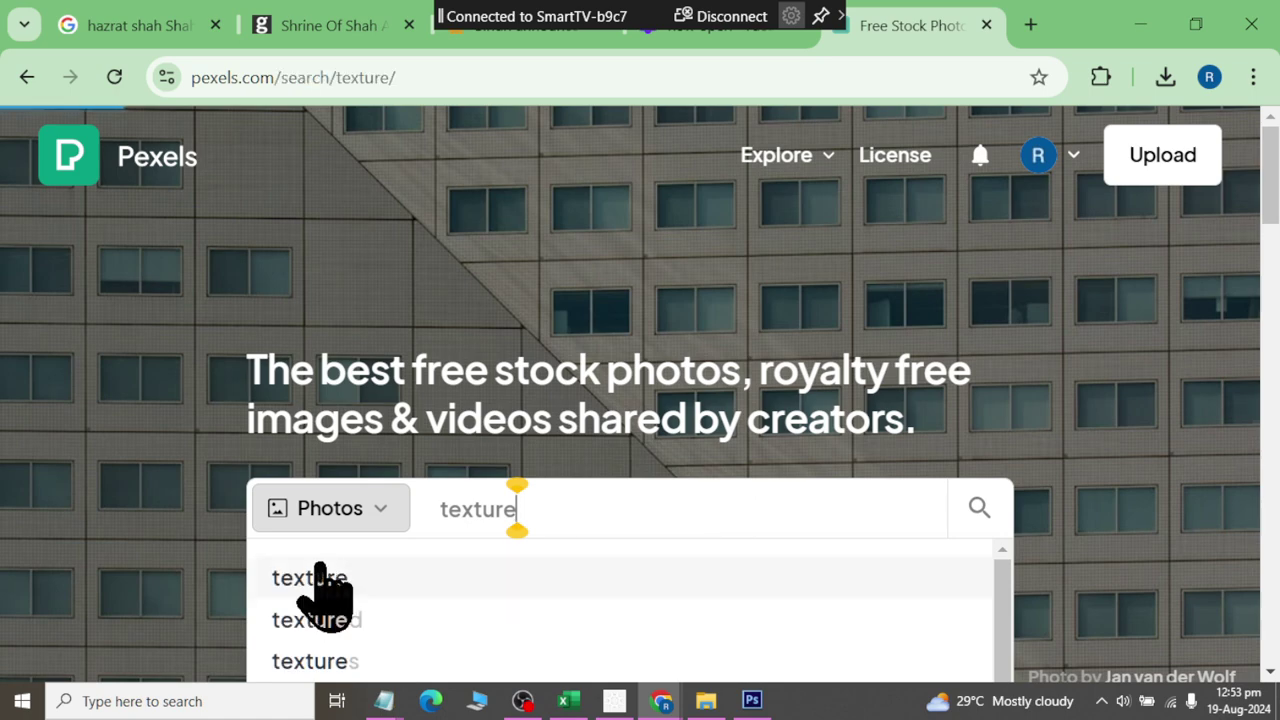
scroll(850, 300, down, 2)
scroll(855, 330, down, 5)
scroll(850, 355, down, 2)
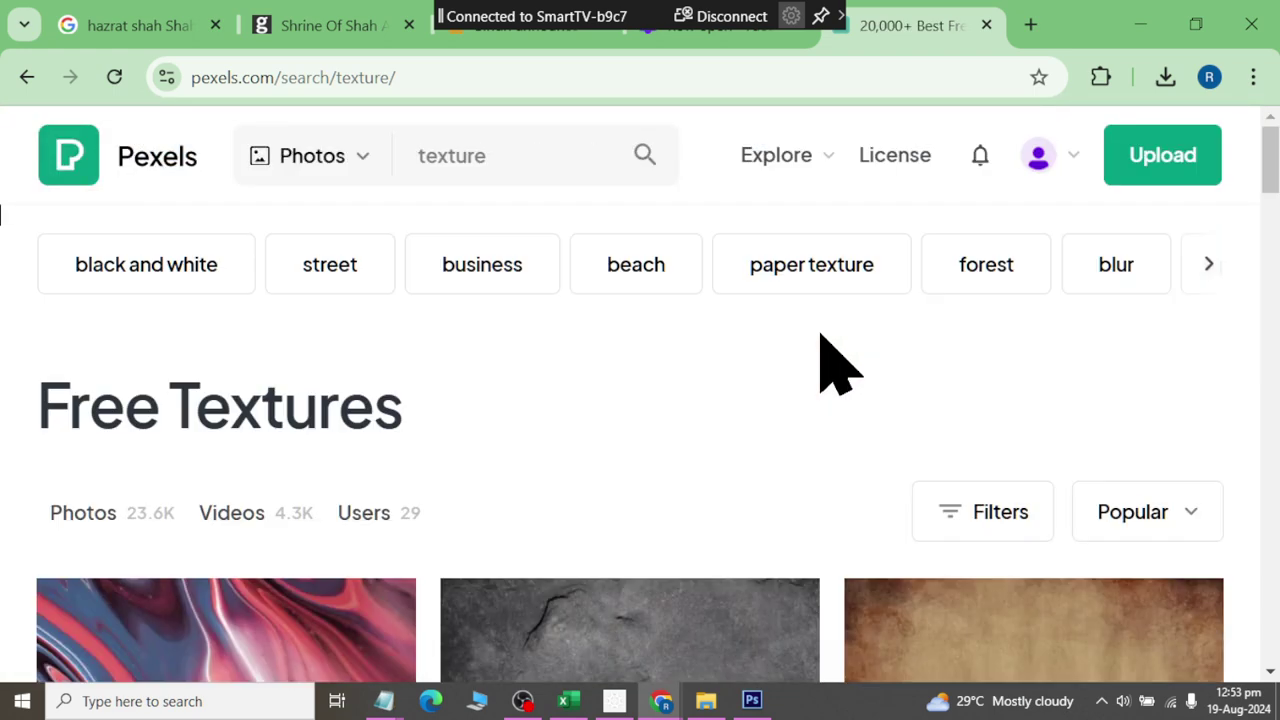
scroll(820, 363, down, 1)
scroll(820, 363, down, 2)
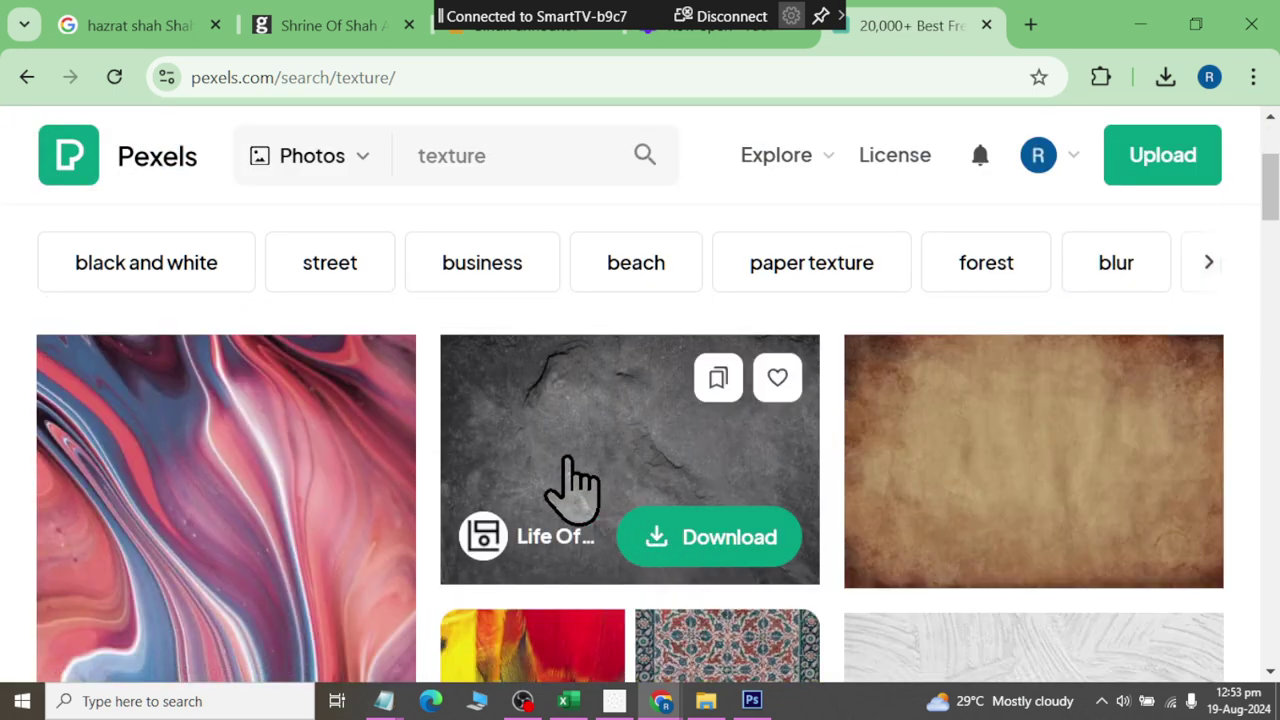
scroll(870, 515, up, 2)
scroll(940, 495, down, 2)
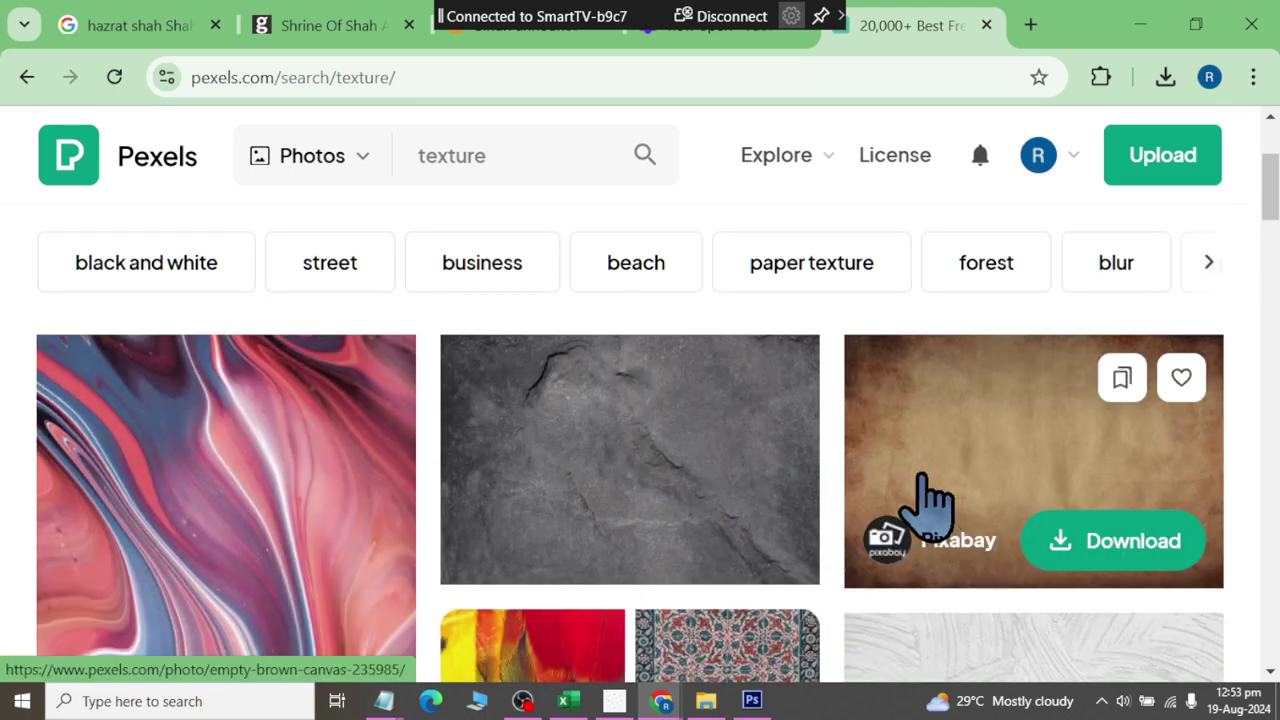
click(740, 545)
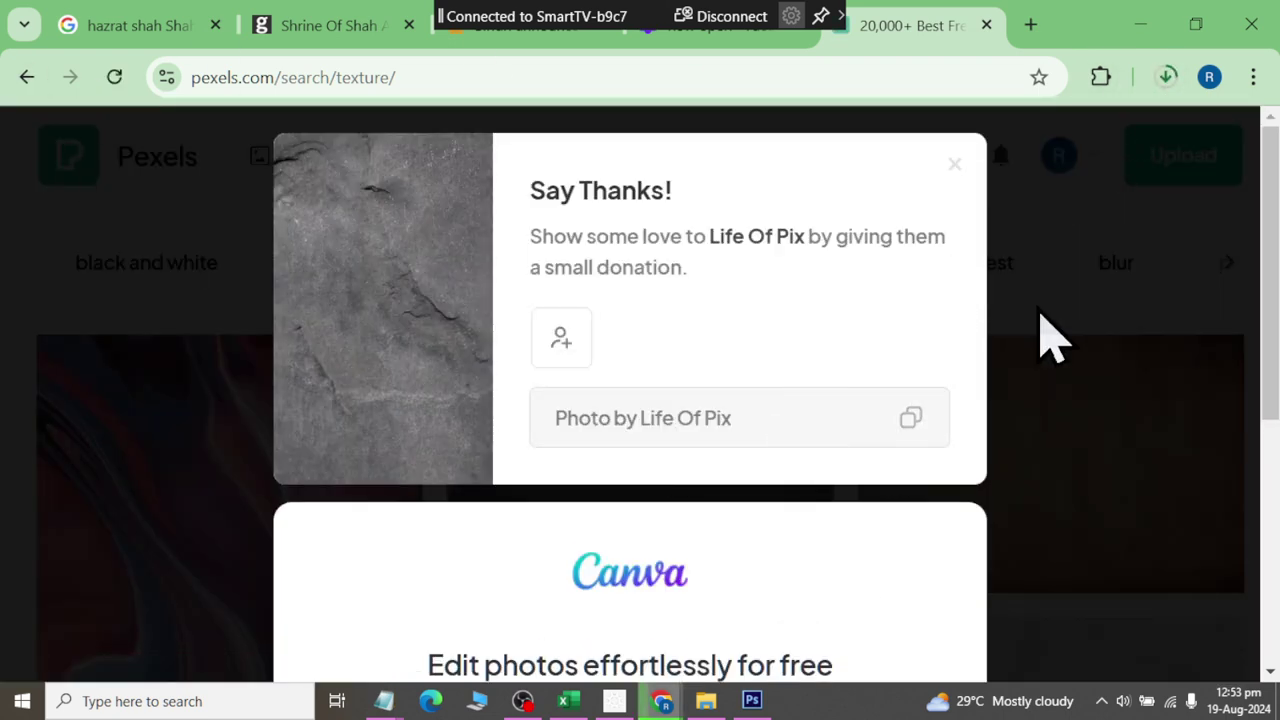
click(1068, 305)
Step: Download the wooden planks and tree stump texture photos, dismissing the thank-you popups
scroll(1006, 394, down, 3)
scroll(1000, 420, down, 2)
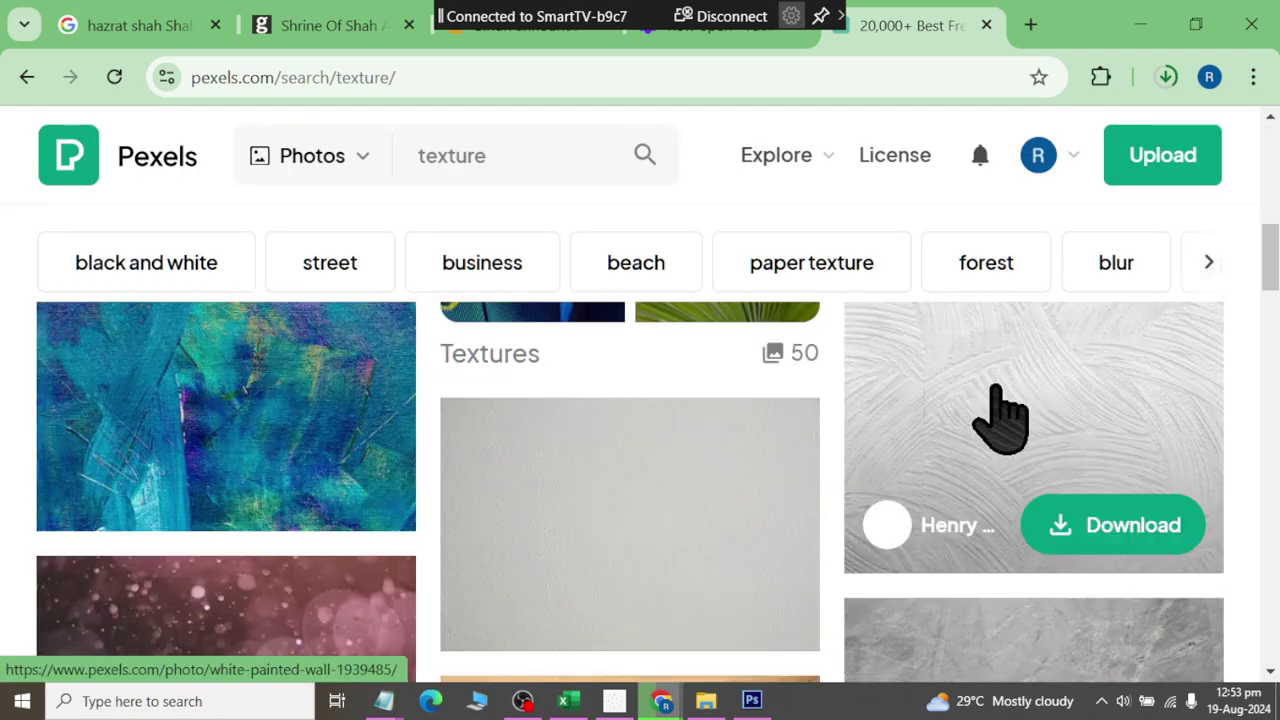
scroll(1000, 425, up, 2)
scroll(1029, 543, down, 5)
scroll(749, 514, up, 2)
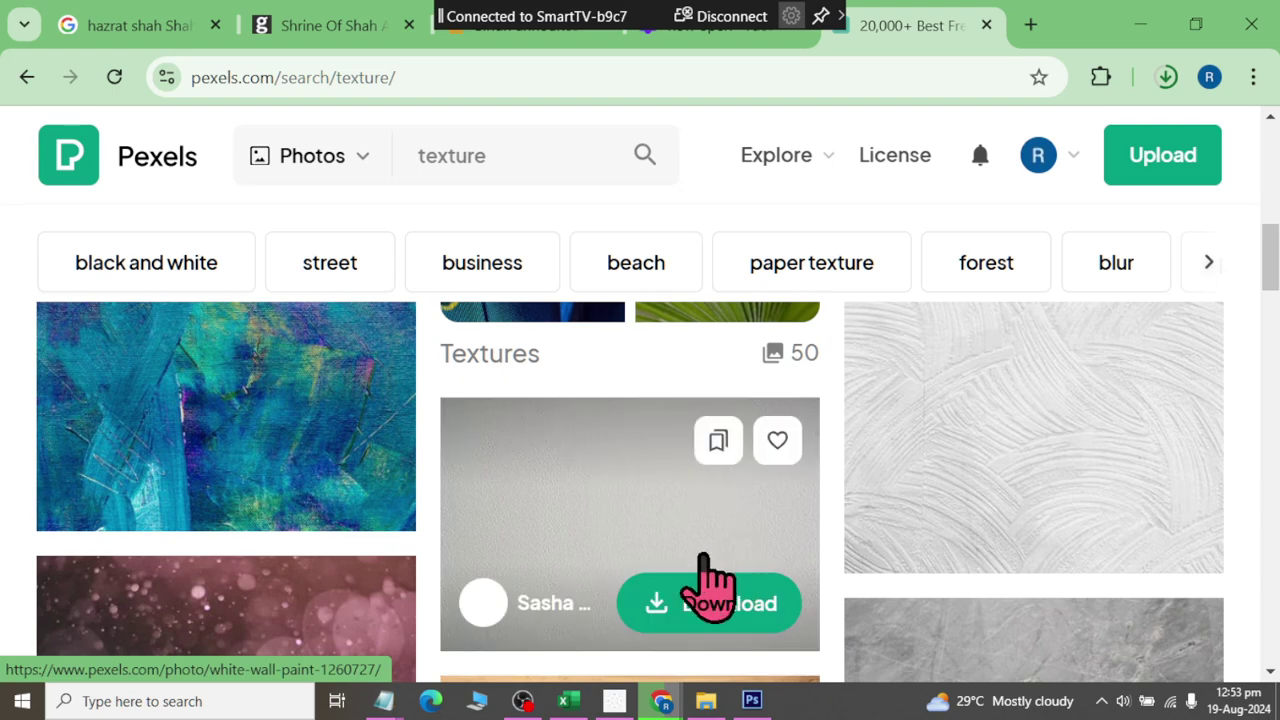
scroll(1157, 571, down, 1)
scroll(971, 571, down, 1)
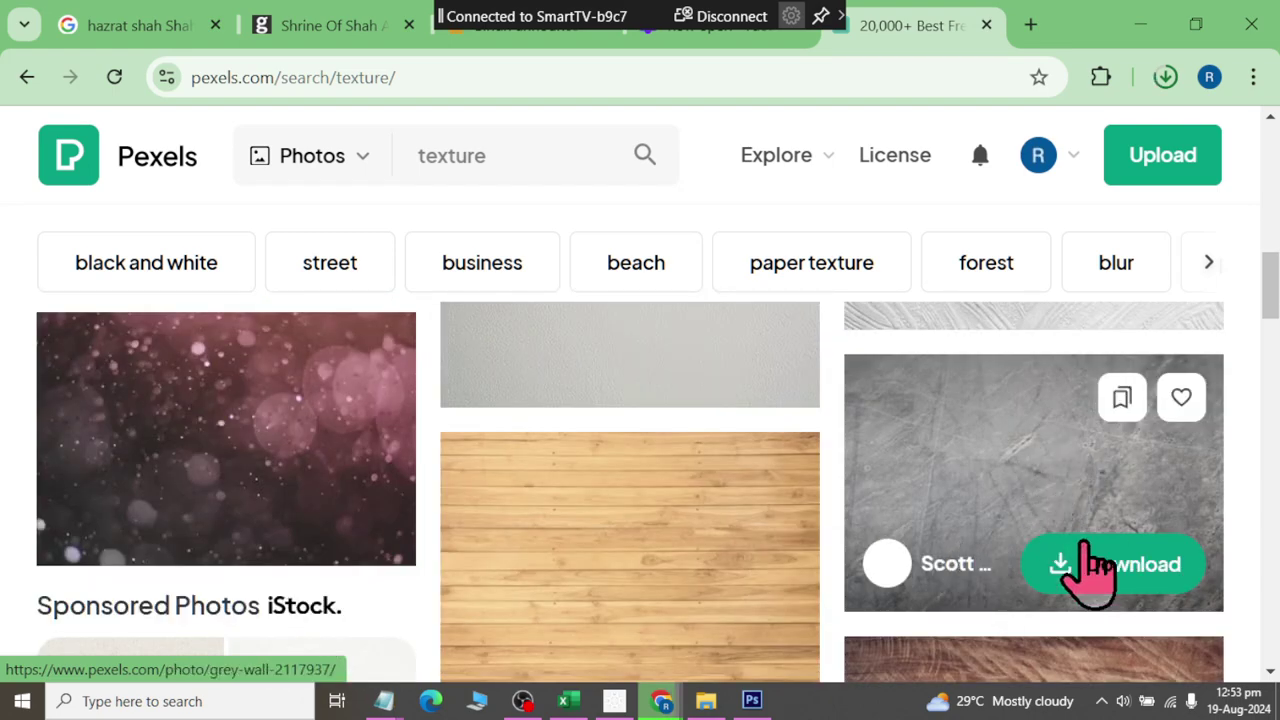
scroll(943, 594, down, 2)
click(712, 530)
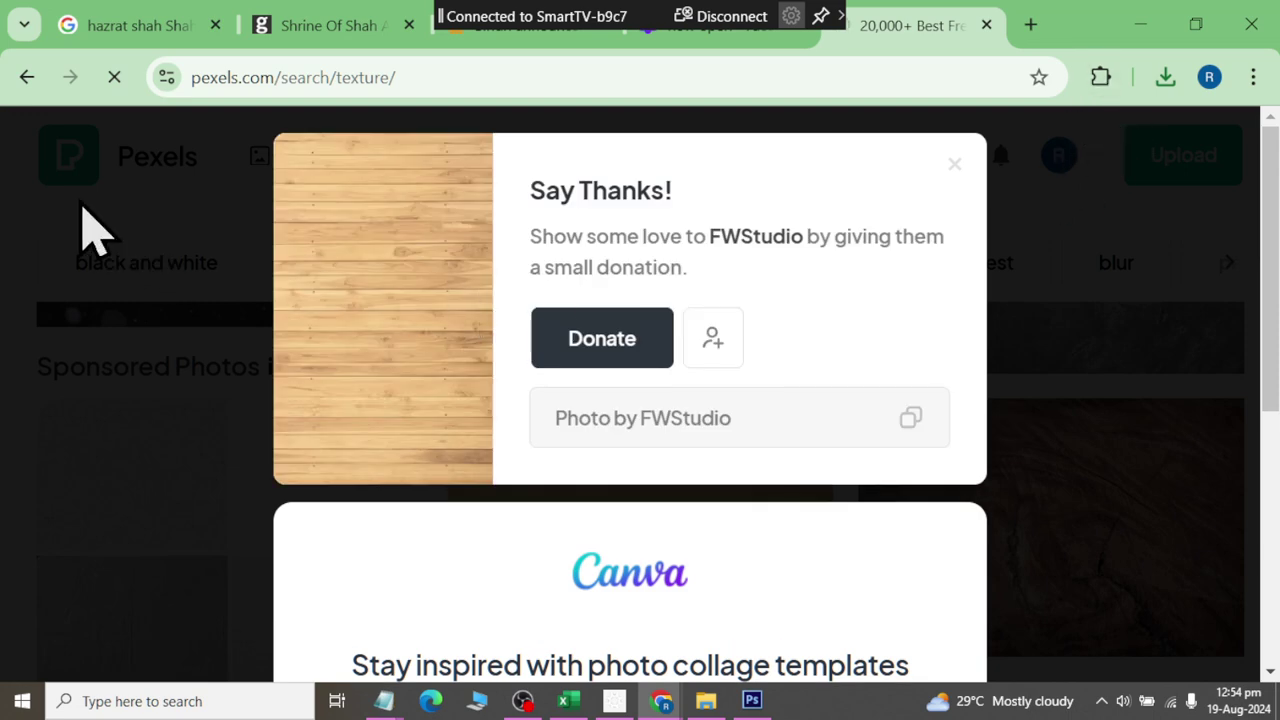
click(43, 114)
mouse_move(1033, 519)
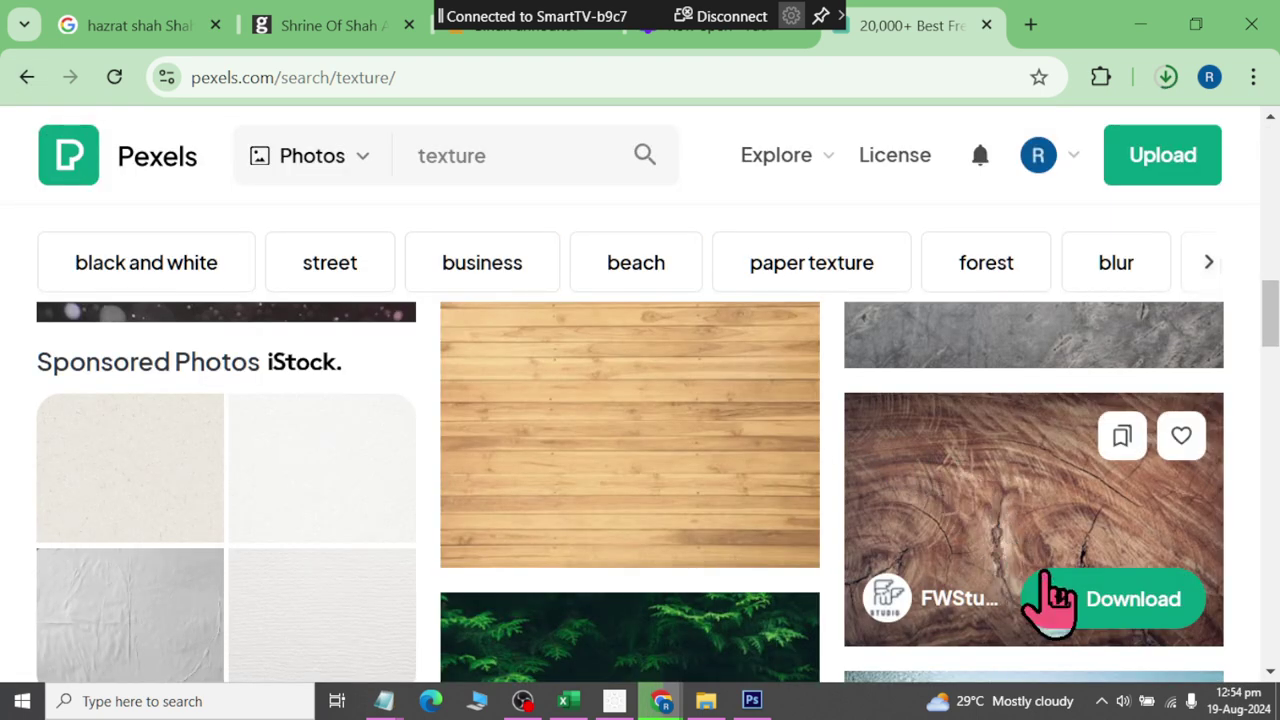
click(1108, 614)
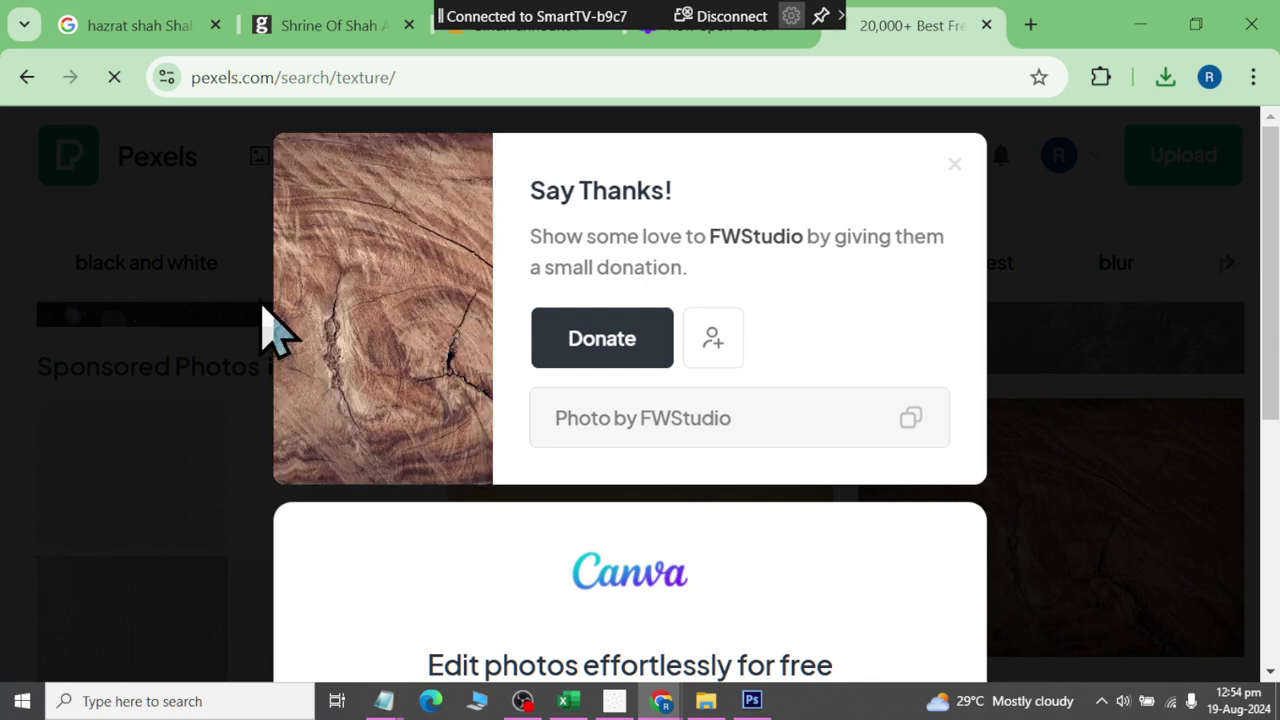
key(Escape)
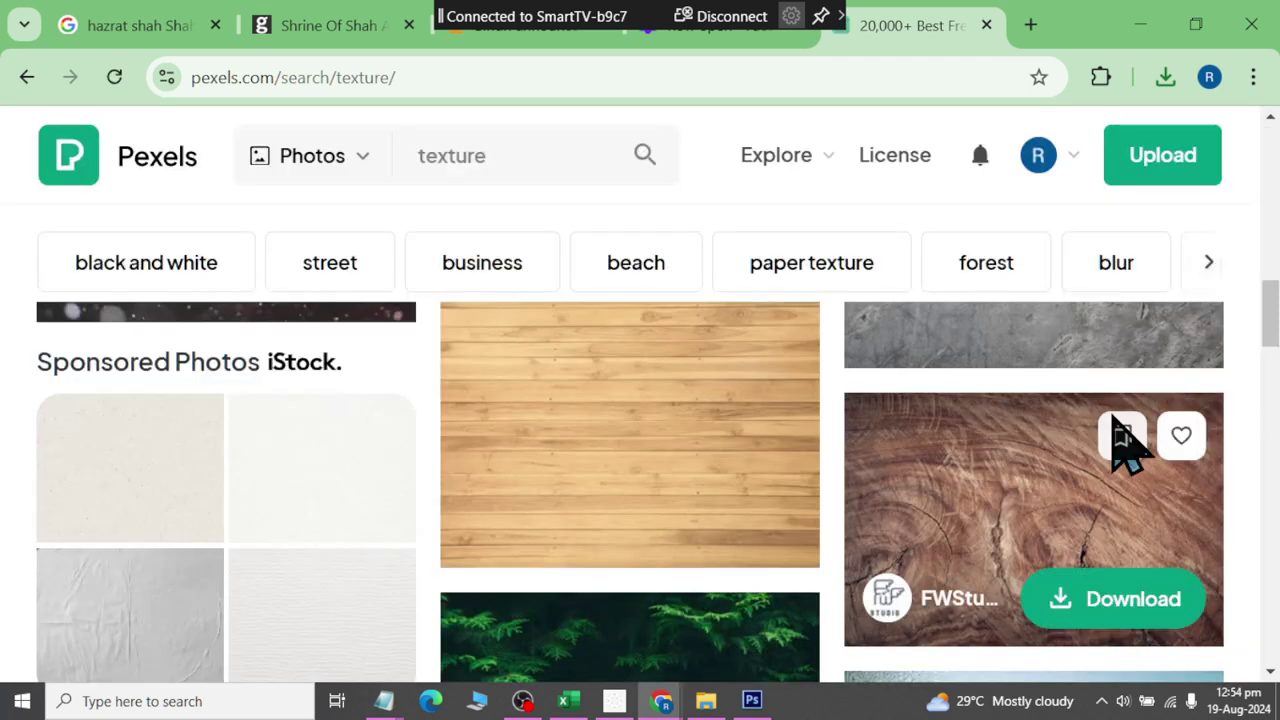
Step: Download another grey stone texture photo, then minimize Chrome to return to Photoshop
scroll(1140, 465, up, 2)
scroll(900, 505, down, 5)
scroll(443, 471, down, 3)
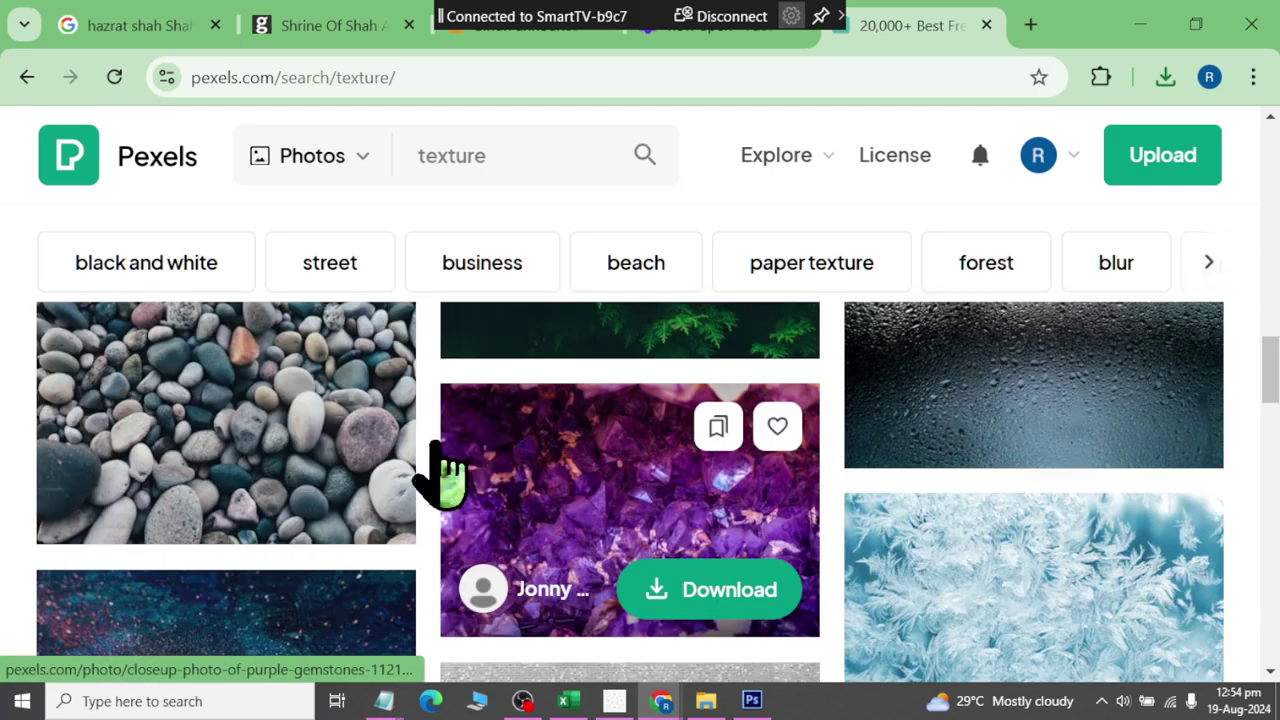
scroll(808, 525, down, 3)
scroll(808, 525, down, 1)
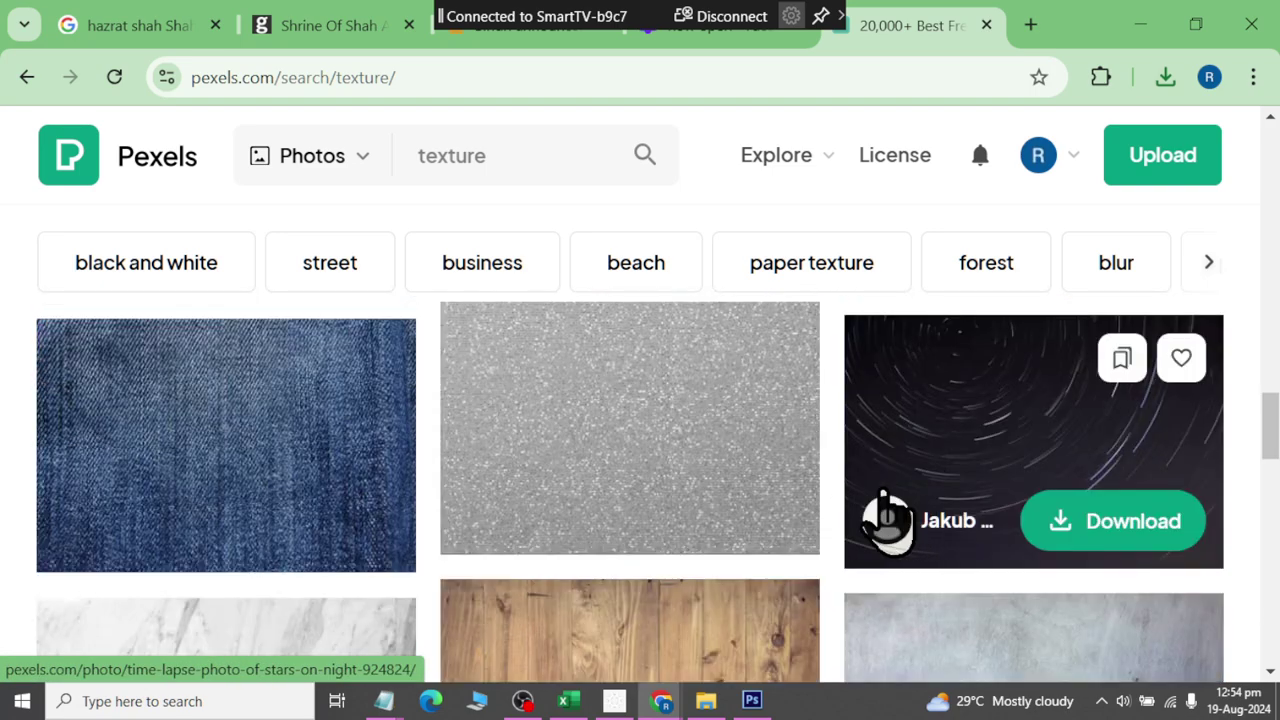
click(330, 530)
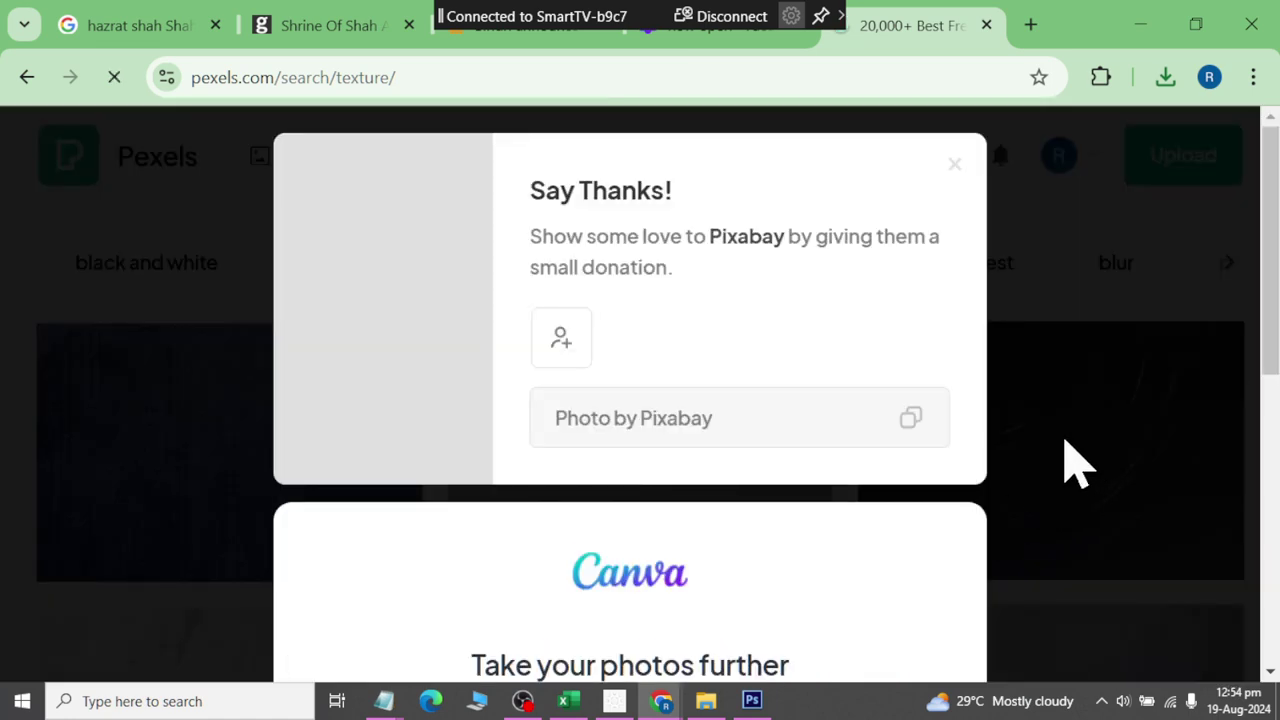
click(1139, 24)
Step: Open pexels-life-of-pix-8892.jpg from the Downloads folder via File > Open
click(52, 12)
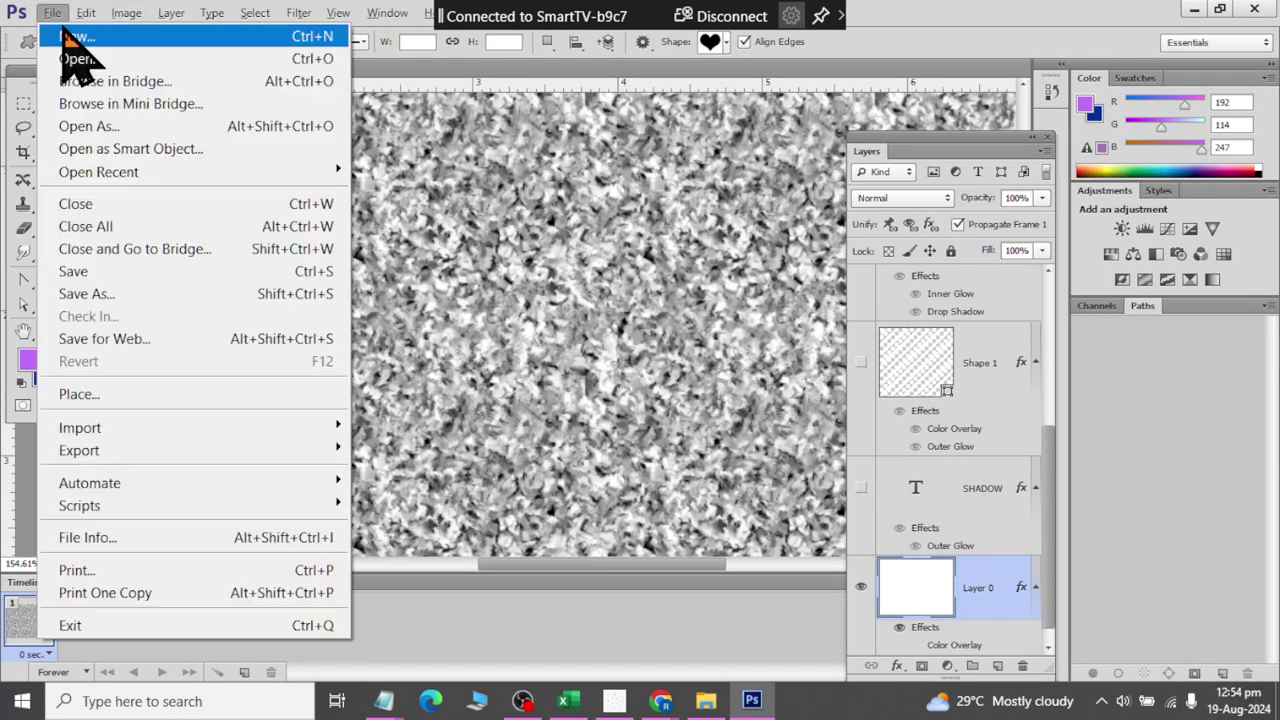
click(60, 62)
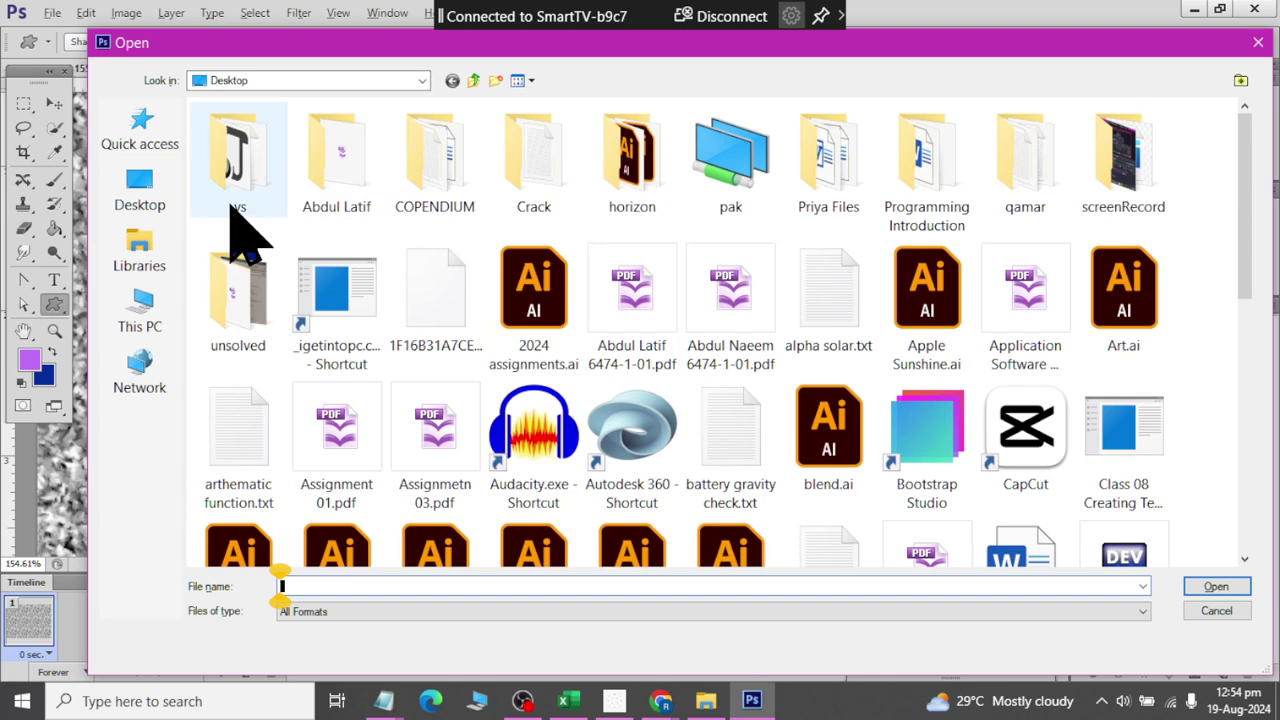
click(163, 255)
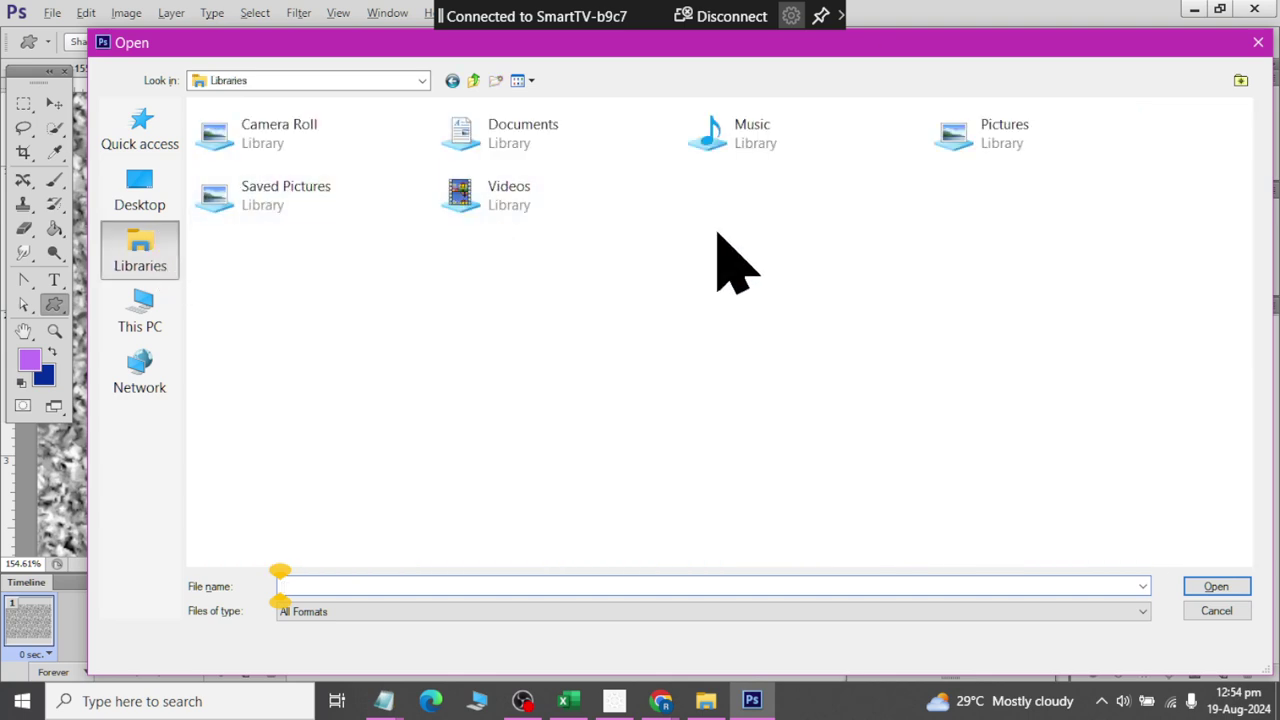
click(424, 80)
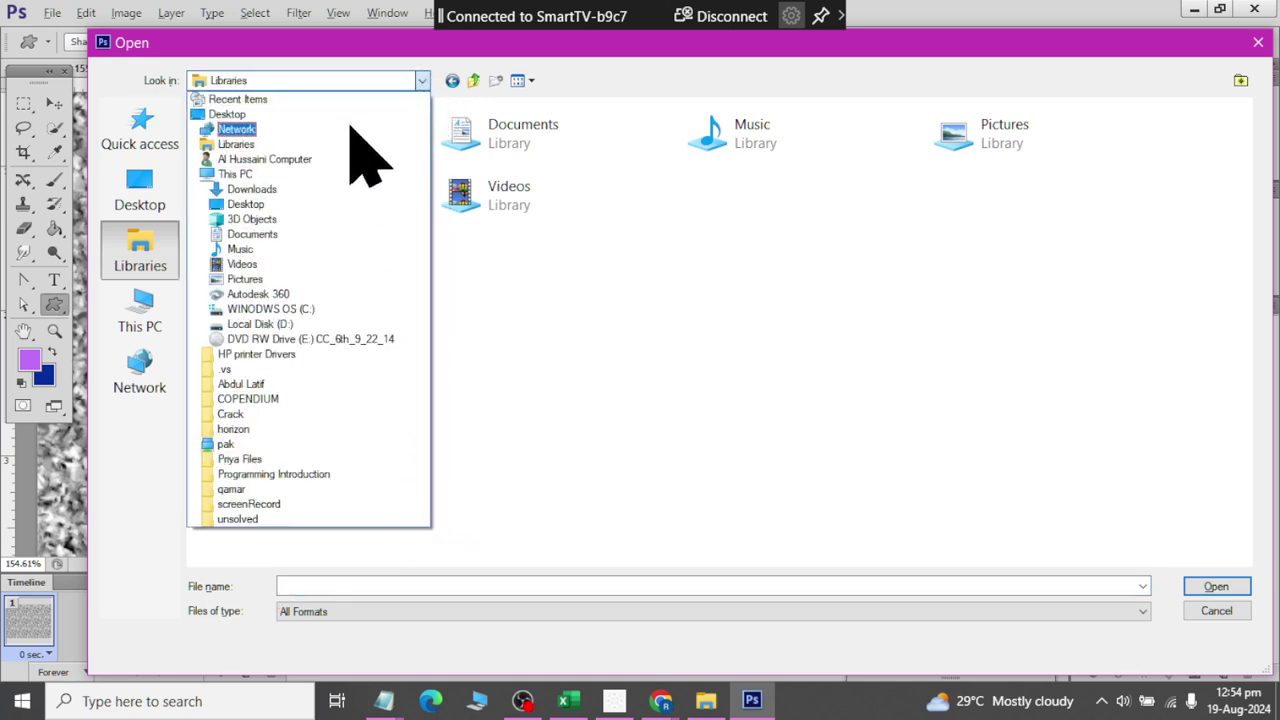
click(349, 190)
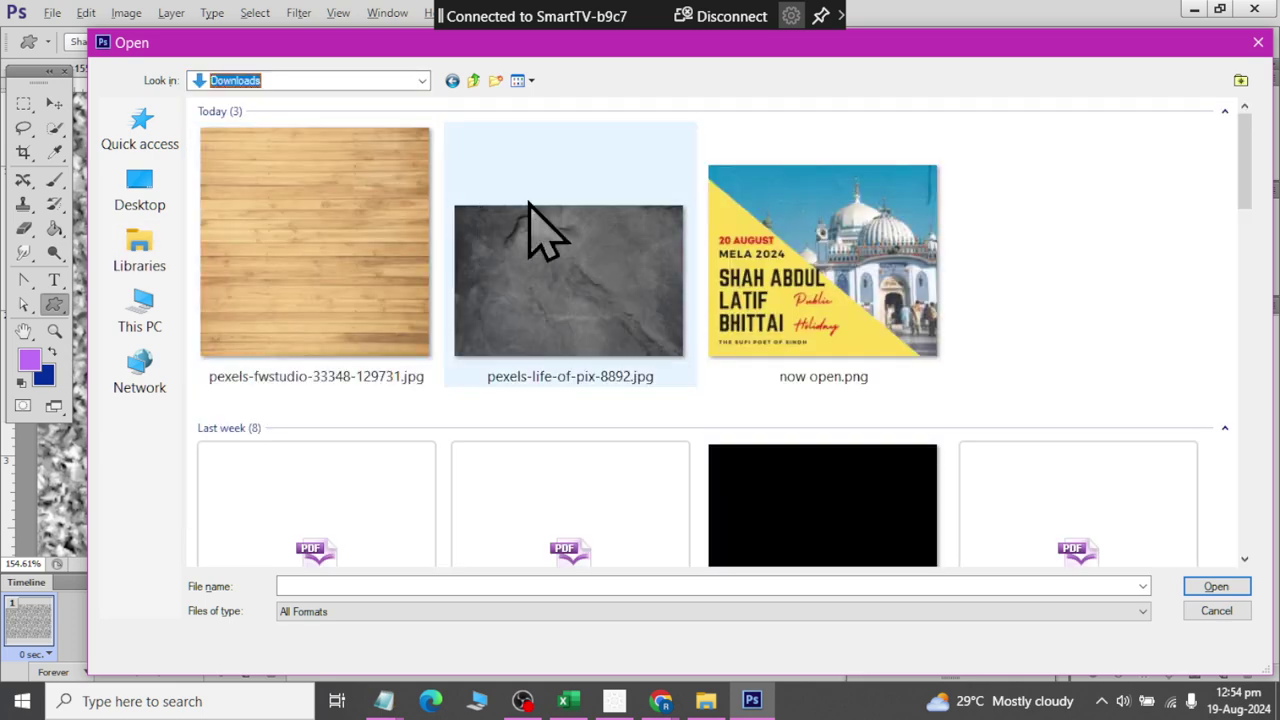
double_click(600, 330)
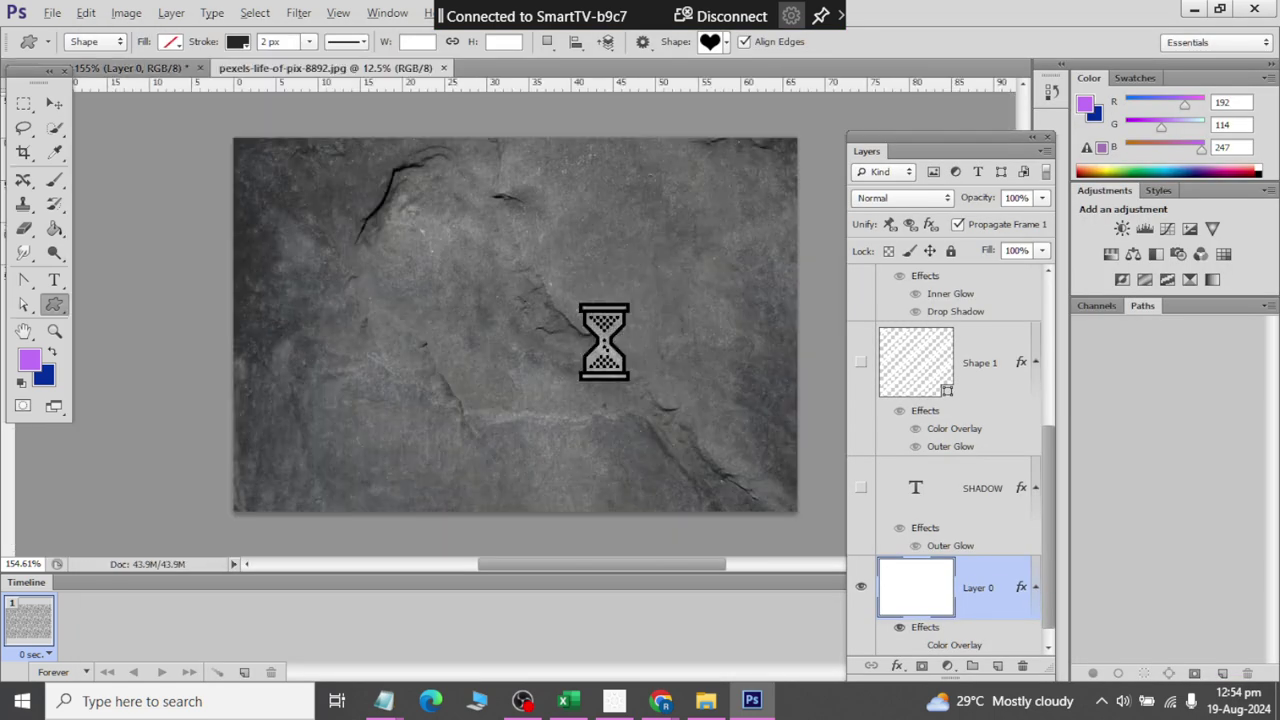
scroll(606, 338, up, 3)
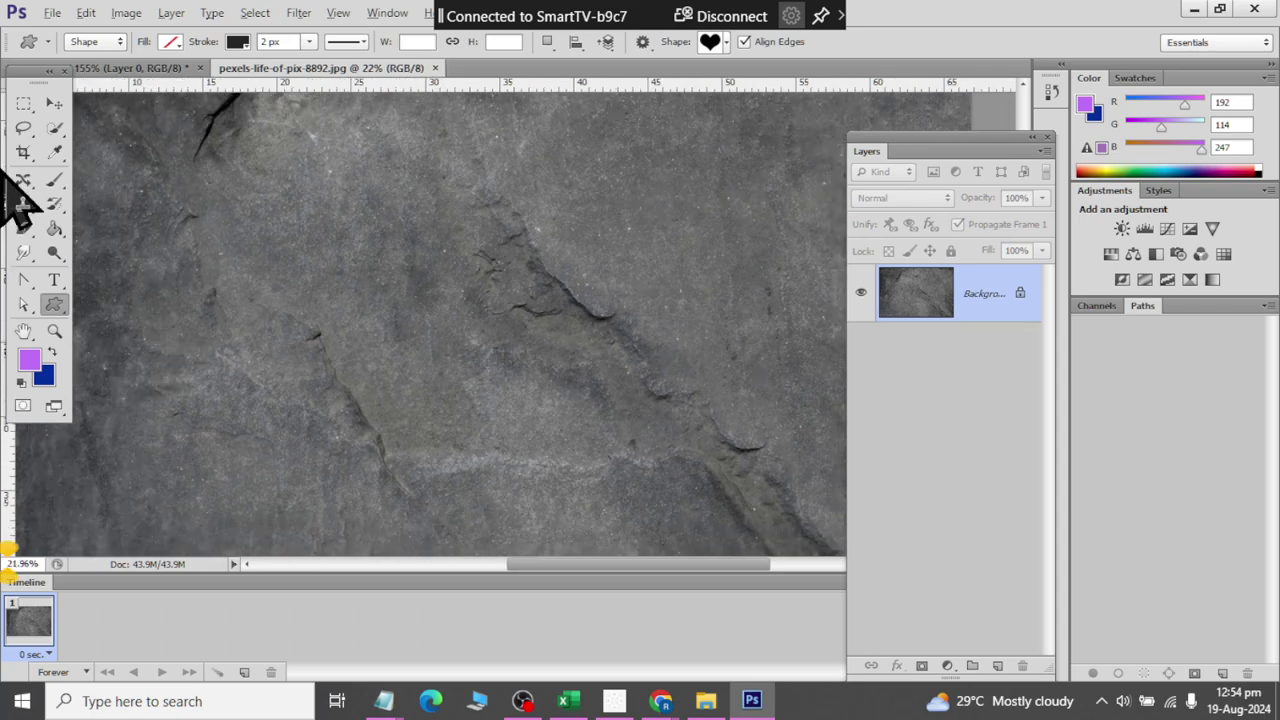
Step: Type black BOLD text on the stone and scale it up with Free Transform
key(t)
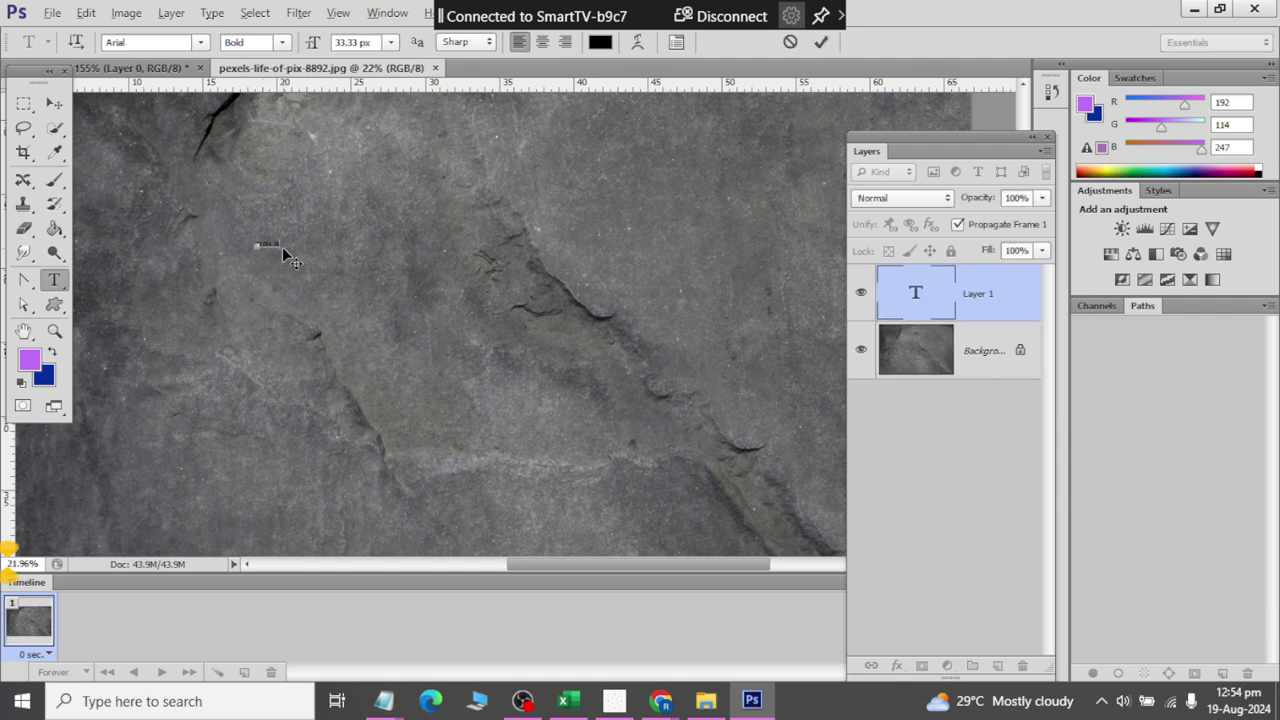
click(54, 104)
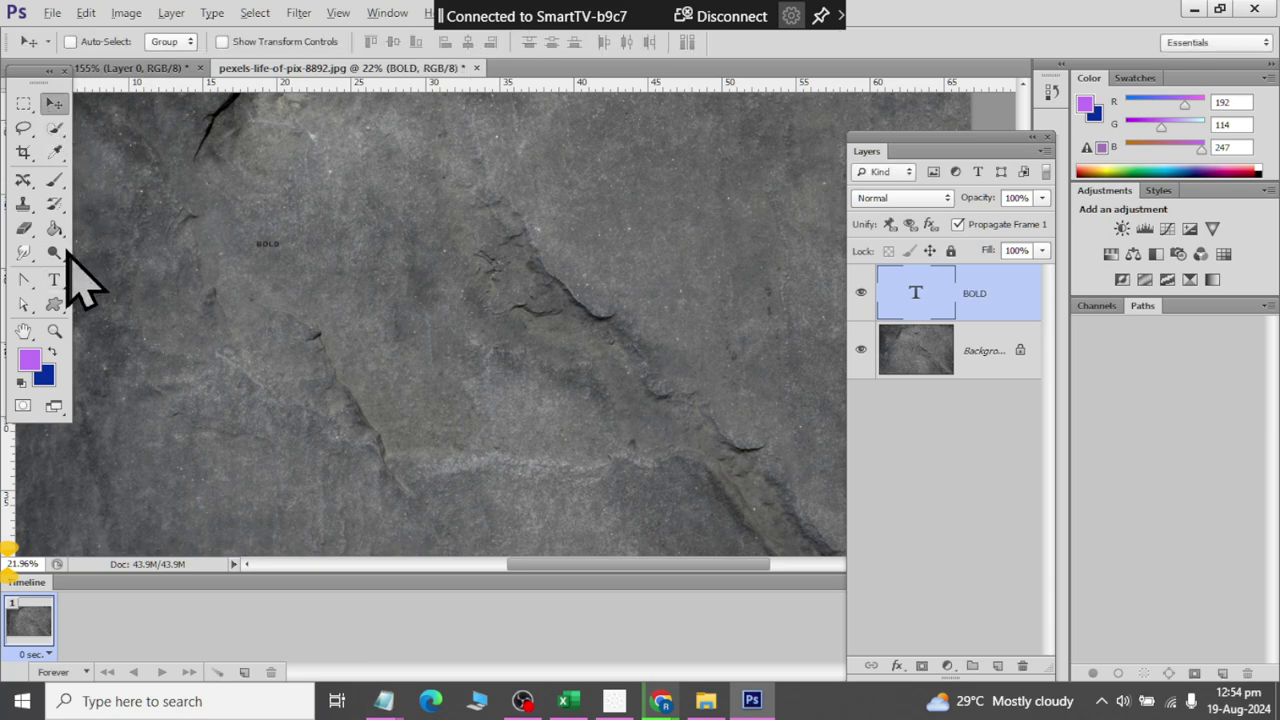
key(ctrl+t)
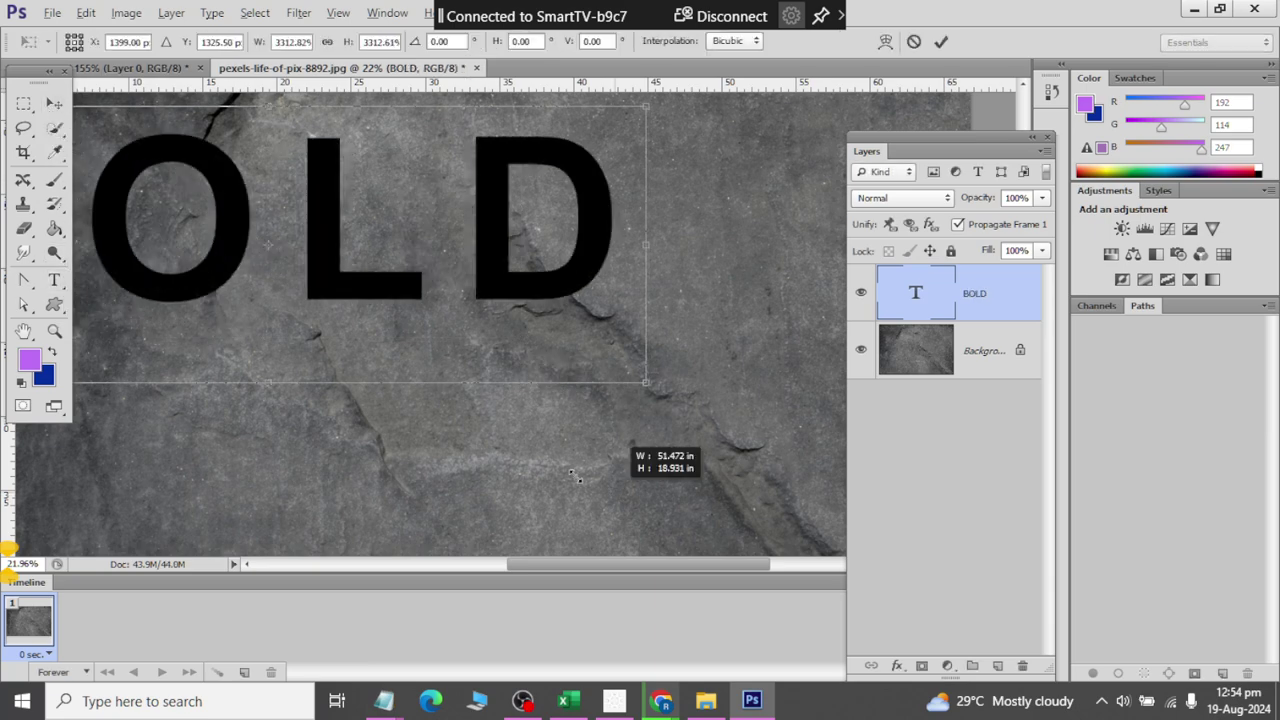
drag(285, 262, 560, 420)
drag(423, 257, 630, 283)
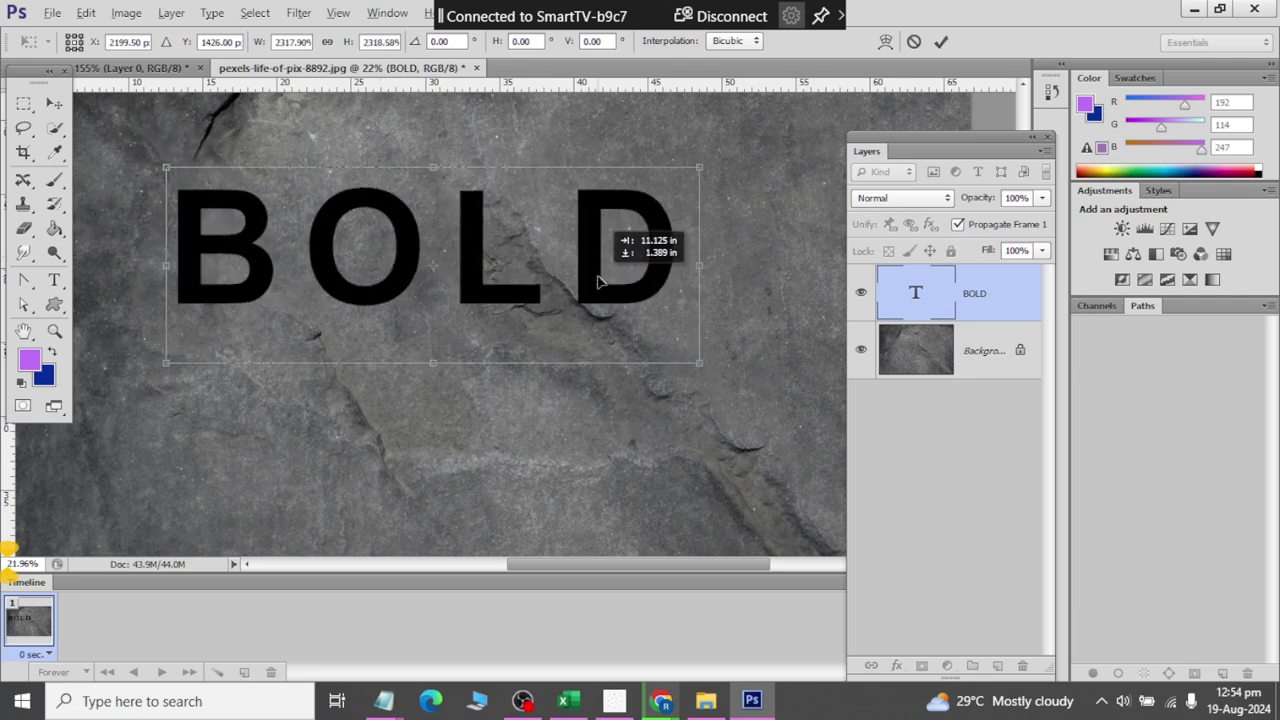
Step: Position and apply the enlarged BOLD text, then open its Layer Style settings
click(54, 104)
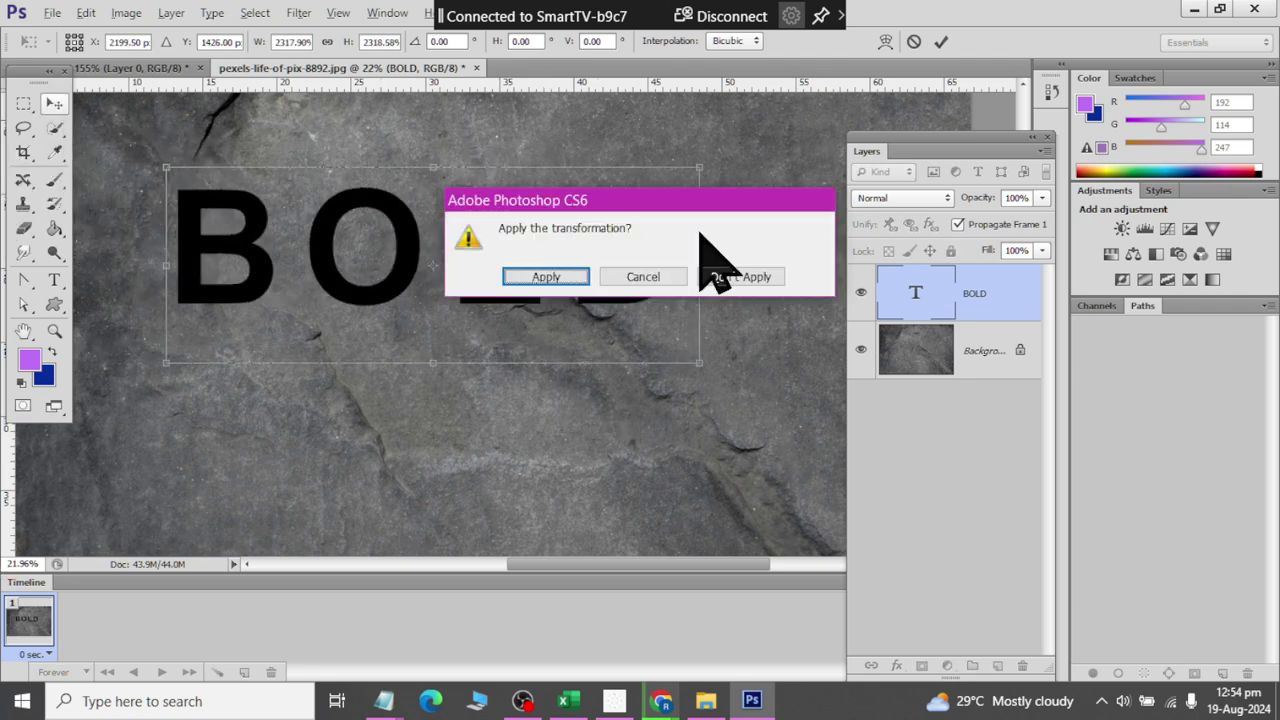
click(566, 280)
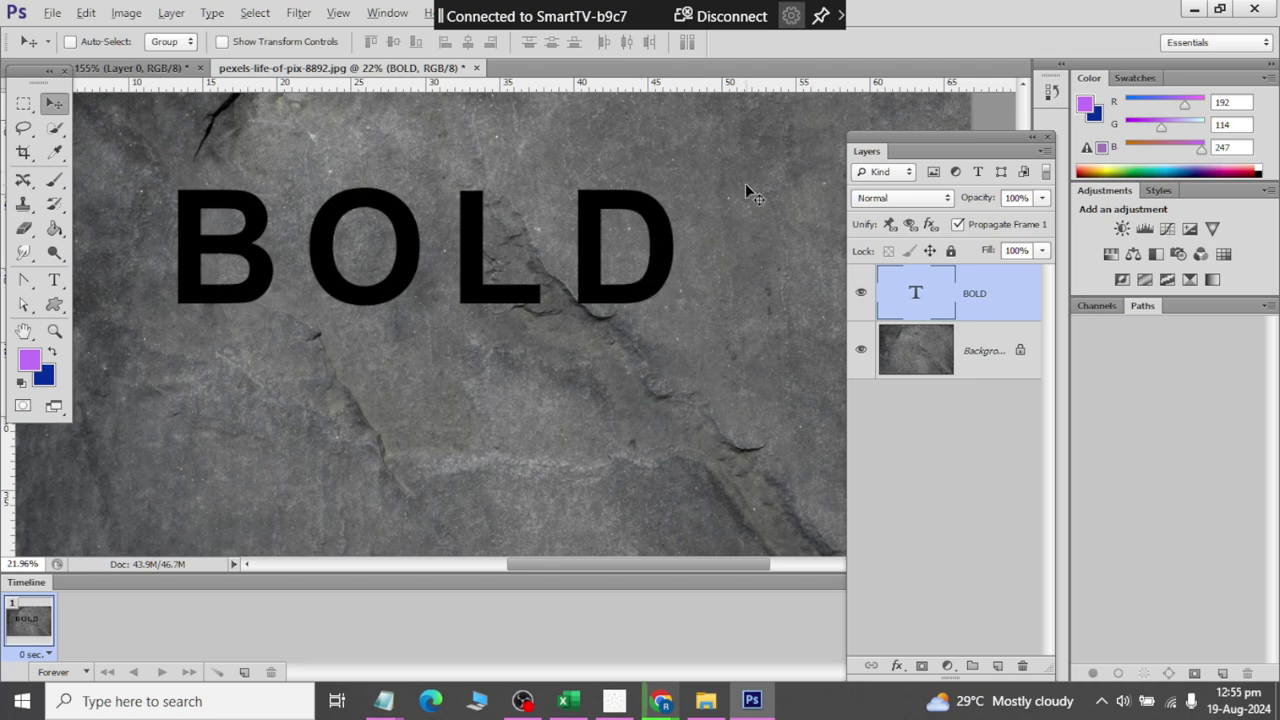
click(897, 665)
click(925, 450)
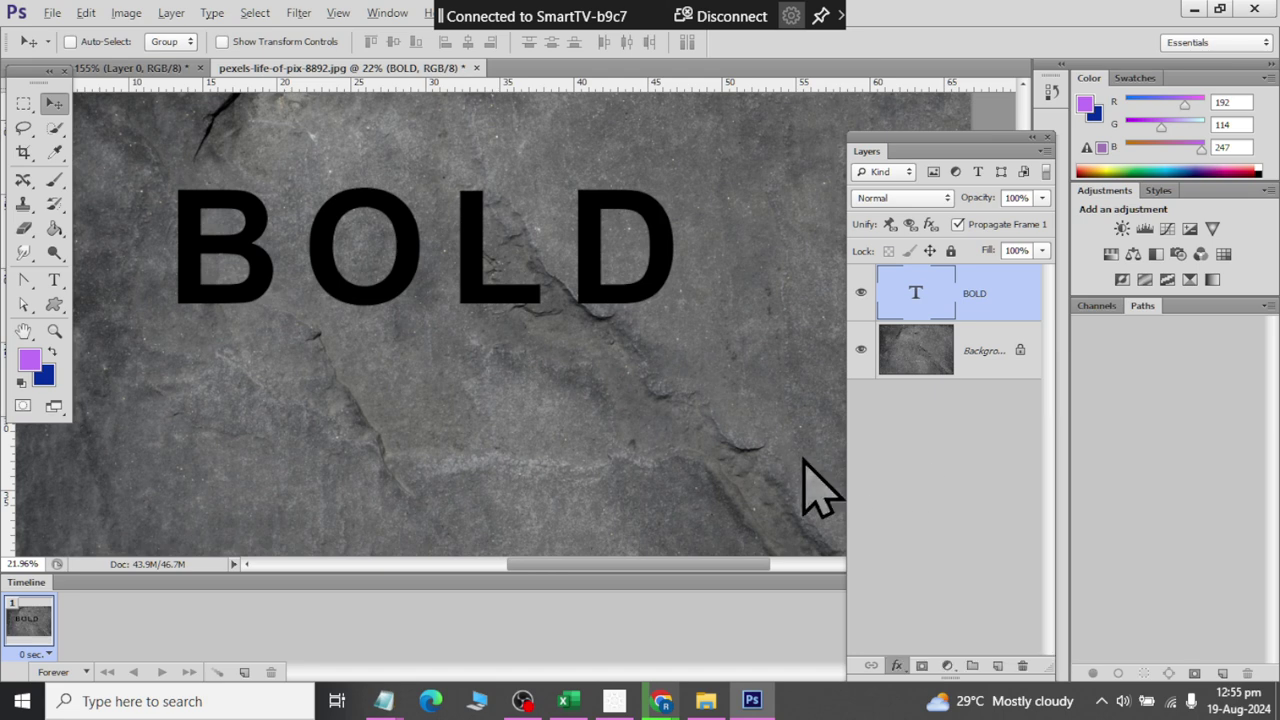
click(755, 357)
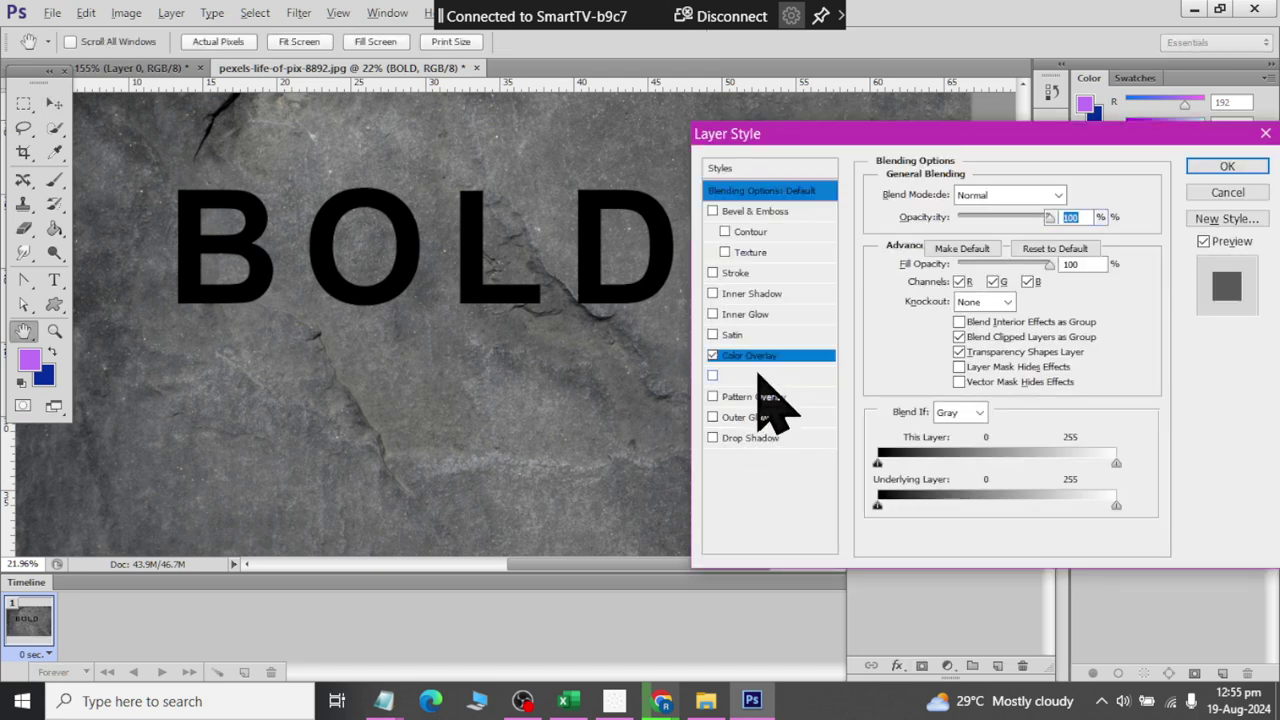
click(1075, 195)
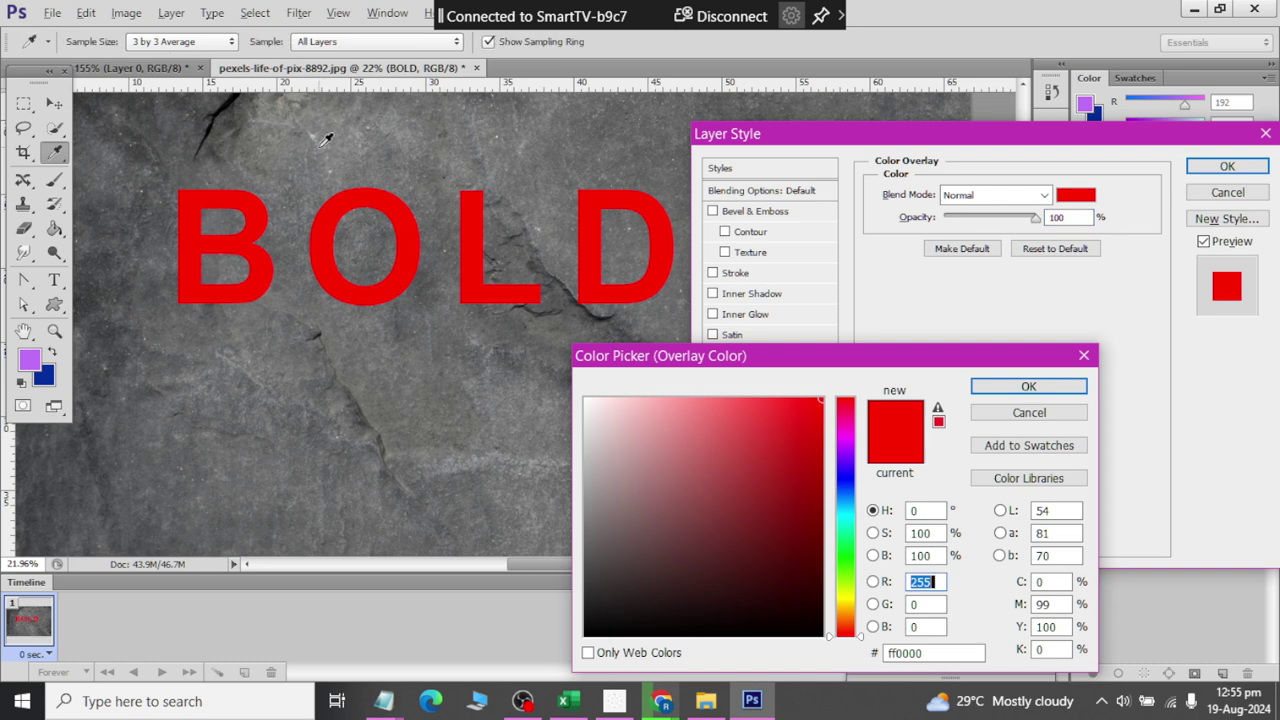
click(360, 158)
click(1045, 386)
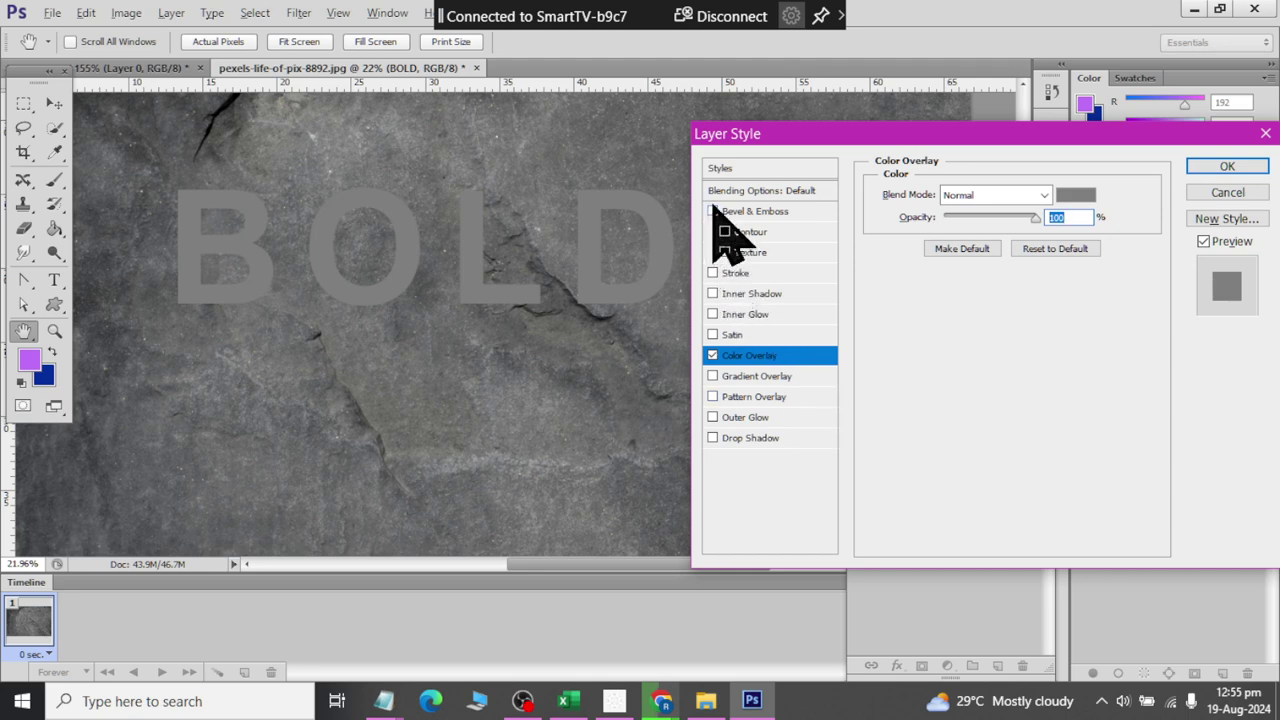
click(713, 212)
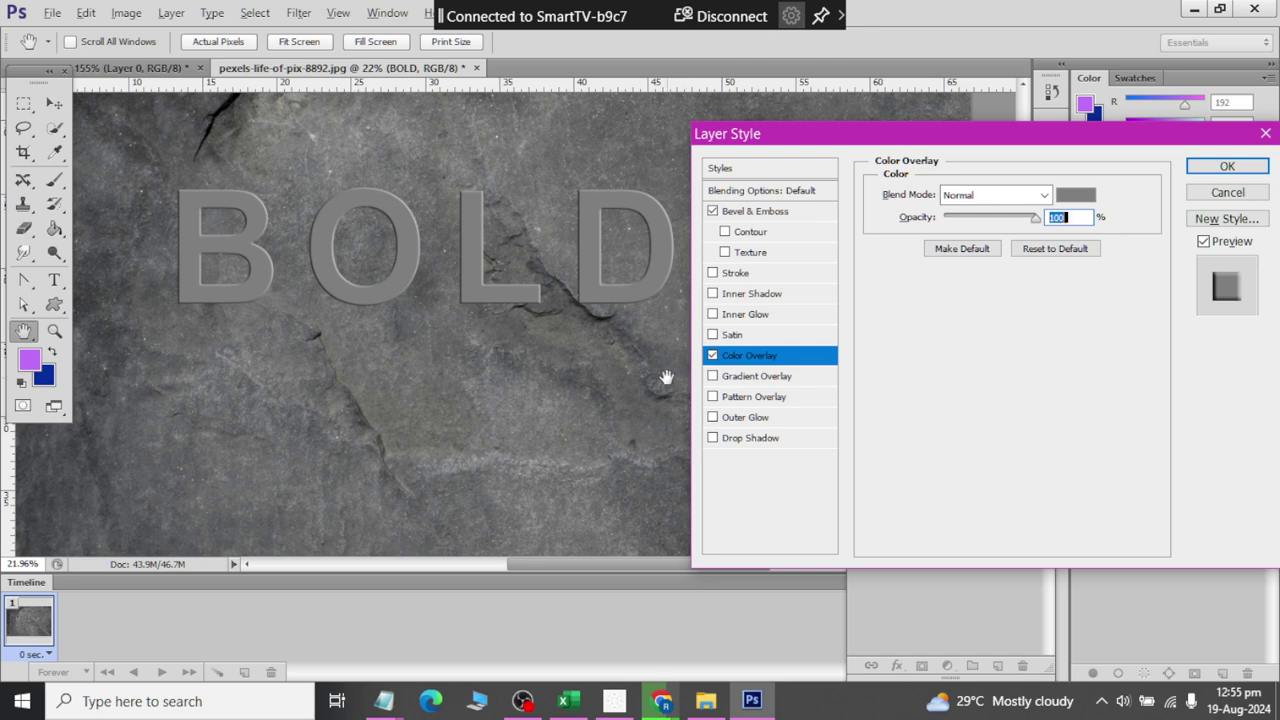
click(772, 213)
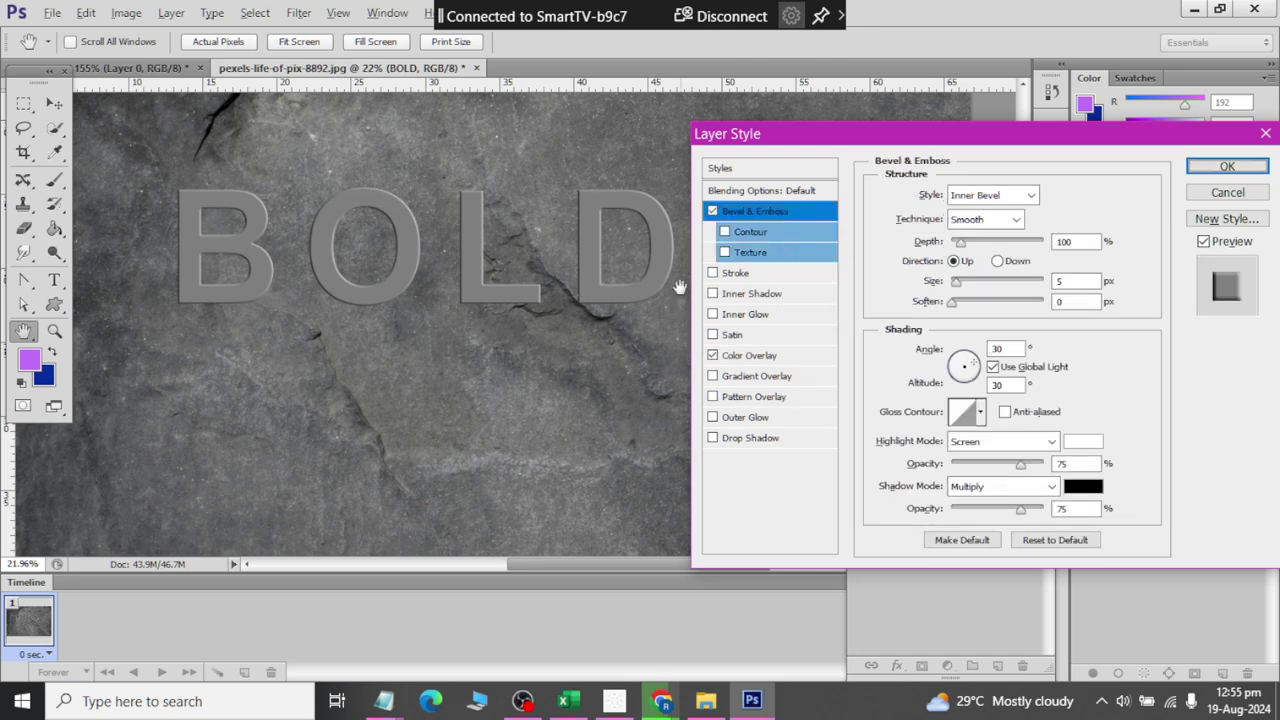
click(1222, 192)
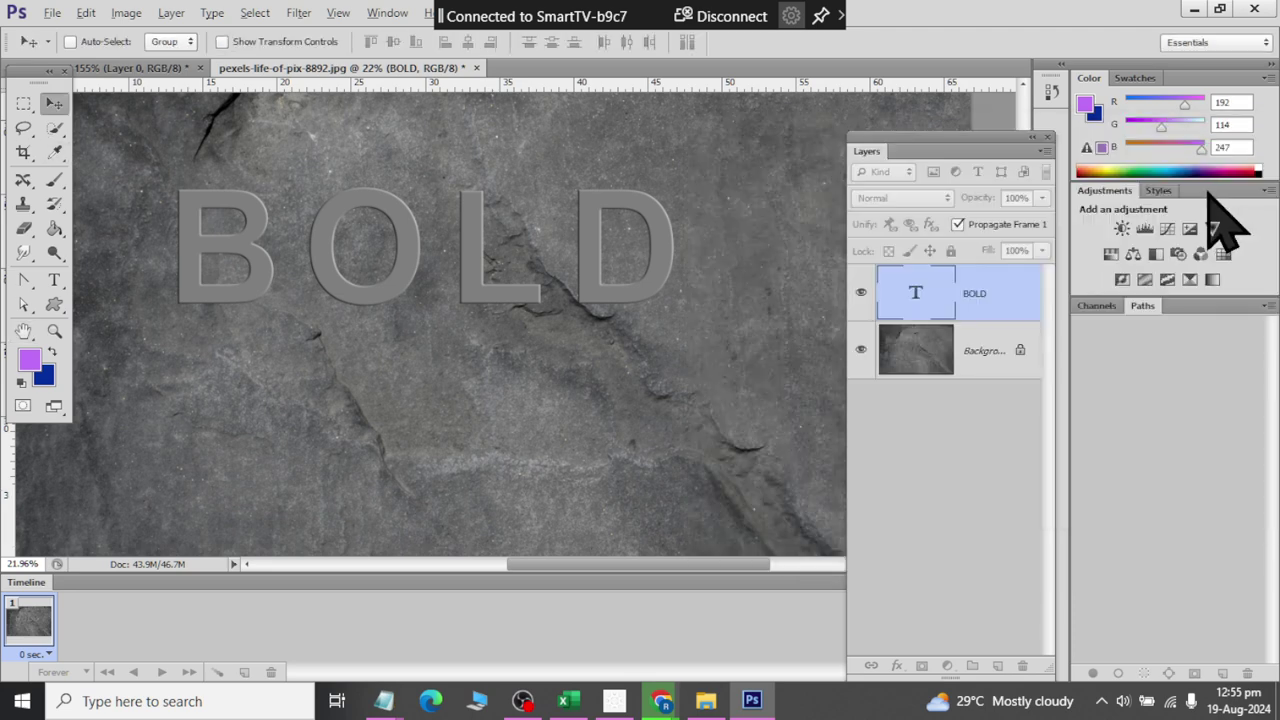
Step: Open BOLD's Blending Options and add Bevel & Emboss with the Inner Bevel style
click(897, 665)
key(Escape)
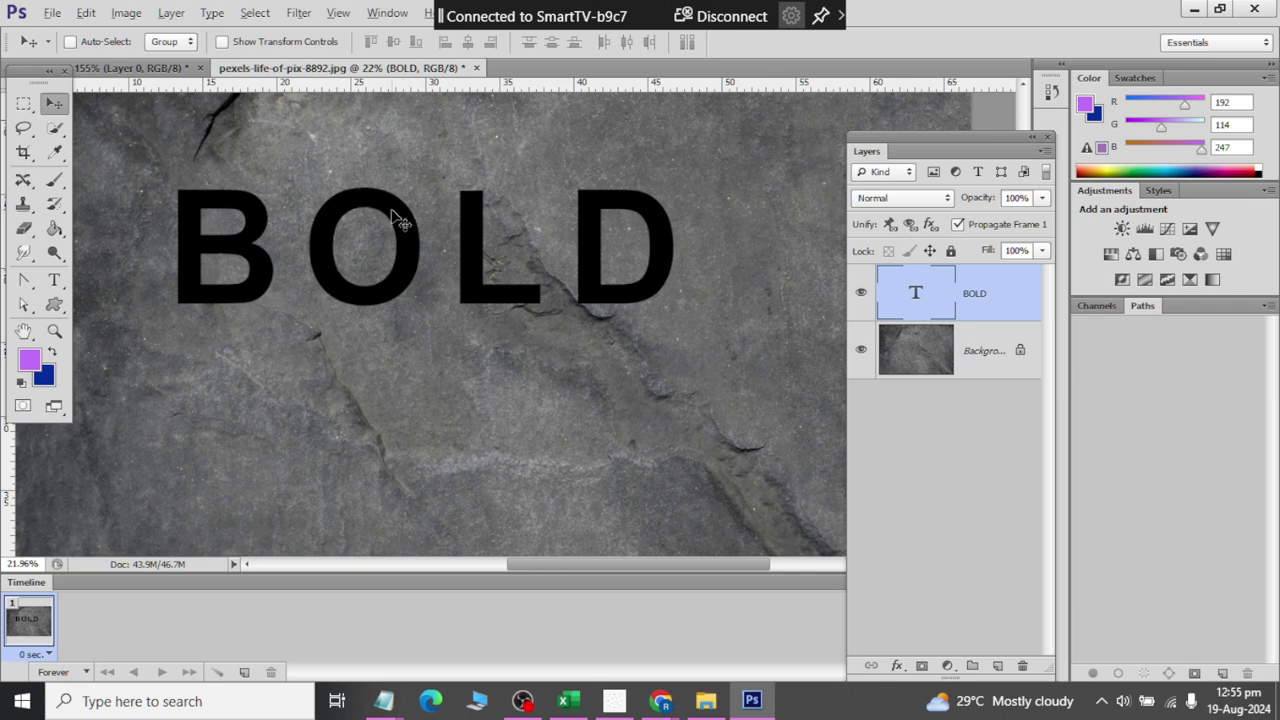
scroll(352, 197, up, 2)
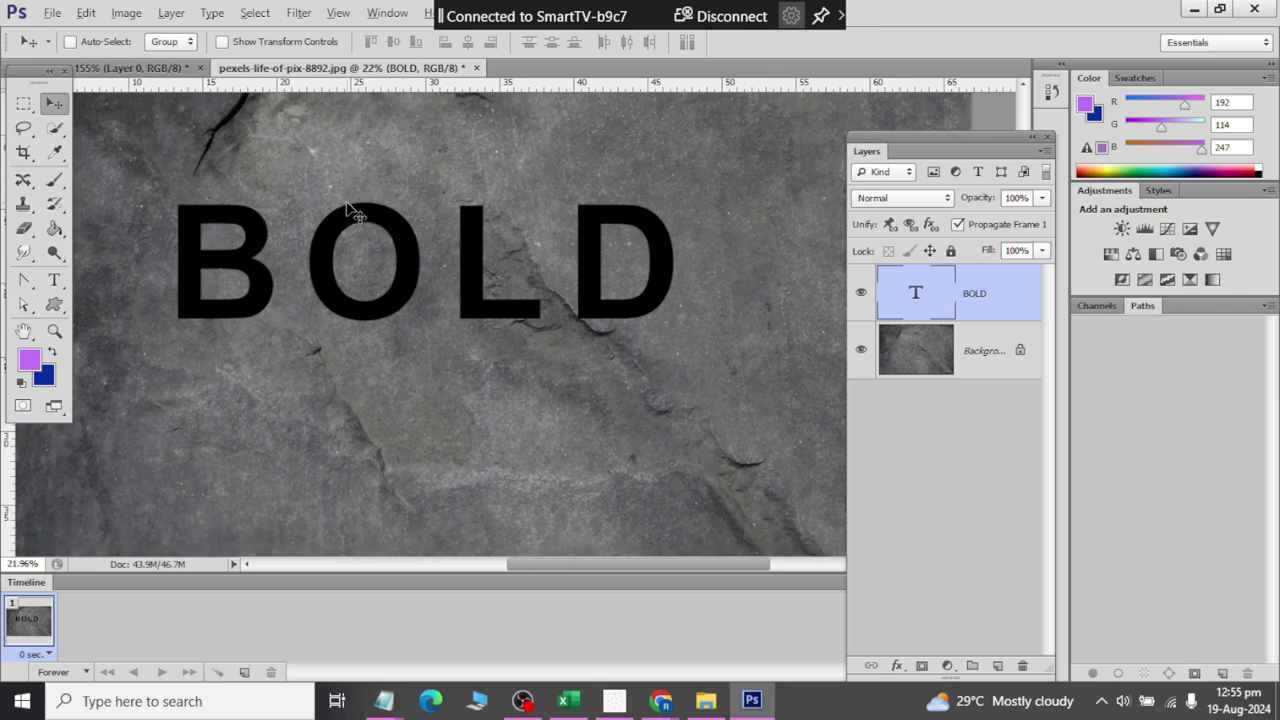
scroll(348, 199, up, 1)
scroll(348, 199, up, 1)
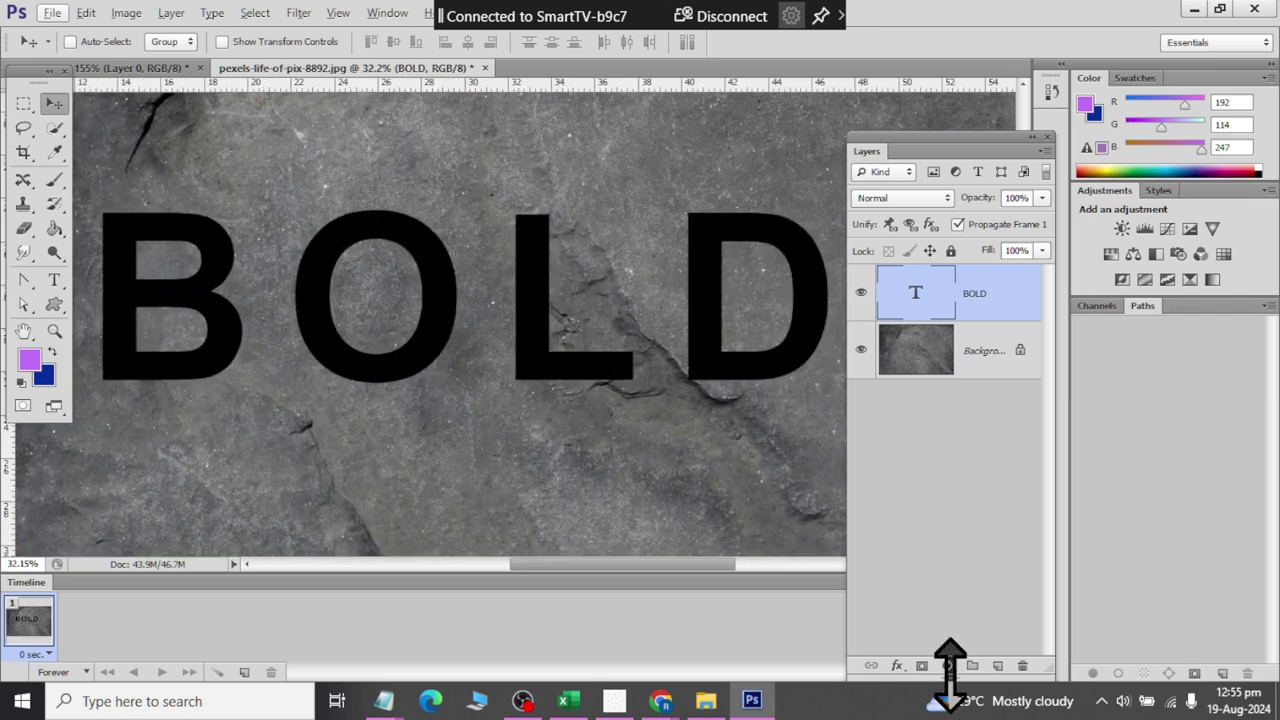
click(897, 665)
click(912, 436)
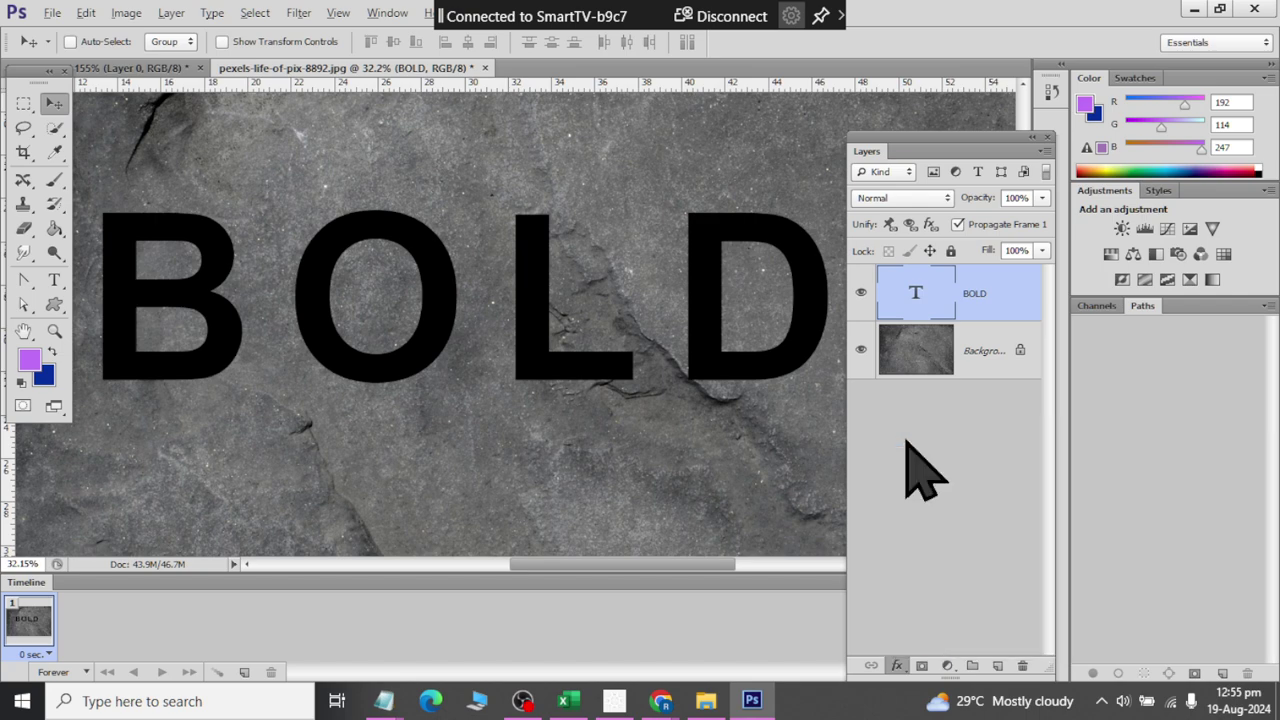
drag(737, 137, 910, 129)
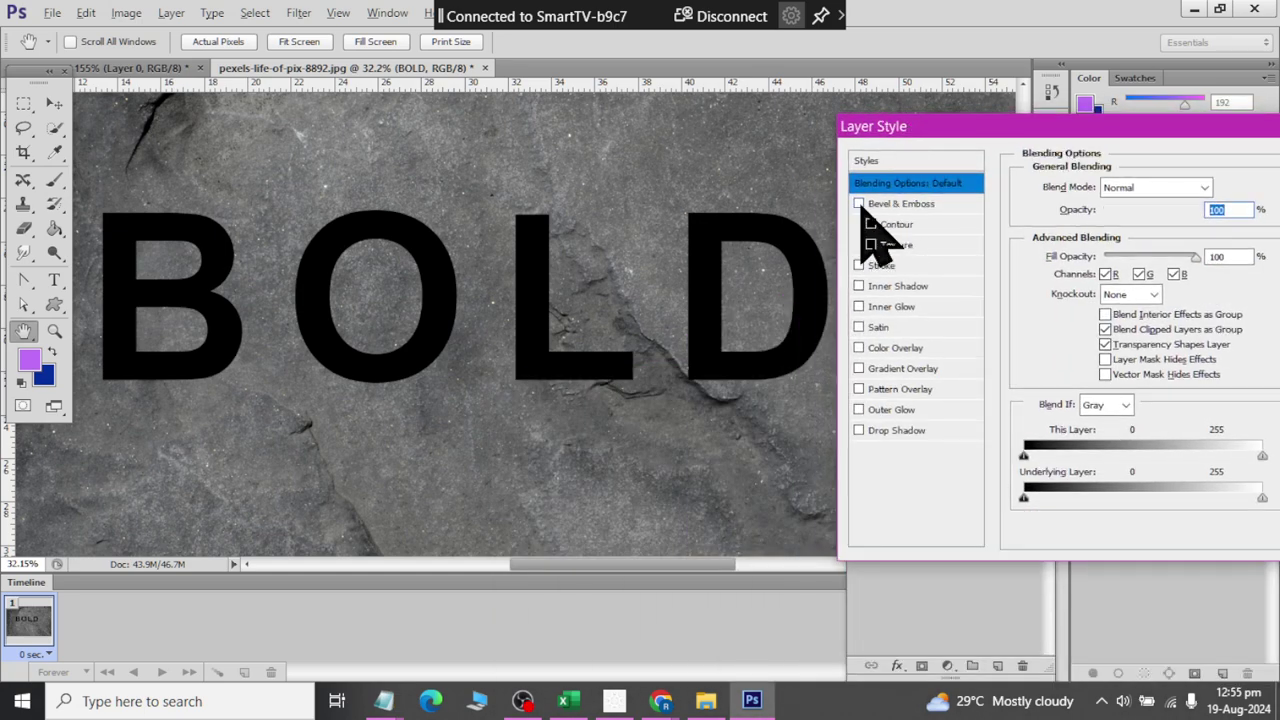
click(873, 205)
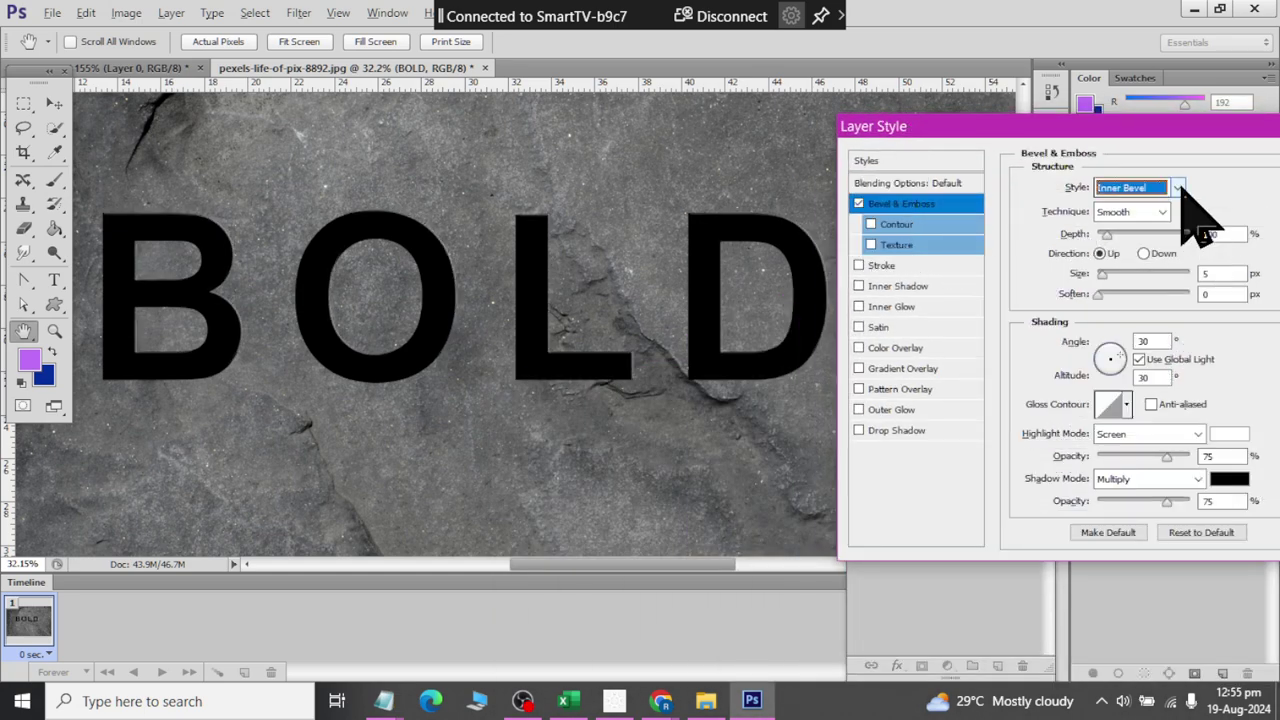
click(1180, 188)
click(1190, 205)
Step: Add a Color Overlay using grey 6e6e6f sampled from the stone
click(912, 347)
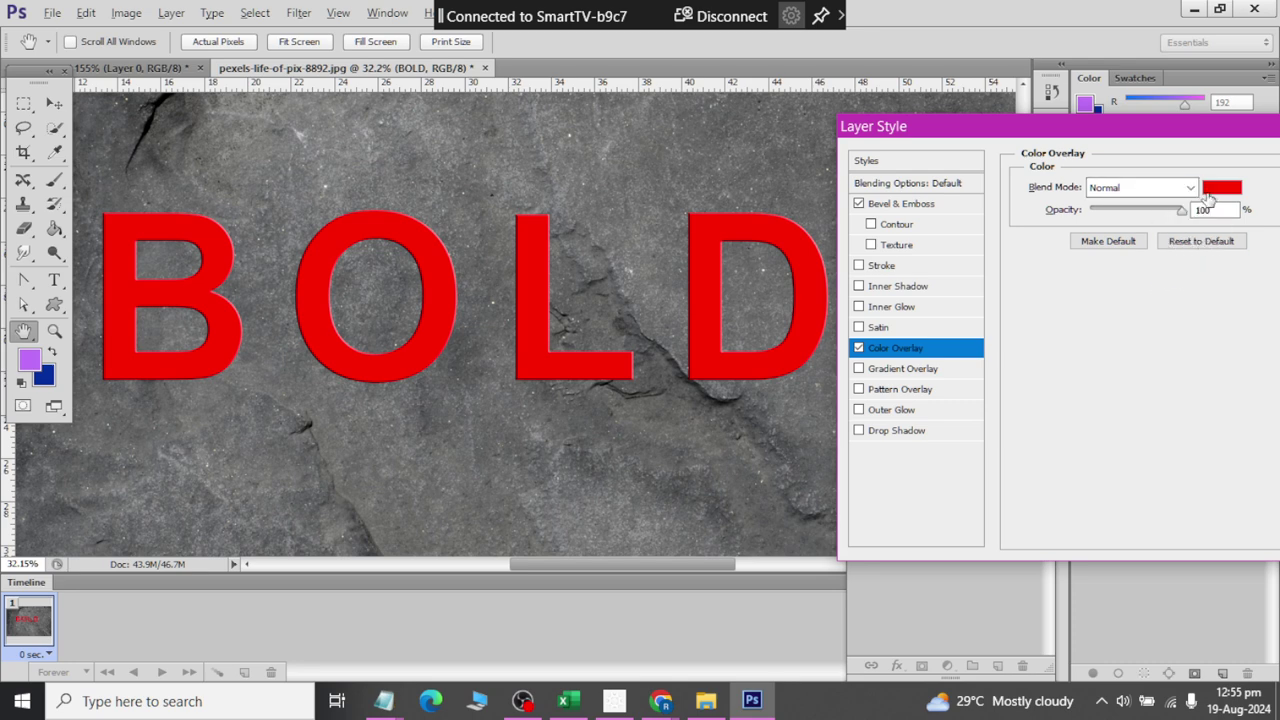
click(1218, 188)
click(617, 238)
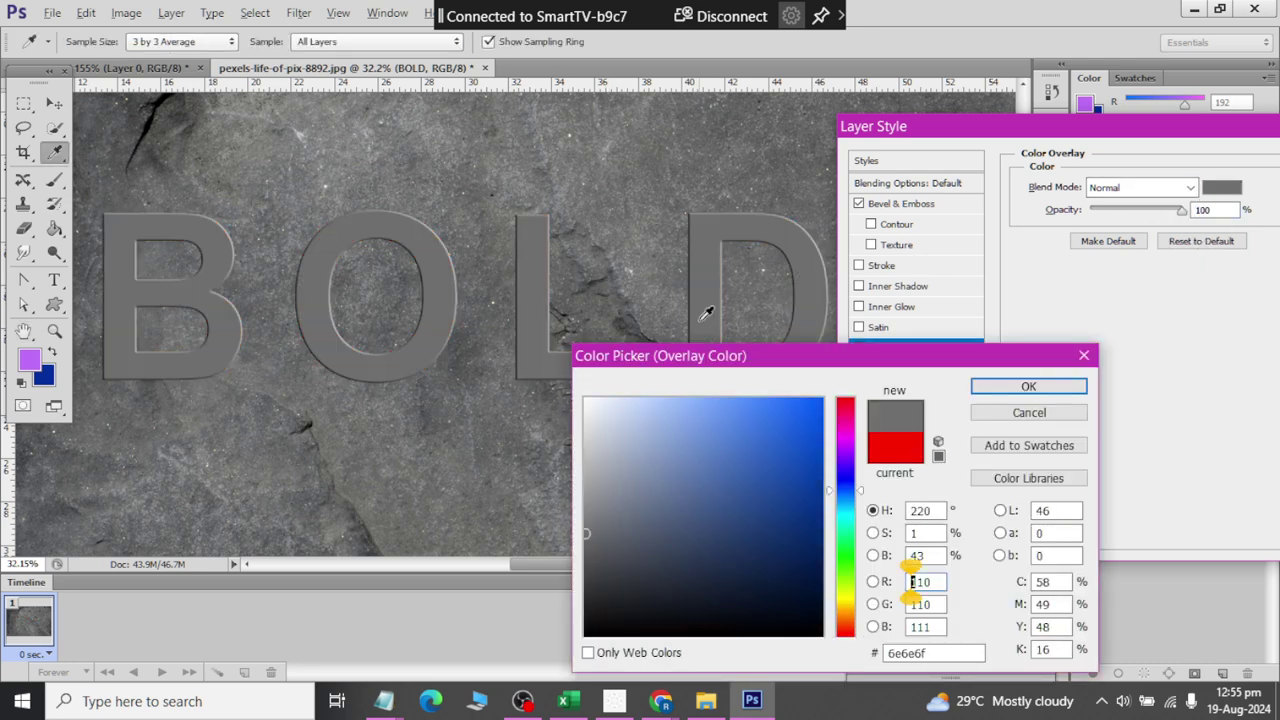
click(1000, 387)
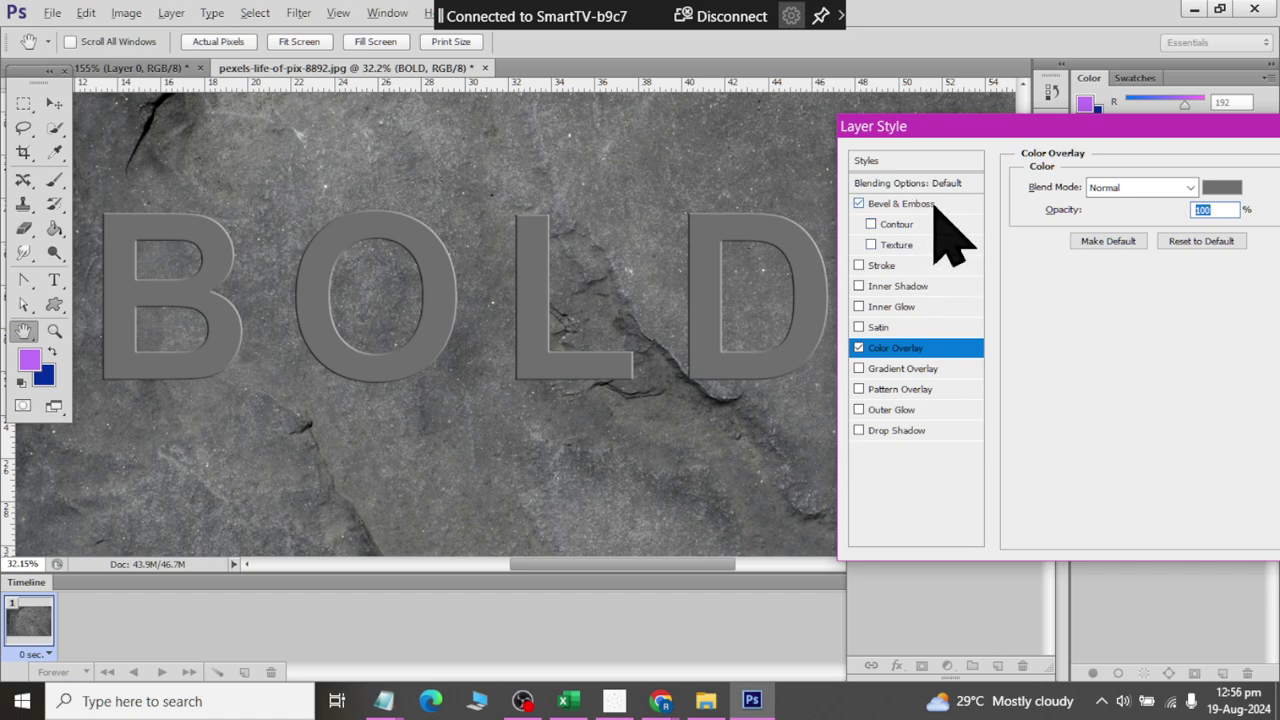
click(935, 205)
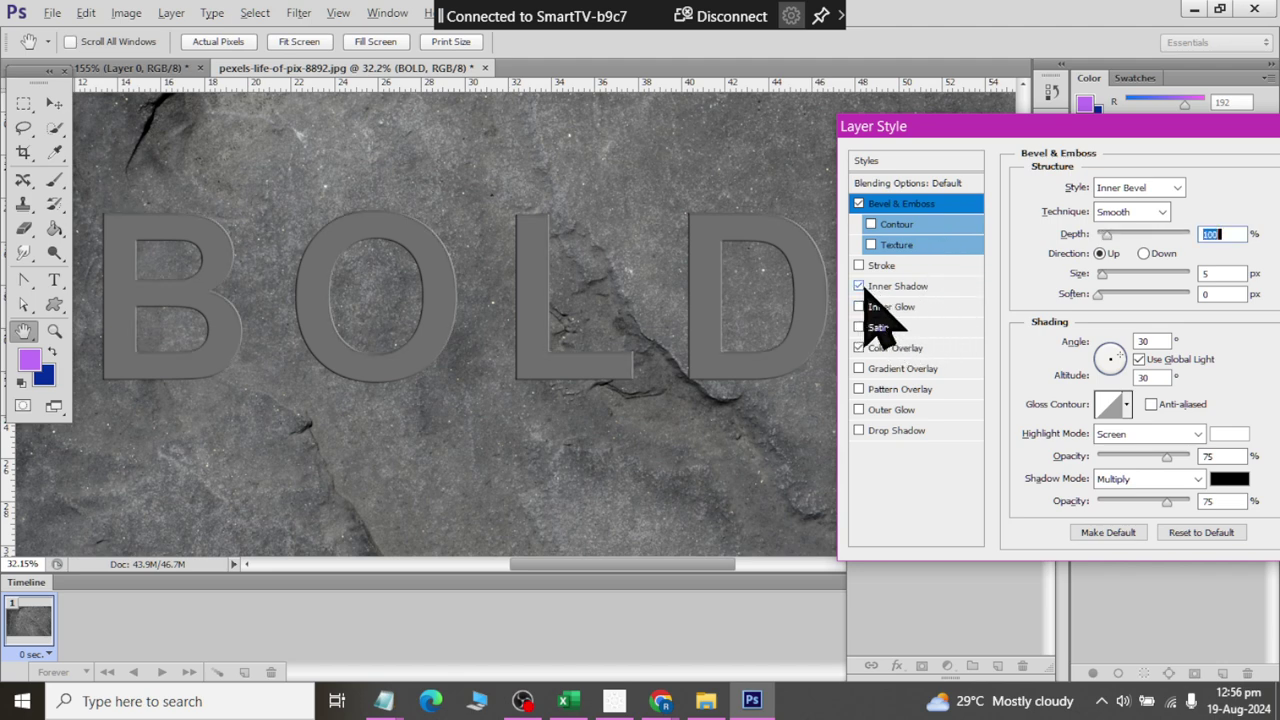
click(895, 286)
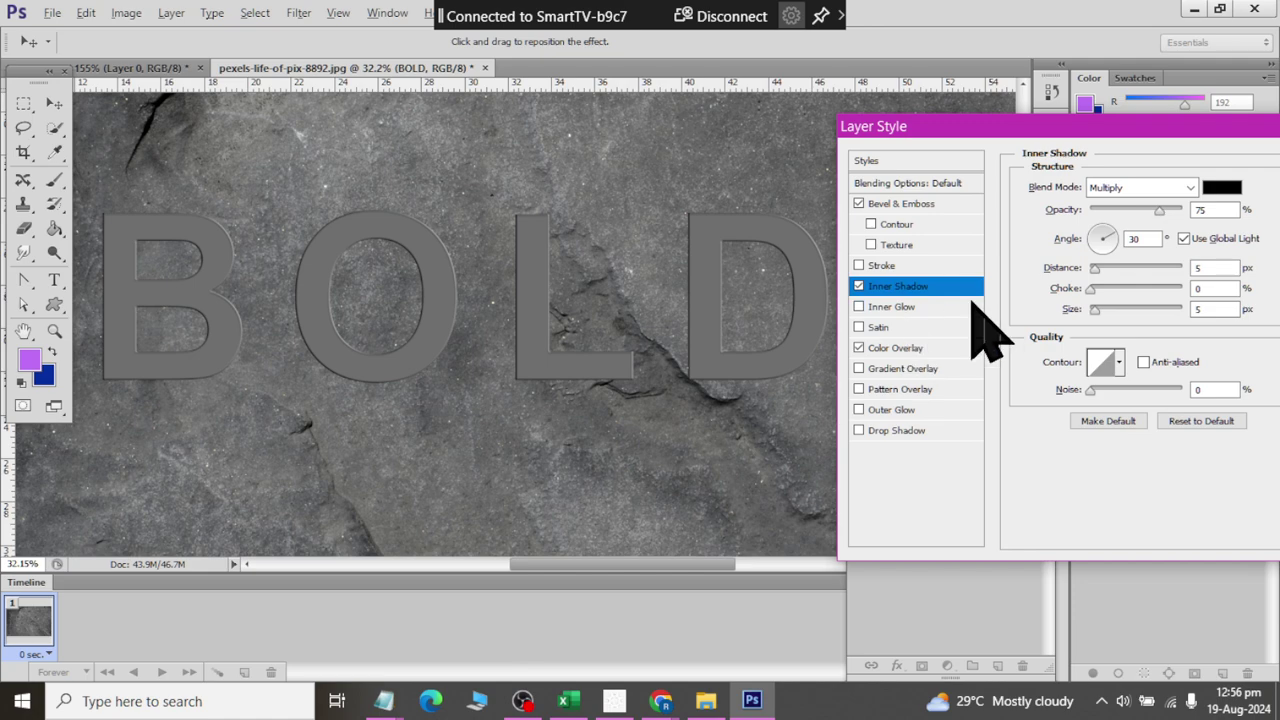
drag(1092, 309, 1102, 310)
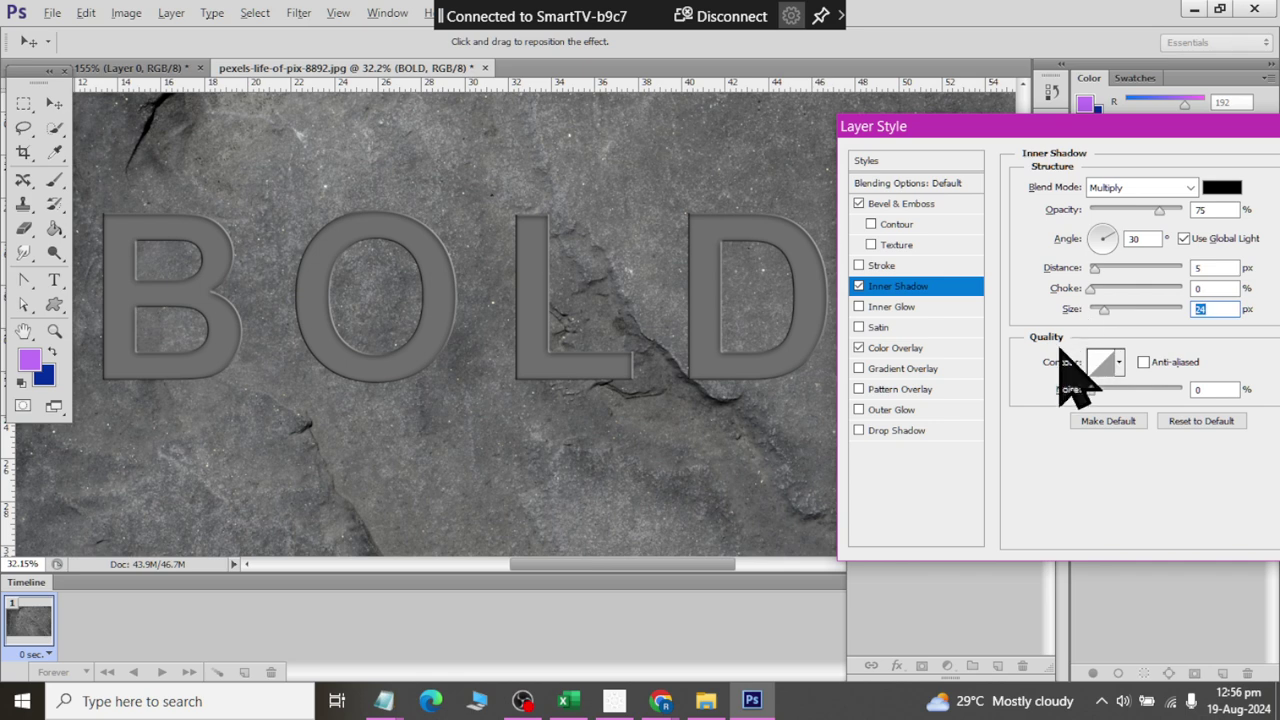
click(858, 286)
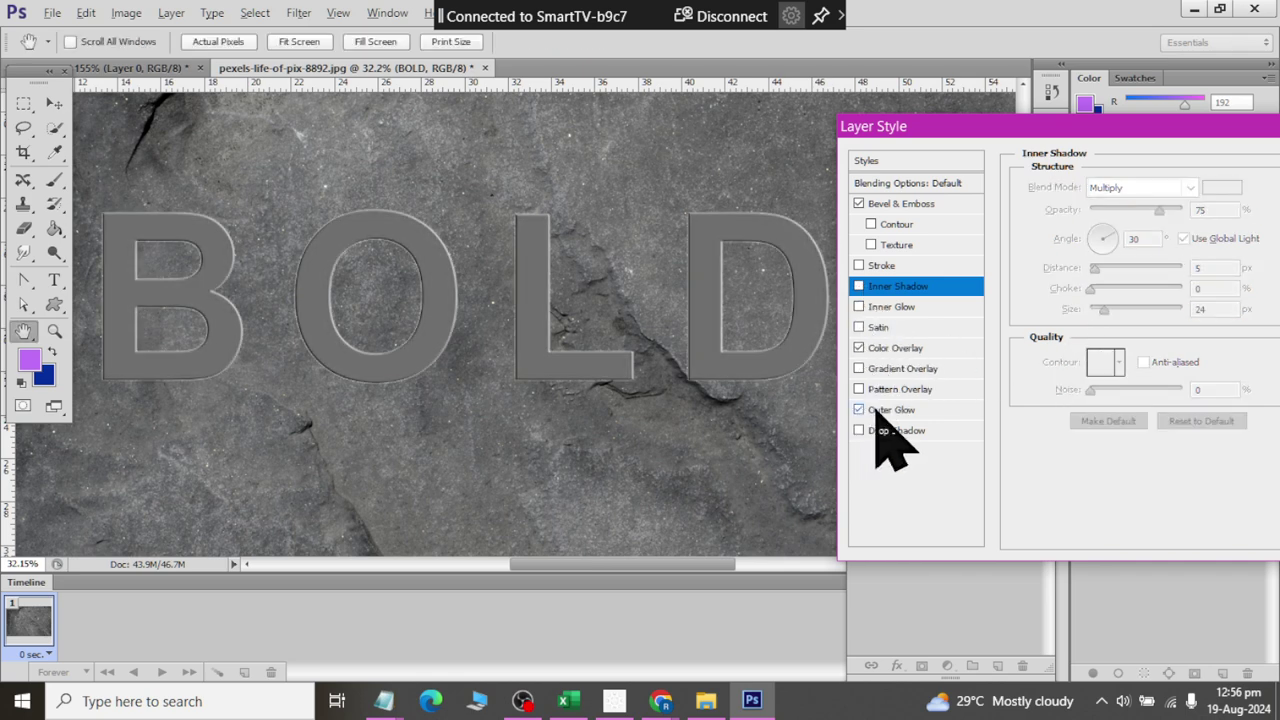
click(900, 410)
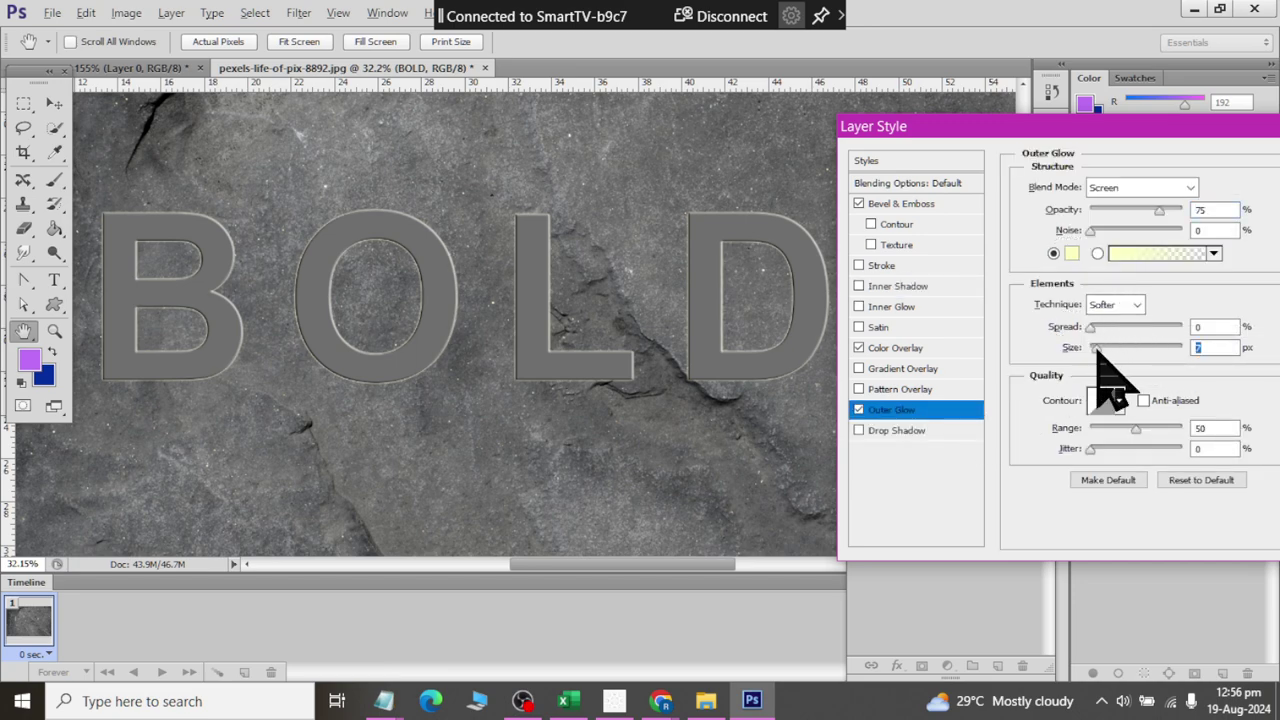
drag(1098, 350, 1106, 350)
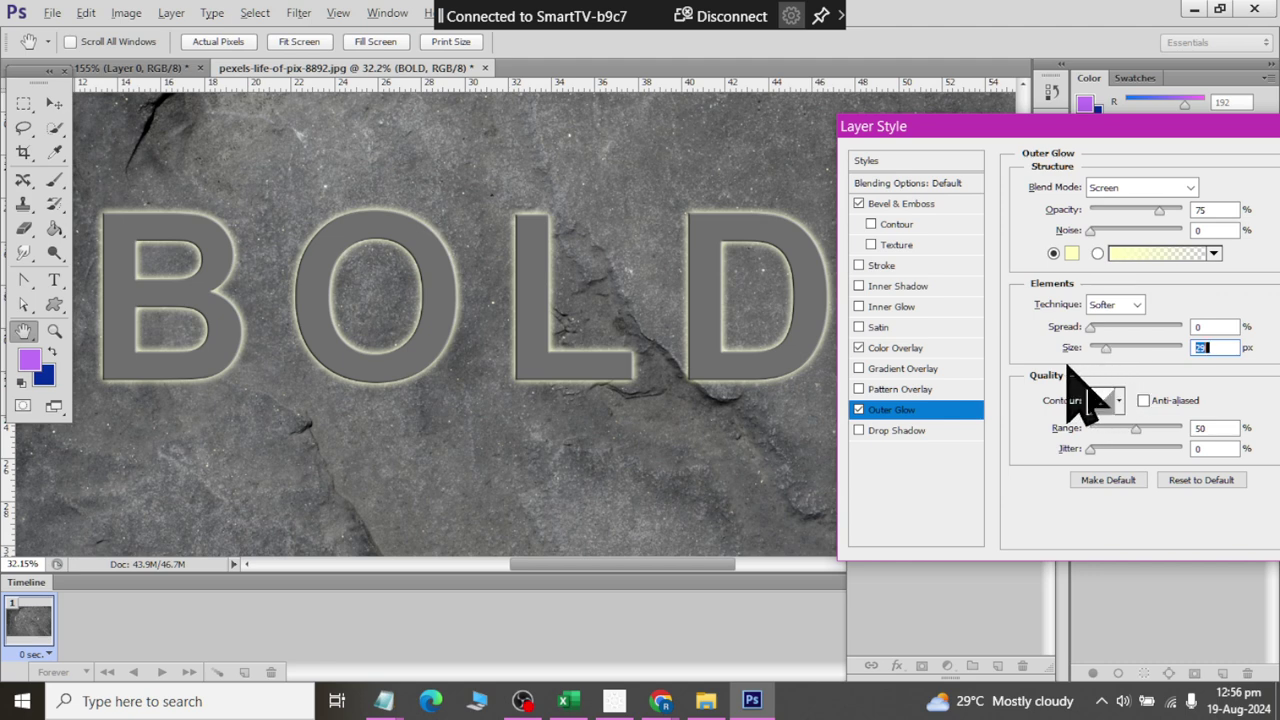
click(859, 410)
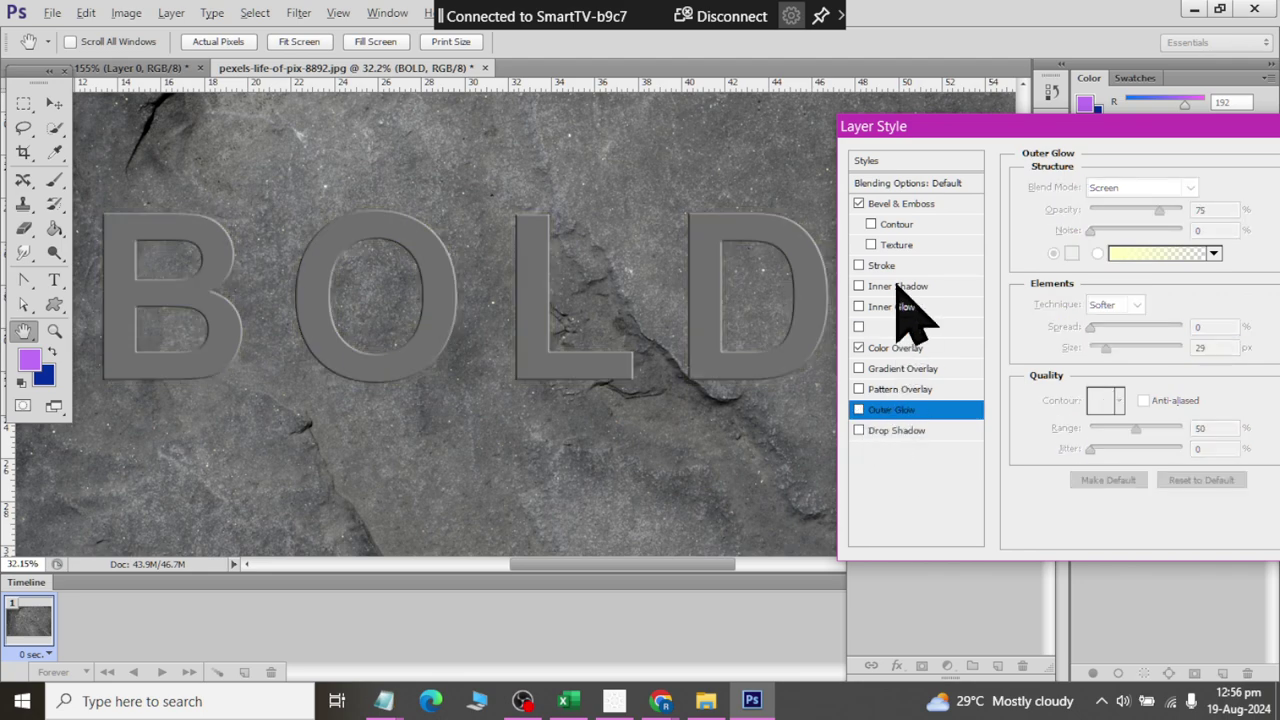
Step: Set Bevel & Emboss to Outer Bevel, direction Down, 307% depth, and fine-tune the size
click(900, 203)
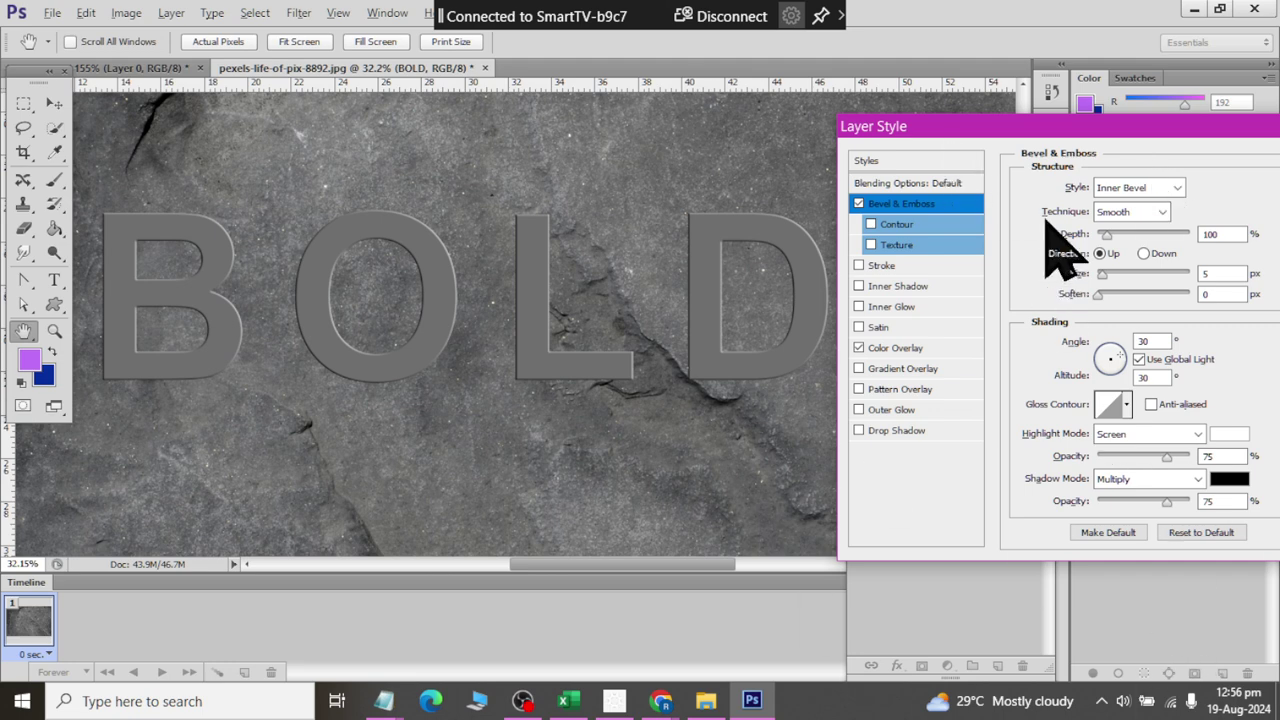
click(1125, 187)
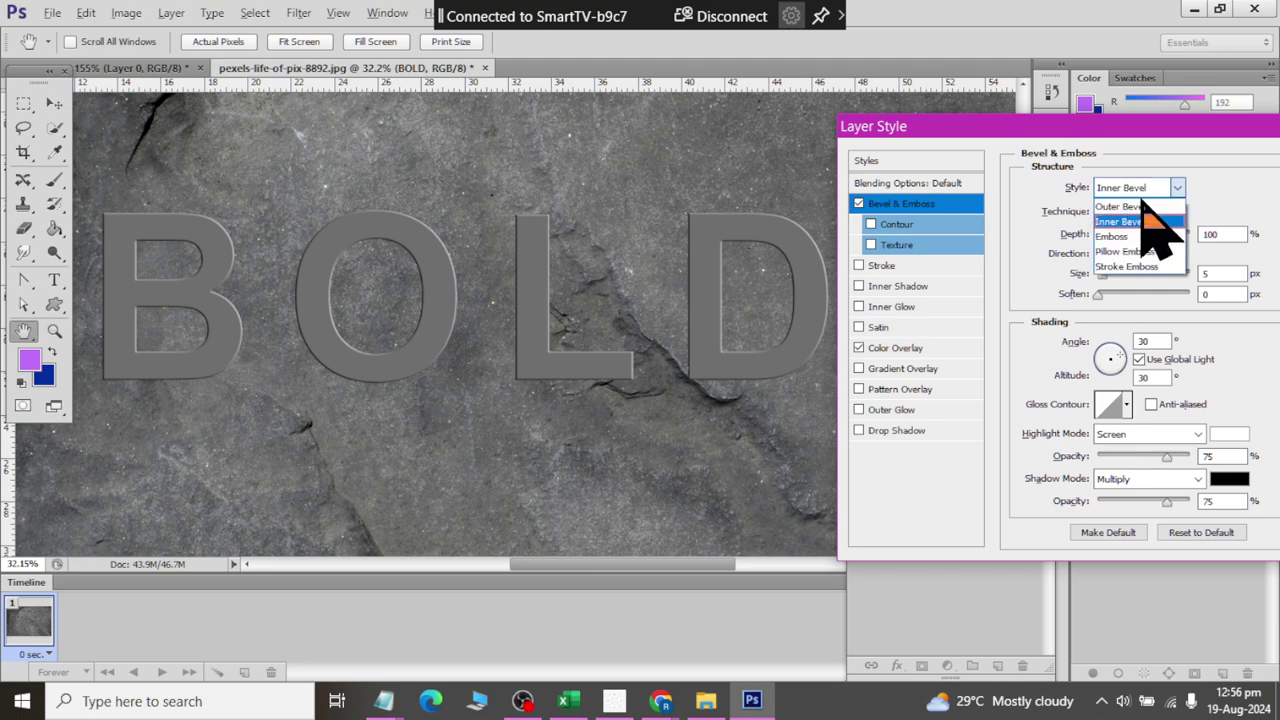
click(1118, 206)
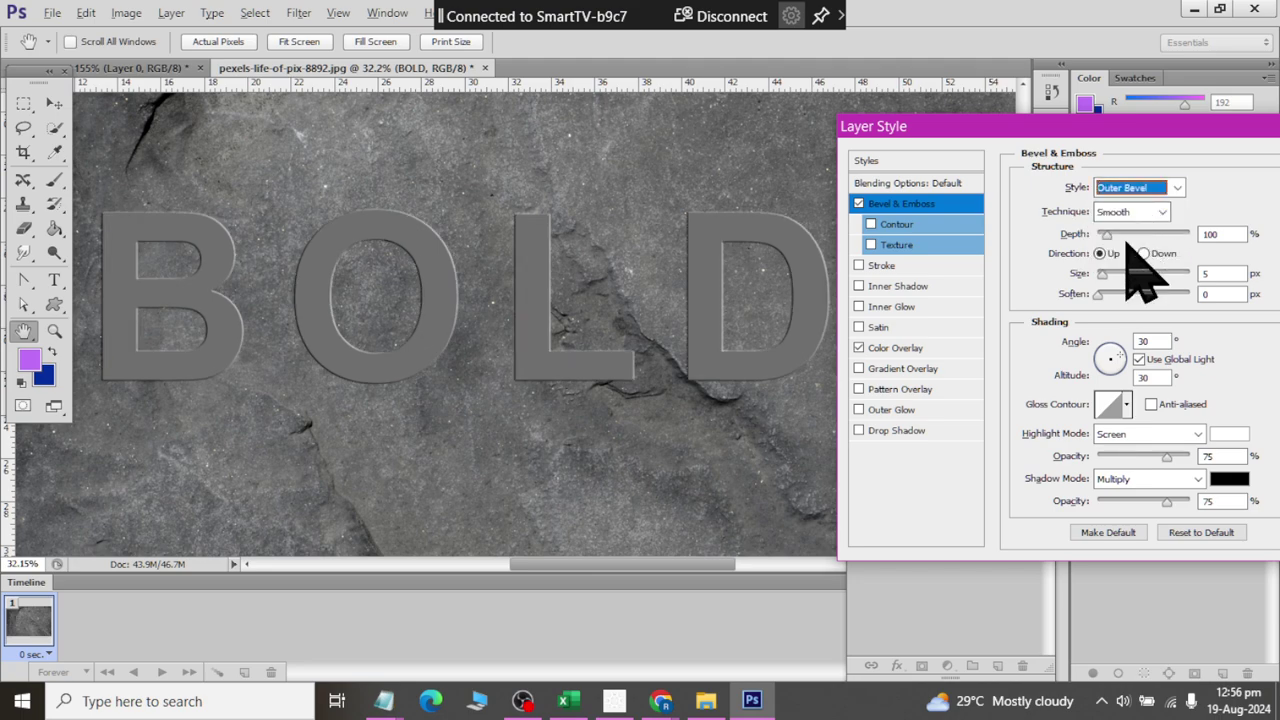
drag(1103, 276, 1119, 276)
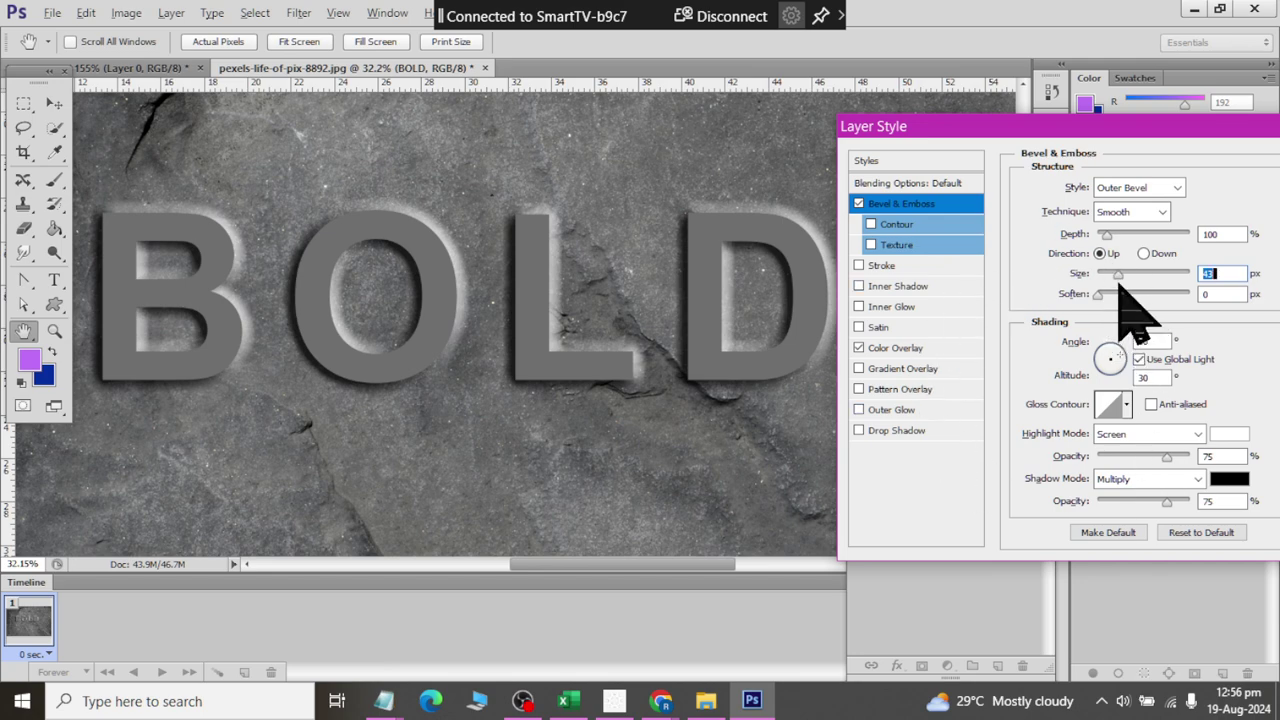
drag(1112, 276, 1113, 282)
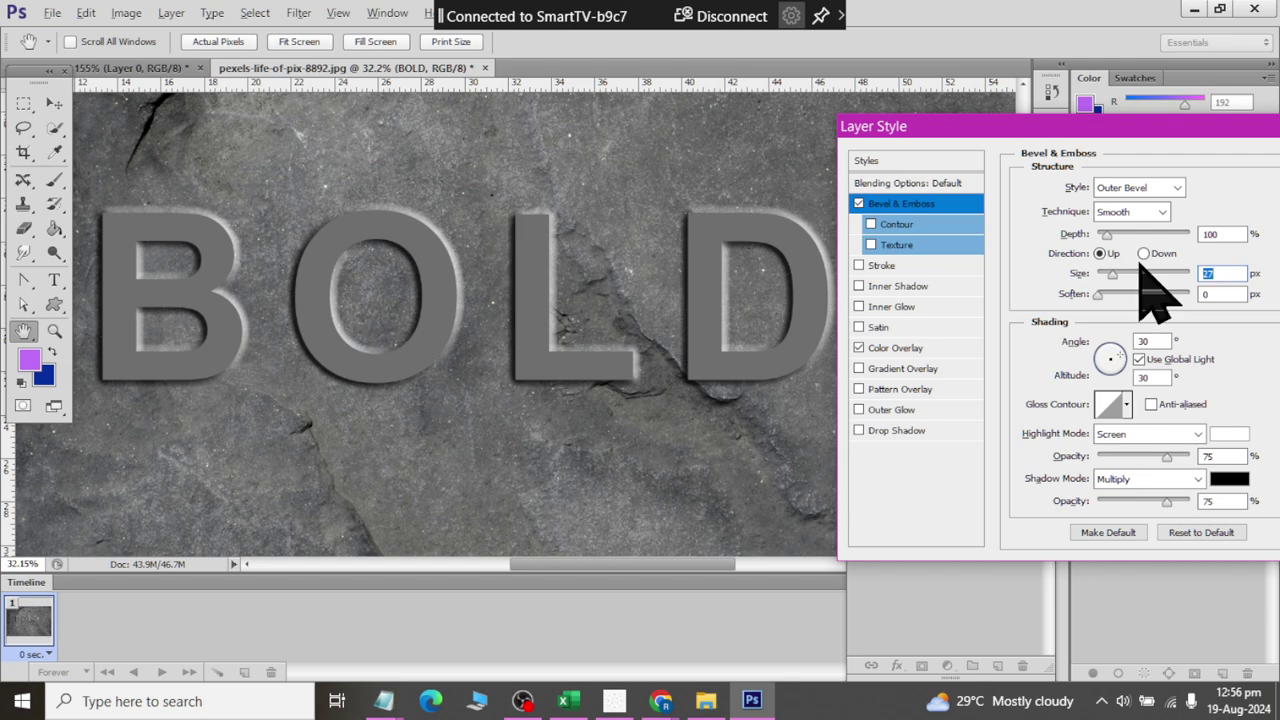
click(1146, 255)
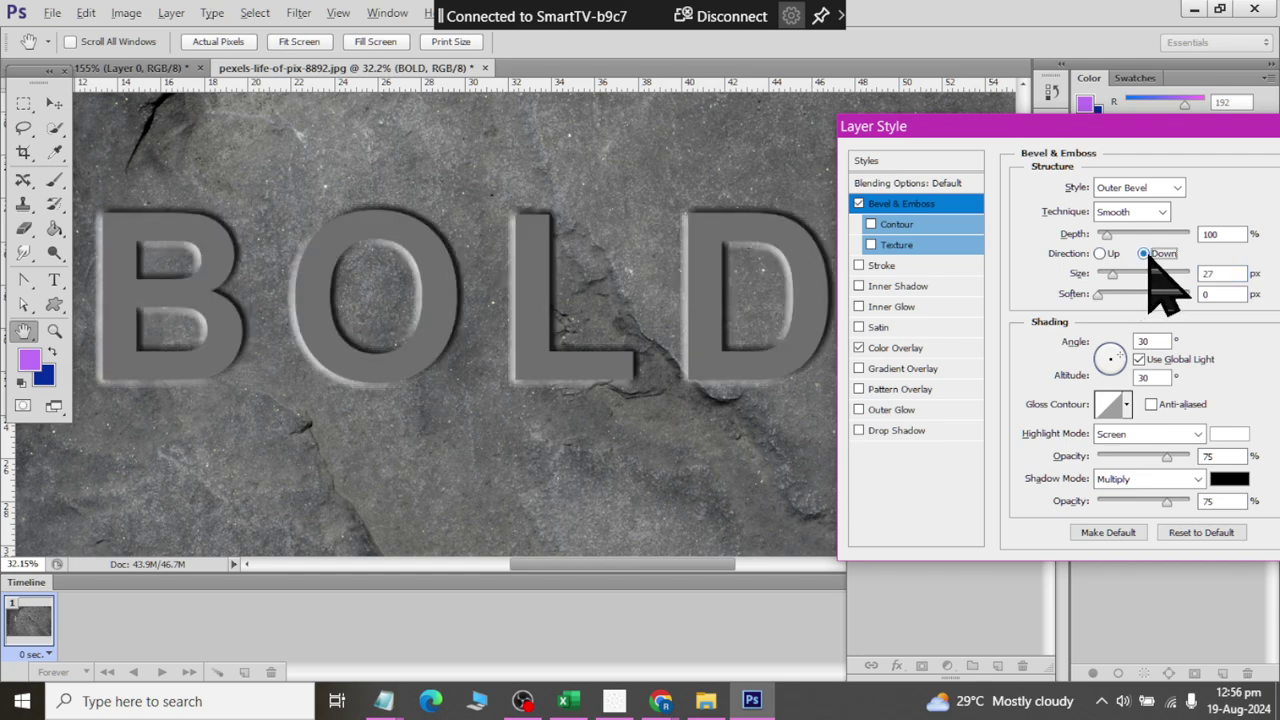
drag(1105, 234, 1126, 234)
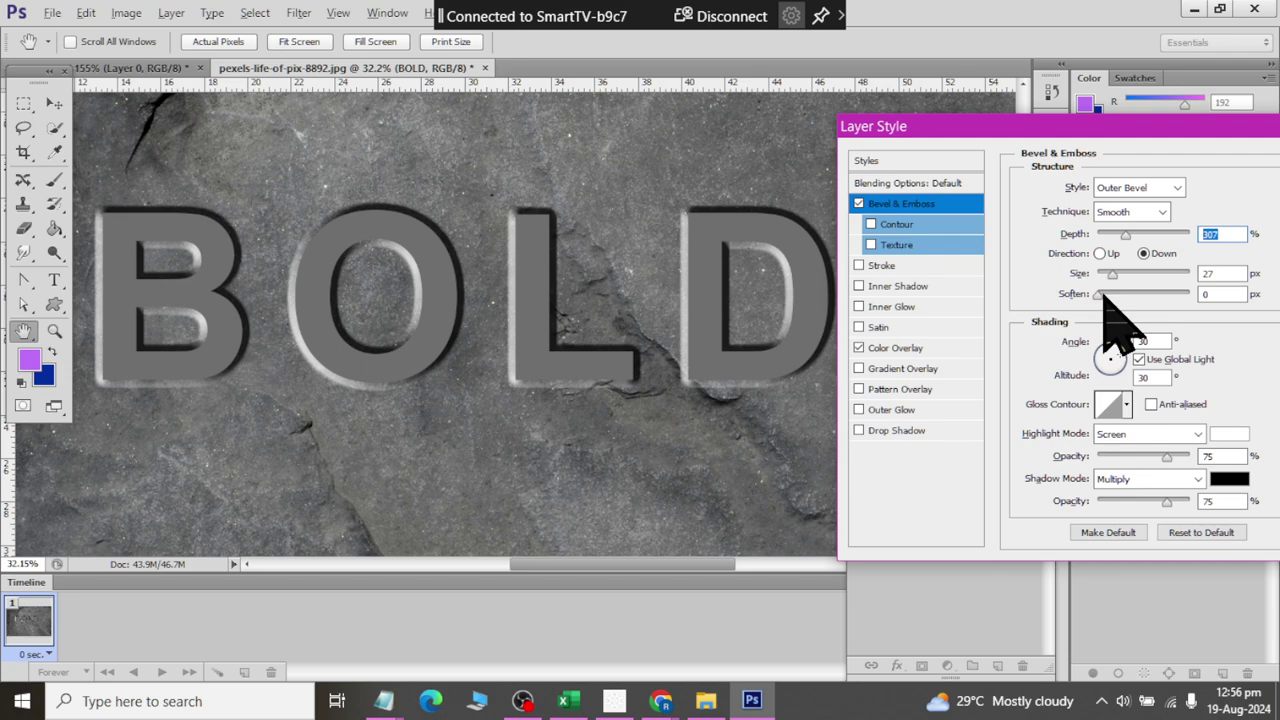
click(1101, 295)
drag(1110, 281, 1118, 284)
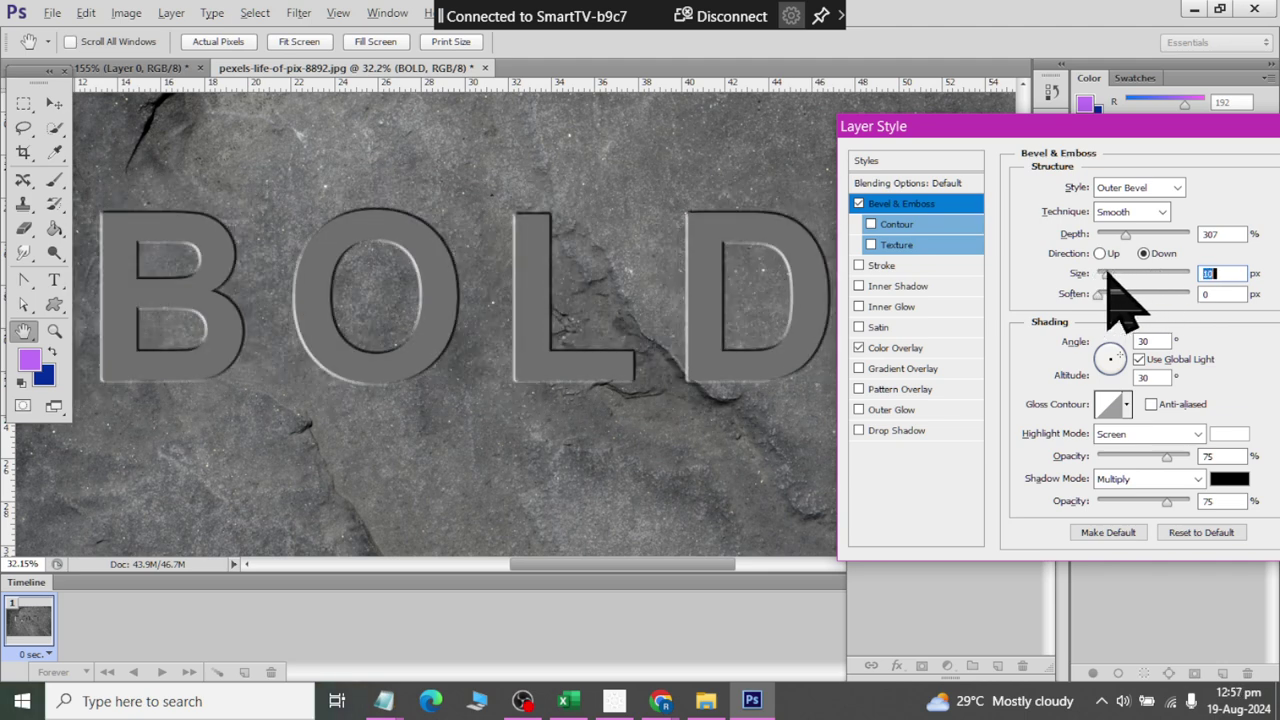
click(1140, 212)
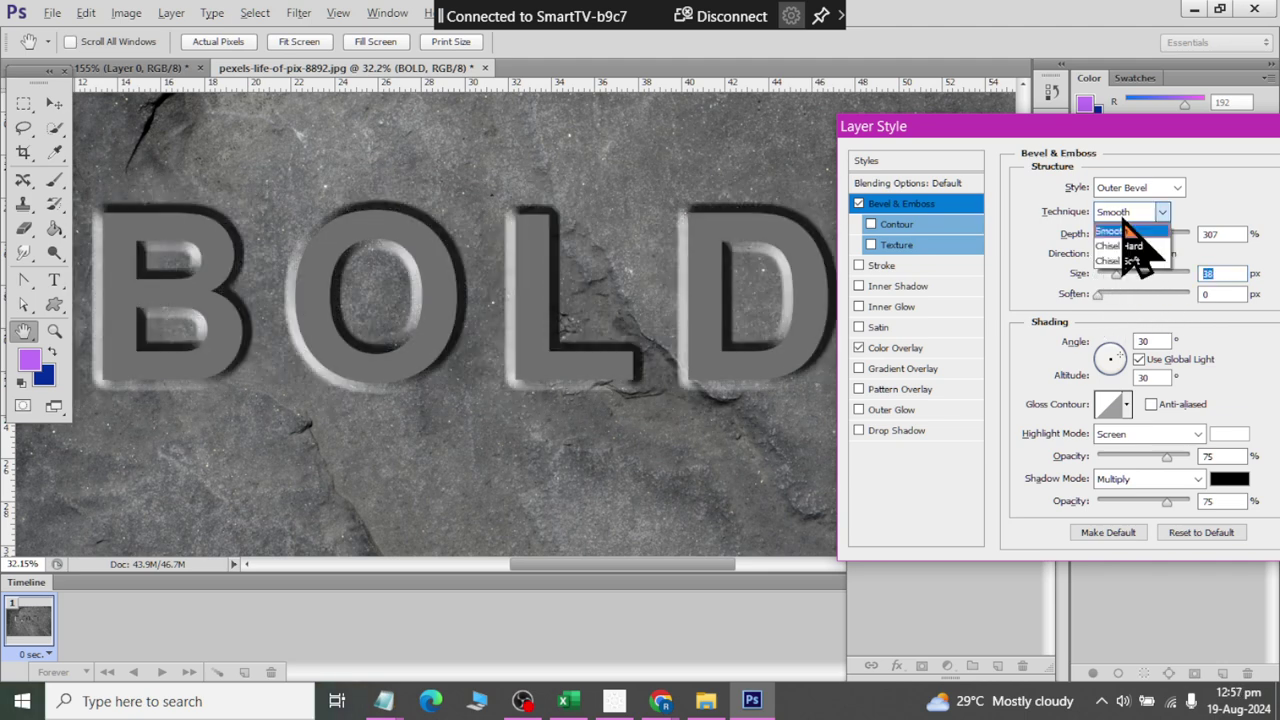
click(1130, 243)
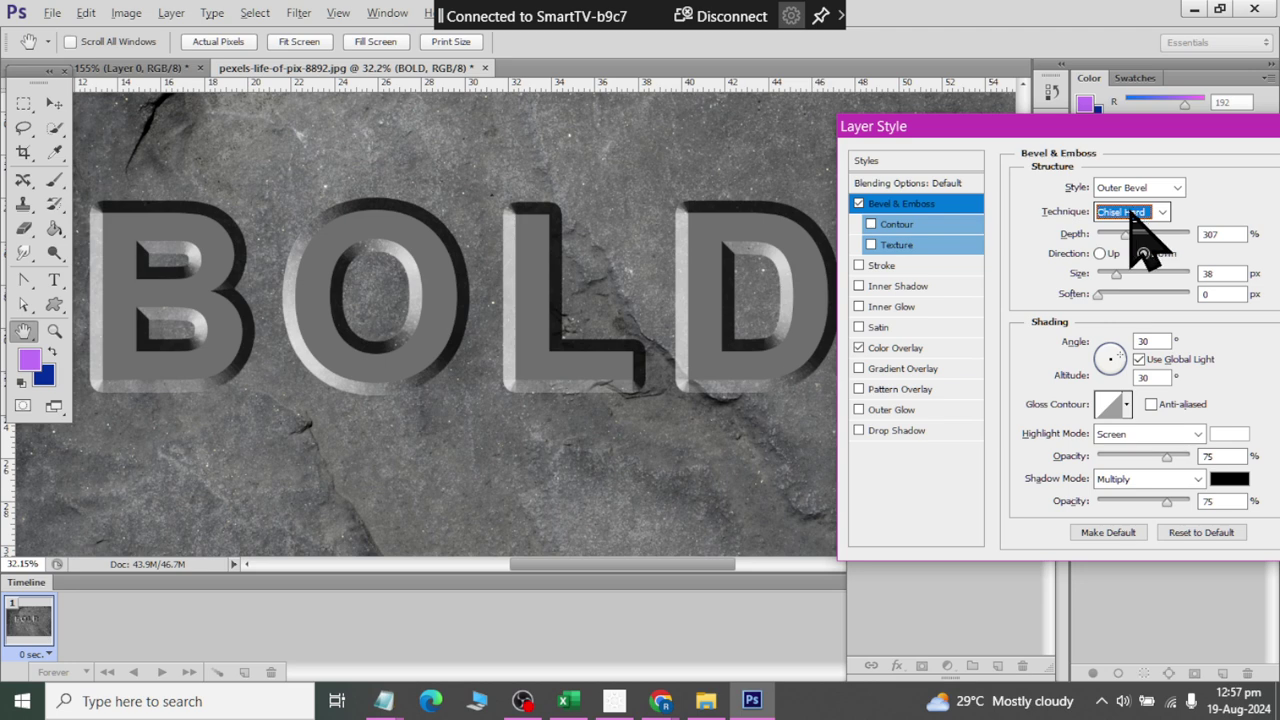
click(1140, 212)
click(1140, 258)
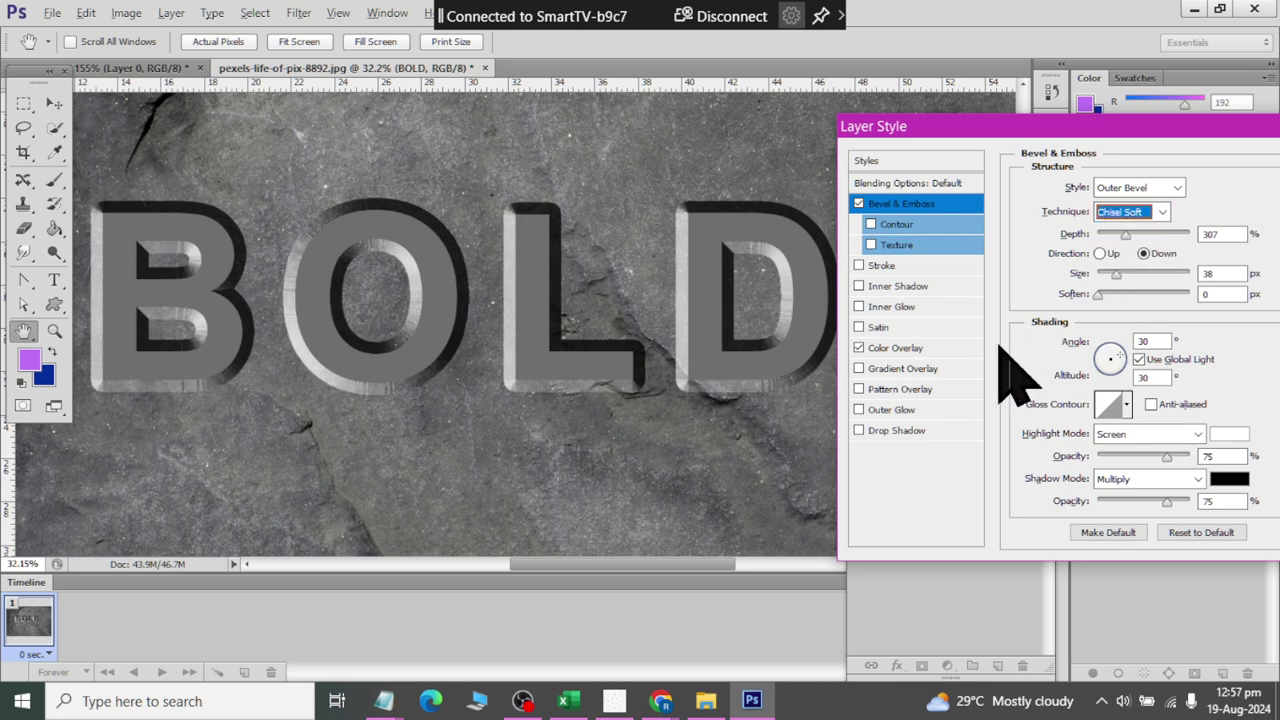
click(1130, 215)
click(1138, 274)
click(1140, 212)
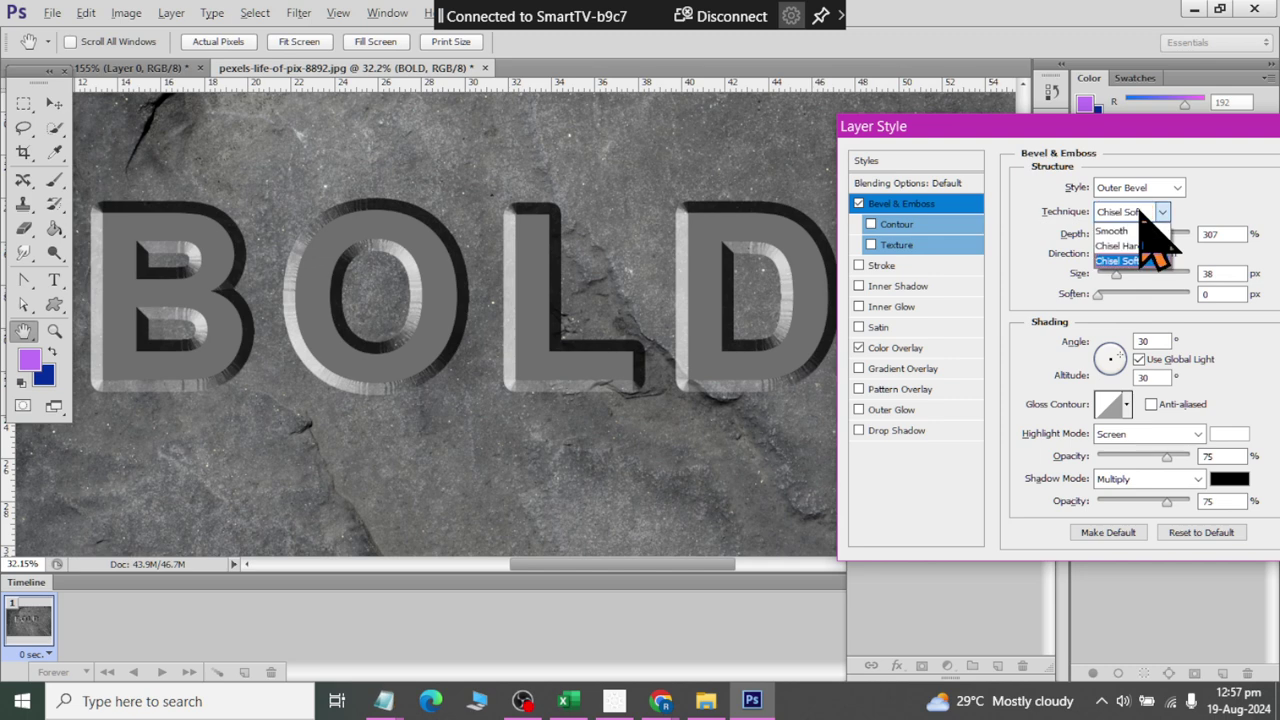
click(1130, 245)
click(1143, 212)
click(1115, 231)
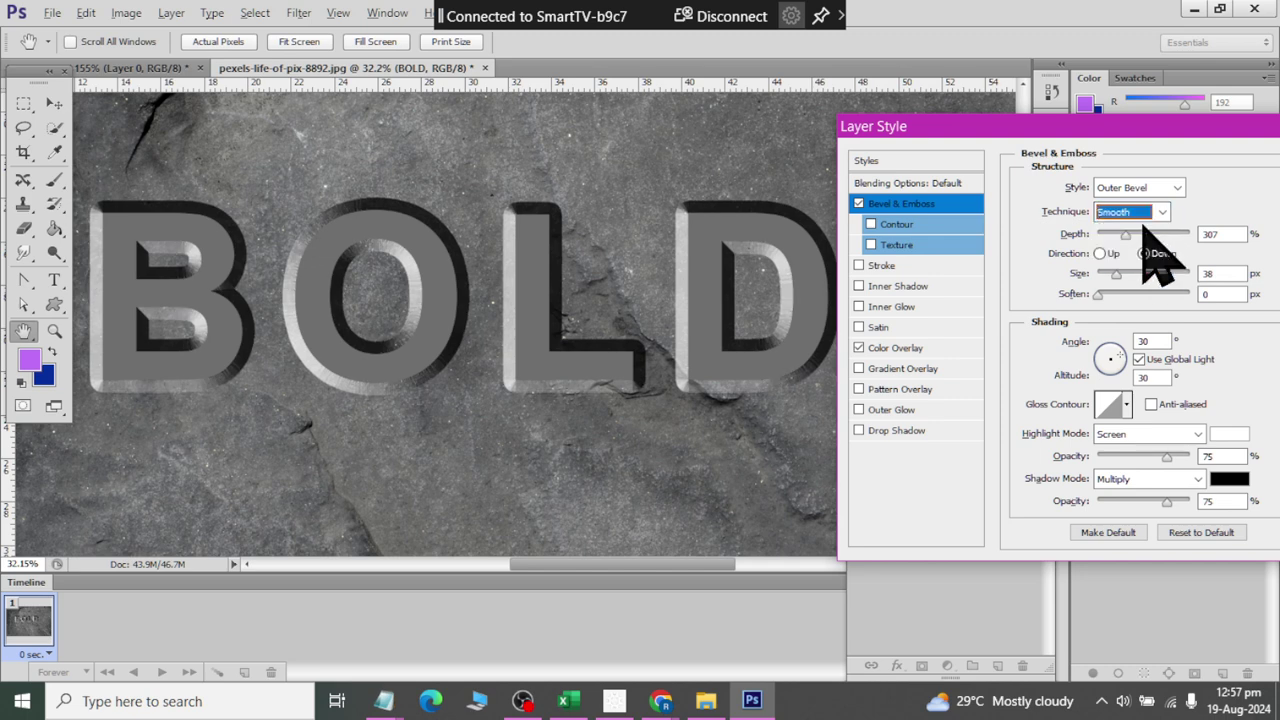
click(1100, 253)
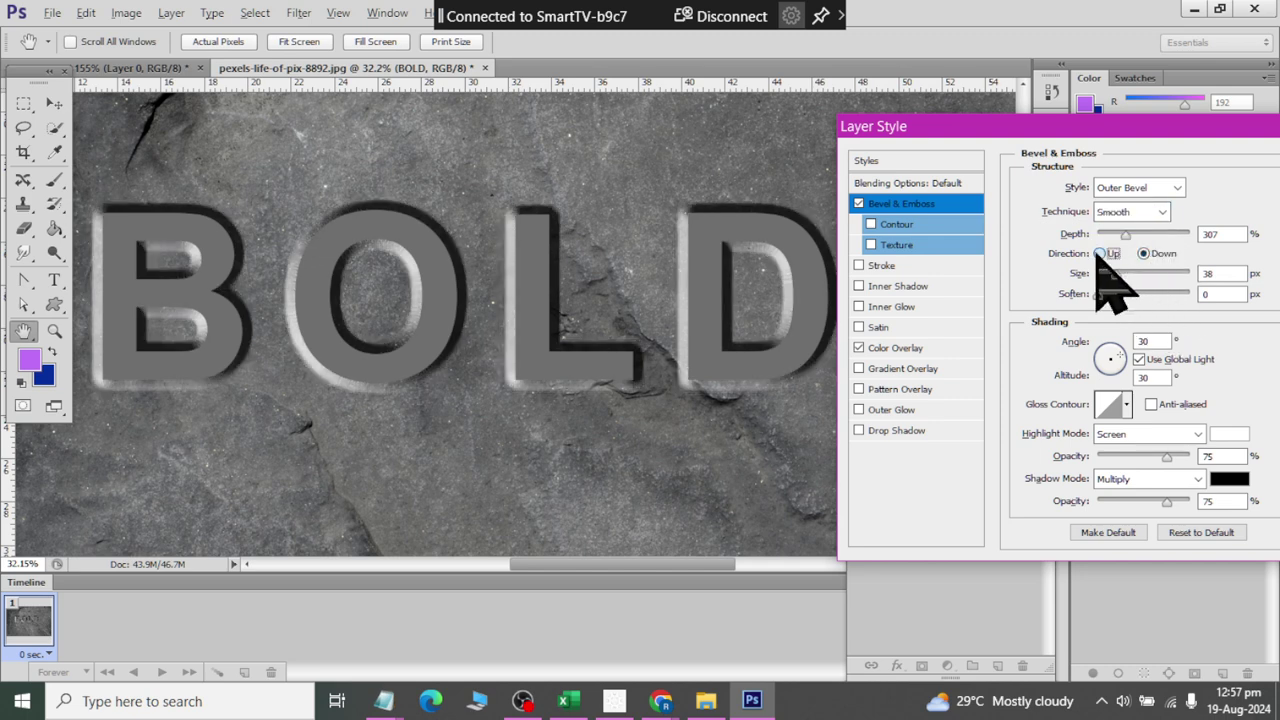
key(Tab)
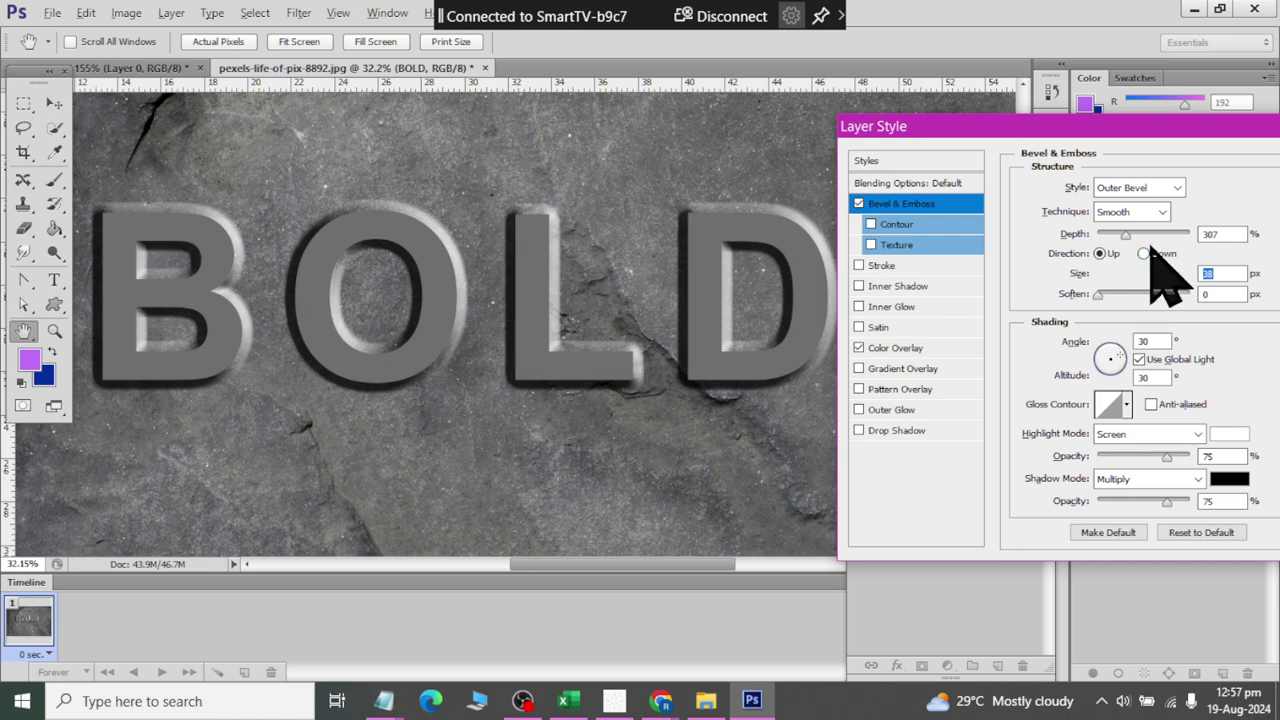
click(1153, 253)
Step: Switch the bevel style to Emboss and compare Up and Down directions, finishing on Down
click(1140, 188)
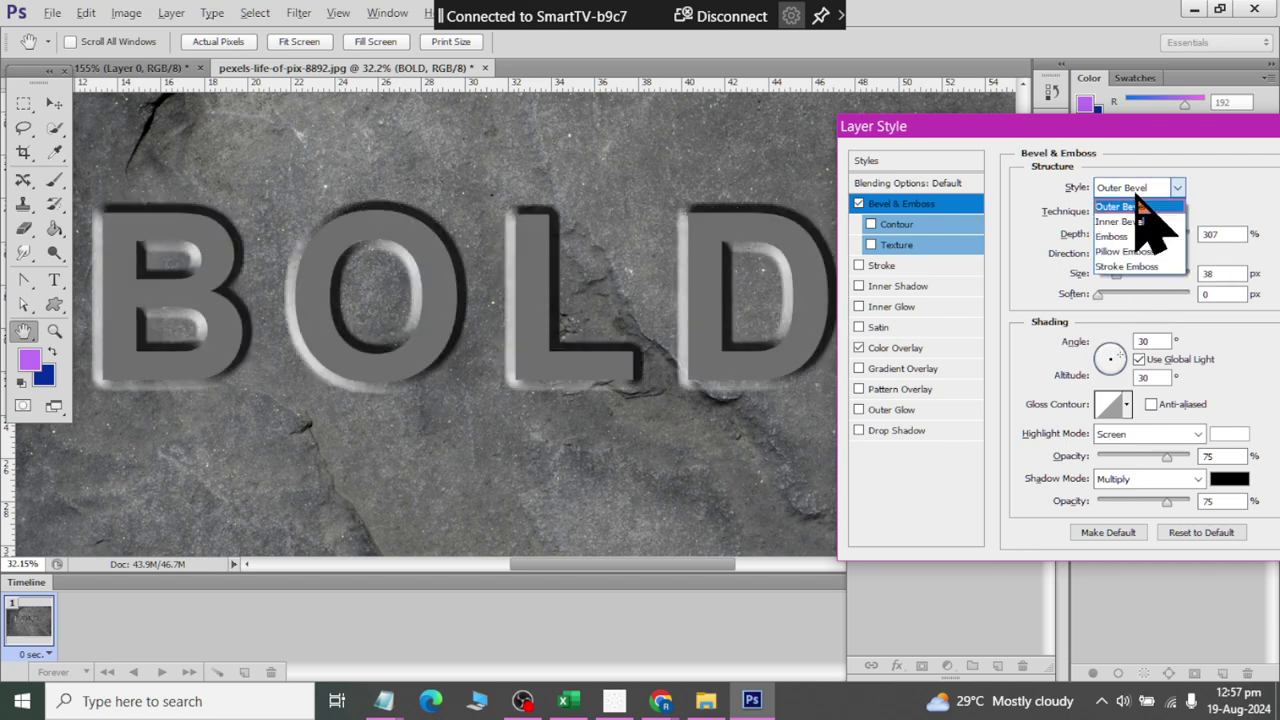
click(1143, 236)
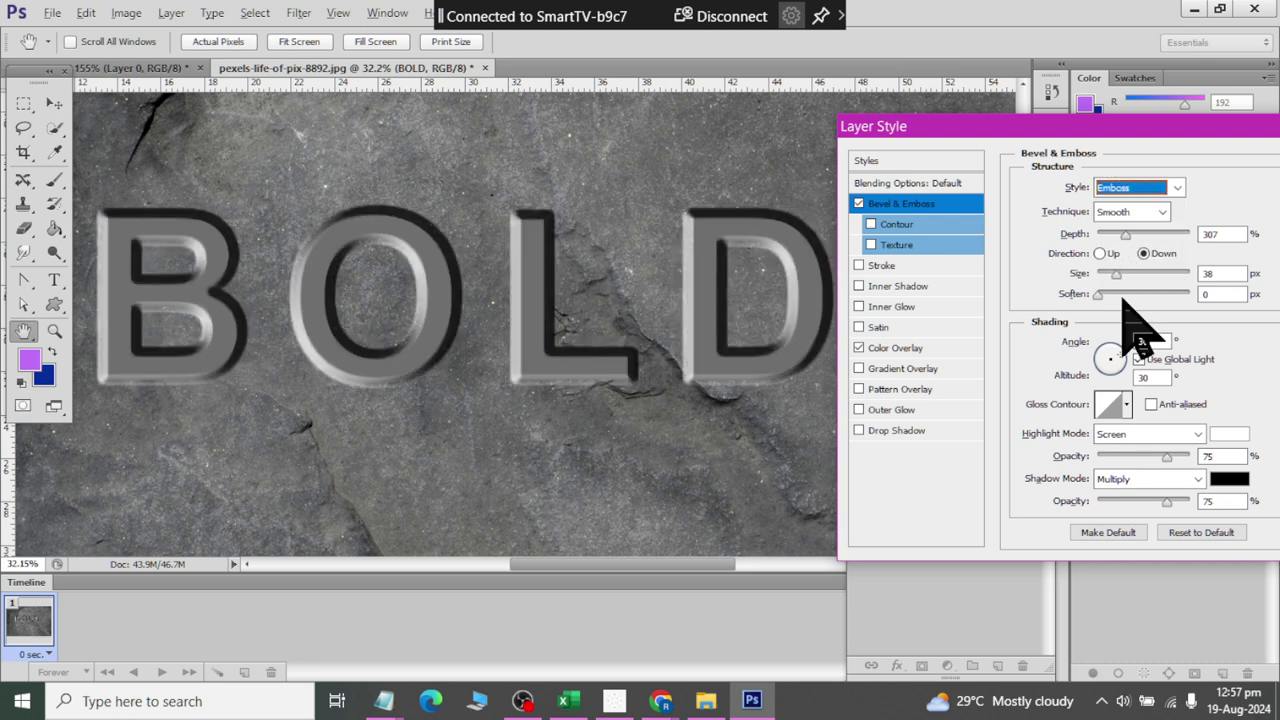
click(1100, 253)
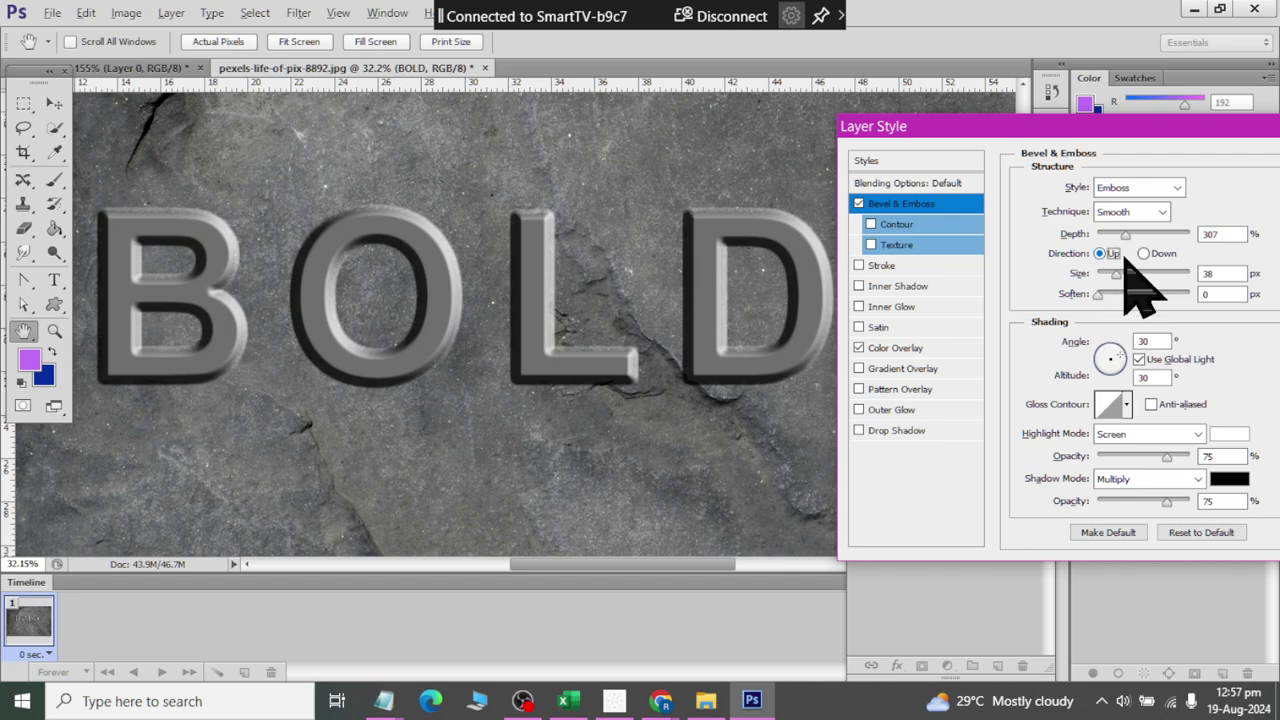
click(1143, 253)
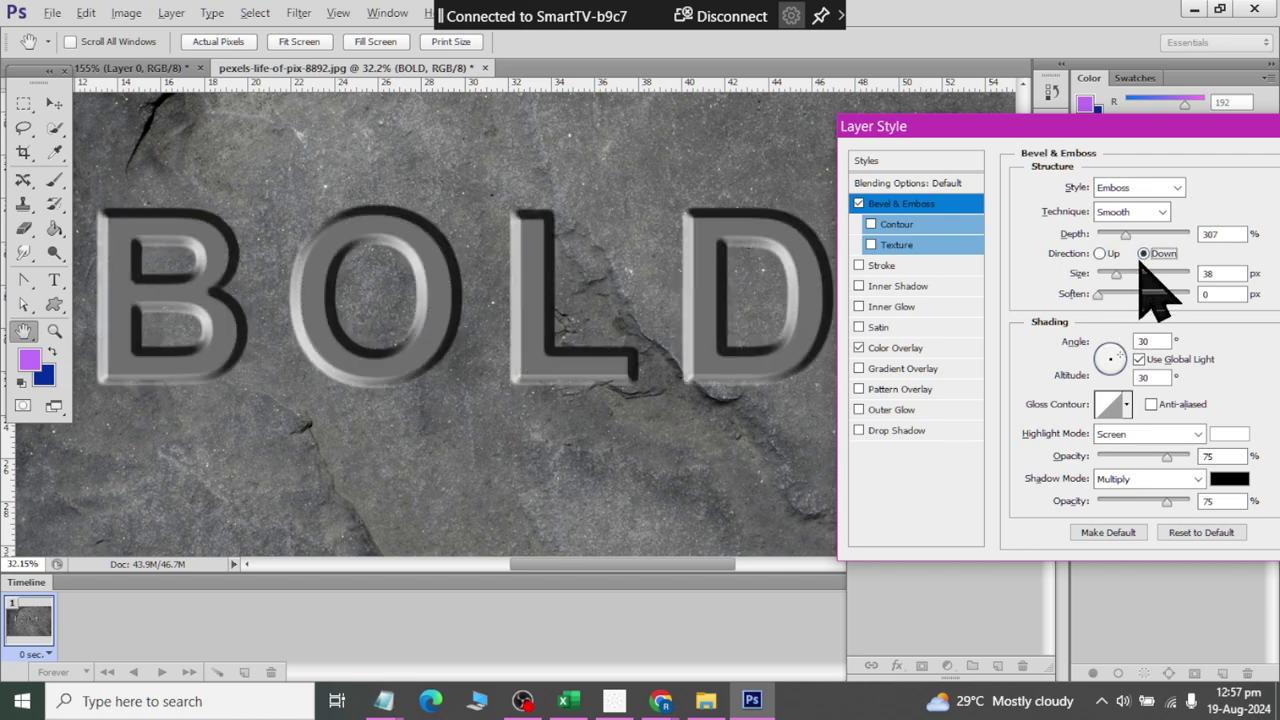
click(1100, 253)
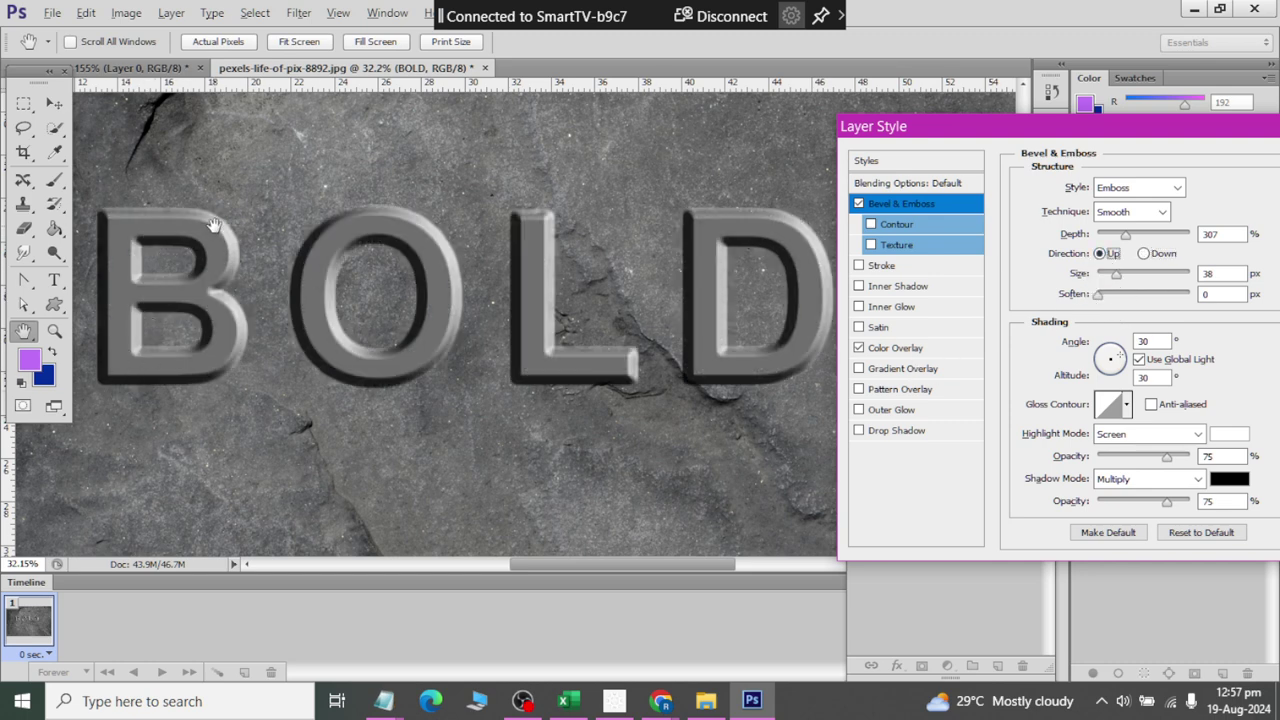
click(1143, 253)
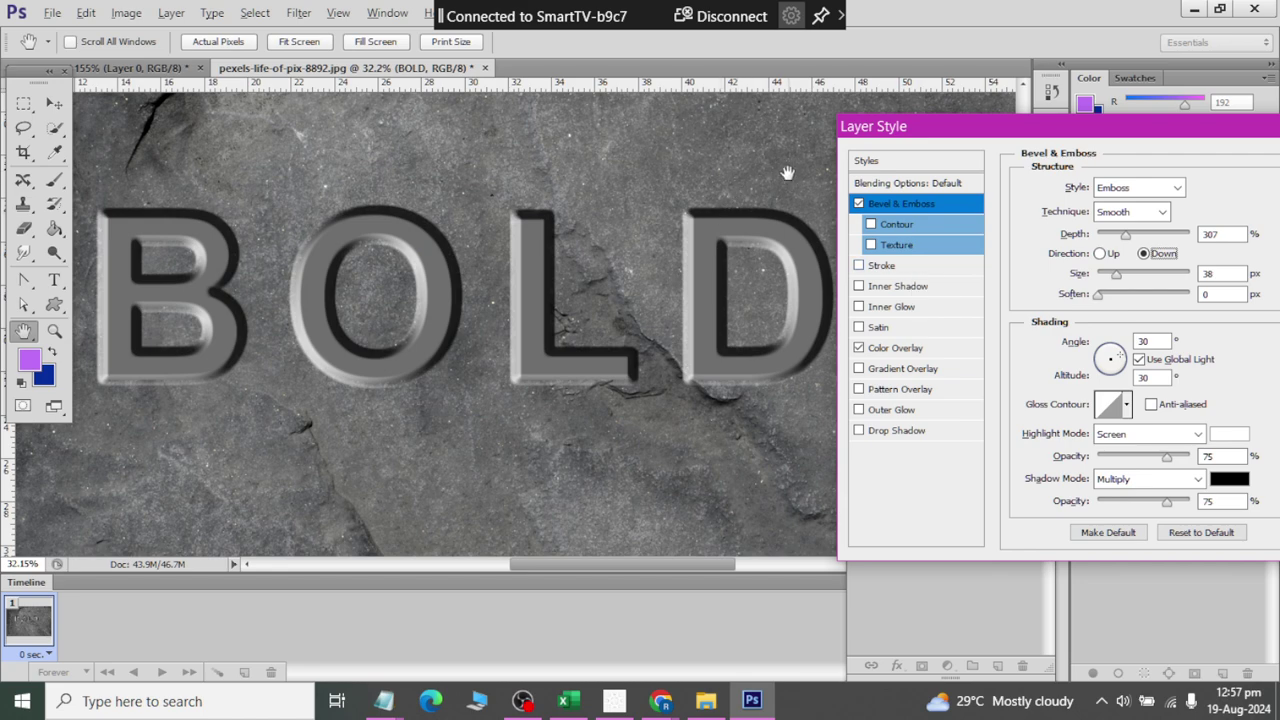
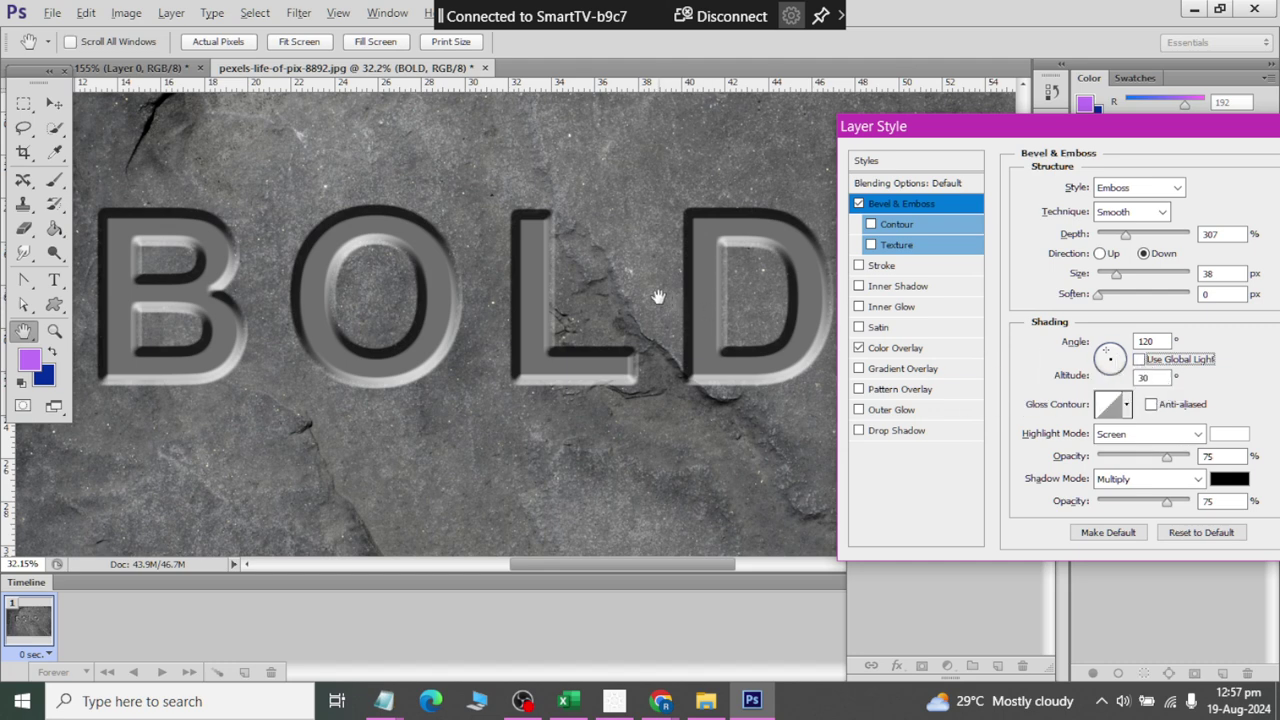
Step: Make the BOLD bevel a Pillow Emboss lit at -76°, 5° altitude, with depth about 1%
drag(614, 249, 677, 191)
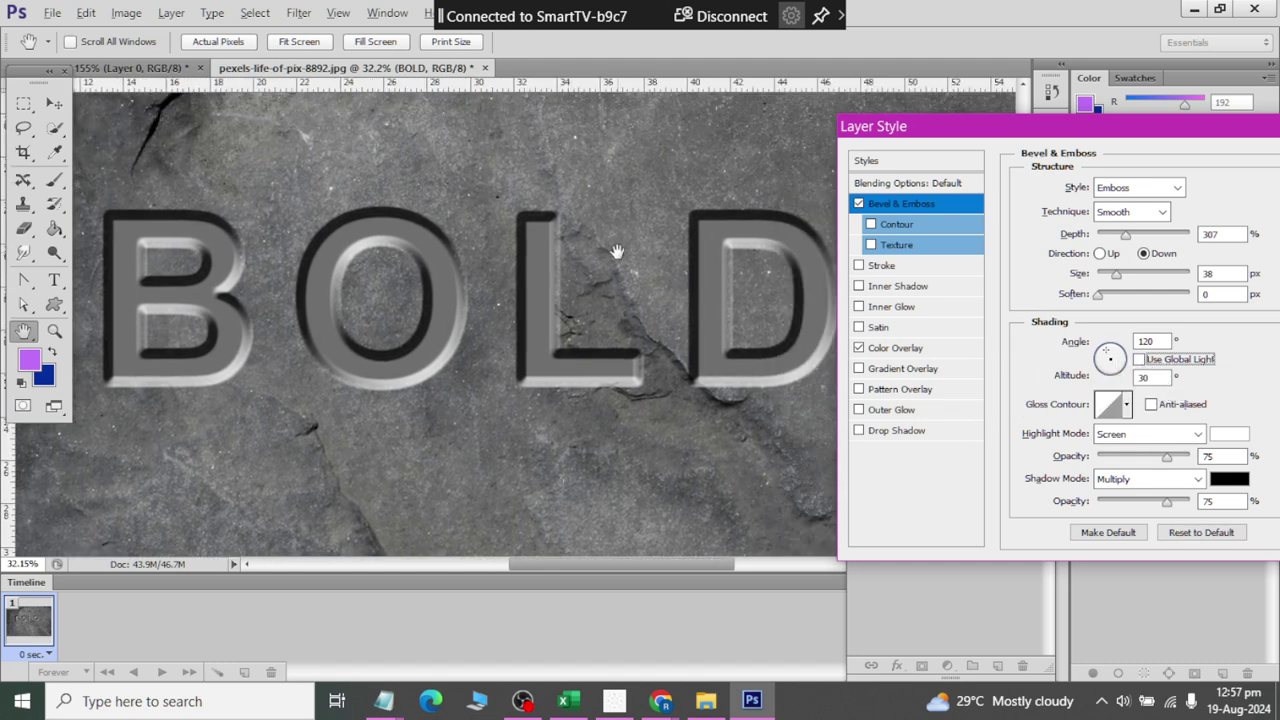
mouse_move(1117, 370)
mouse_down()
mouse_move(1125, 395)
mouse_move(1103, 381)
mouse_up()
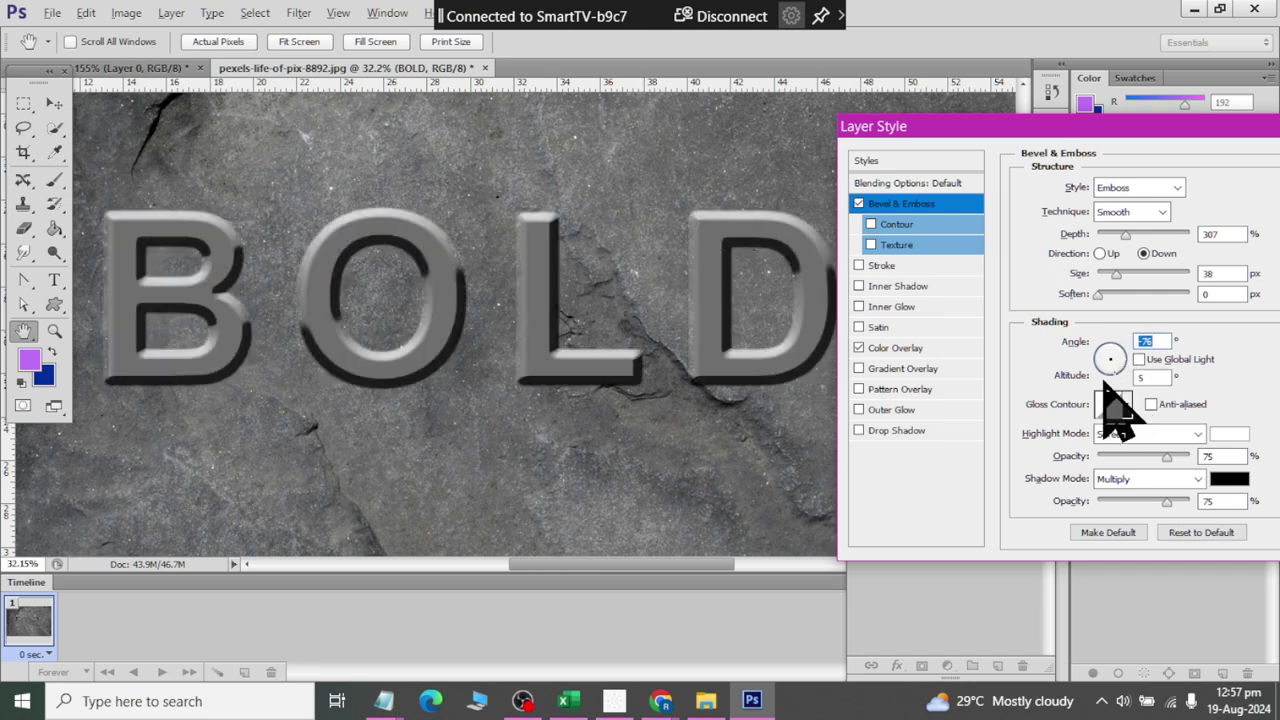
click(1125, 188)
click(1138, 251)
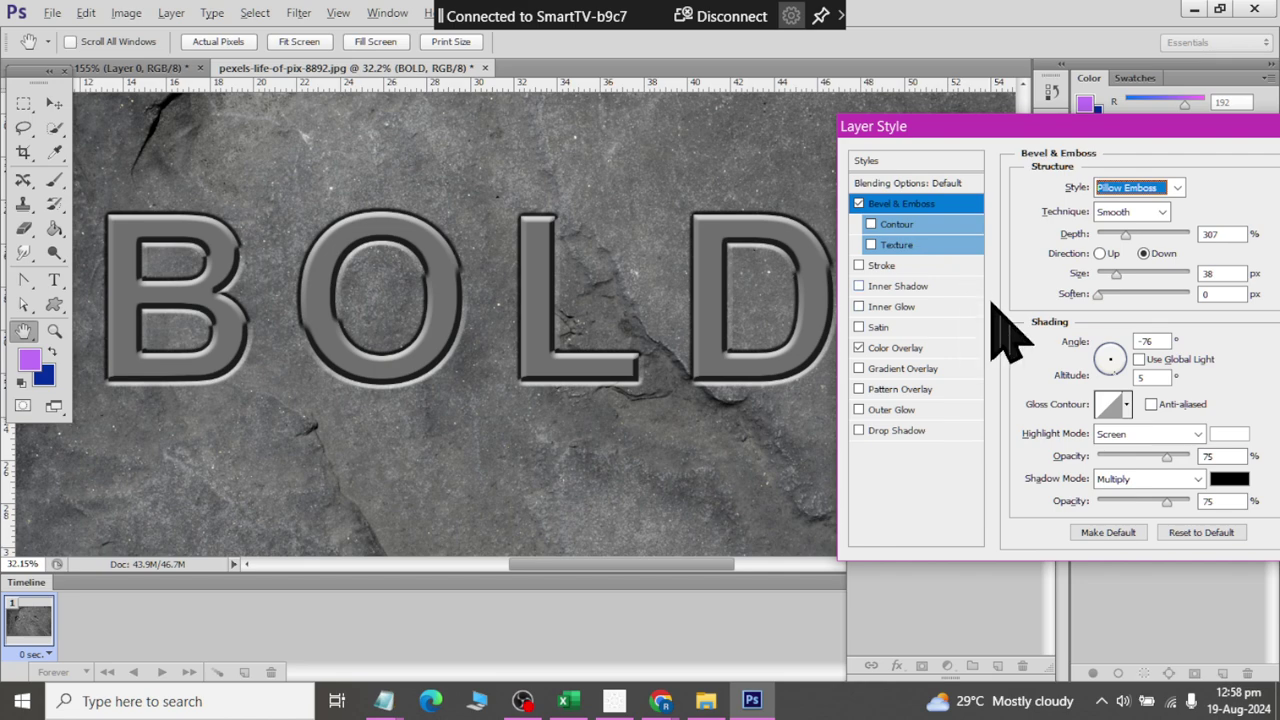
click(1130, 240)
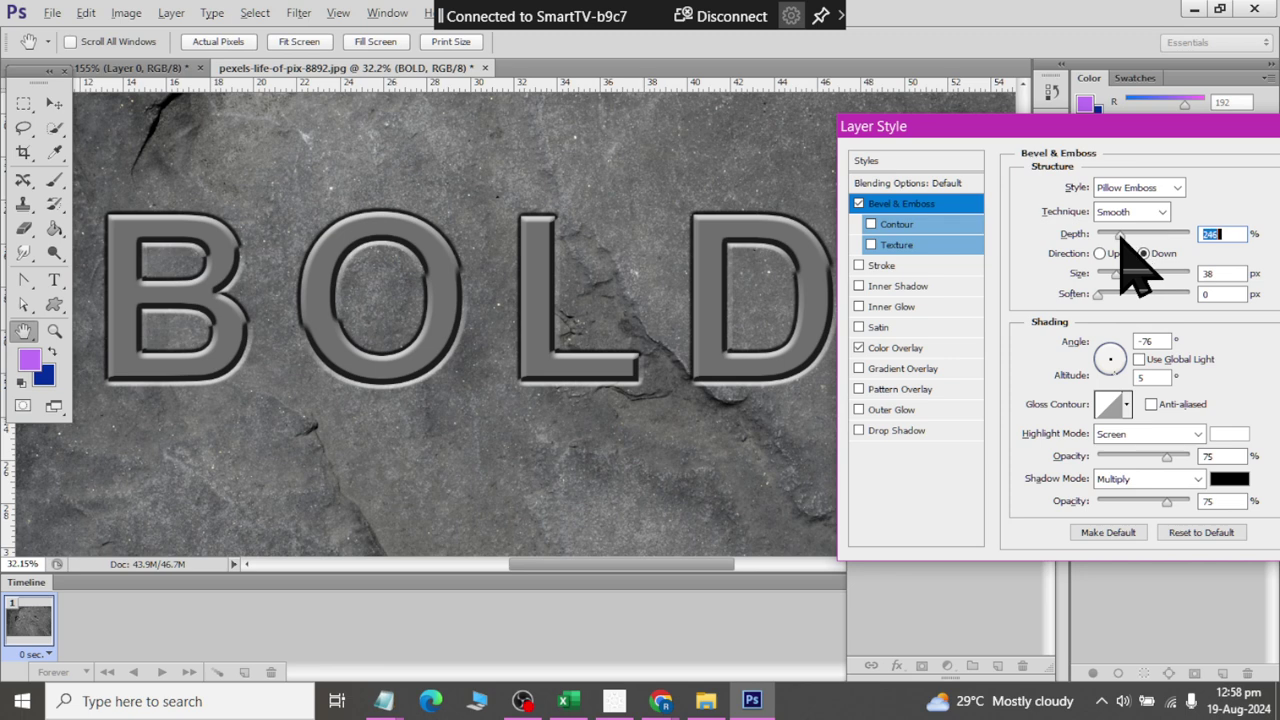
drag(1120, 240, 1099, 242)
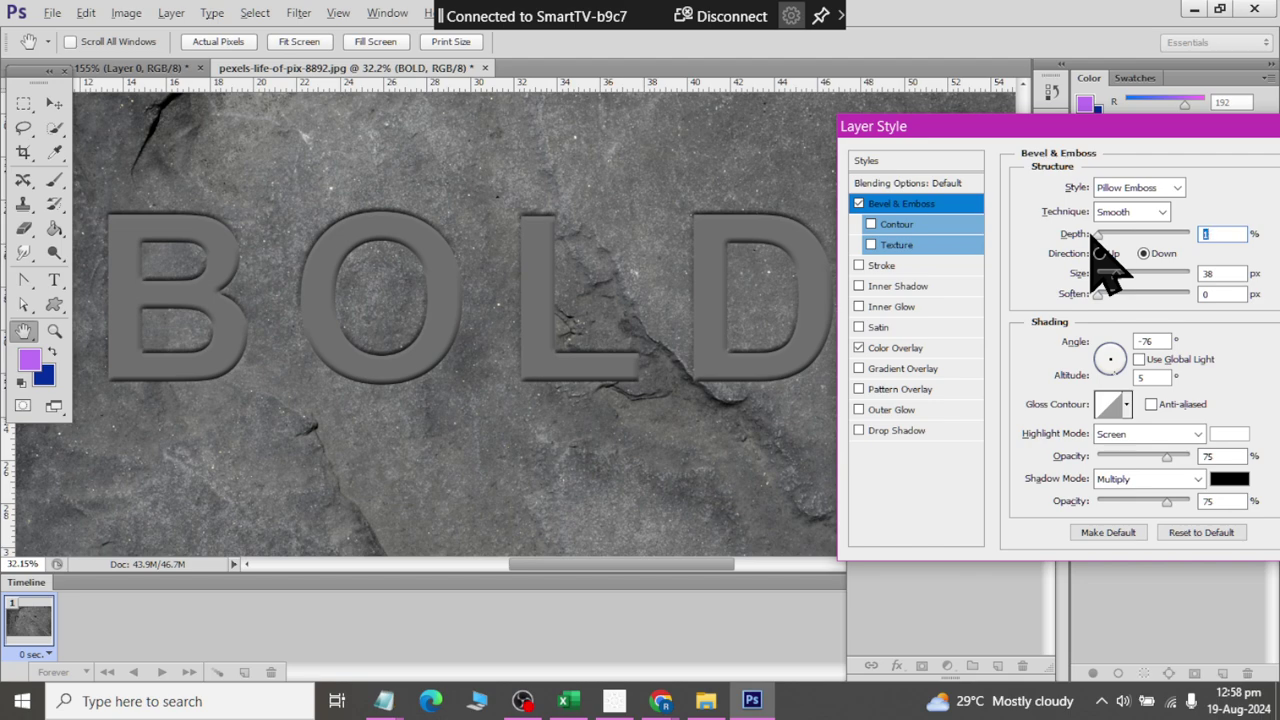
click(858, 410)
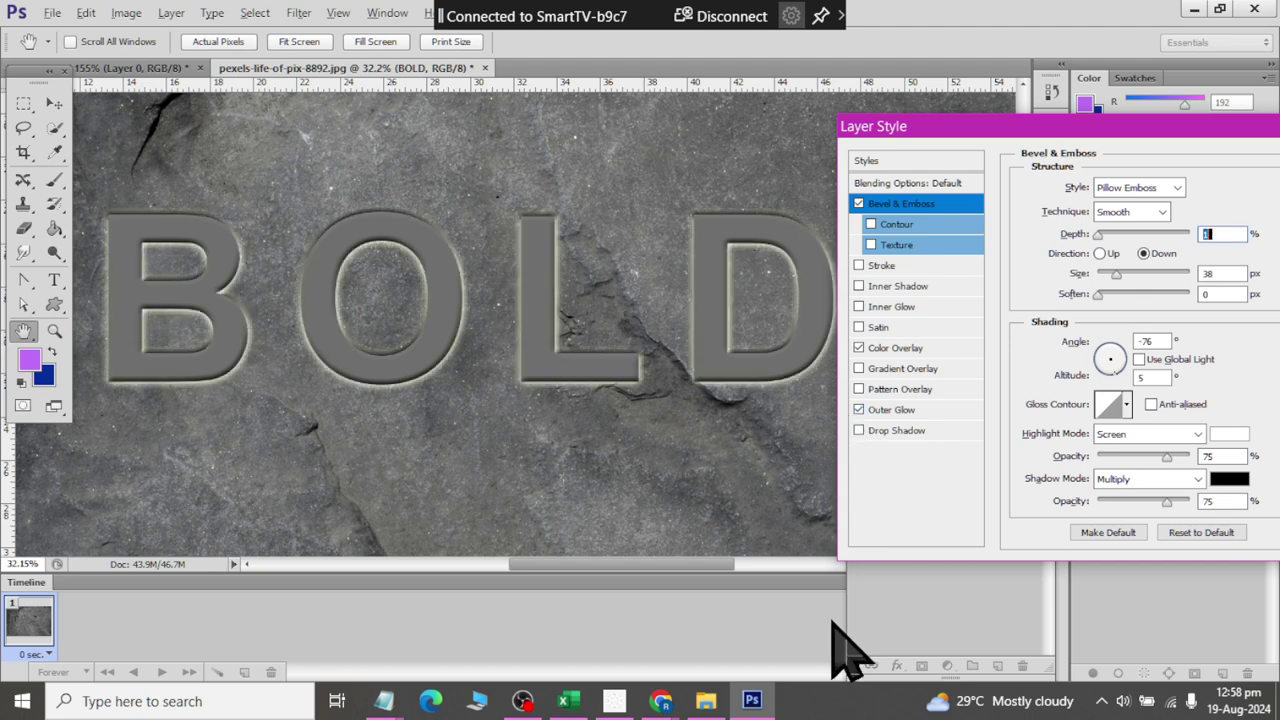
click(888, 410)
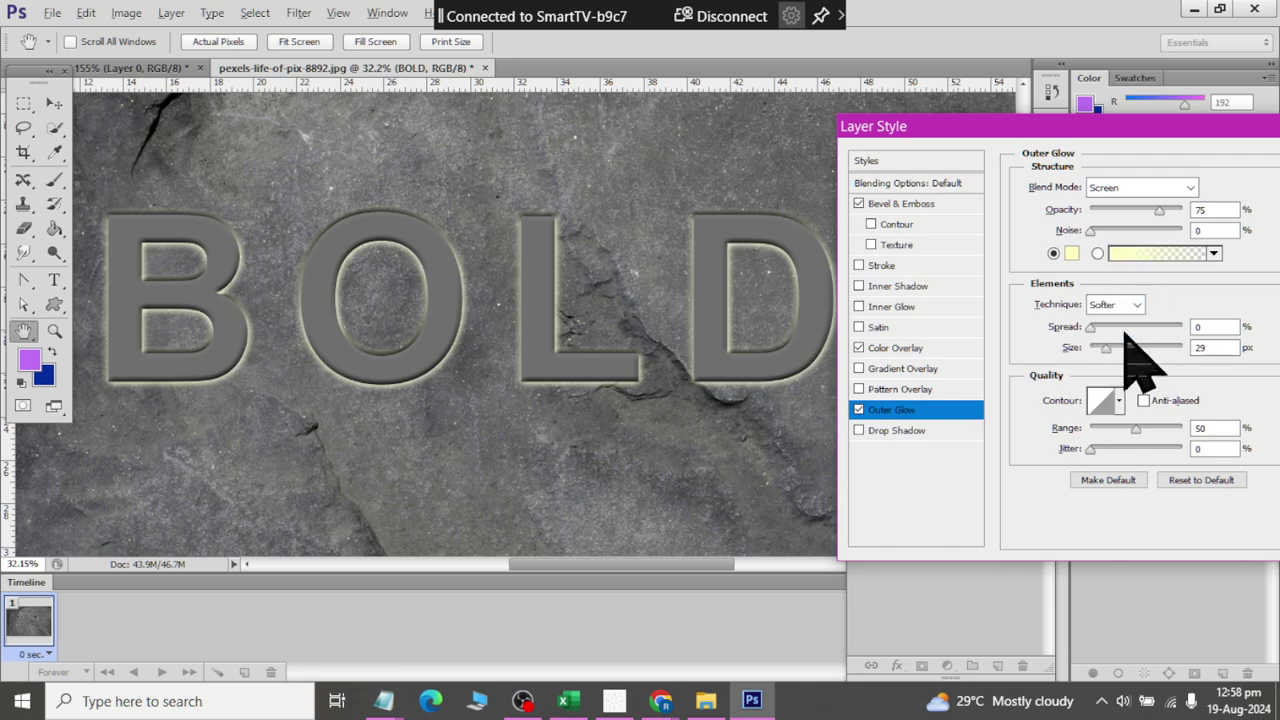
drag(1106, 347, 1112, 347)
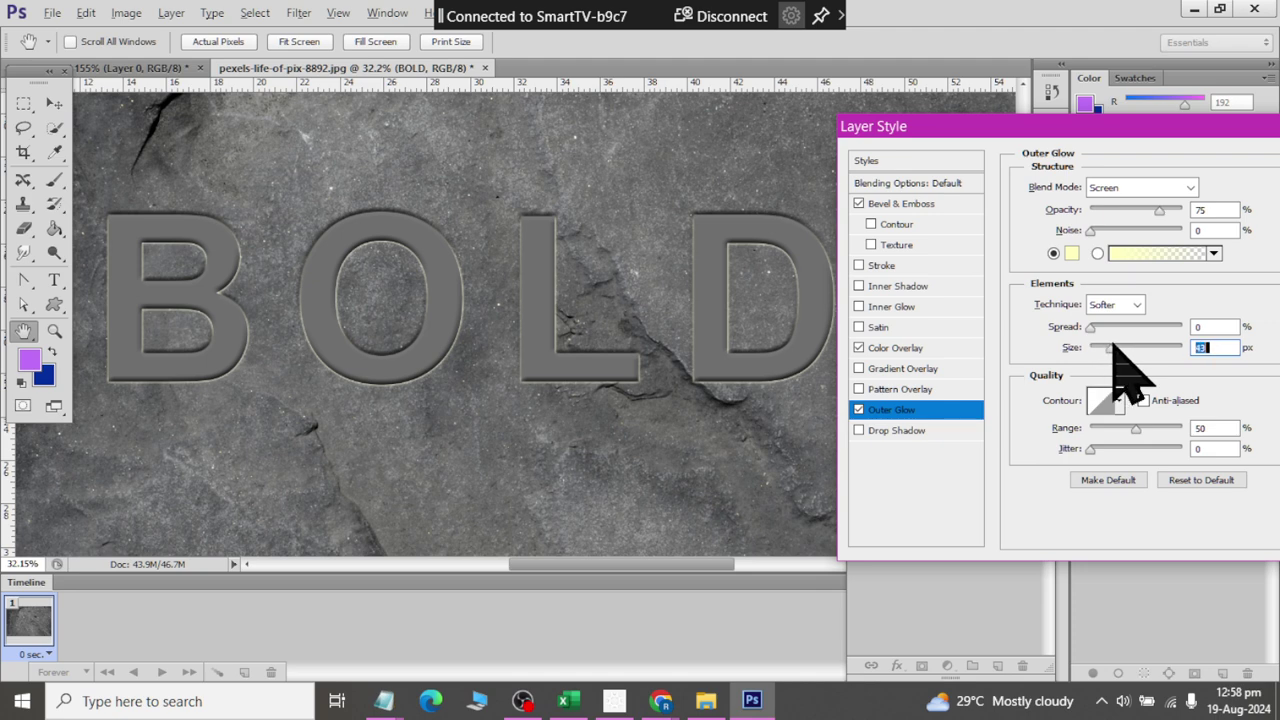
drag(1160, 212, 1129, 213)
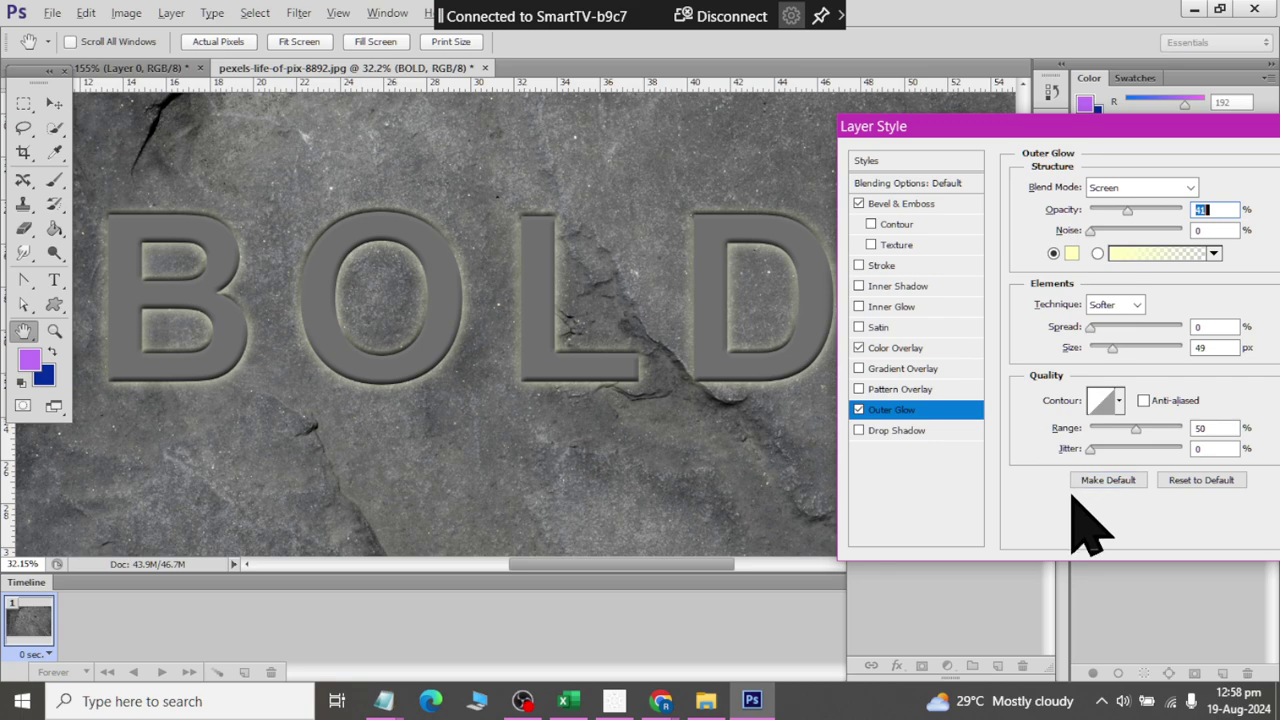
click(860, 409)
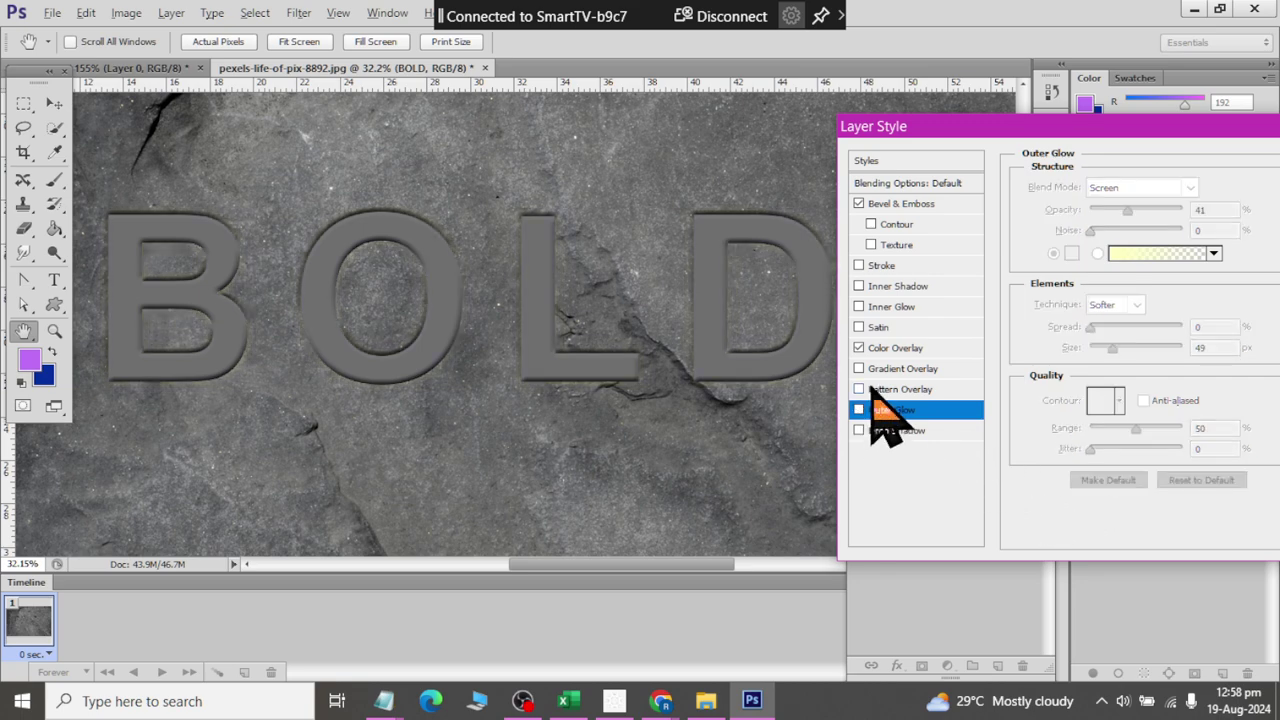
click(915, 306)
click(1118, 366)
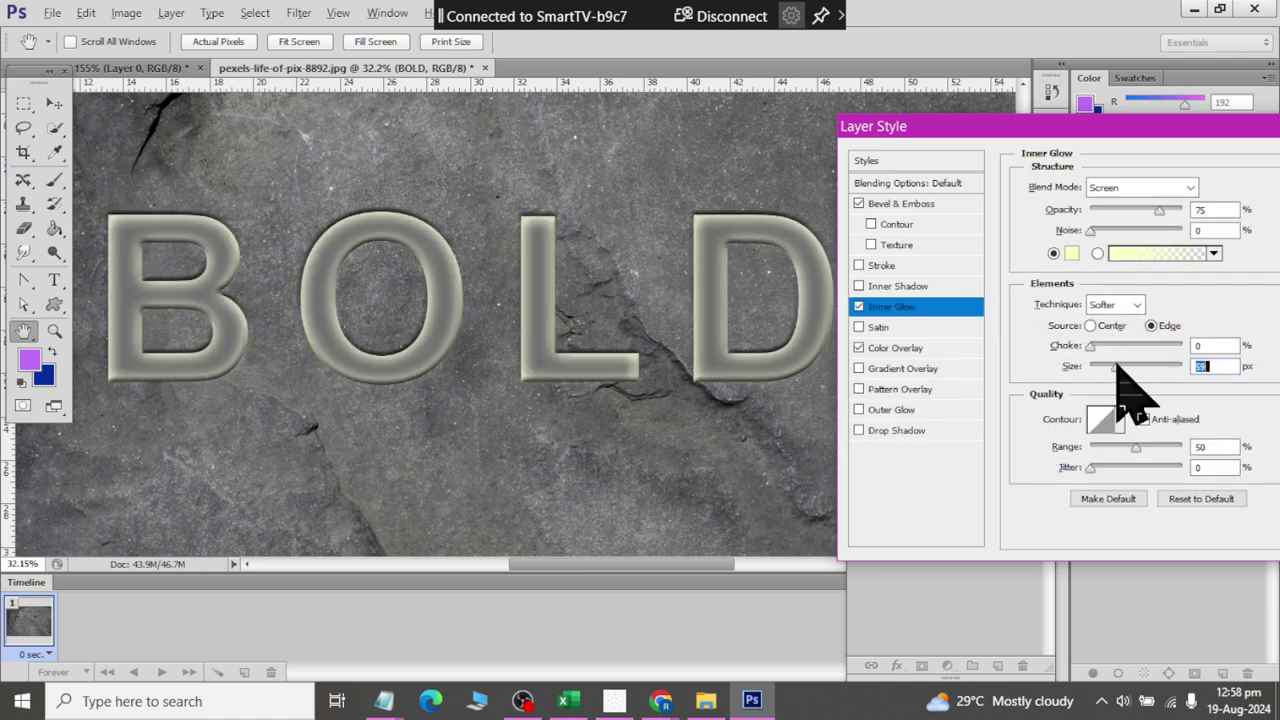
drag(1118, 366, 1110, 367)
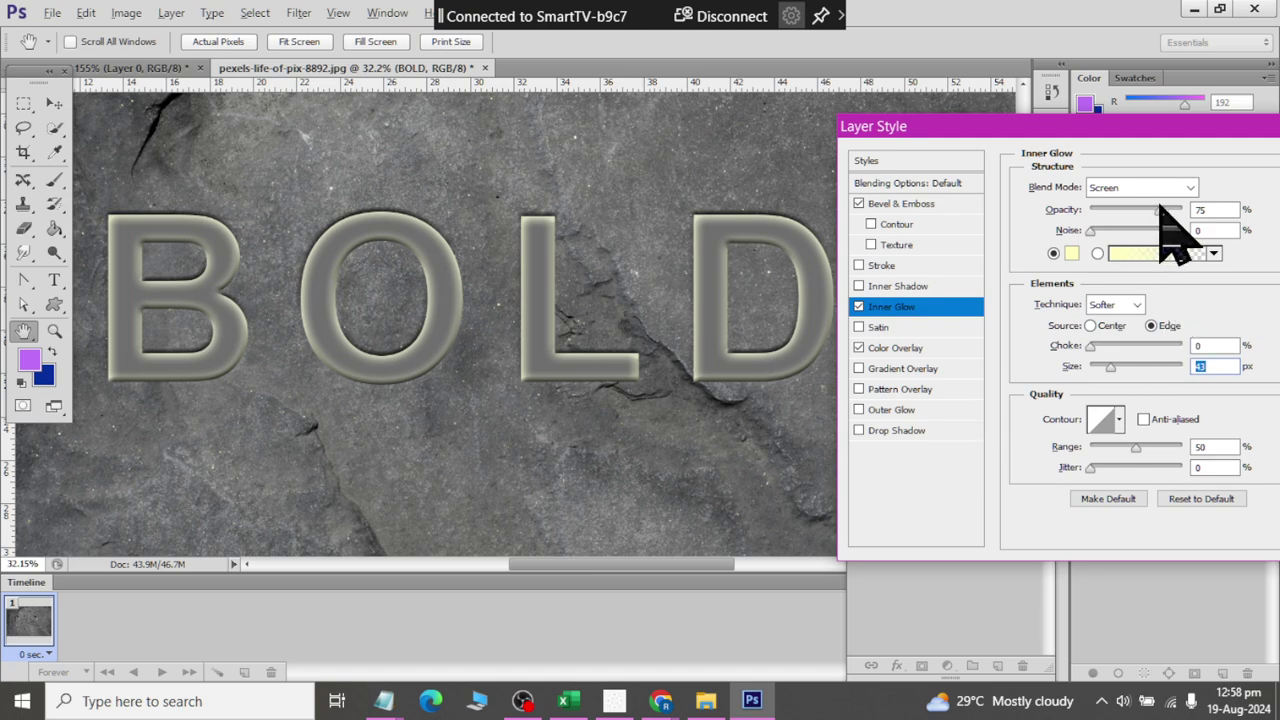
drag(1160, 209, 1128, 212)
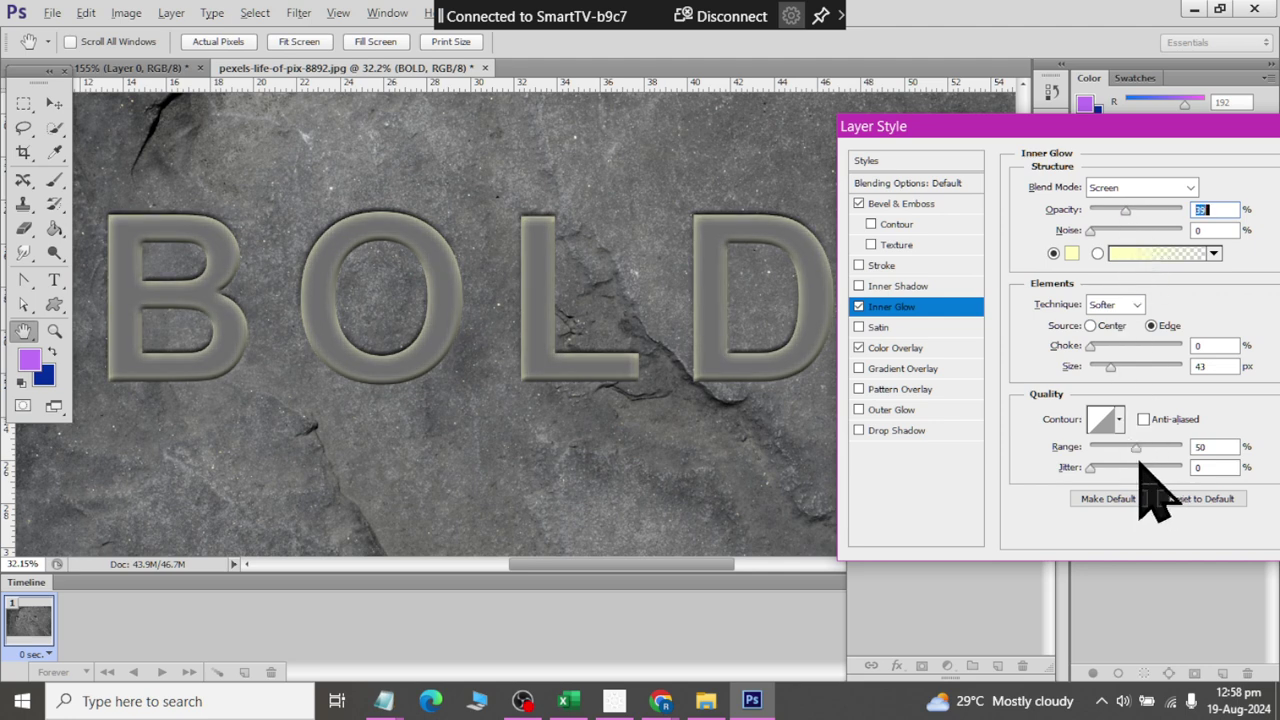
click(858, 306)
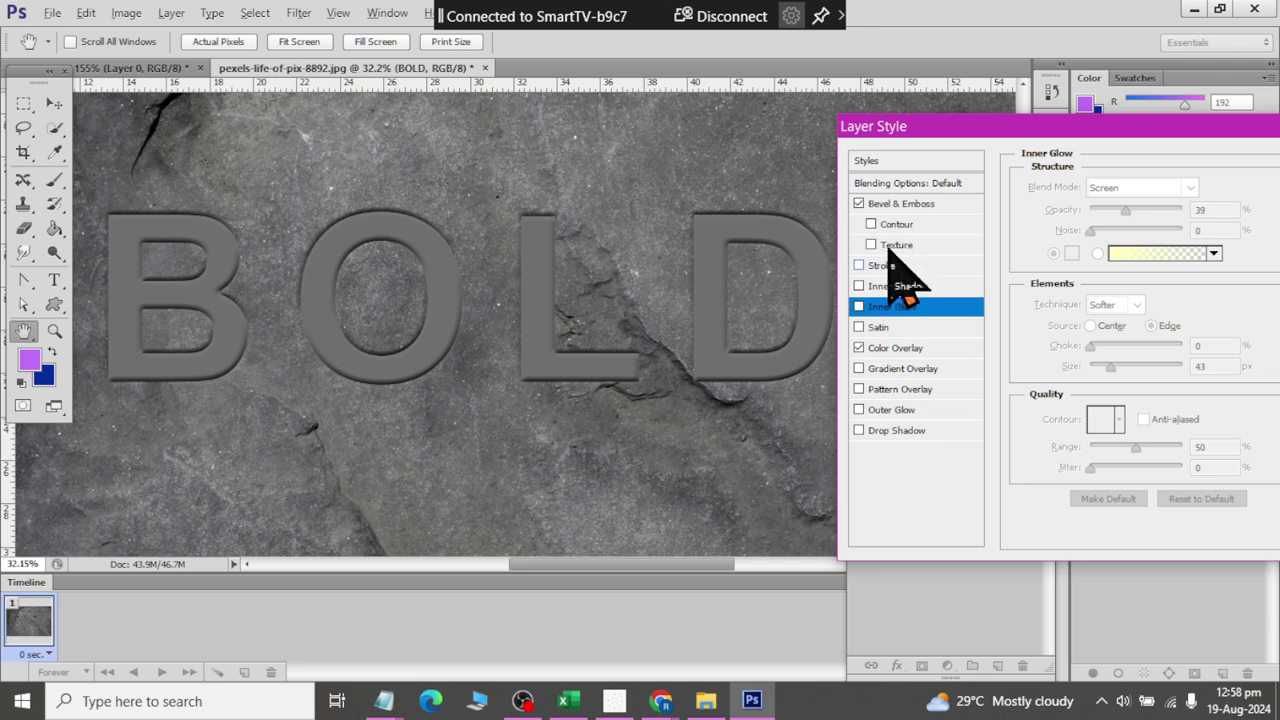
Step: Switch the BOLD bevel to Stroke Emboss with size 76 px, direction Up, depth 42%
click(885, 203)
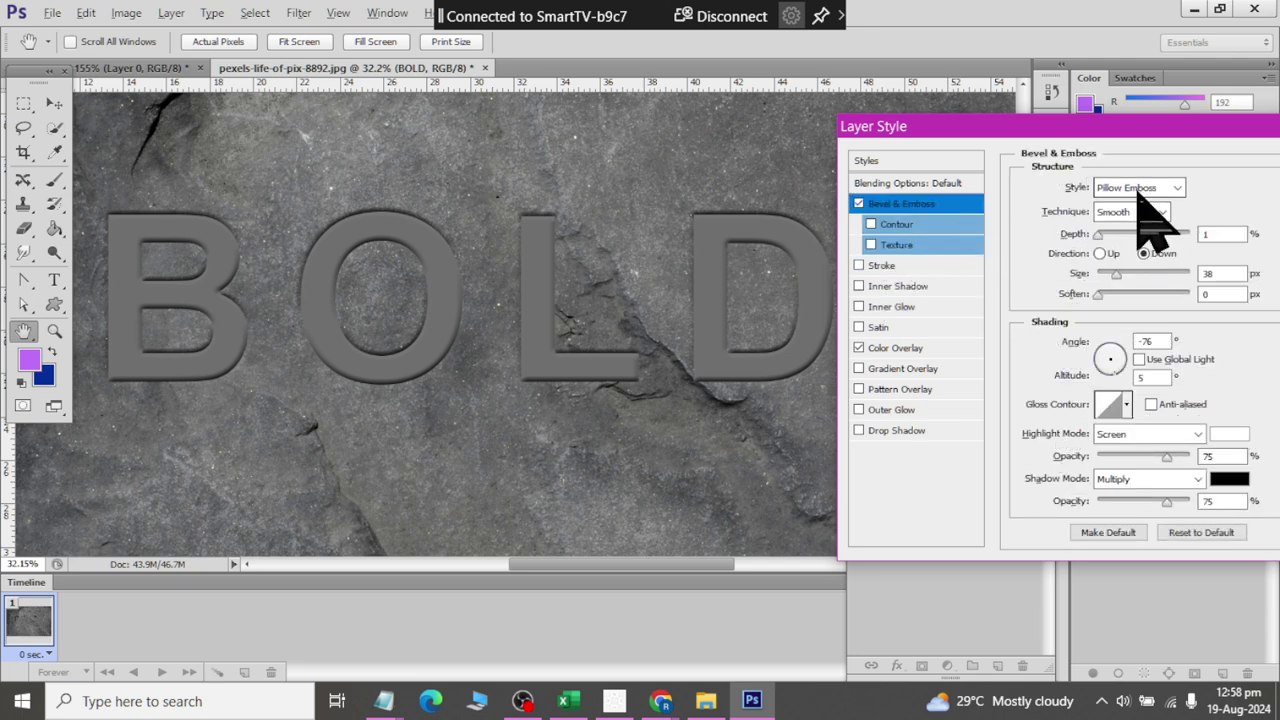
click(1138, 187)
click(1151, 267)
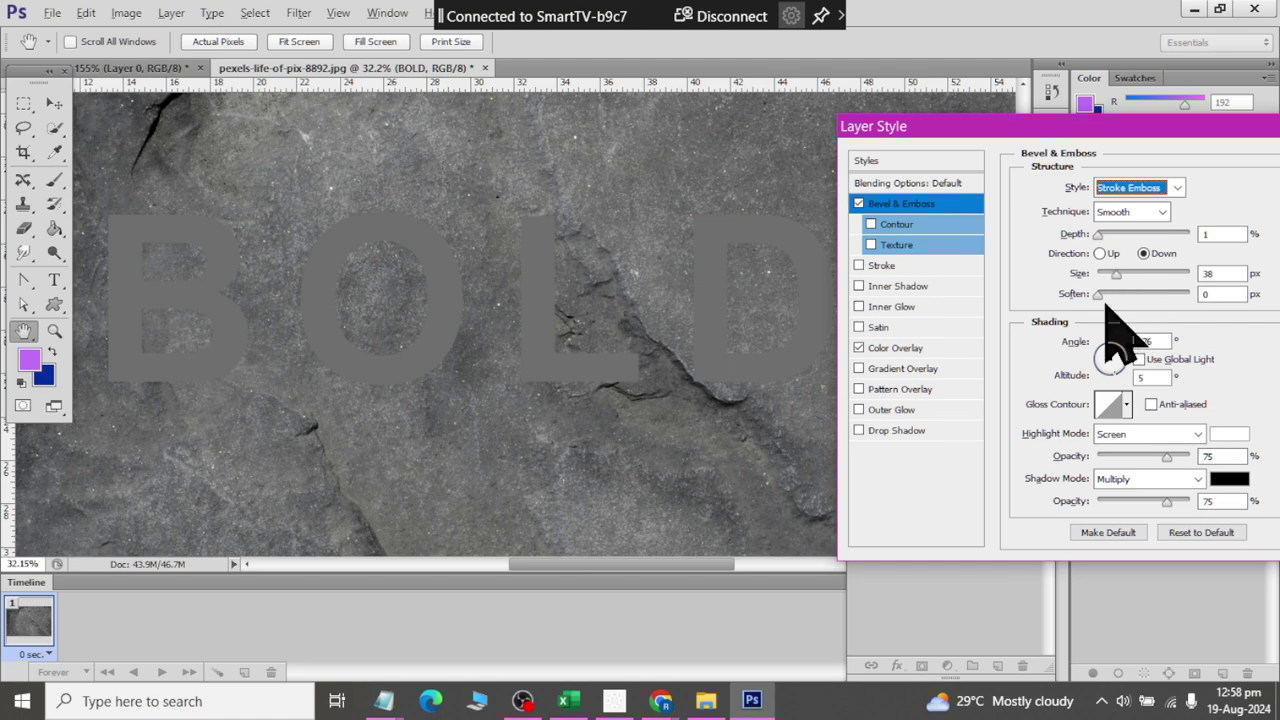
mouse_move(1116, 274)
mouse_down()
mouse_move(1168, 276)
mouse_move(1113, 276)
mouse_move(1125, 276)
mouse_up()
click(1100, 253)
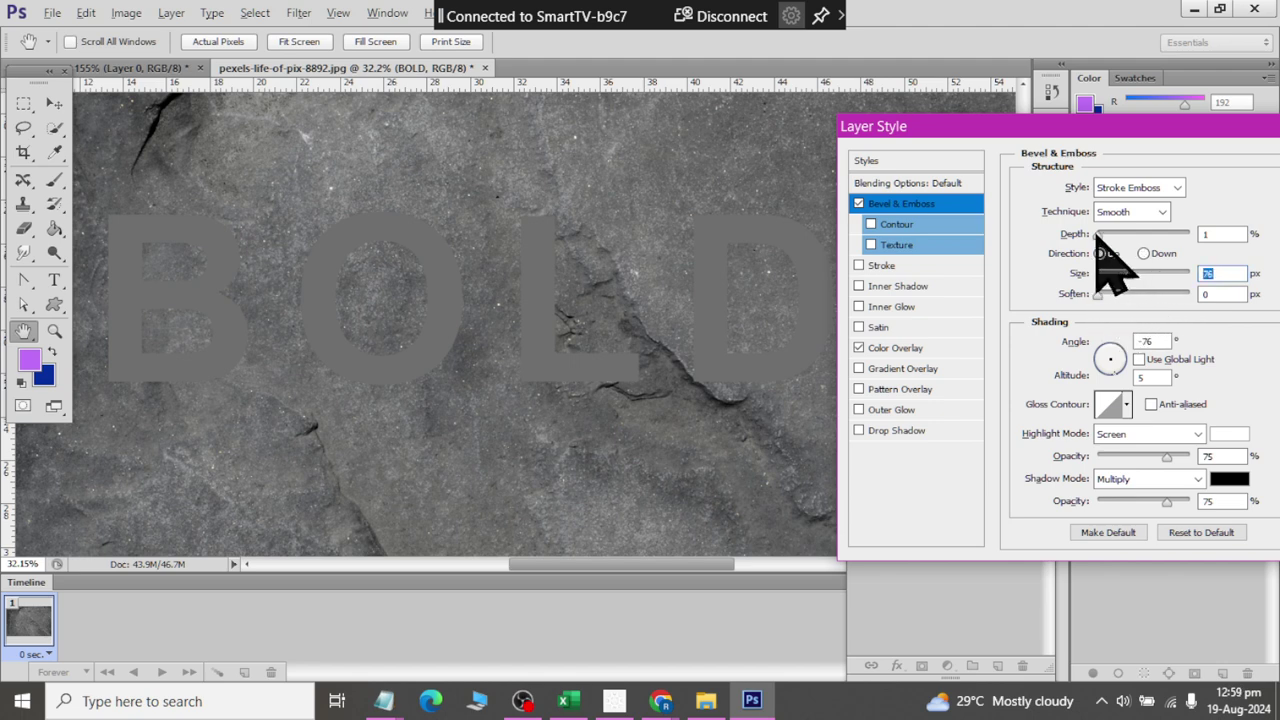
drag(1097, 233, 1121, 235)
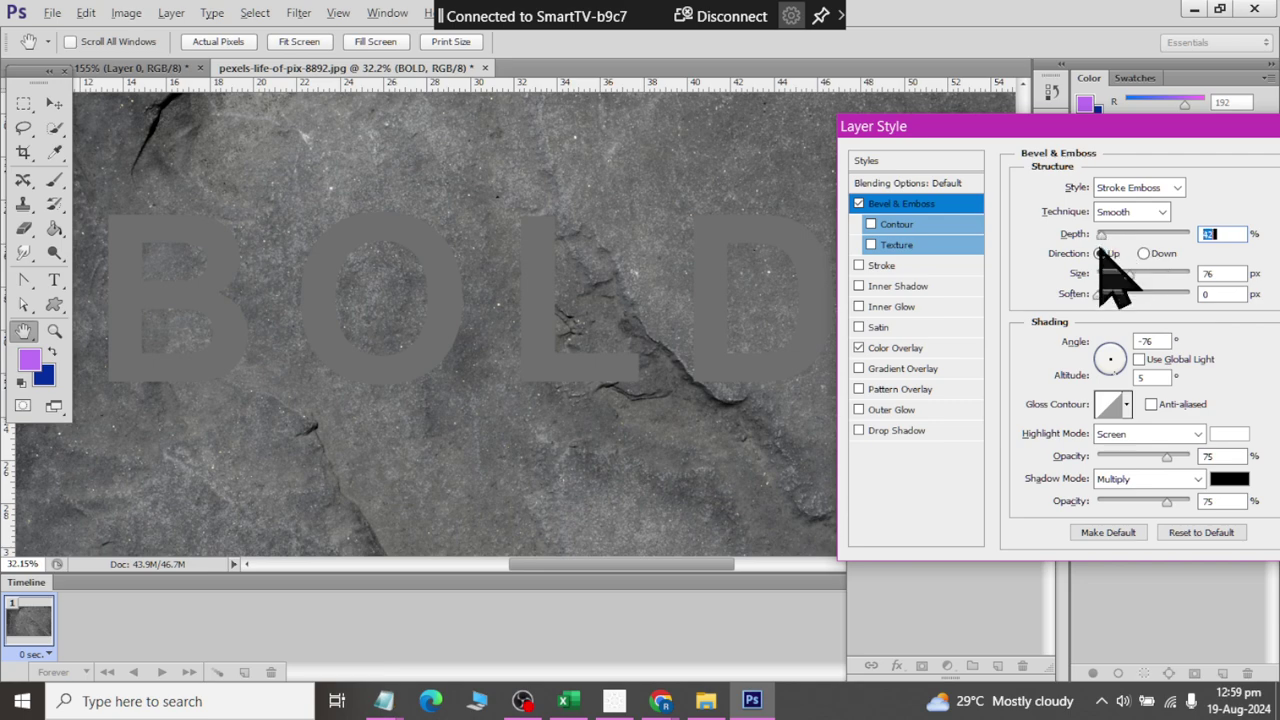
Step: Add an Inner Glow to the letters after trying and removing Outer Glow and Drop Shadow
click(860, 411)
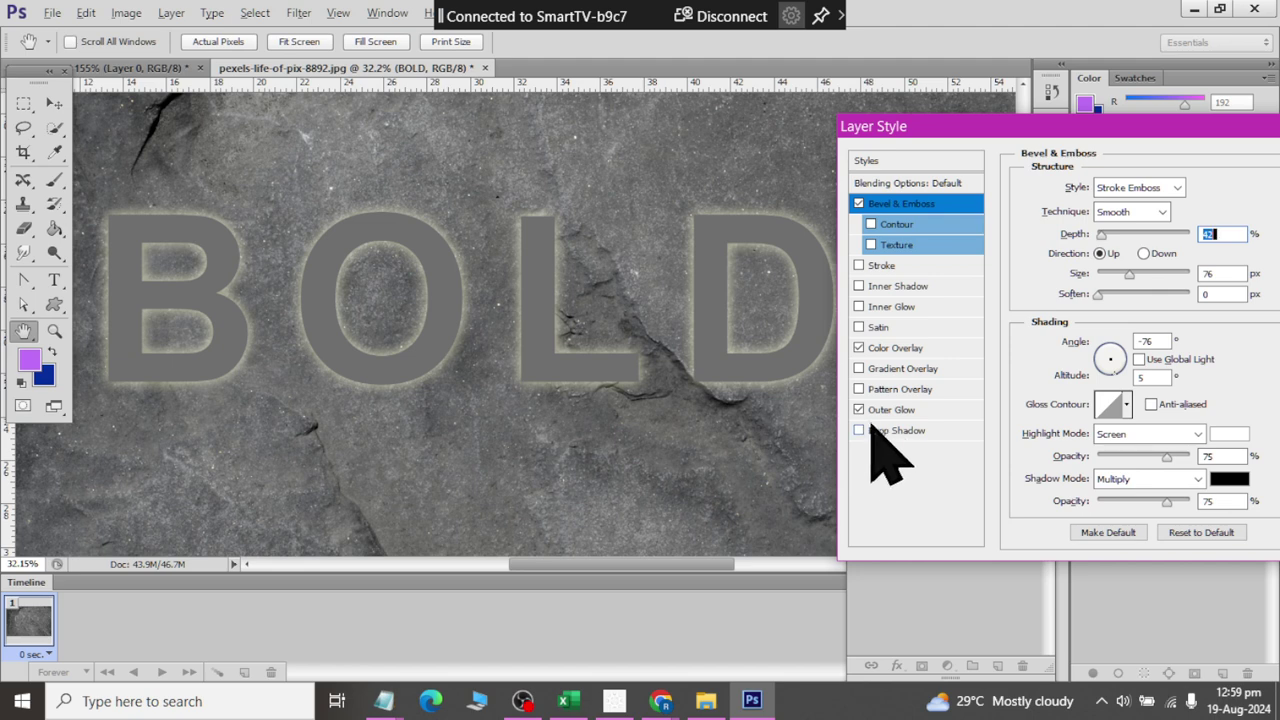
click(859, 410)
click(859, 307)
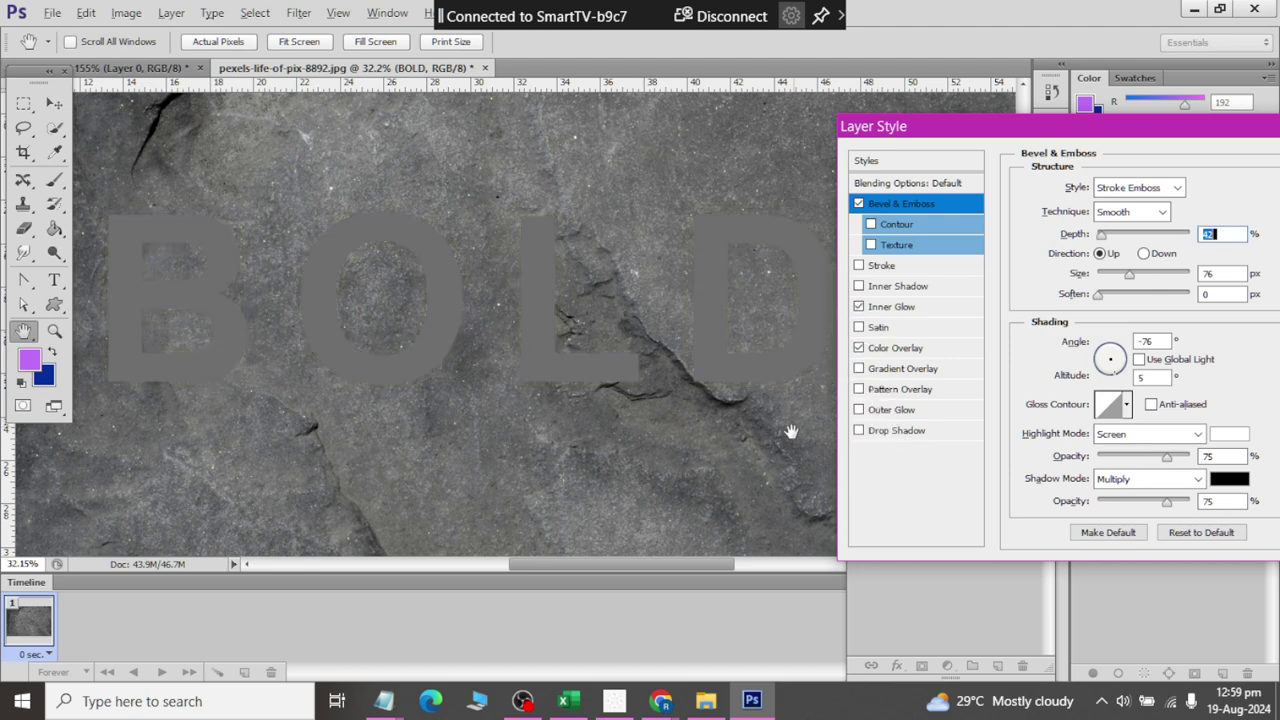
click(859, 430)
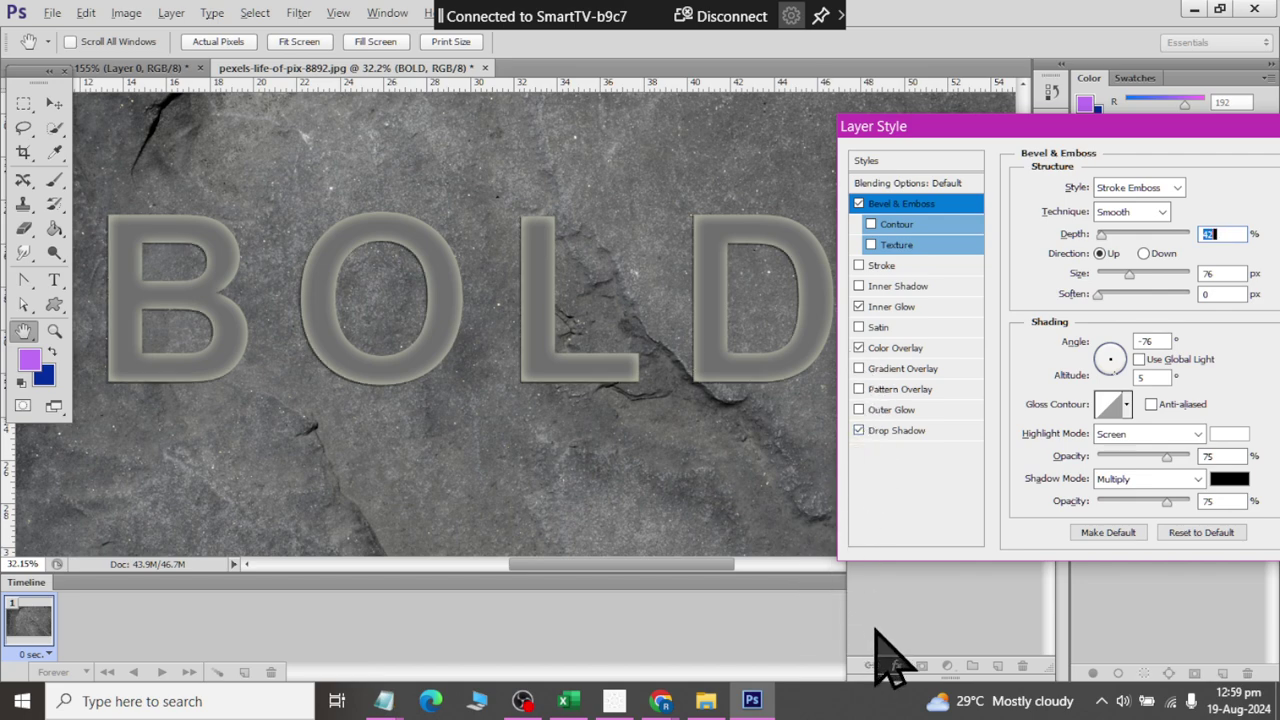
click(859, 430)
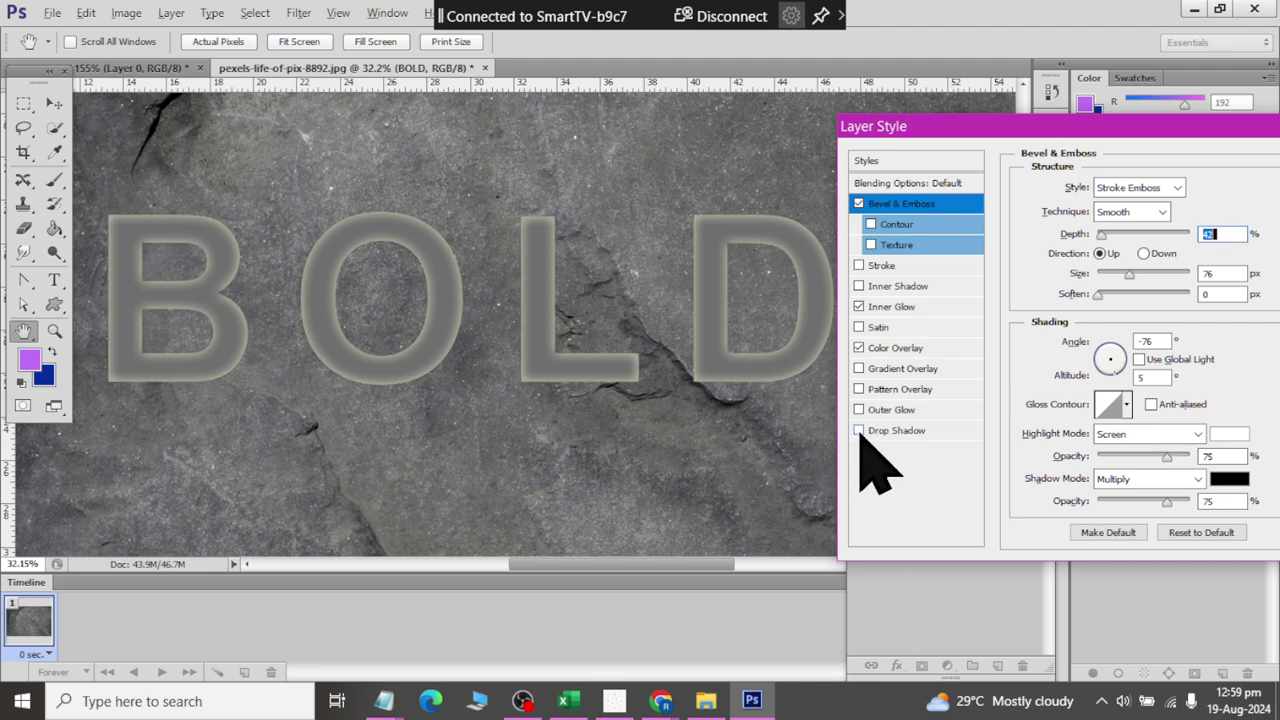
click(858, 348)
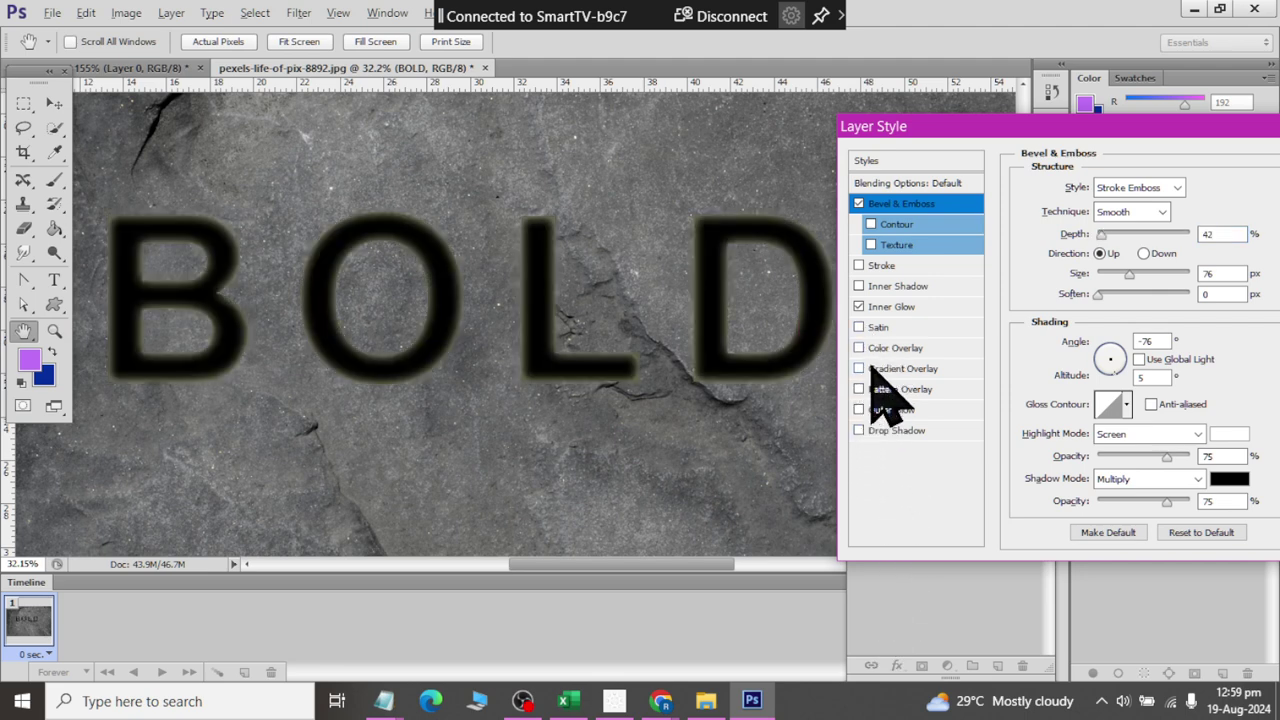
click(858, 348)
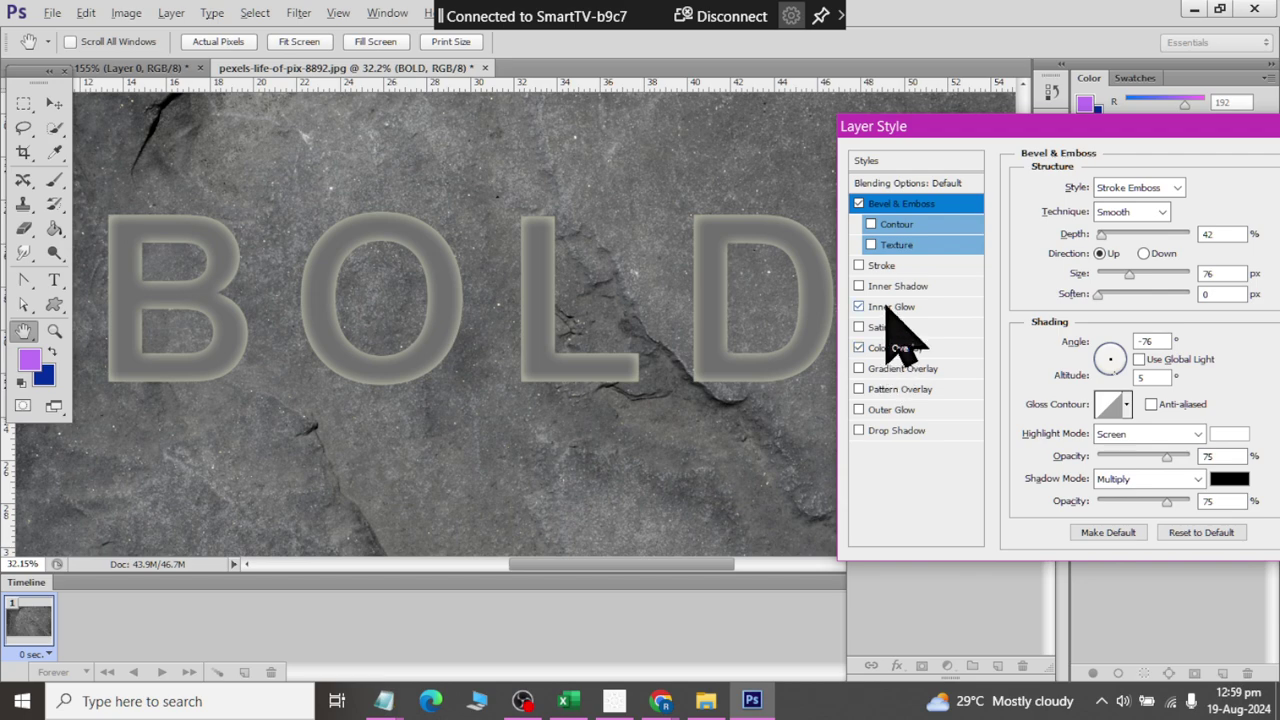
click(1158, 188)
Step: Set the BOLD bevel to Inner Bevel, direction Up, depth 1000%, size about 3 px
click(1158, 222)
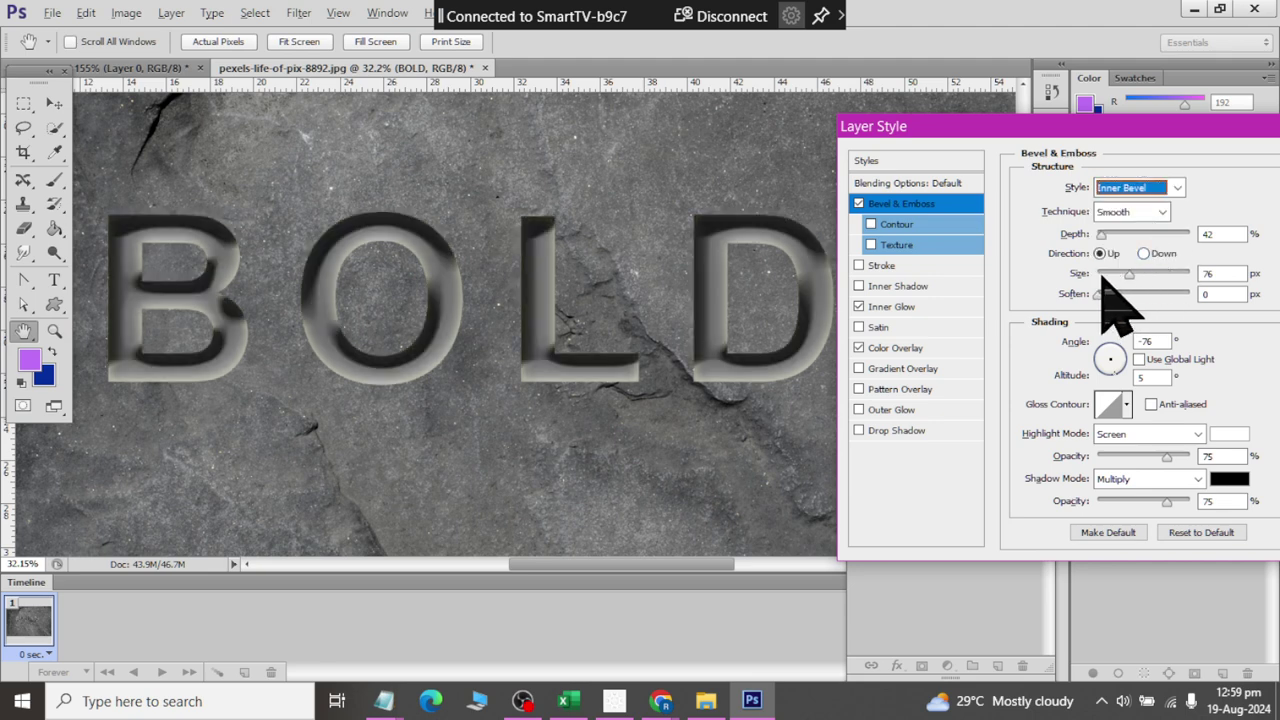
mouse_move(1104, 240)
mouse_down()
mouse_move(1098, 252)
mouse_move(1110, 250)
mouse_up()
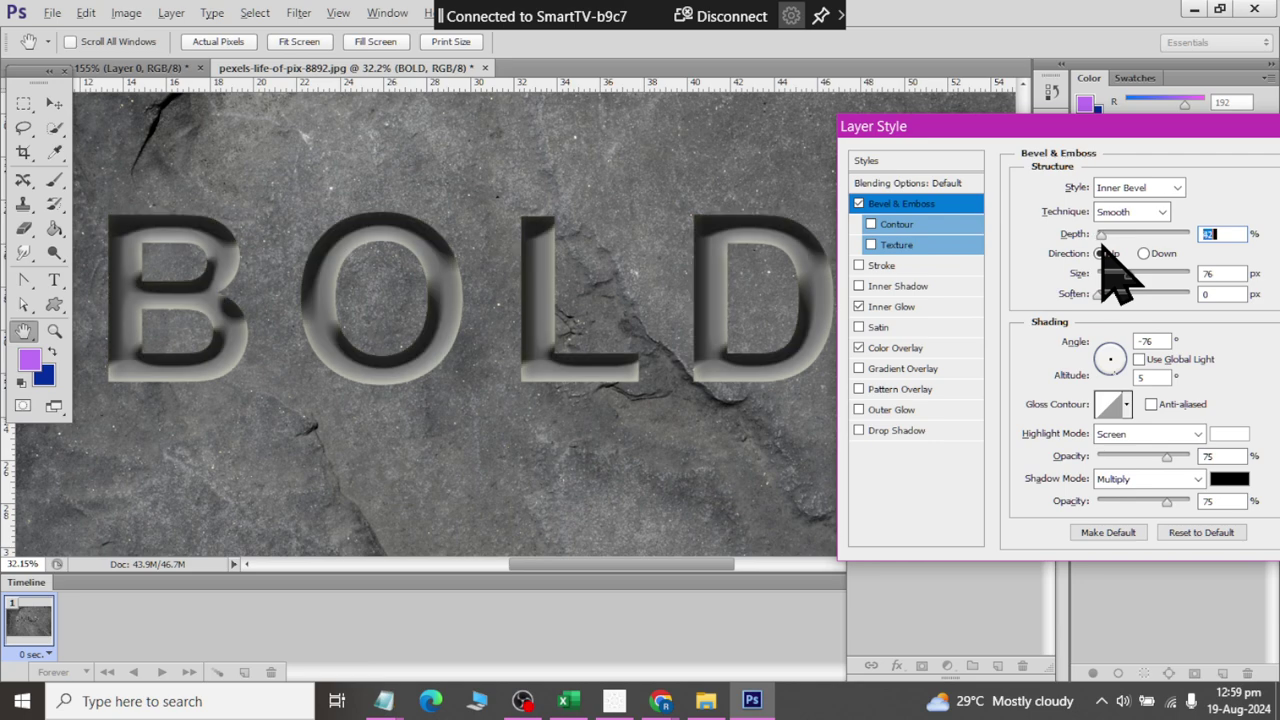
click(1143, 254)
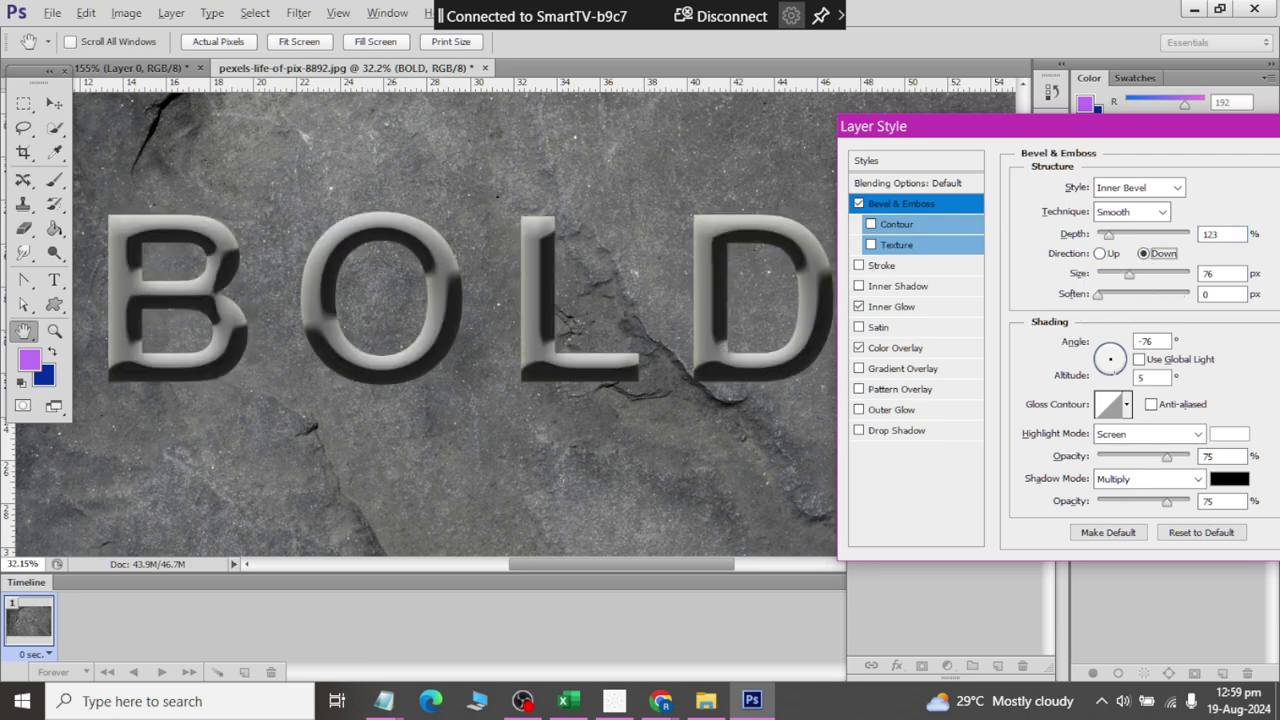
double_click(1212, 234)
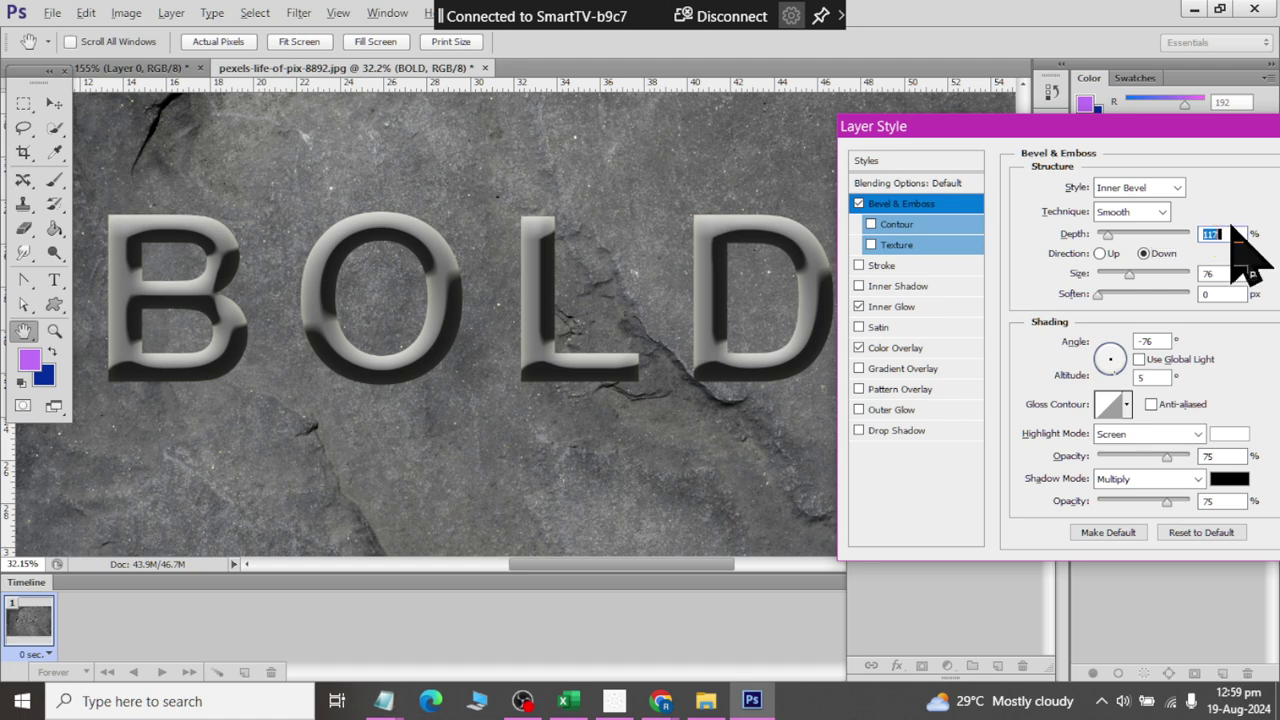
text(104)
key(shift+Down)
key(shift+Down)
key(shift+Down)
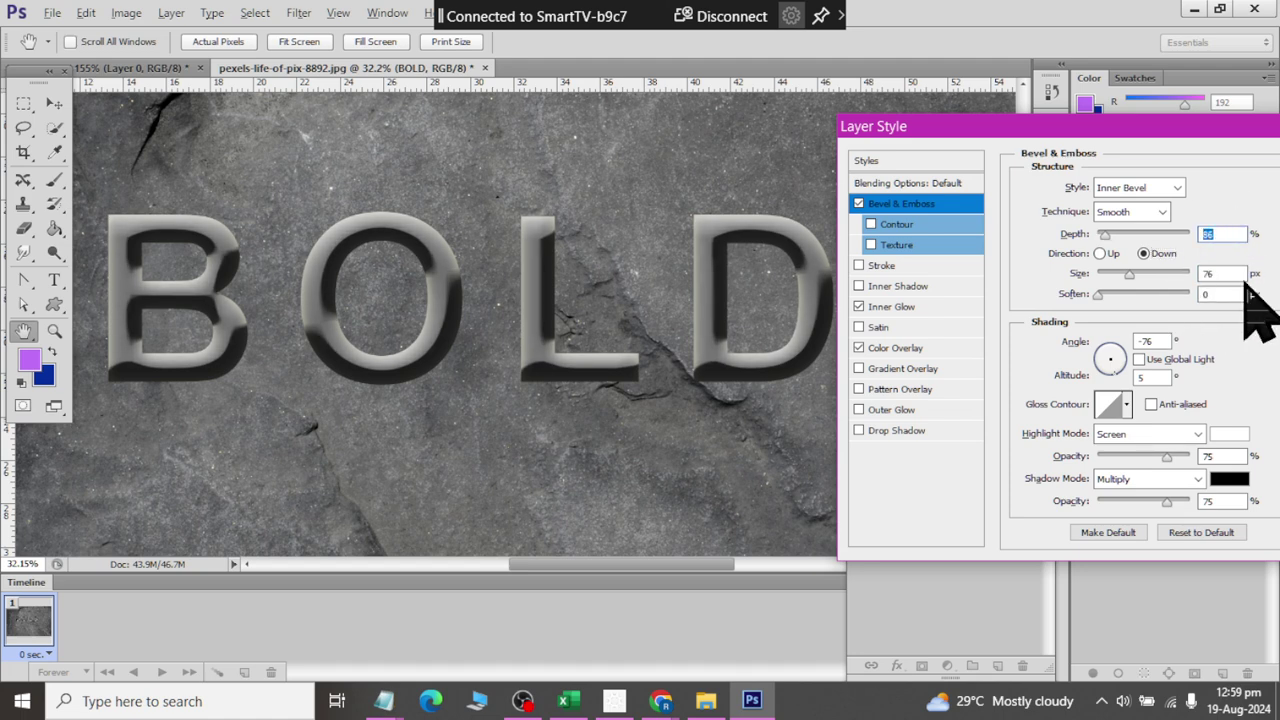
click(1222, 275)
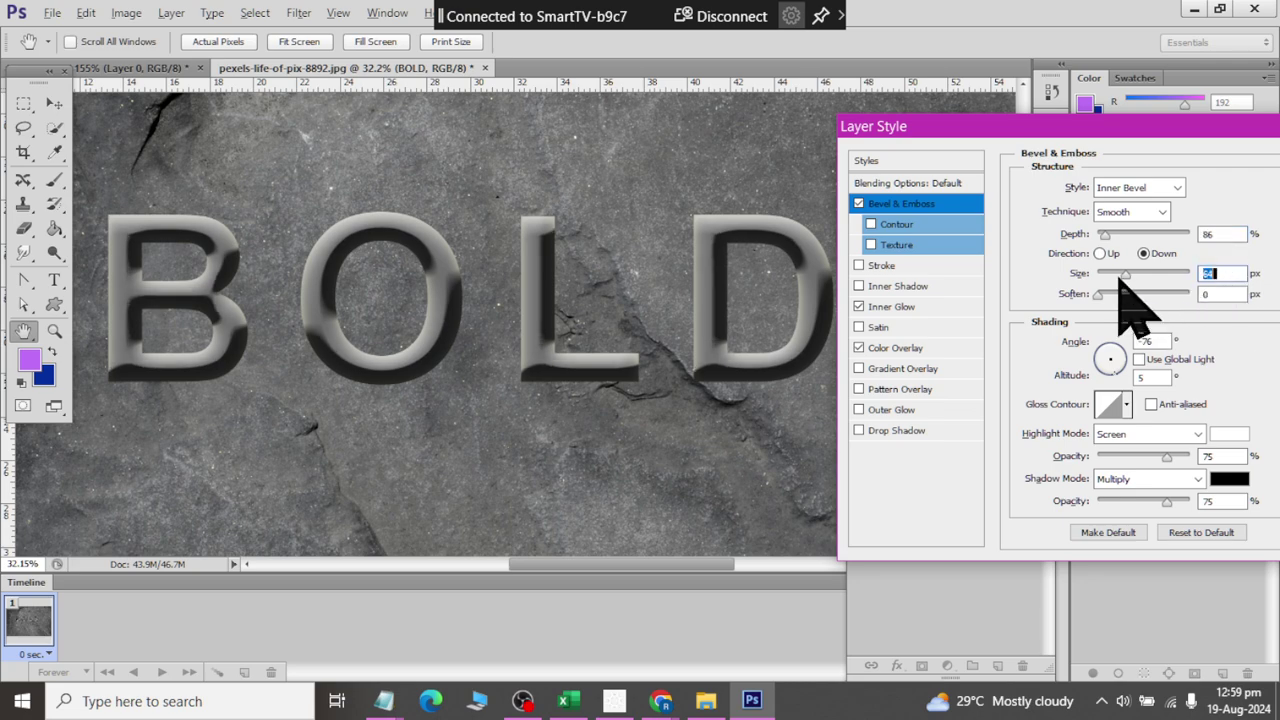
drag(1130, 278, 1104, 280)
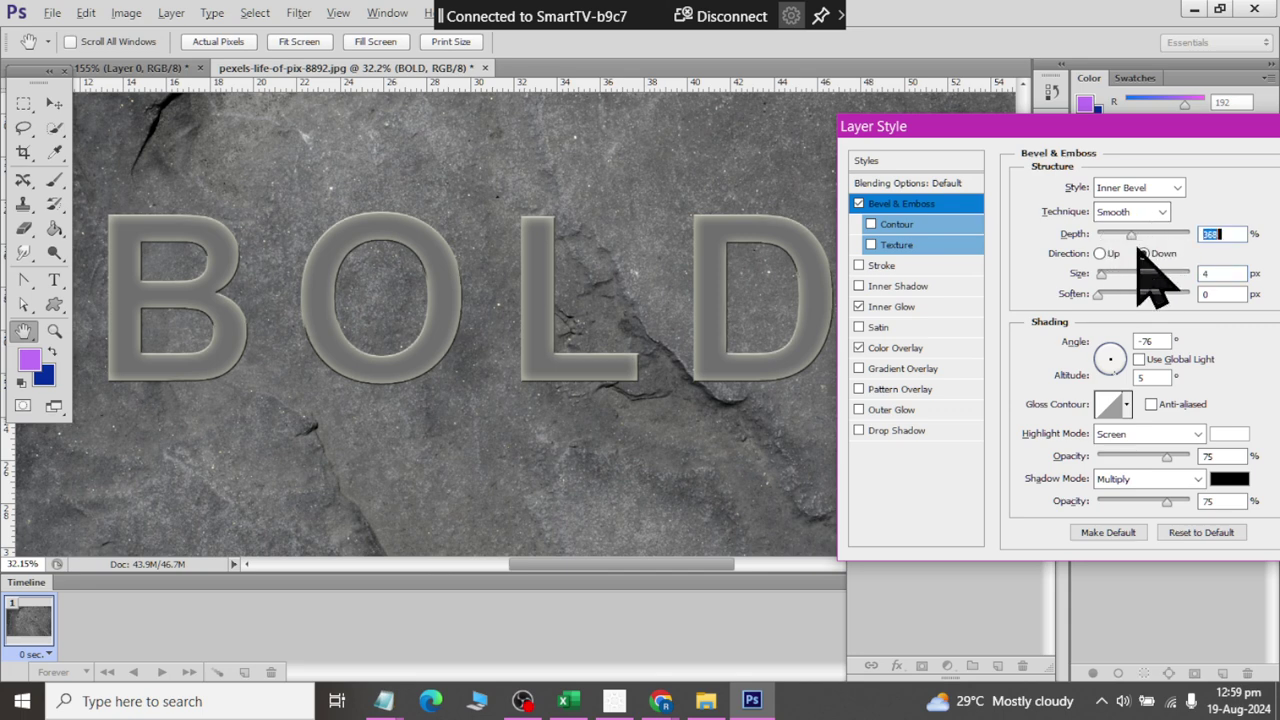
drag(1140, 250, 1250, 290)
click(1100, 253)
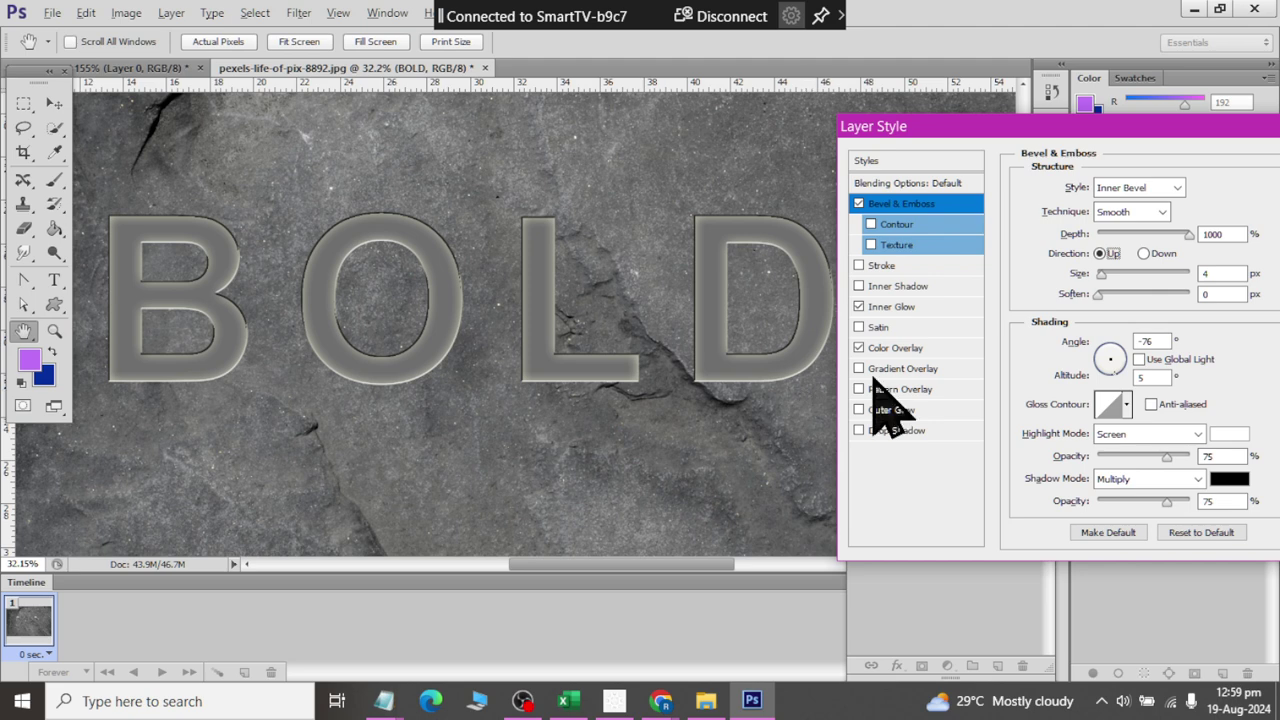
click(1243, 273)
key(Up)
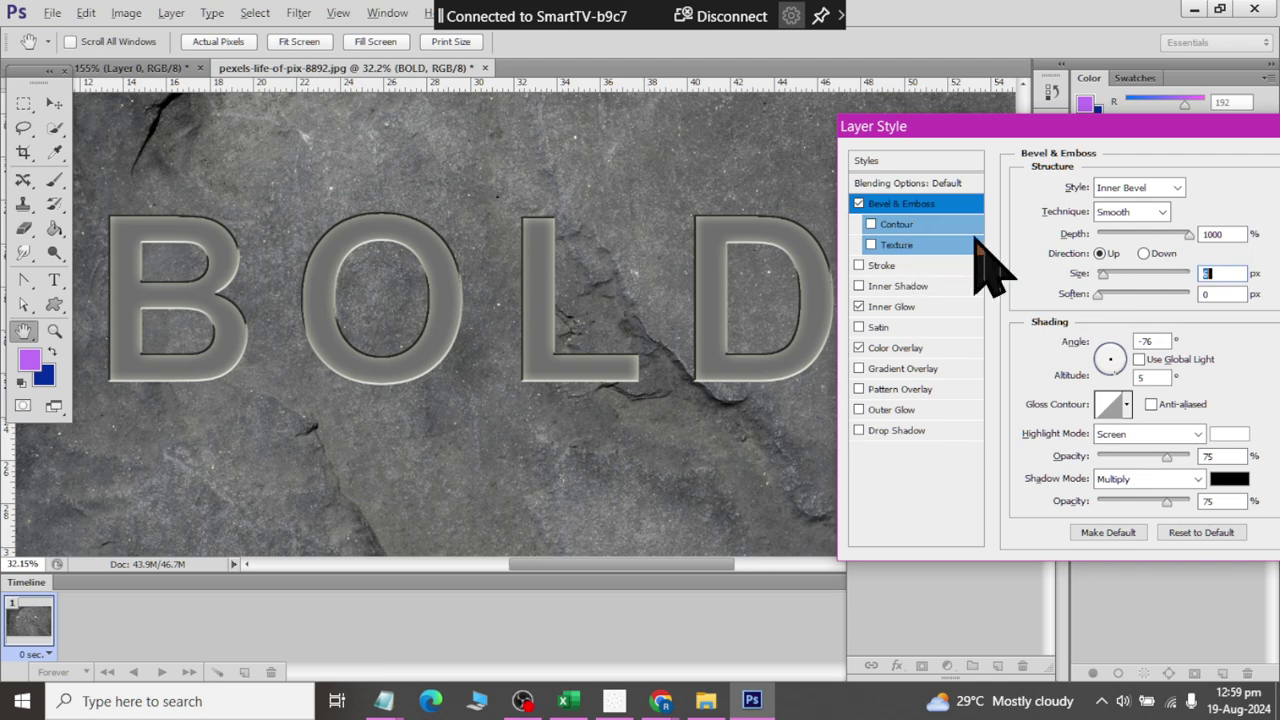
Step: Confirm the BOLD layer style, keeping Bevel & Emboss, Inner Glow and Color Overlay, and zoom out
drag(1046, 128, 471, 128)
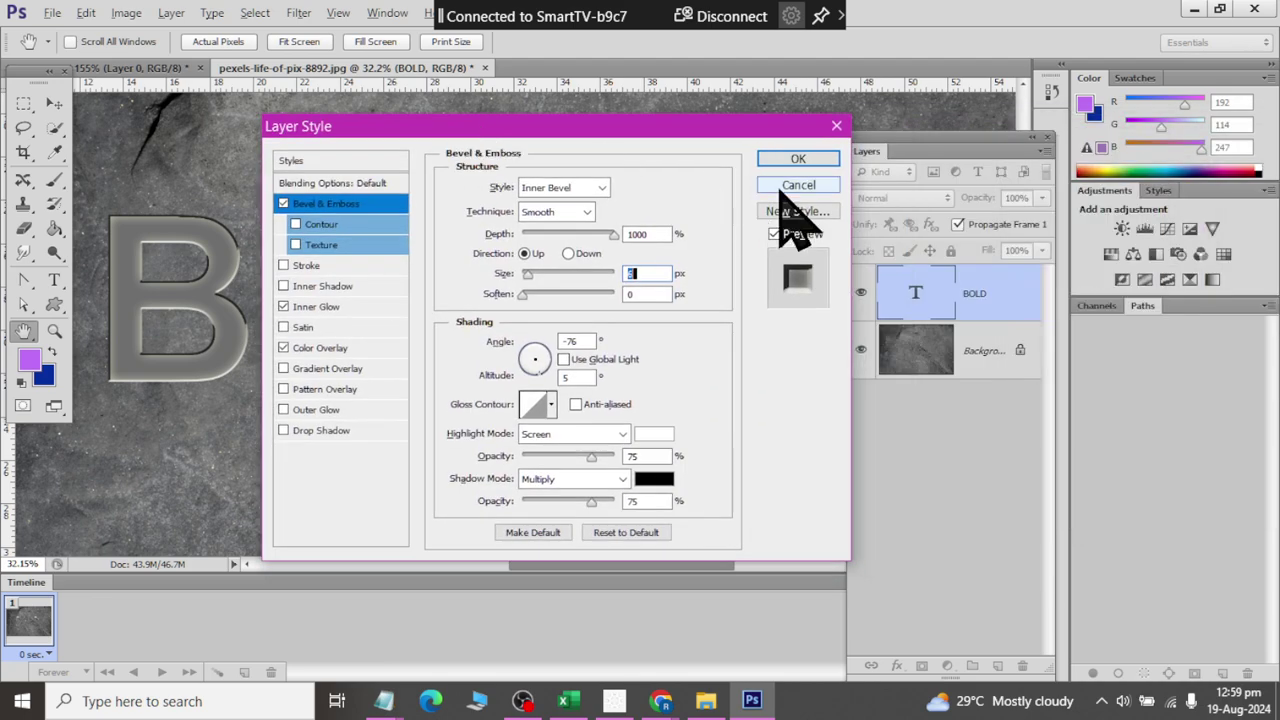
click(798, 159)
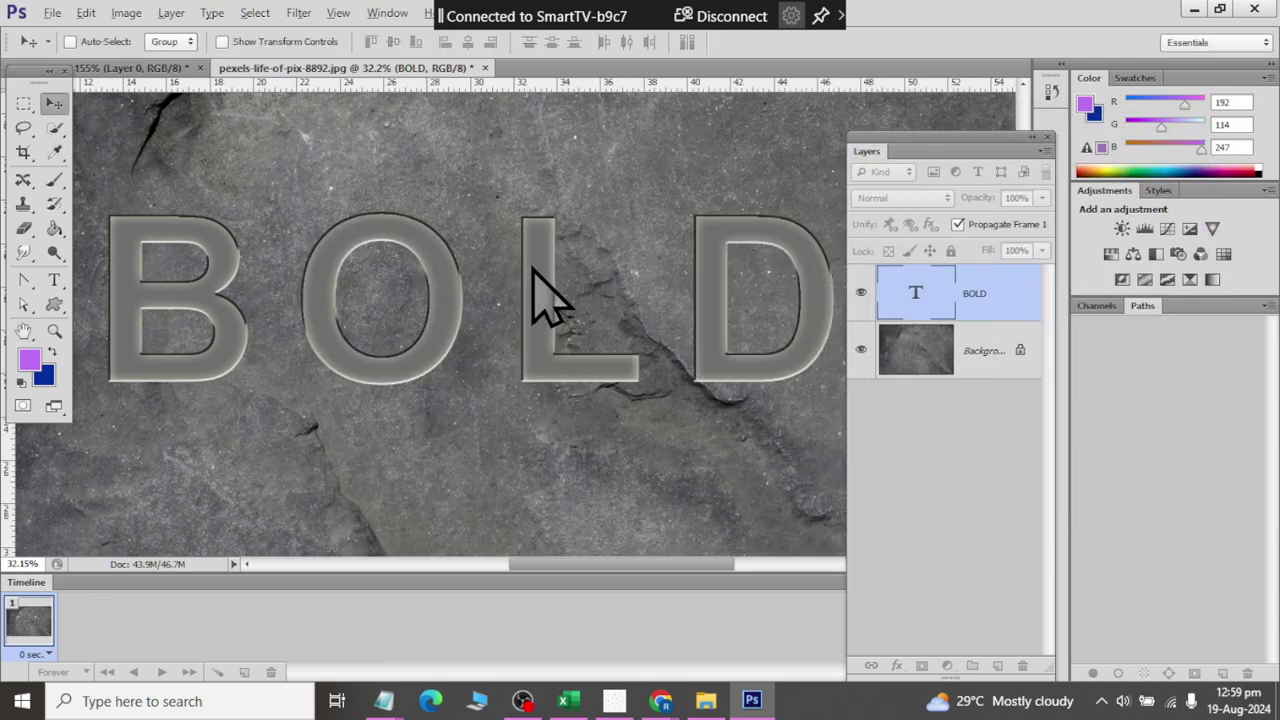
scroll(534, 268, down, 2)
scroll(534, 264, down, 2)
scroll(620, 321, down, 2)
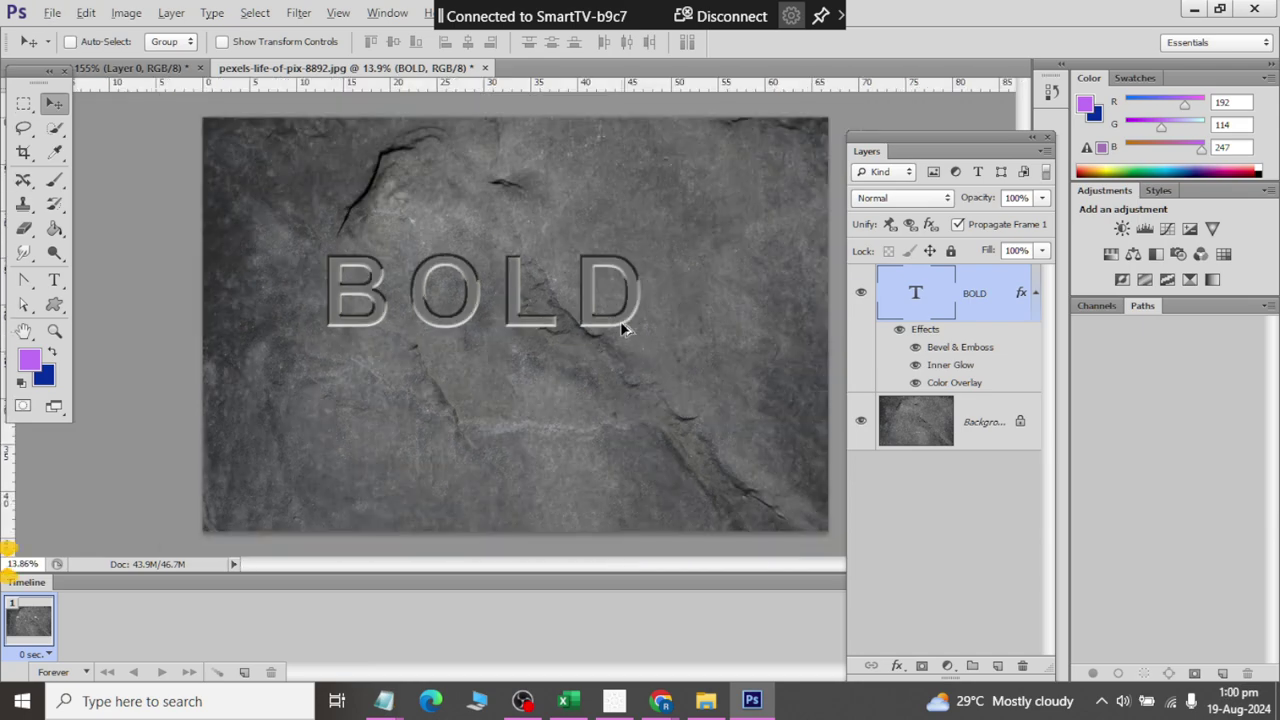
click(54, 304)
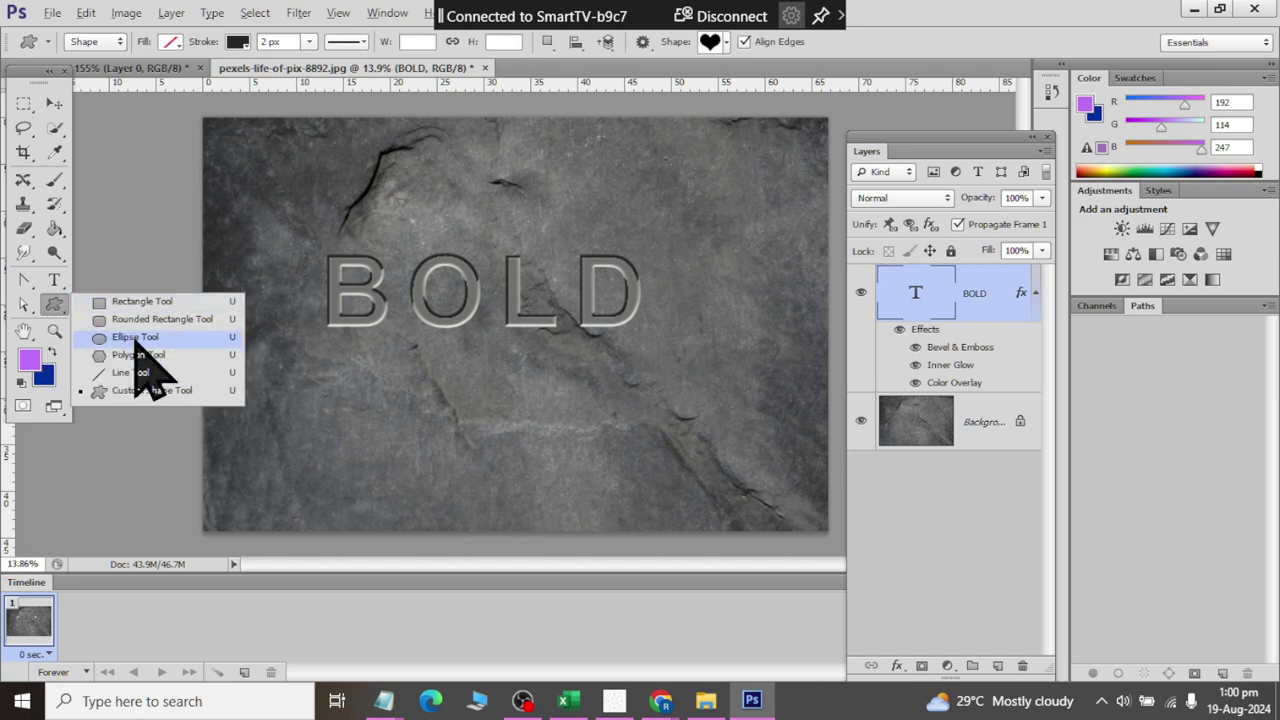
Step: Draw a wide rounded rectangle below BOLD and fill it with dark grey
click(158, 319)
drag(332, 400, 765, 445)
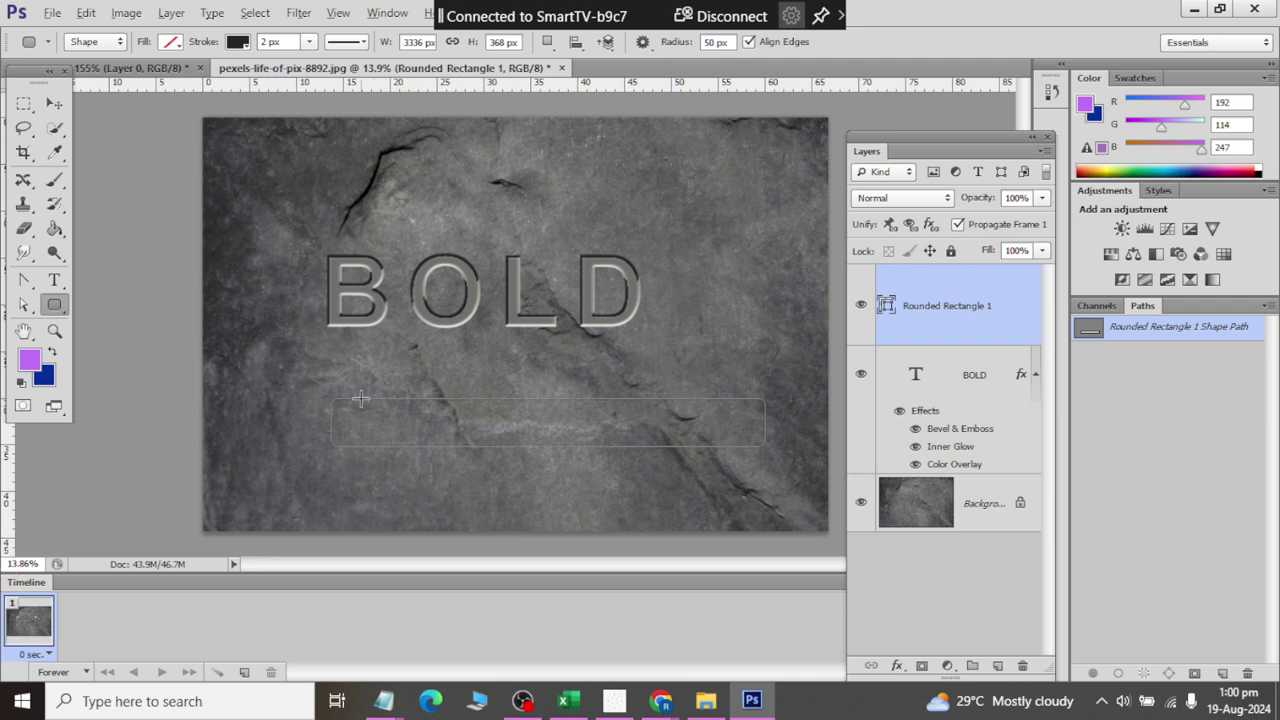
click(172, 42)
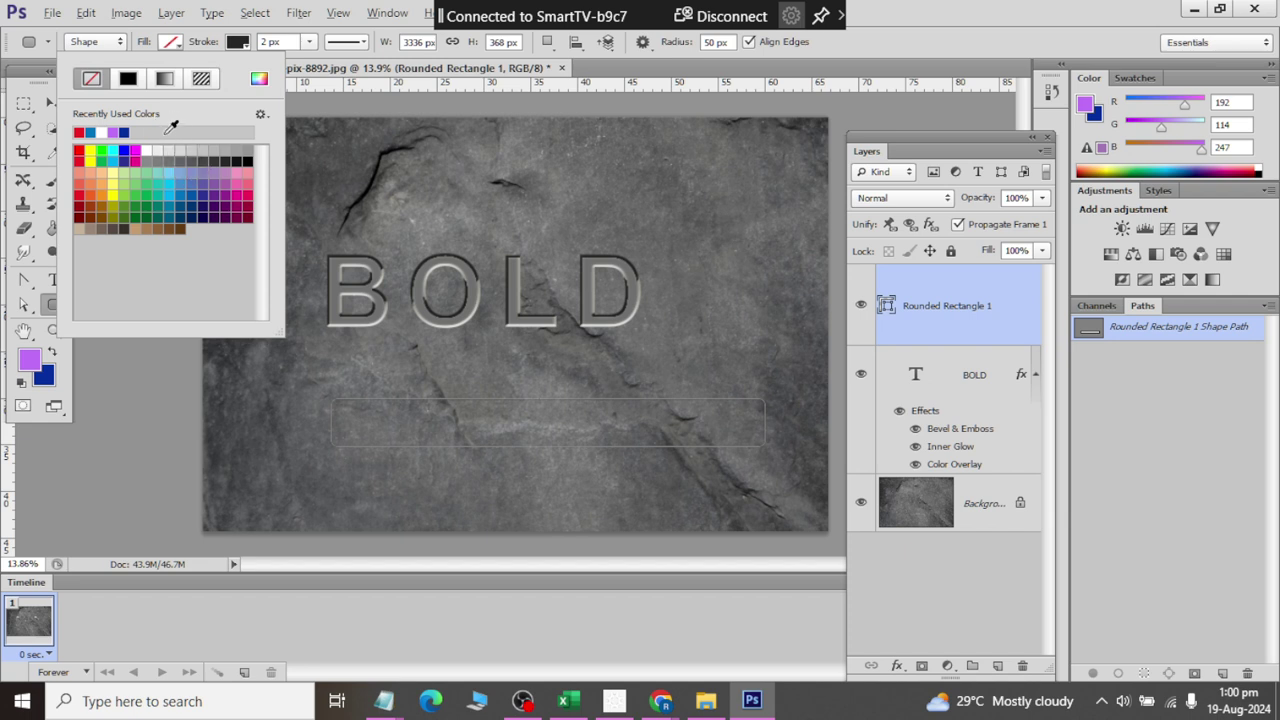
click(189, 150)
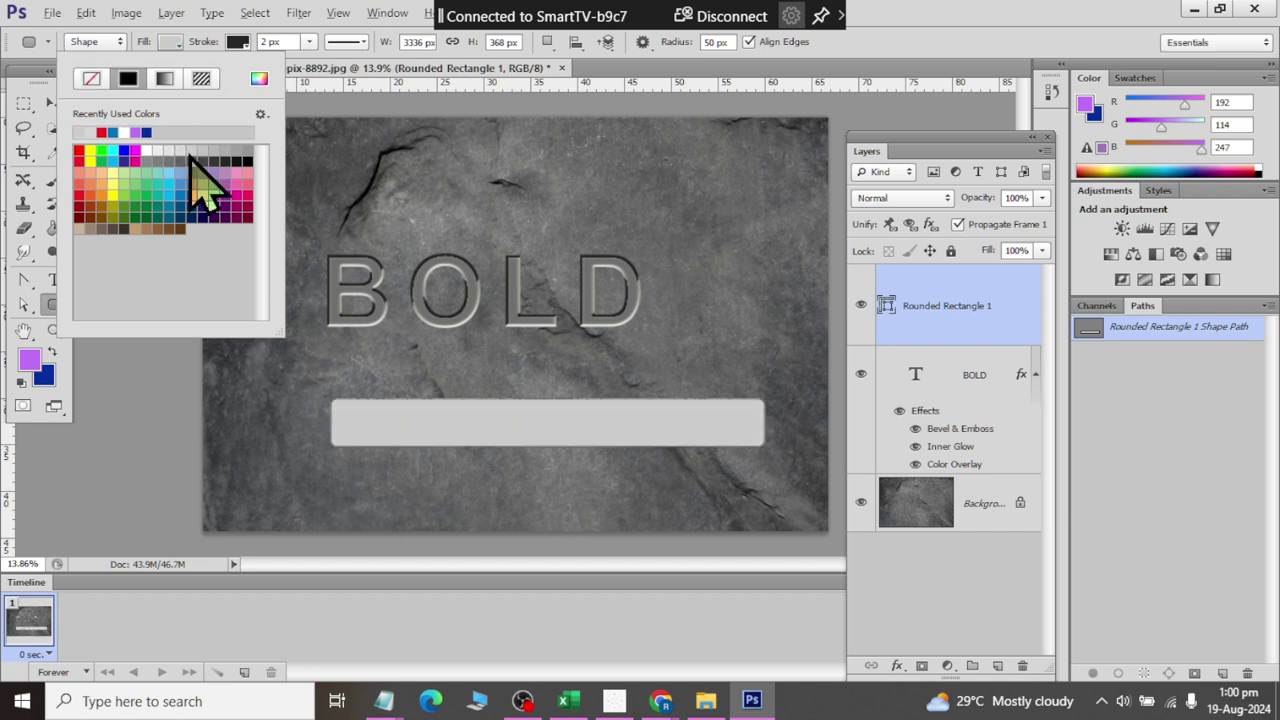
click(213, 150)
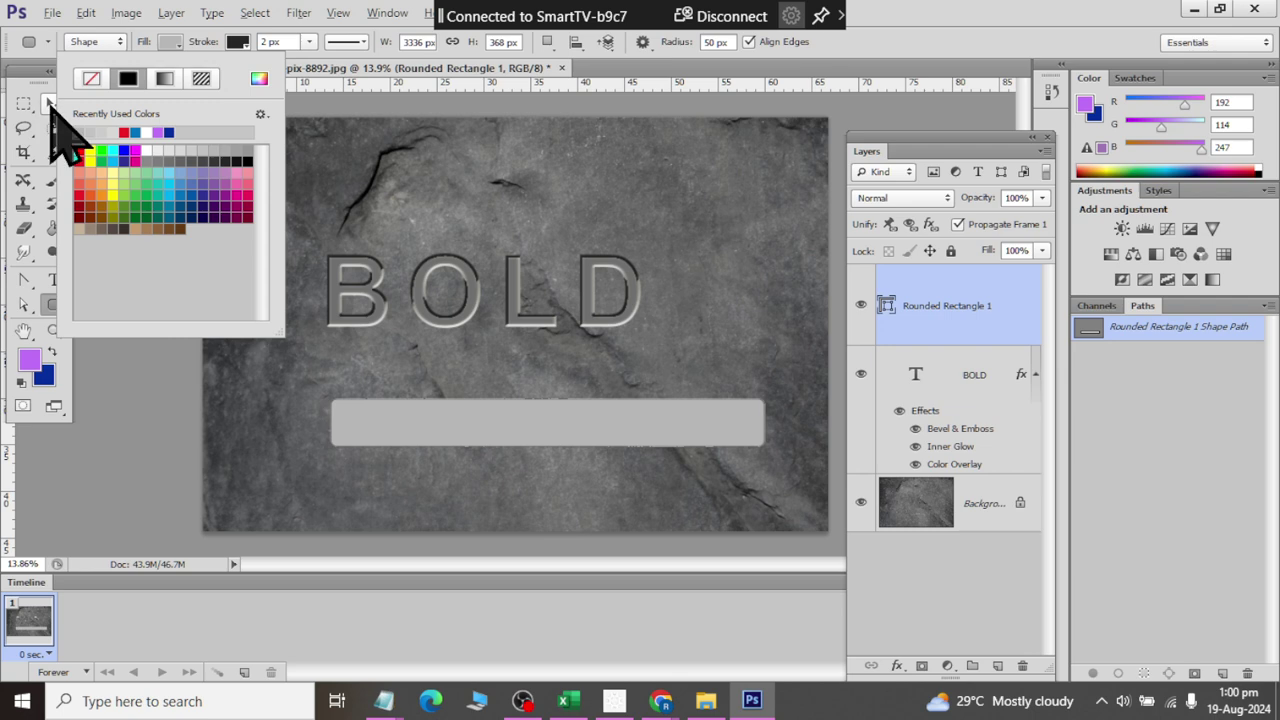
click(54, 103)
Step: Remove the accidental small rounded rectangle drawn near the top of the canvas
click(54, 305)
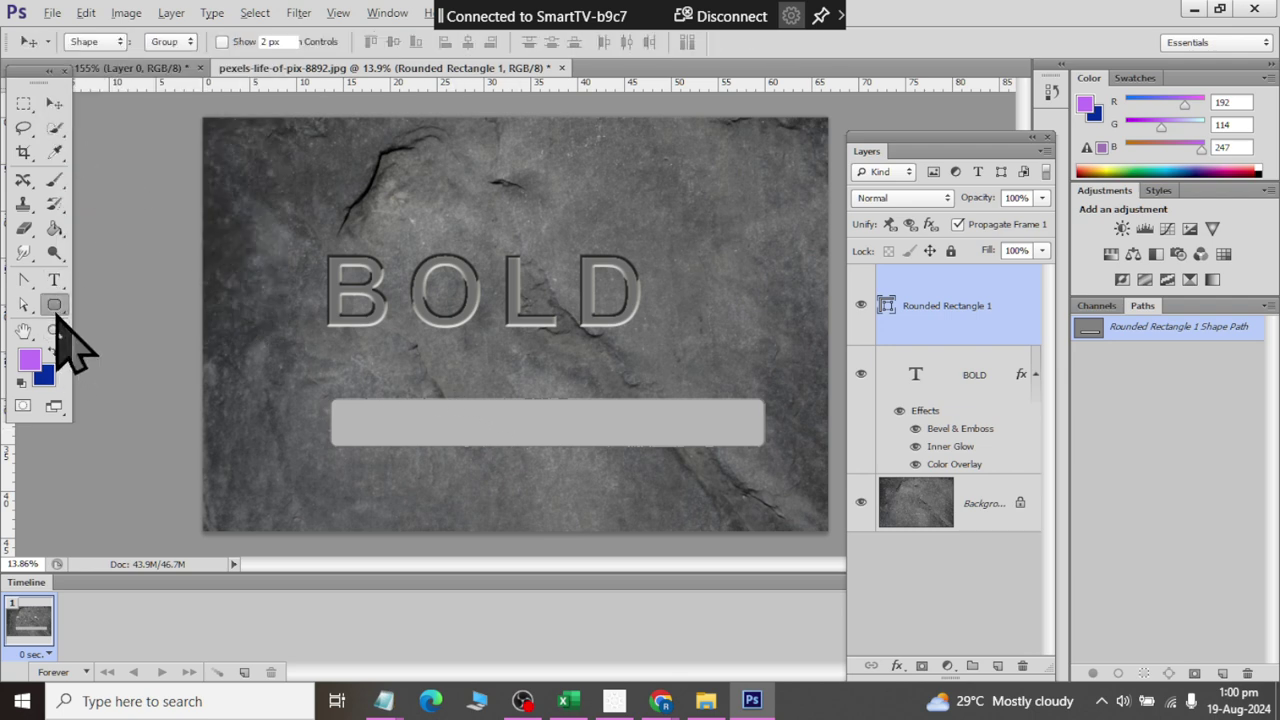
drag(335, 140, 432, 200)
key(z)
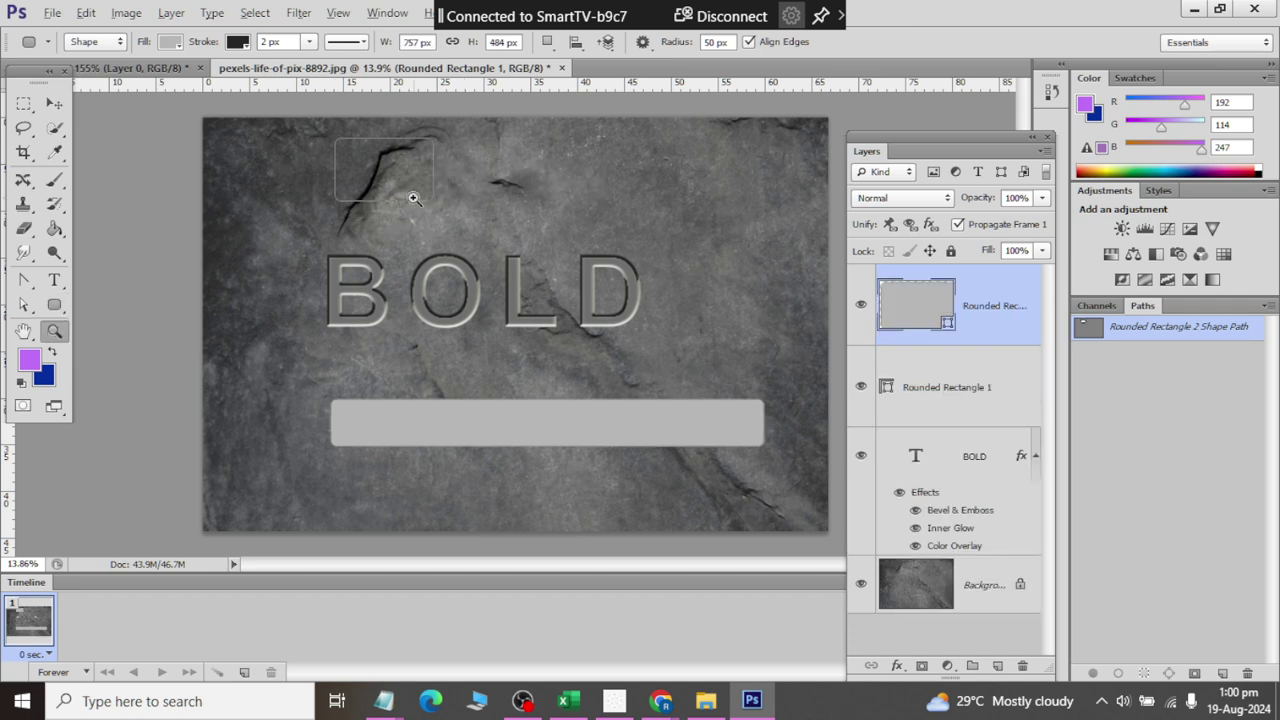
key(ctrl+z)
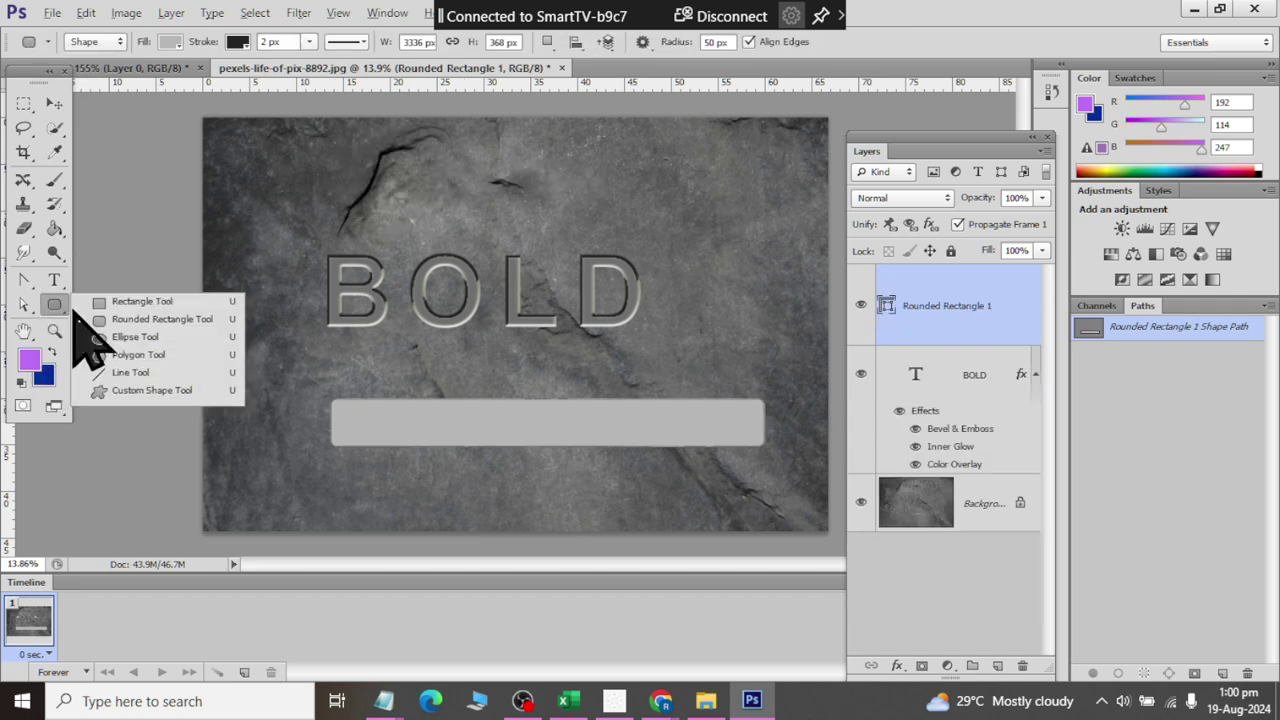
Step: Draw a grey Rectangle 1 shape and position it just above the BOLD text
drag(54, 305, 120, 297)
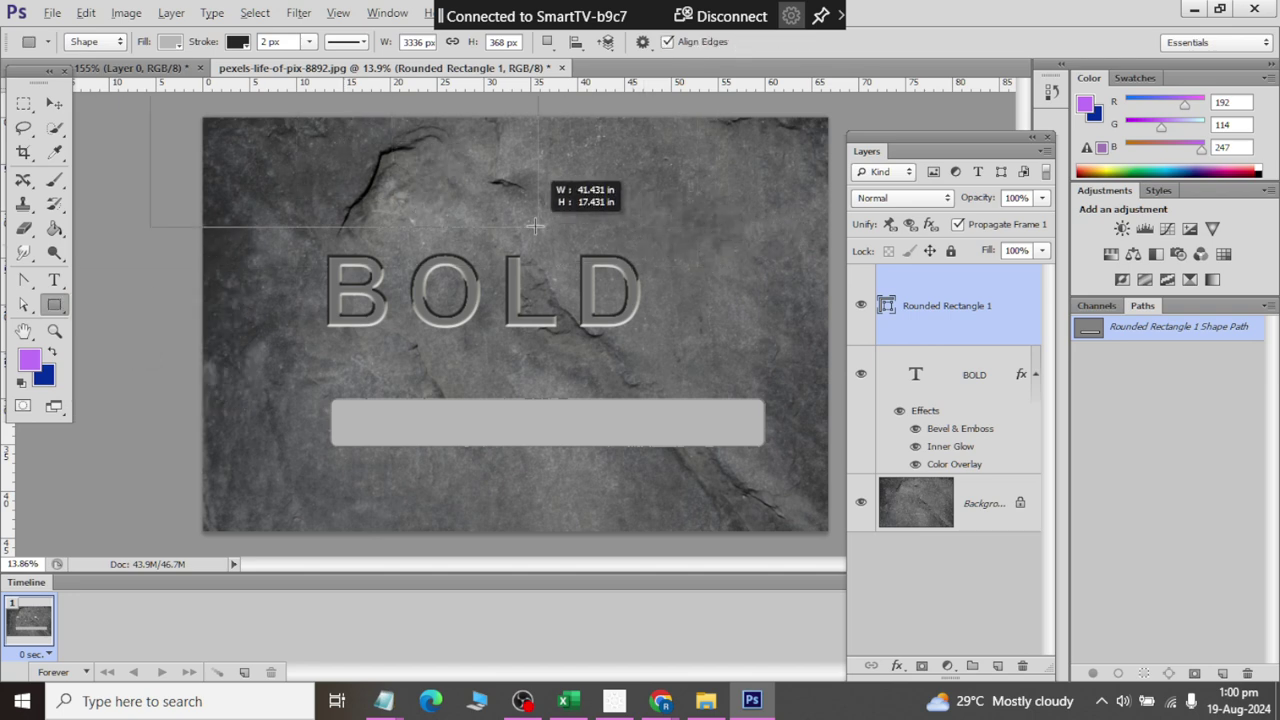
drag(177, 97, 512, 209)
click(54, 103)
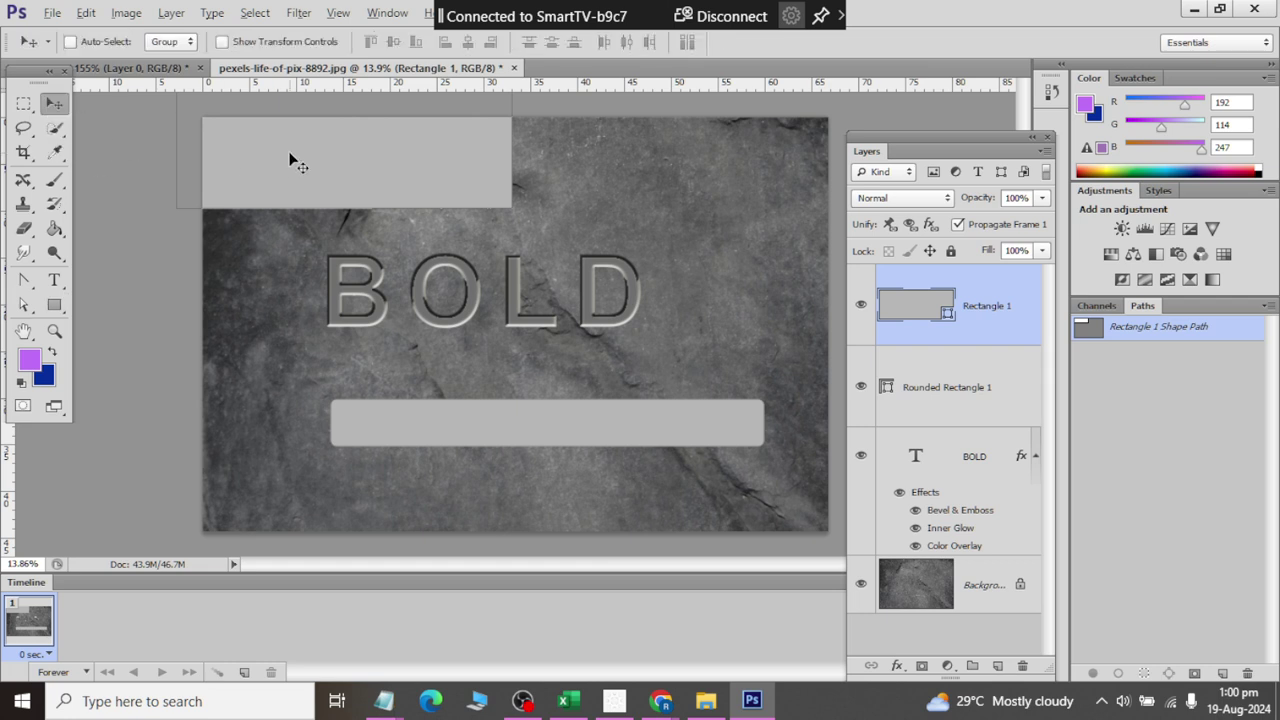
drag(294, 160, 477, 201)
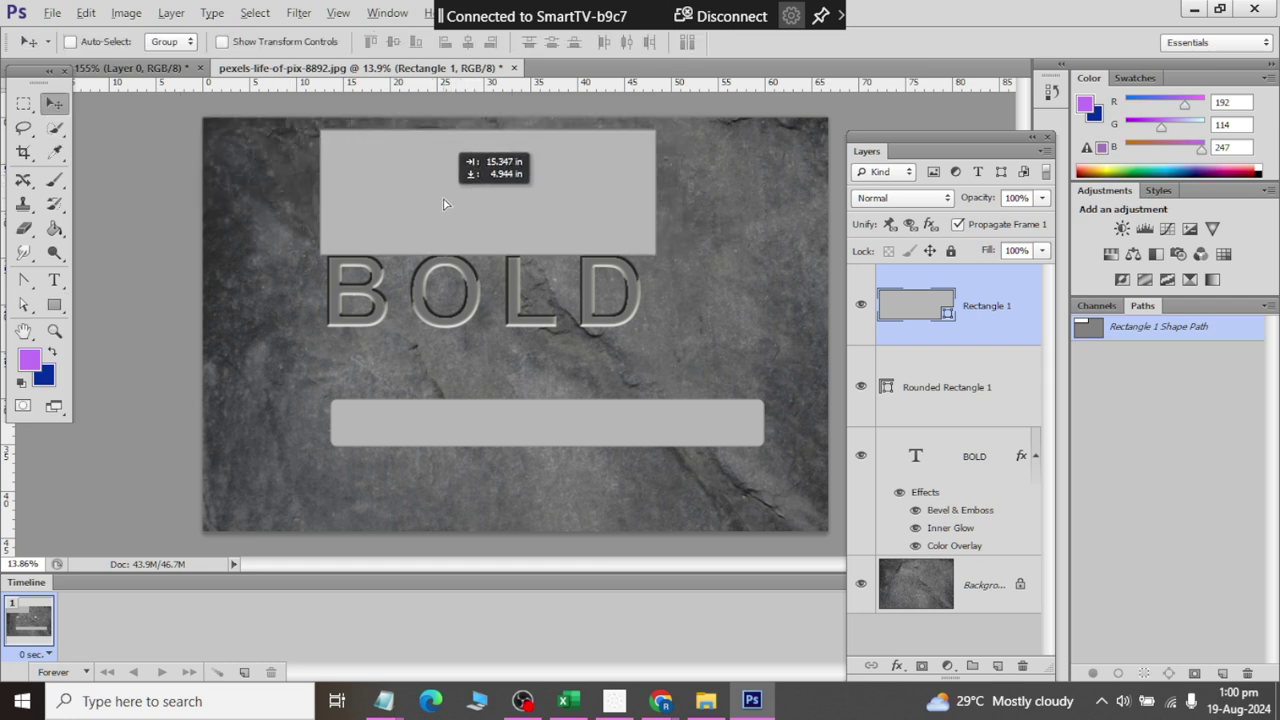
drag(477, 199, 444, 203)
scroll(490, 122, up, 1)
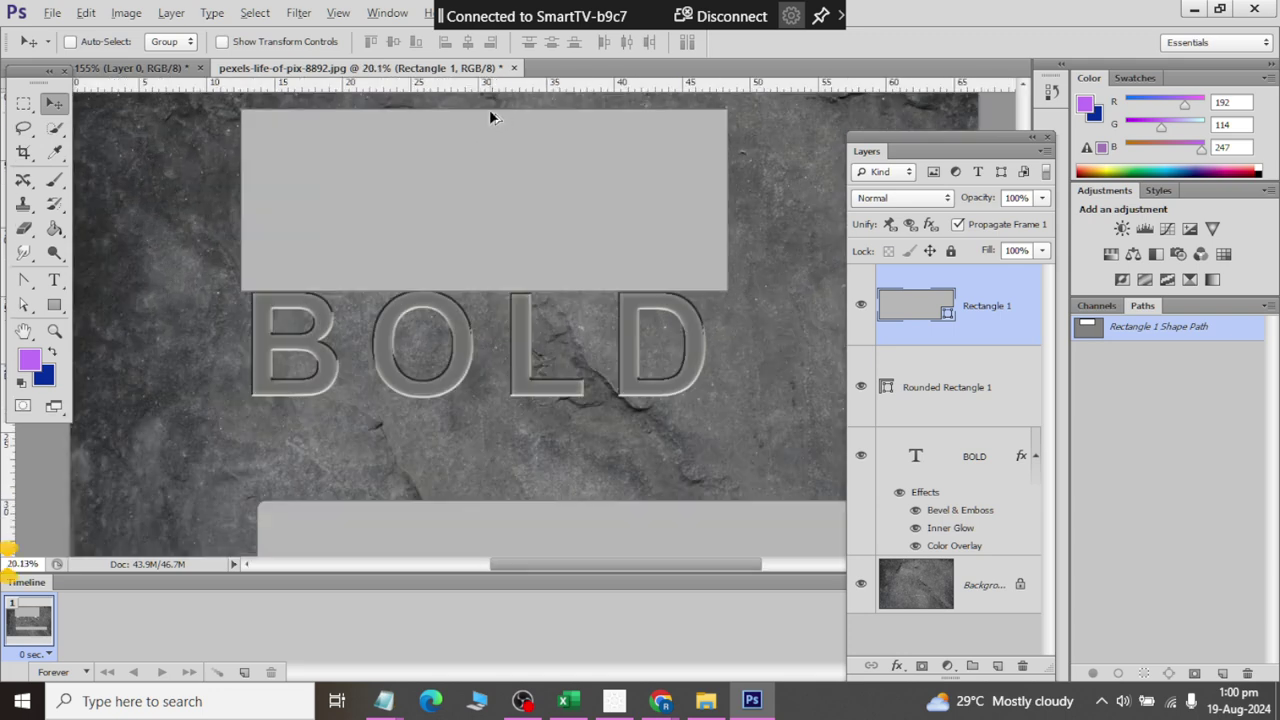
scroll(484, 110, up, 1)
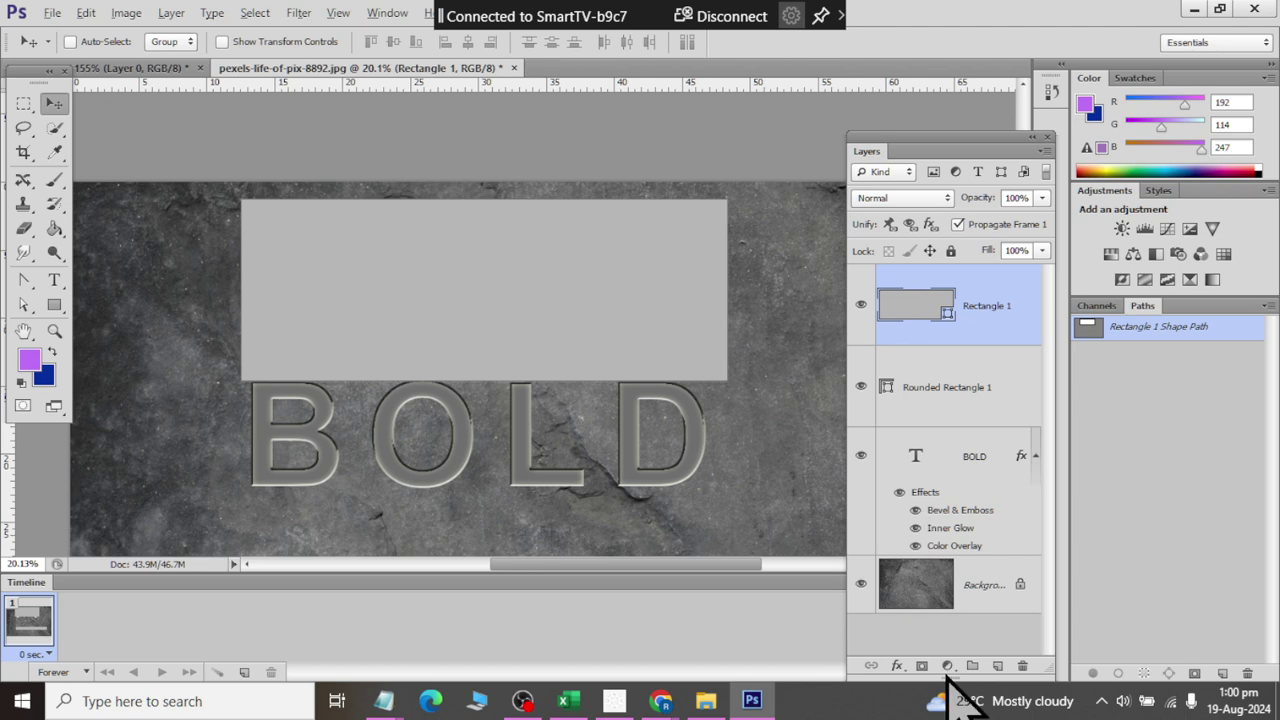
Step: Give Rectangle 1 an Outer Bevel in Bevel & Emboss and enlarge its size
click(898, 665)
click(960, 437)
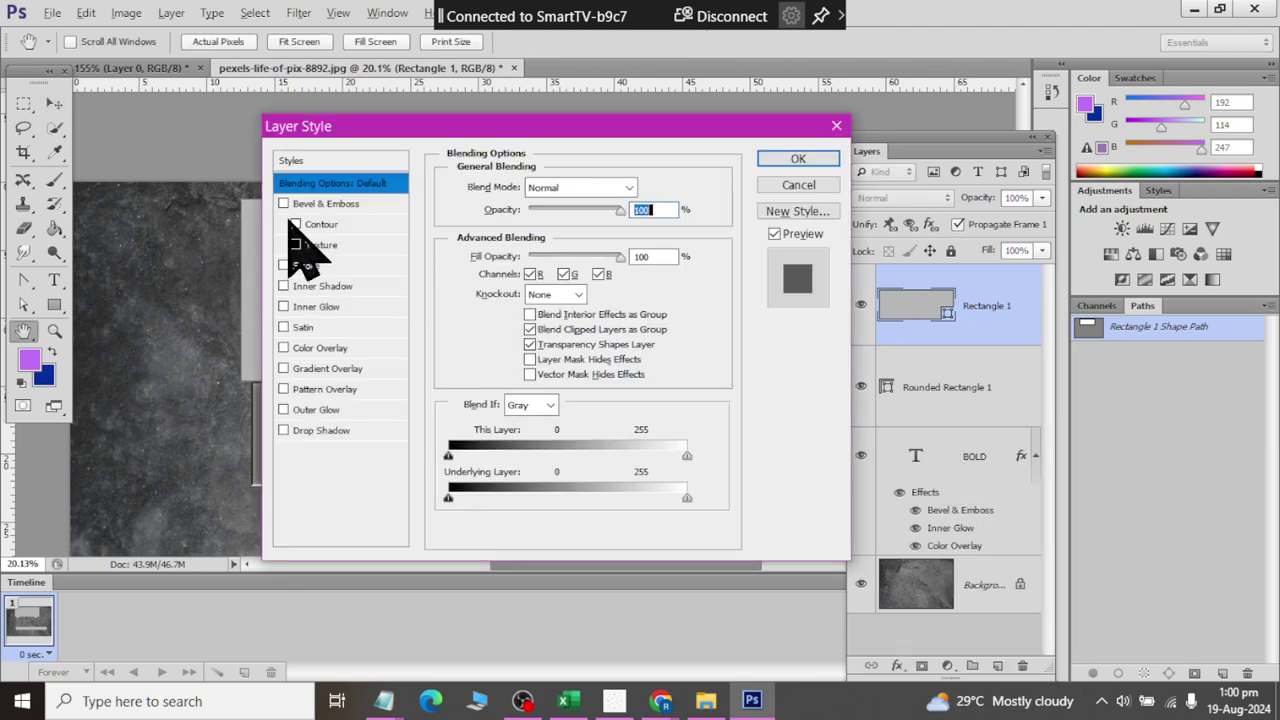
drag(429, 128, 667, 302)
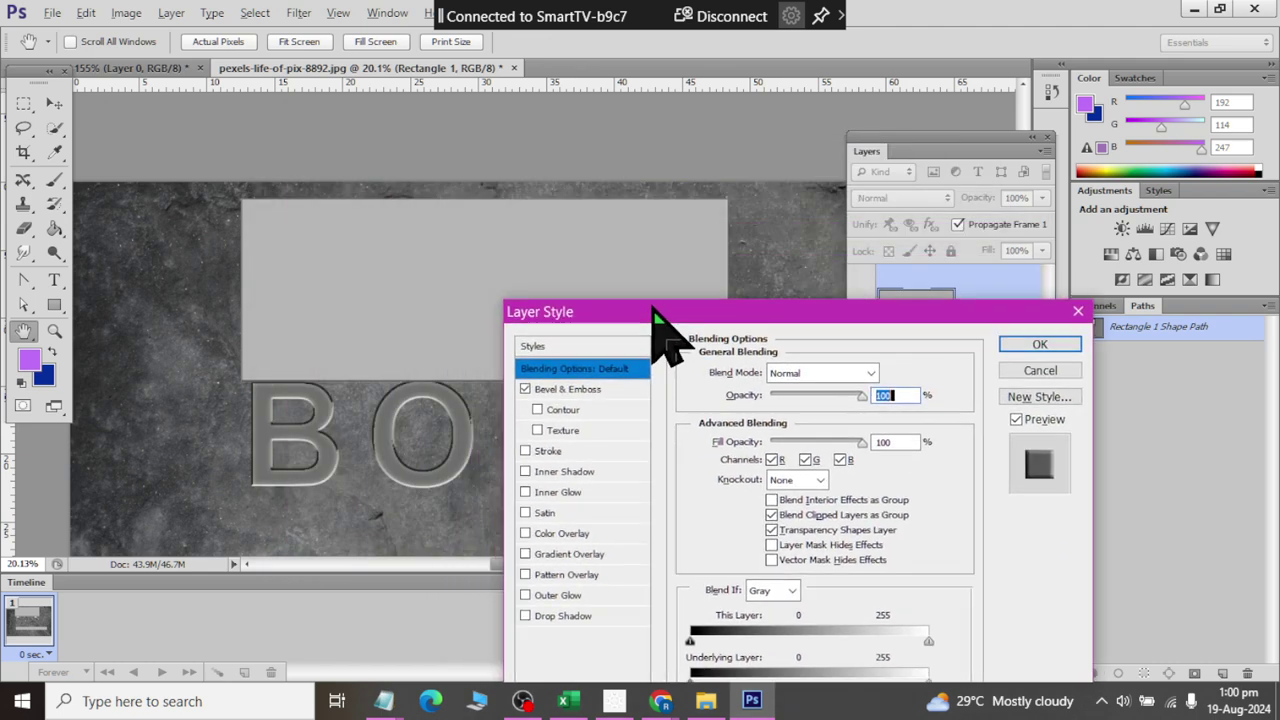
click(568, 379)
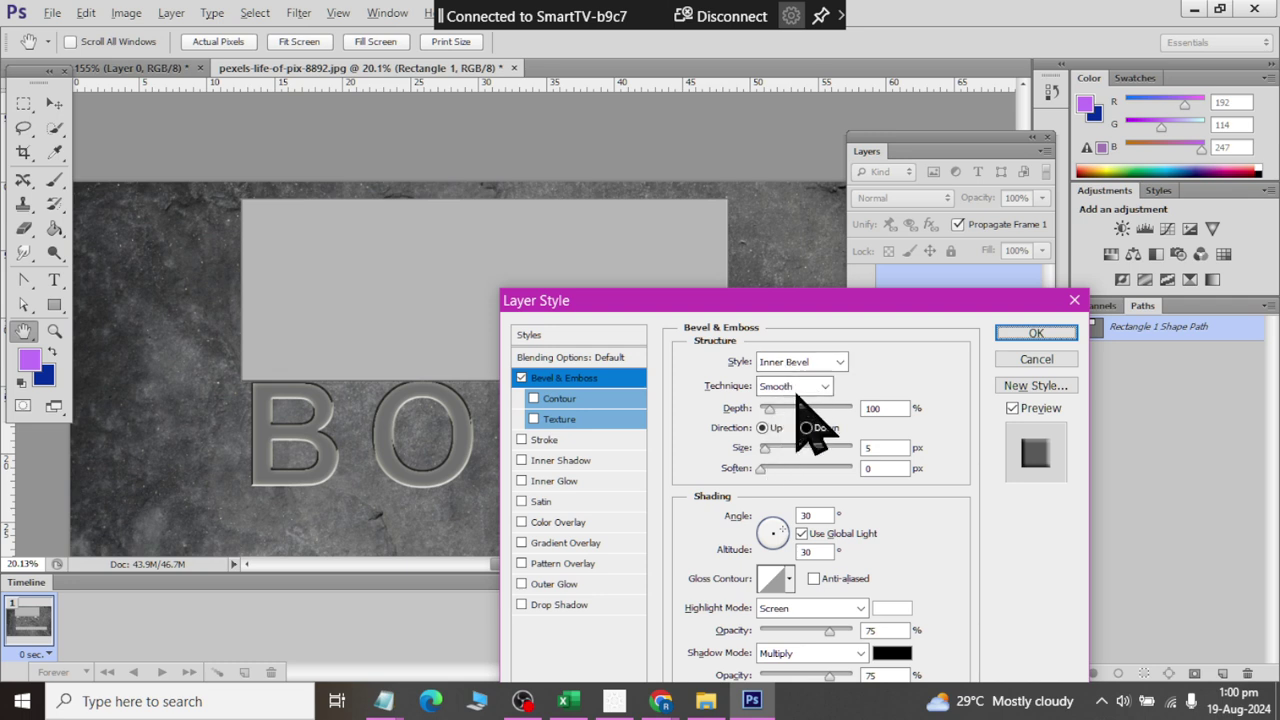
click(794, 368)
click(807, 381)
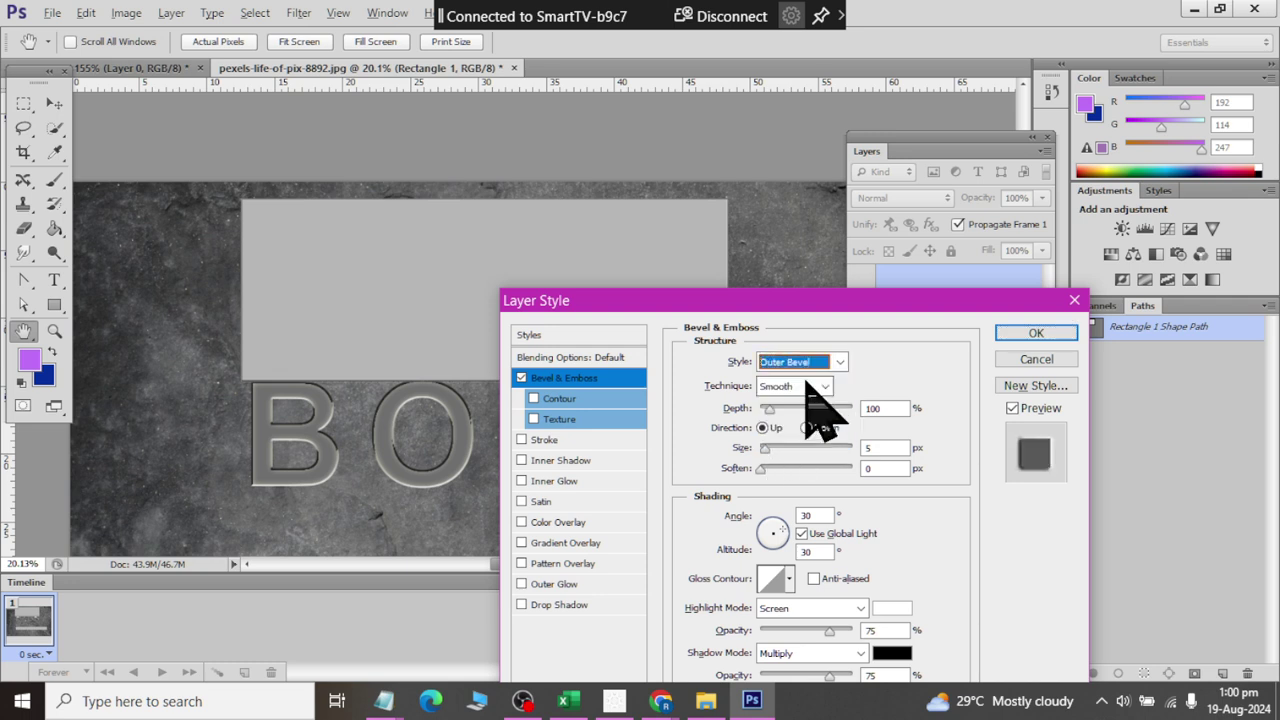
click(875, 408)
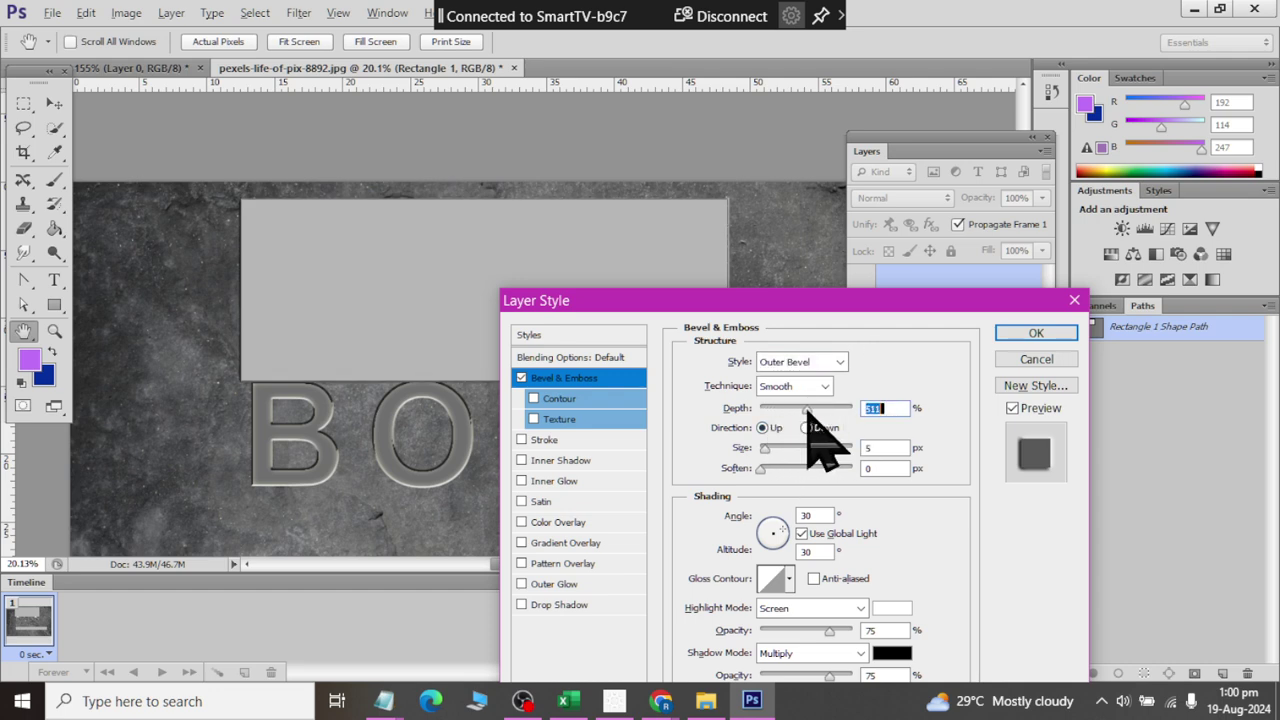
drag(772, 447, 785, 449)
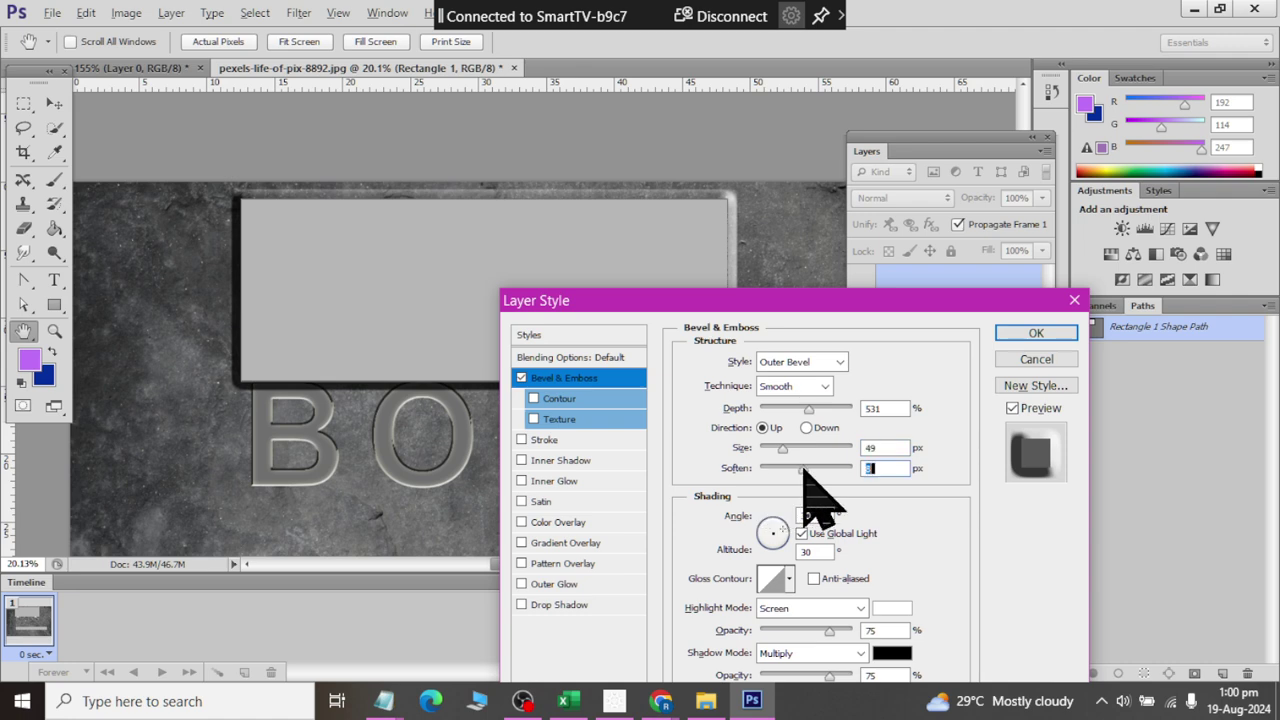
key(Tab)
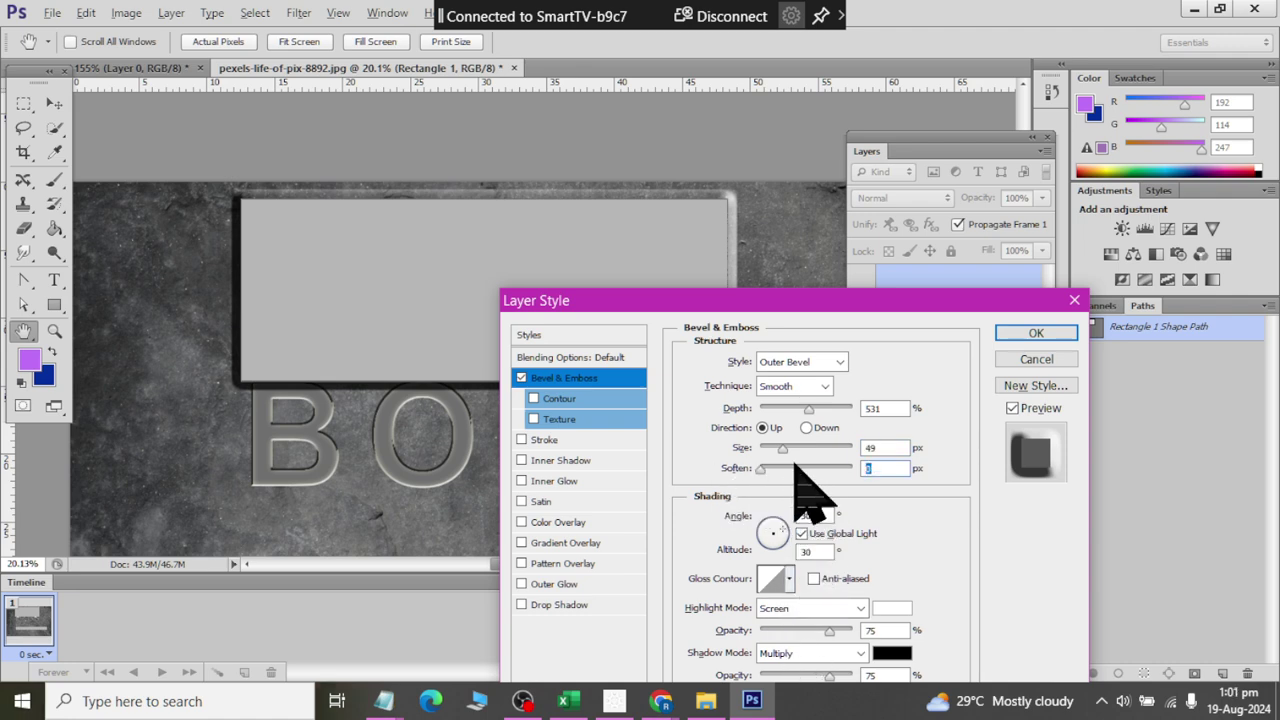
Step: Compare Chisel Hard and Chisel Soft, then settle on Smooth technique with Inner Bevel style
click(805, 386)
click(805, 408)
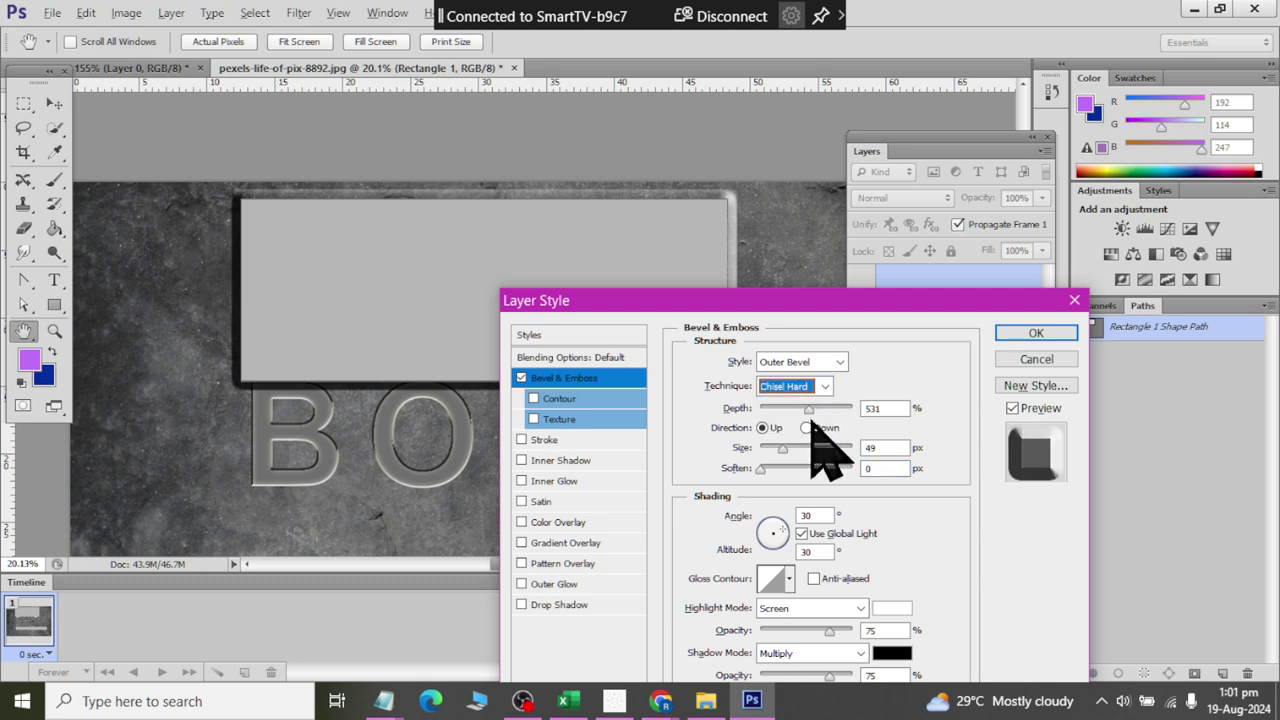
click(800, 386)
click(793, 431)
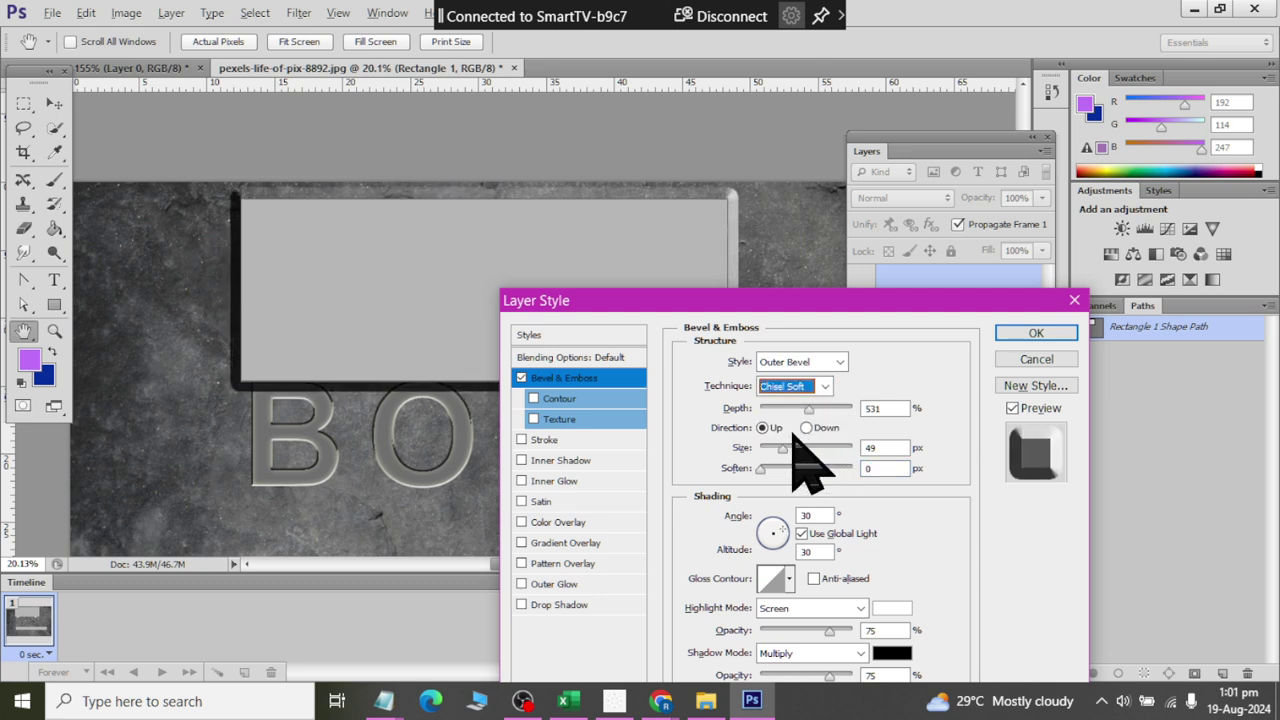
click(800, 386)
click(808, 402)
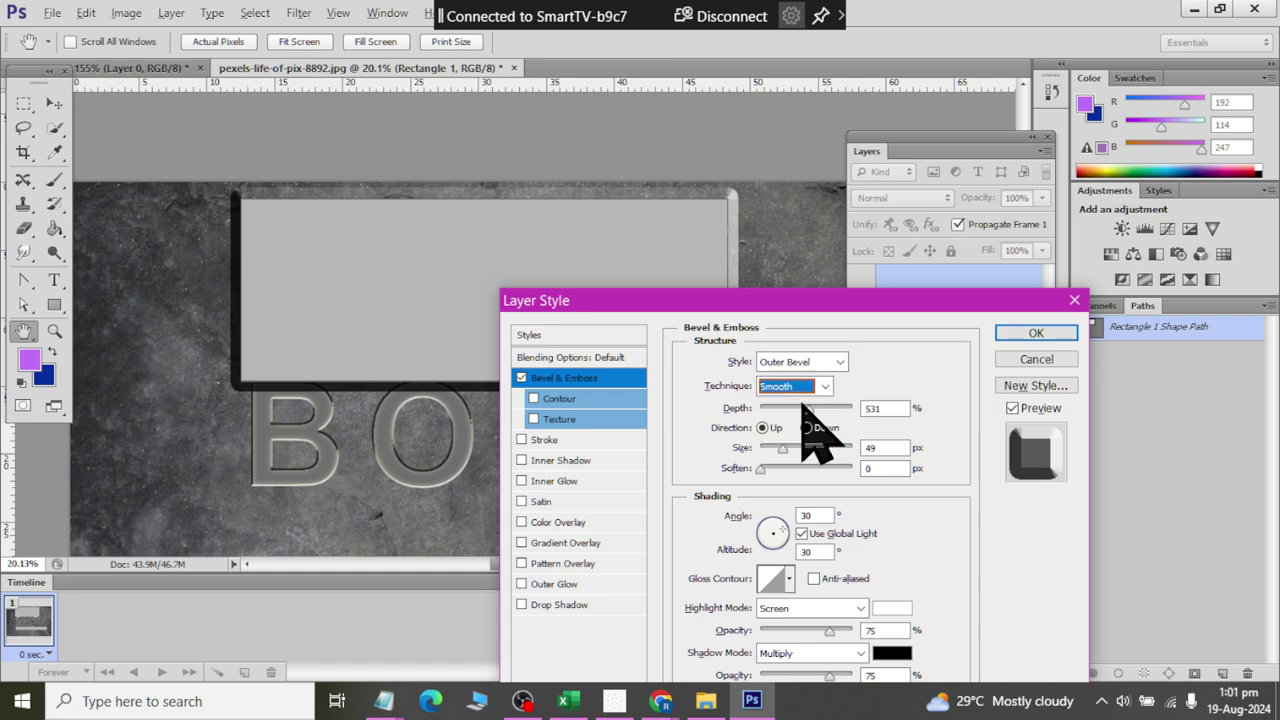
click(802, 362)
click(815, 397)
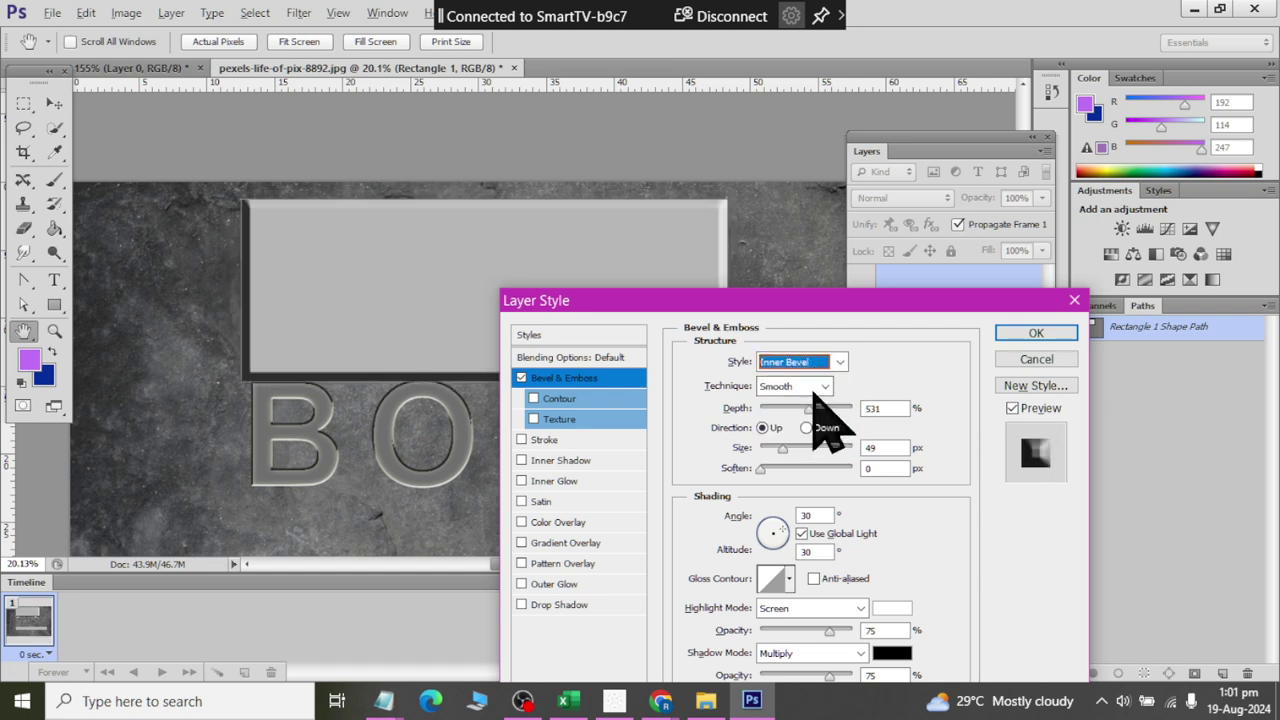
Step: Lower the panel's bevel depth and light it at 120° without global light
mouse_move(811, 411)
mouse_down()
mouse_move(783, 410)
mouse_move(813, 410)
mouse_move(774, 450)
mouse_up()
mouse_move(791, 306)
mouse_down()
mouse_move(772, 540)
mouse_move(999, 76)
mouse_up()
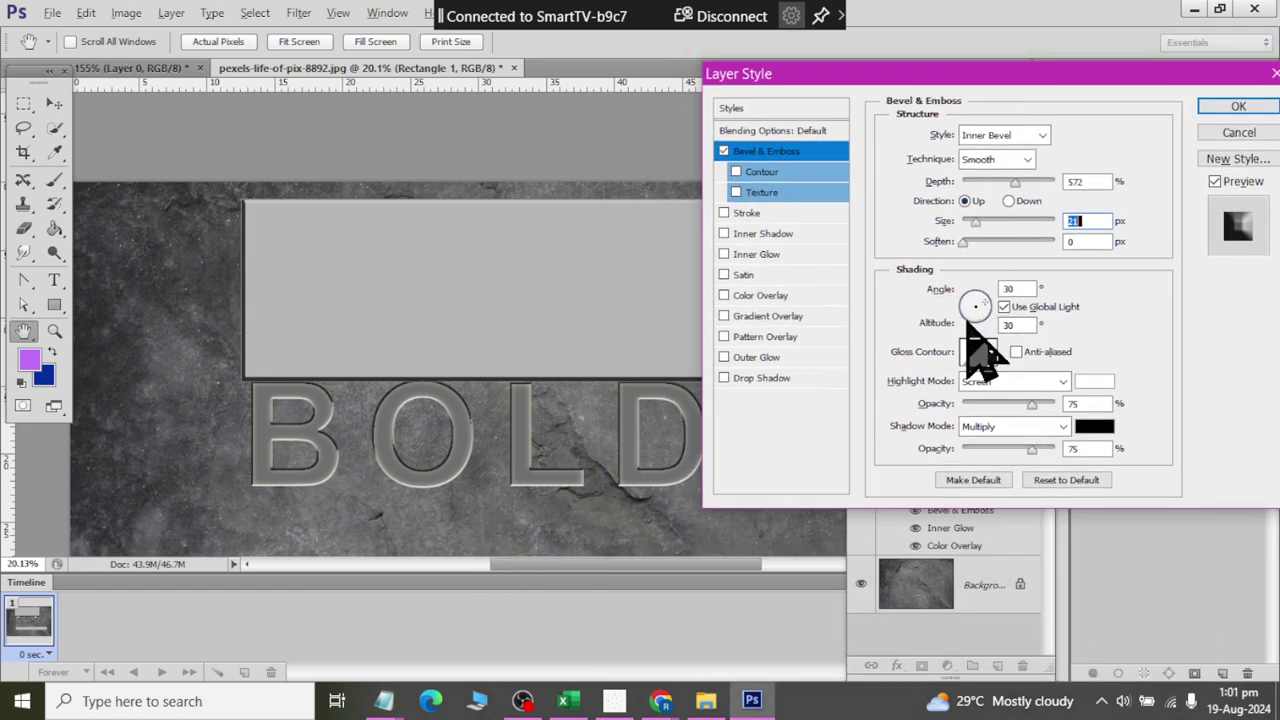
click(966, 312)
click(1004, 307)
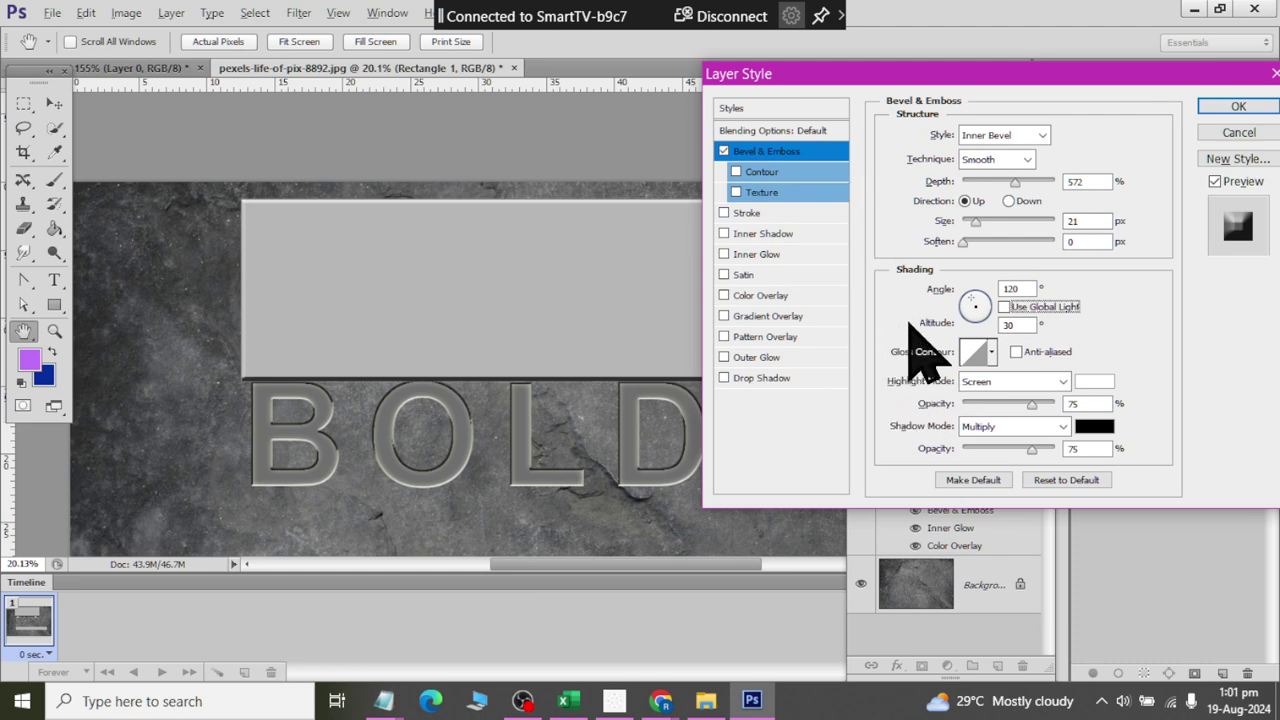
Step: Add a U-shaped contour at 91% range, set direction Down, and apply the style
click(737, 172)
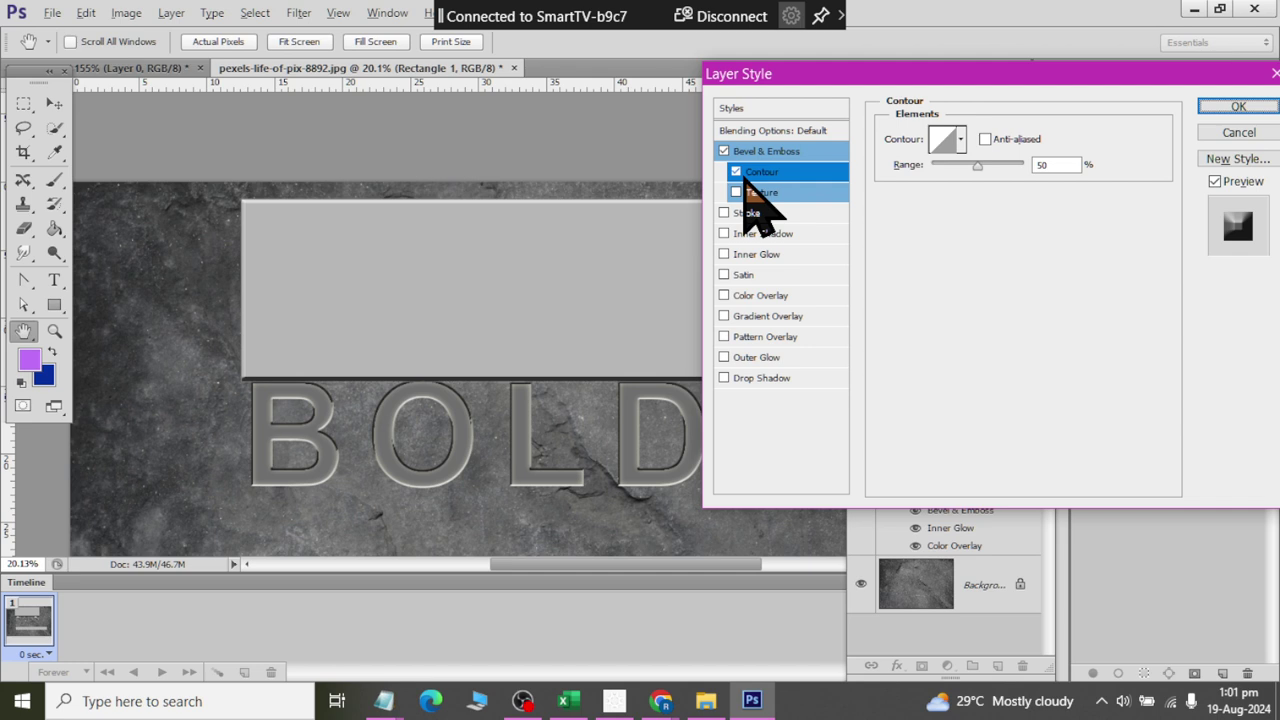
click(962, 142)
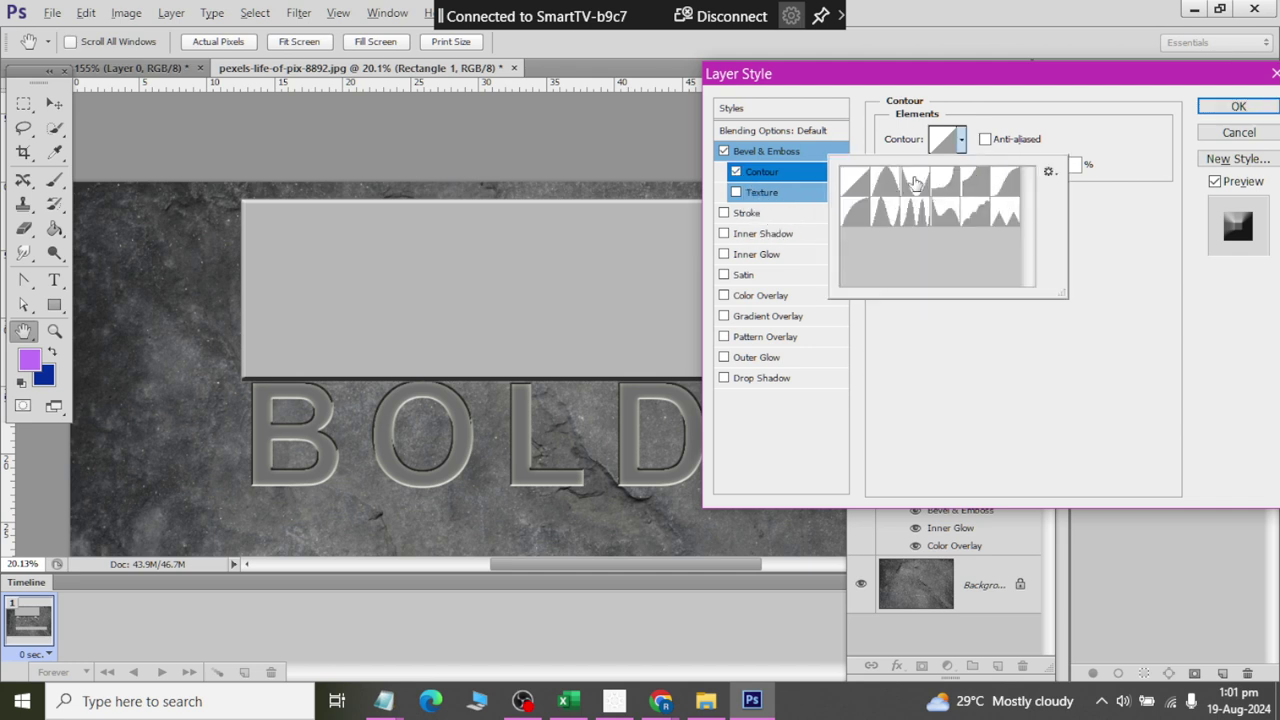
click(915, 183)
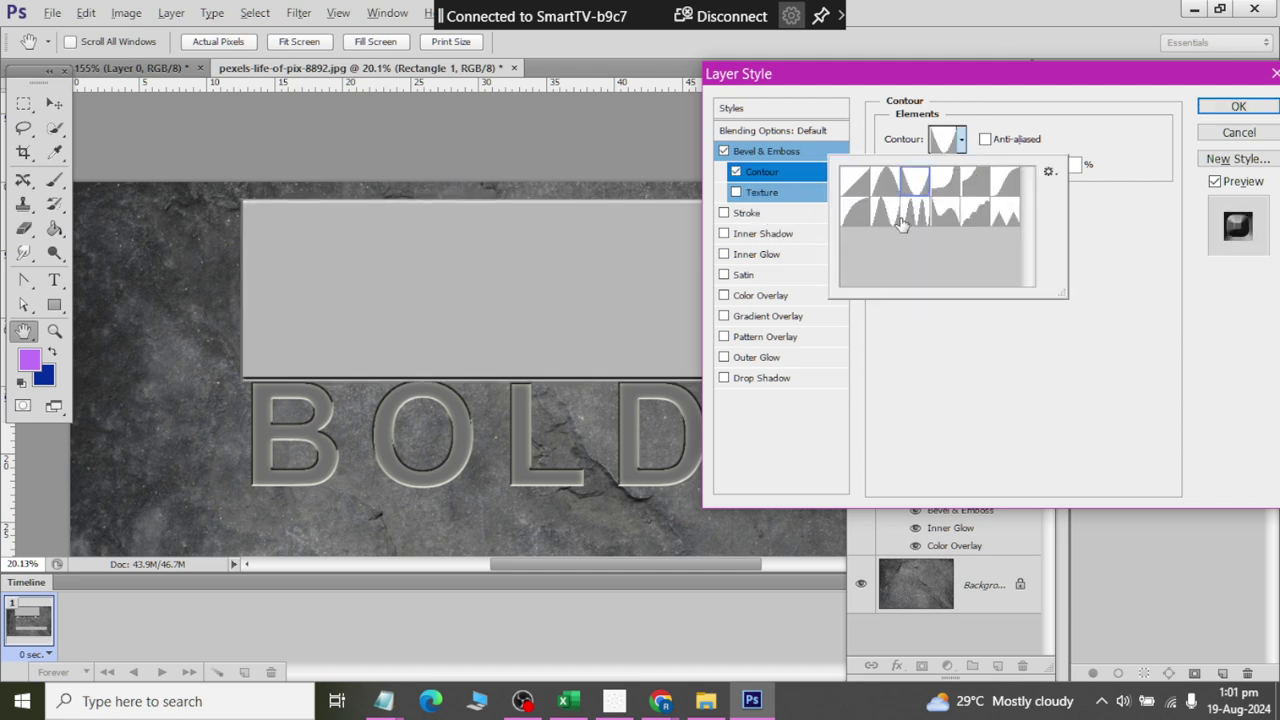
click(769, 155)
click(769, 152)
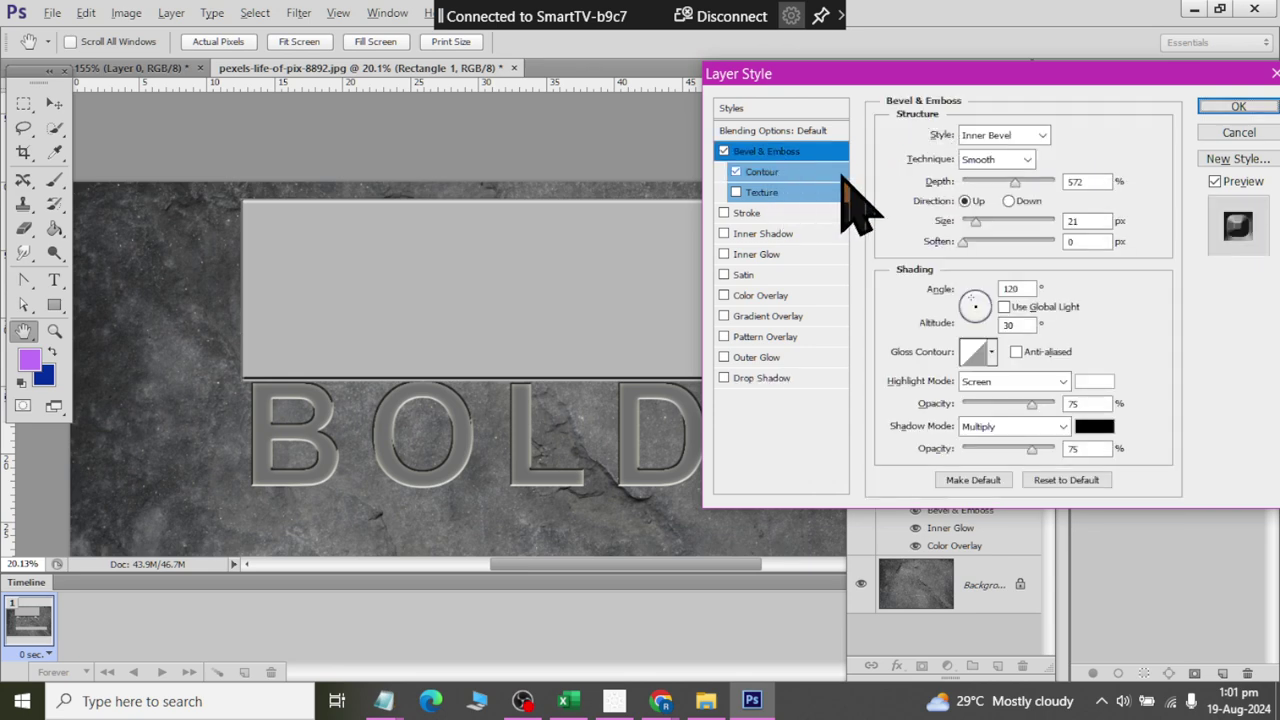
click(1009, 201)
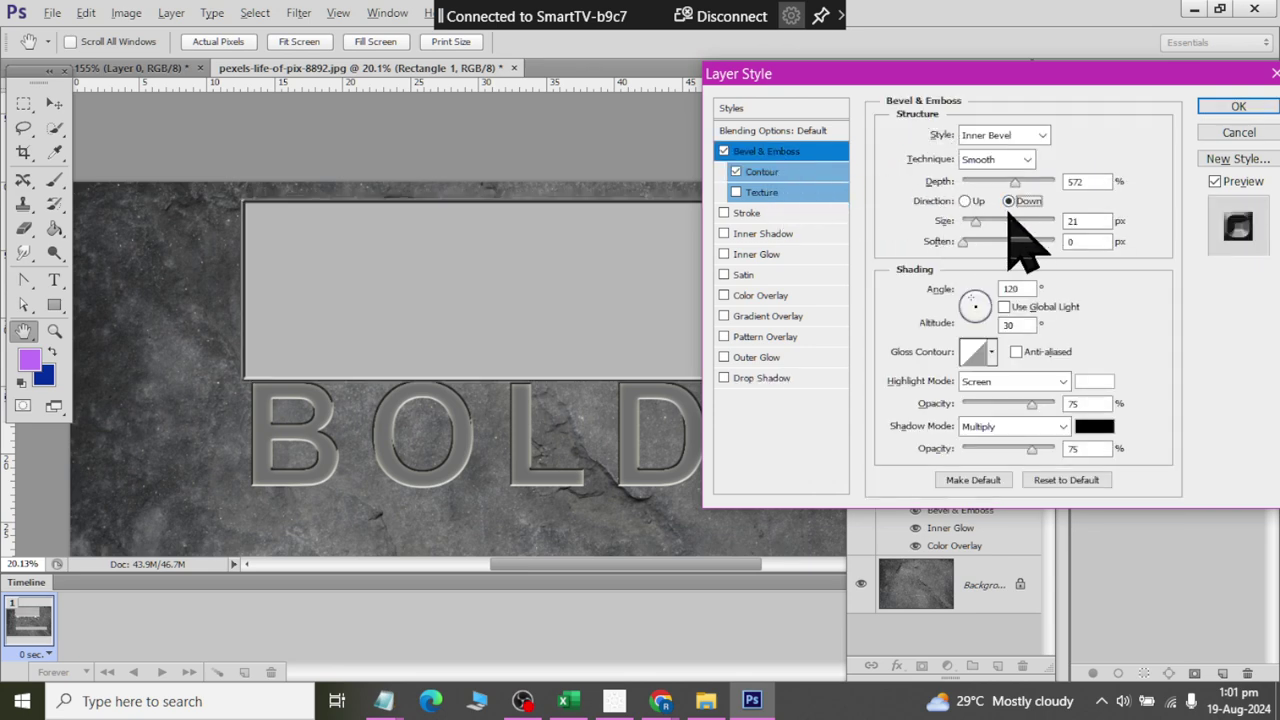
click(762, 172)
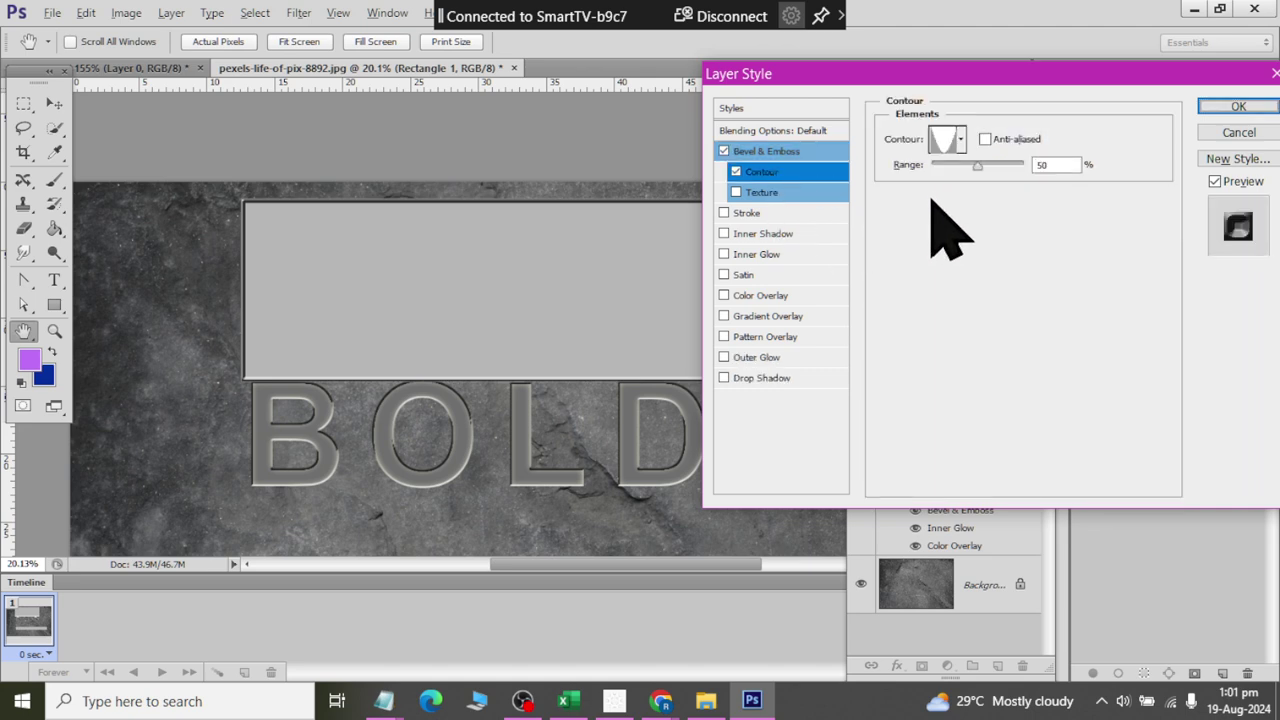
drag(1005, 166, 1015, 166)
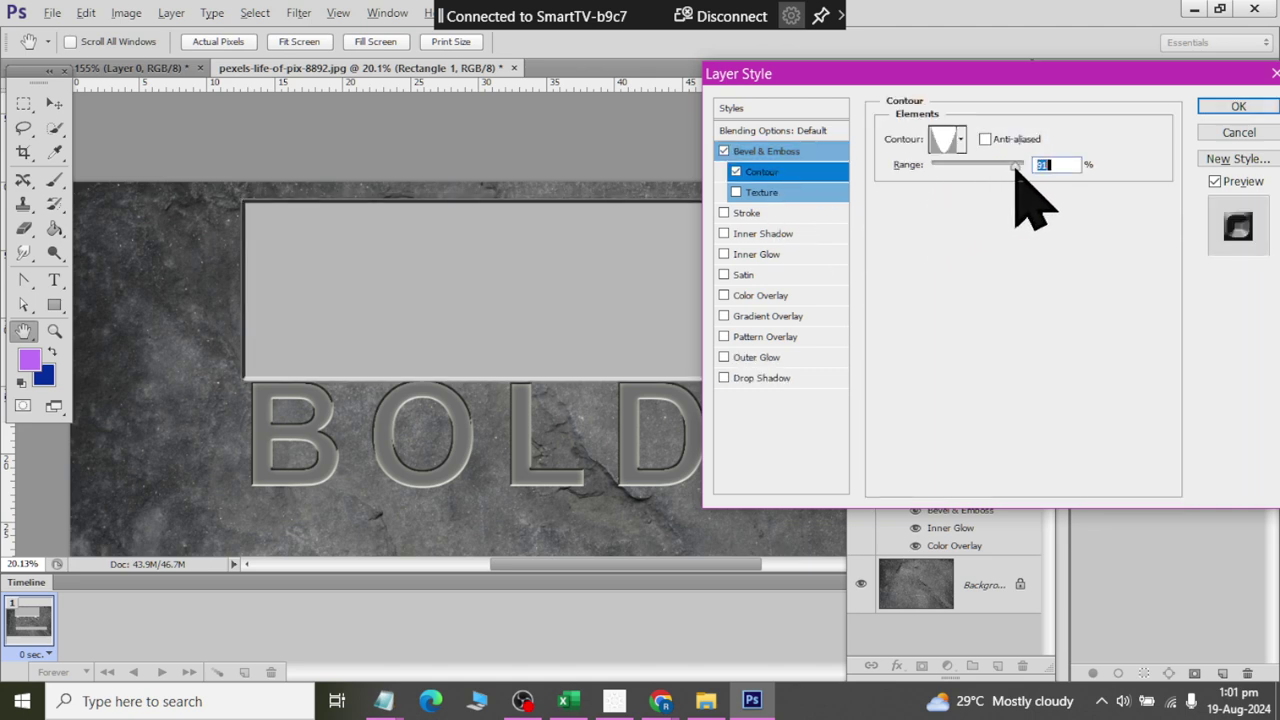
click(1238, 107)
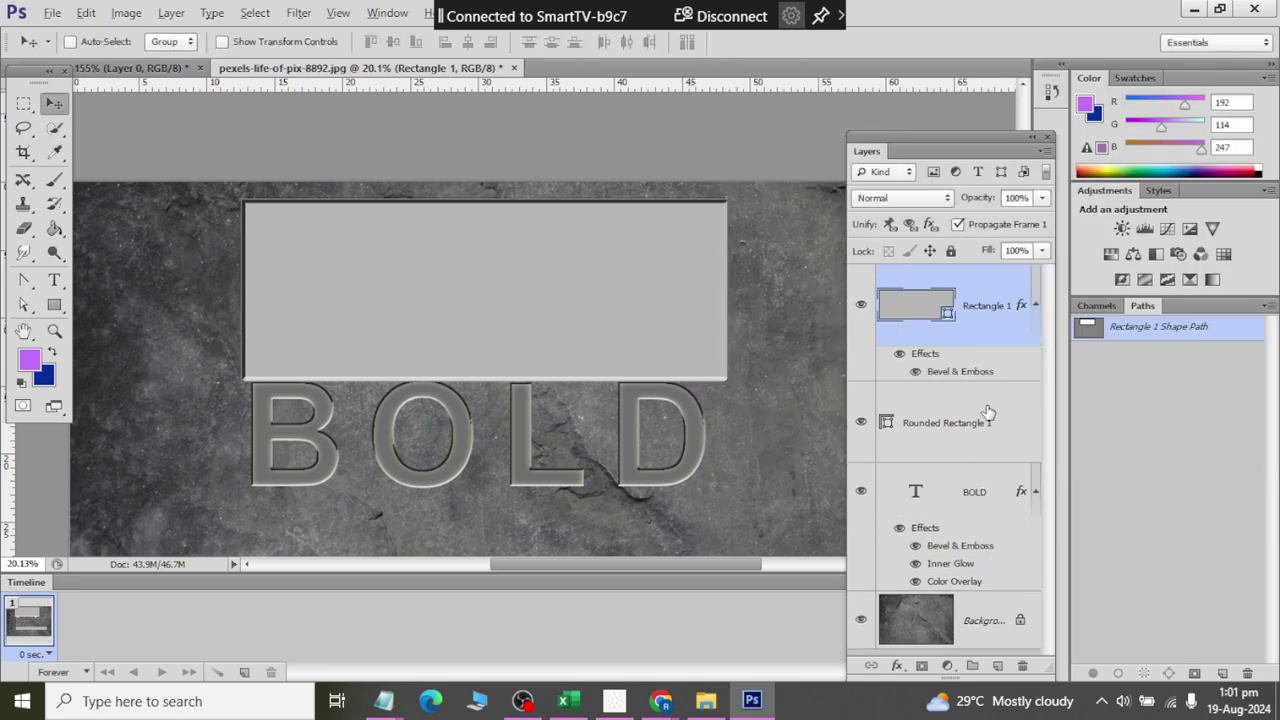
Step: Move Rounded Rectangle 1 to the top of the layer stack
click(984, 420)
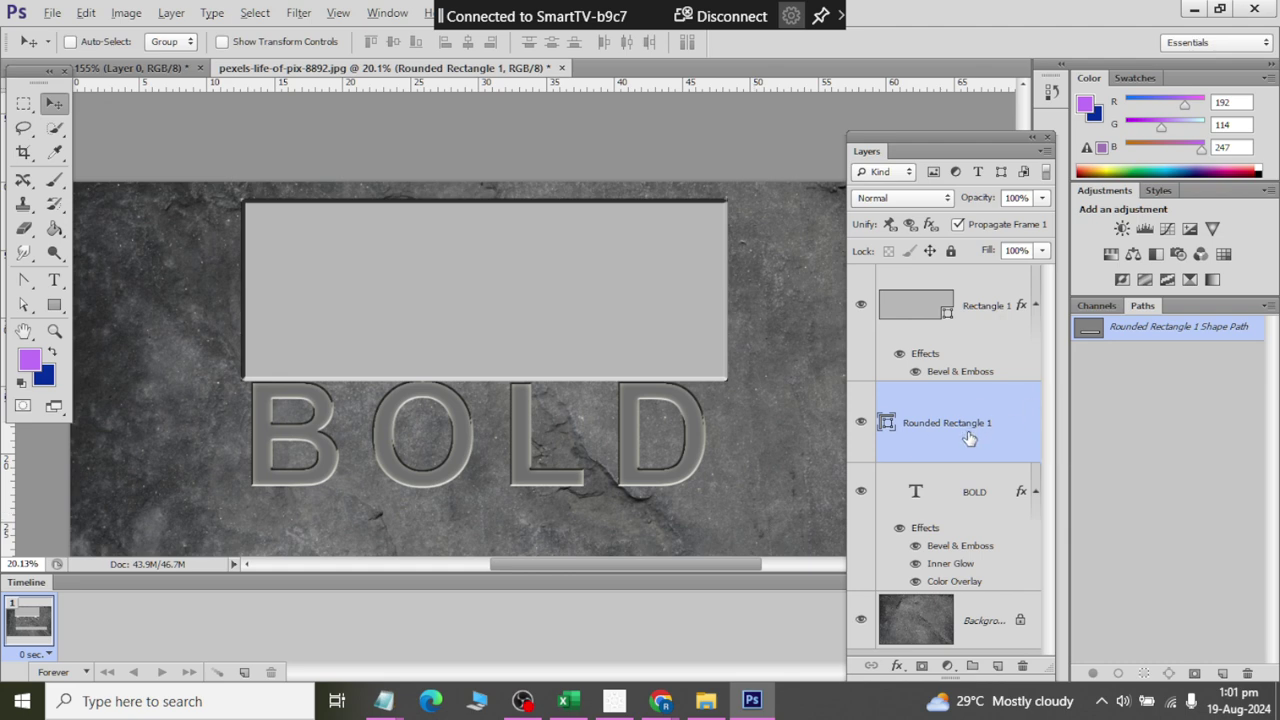
drag(969, 438, 930, 285)
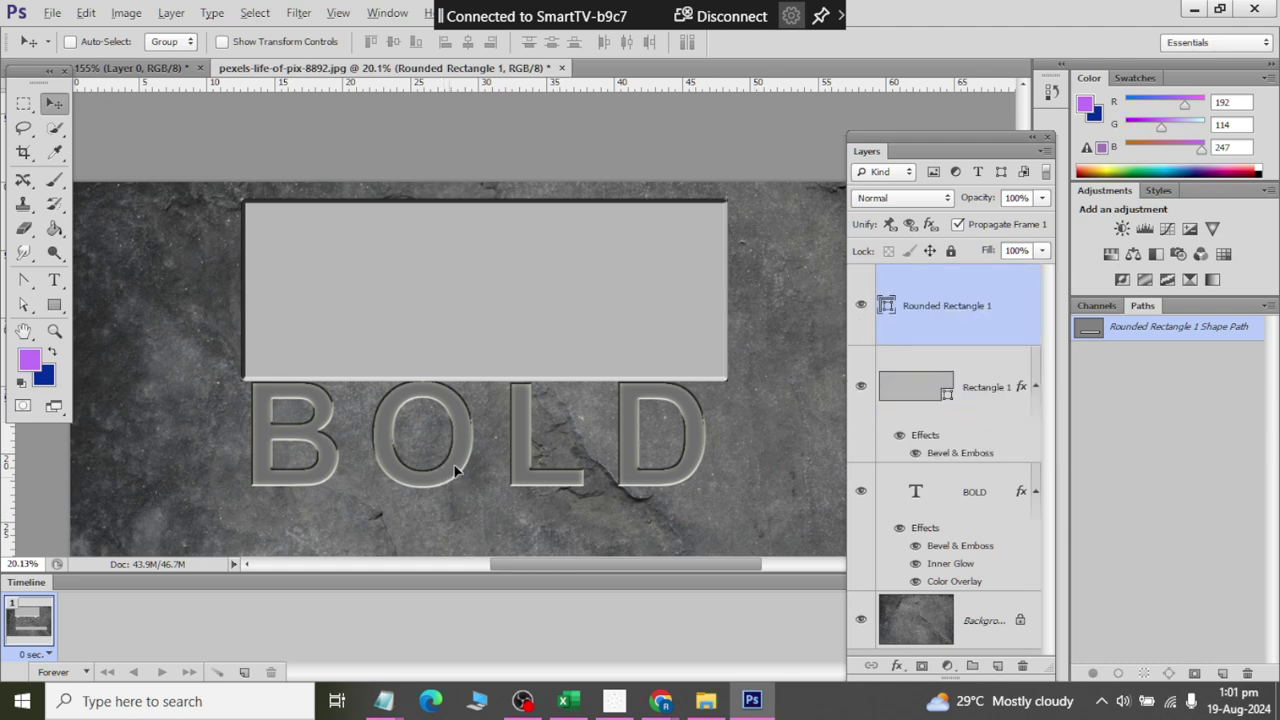
drag(455, 470, 477, 425)
key(ctrl+z)
Step: Put the BOLD layer at the top of the stack and move the text onto the panel
click(954, 510)
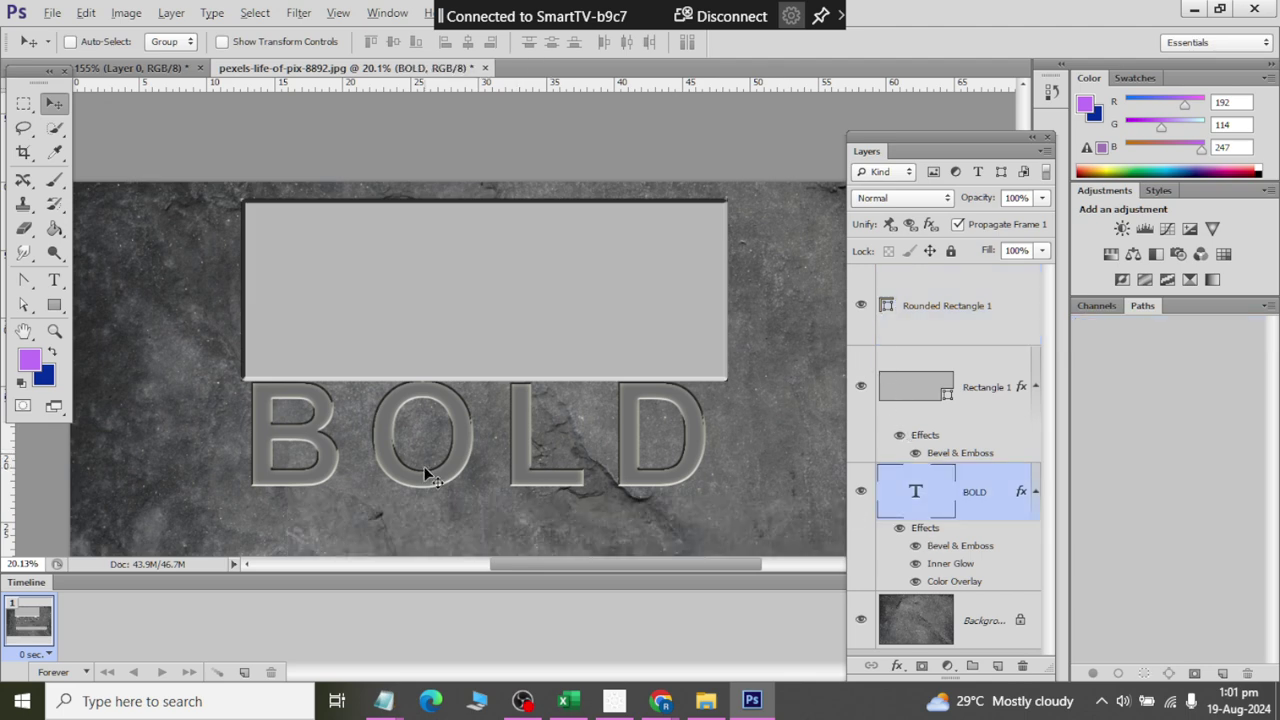
drag(436, 470, 432, 348)
drag(976, 503, 960, 300)
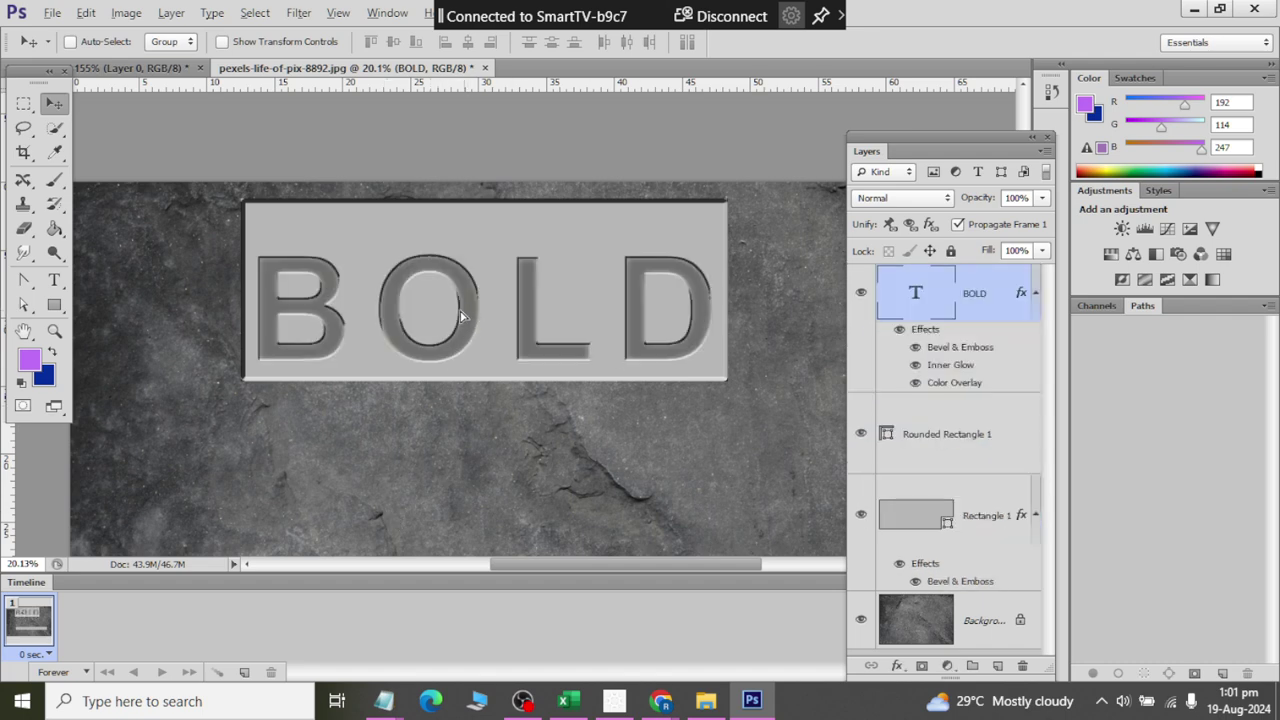
drag(462, 316, 462, 298)
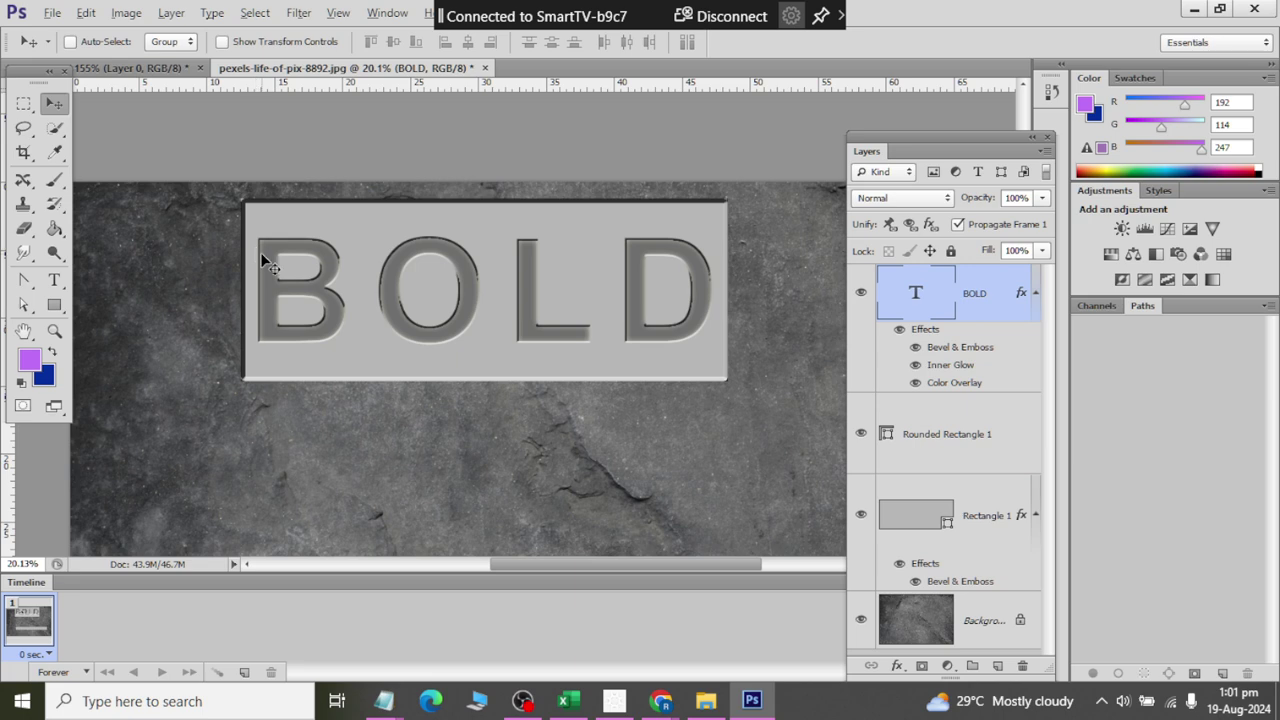
scroll(436, 222, up, 2)
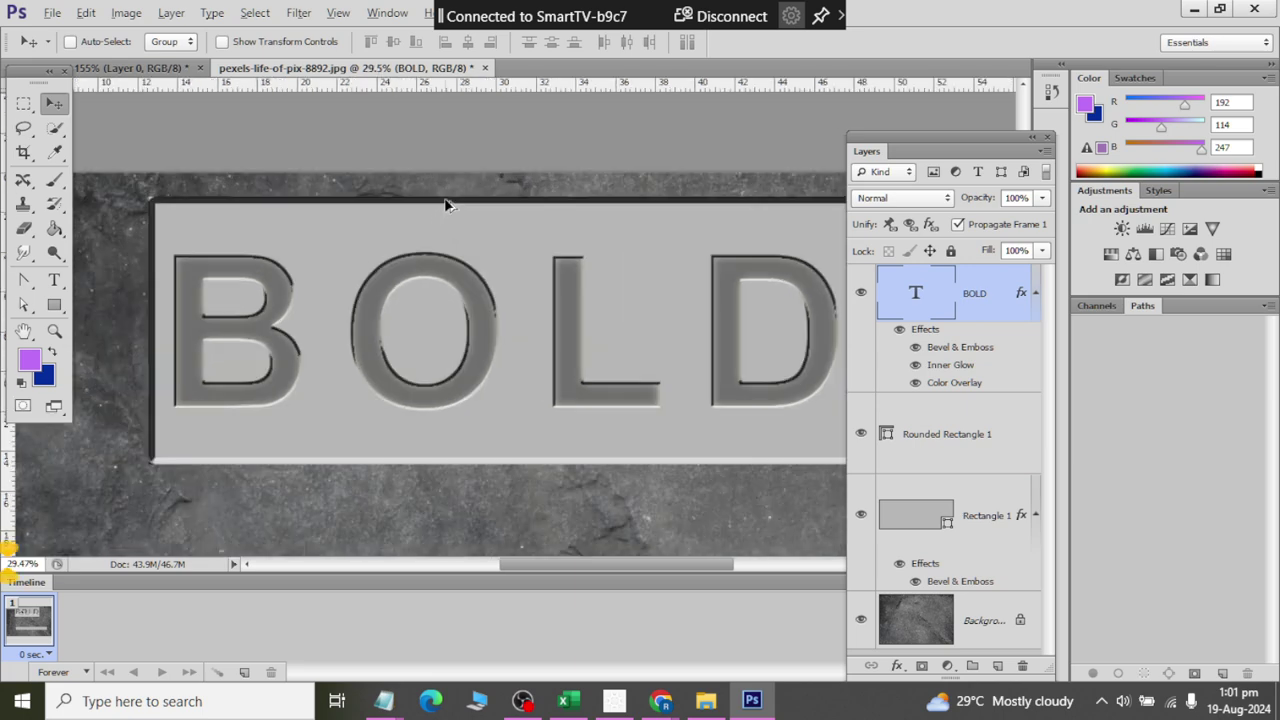
scroll(170, 230, down, 3)
scroll(180, 237, down, 1)
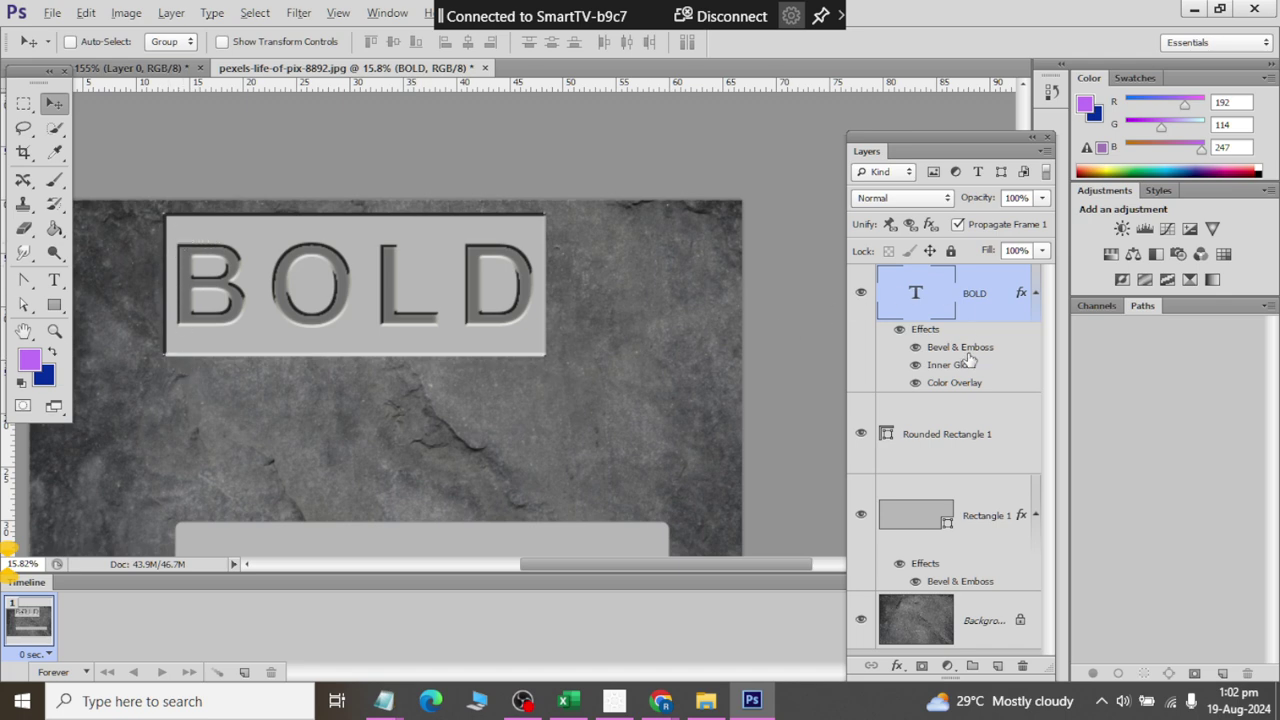
Step: Check the shape layers' visibility and move Rectangle 1 above Rounded Rectangle 1
click(957, 440)
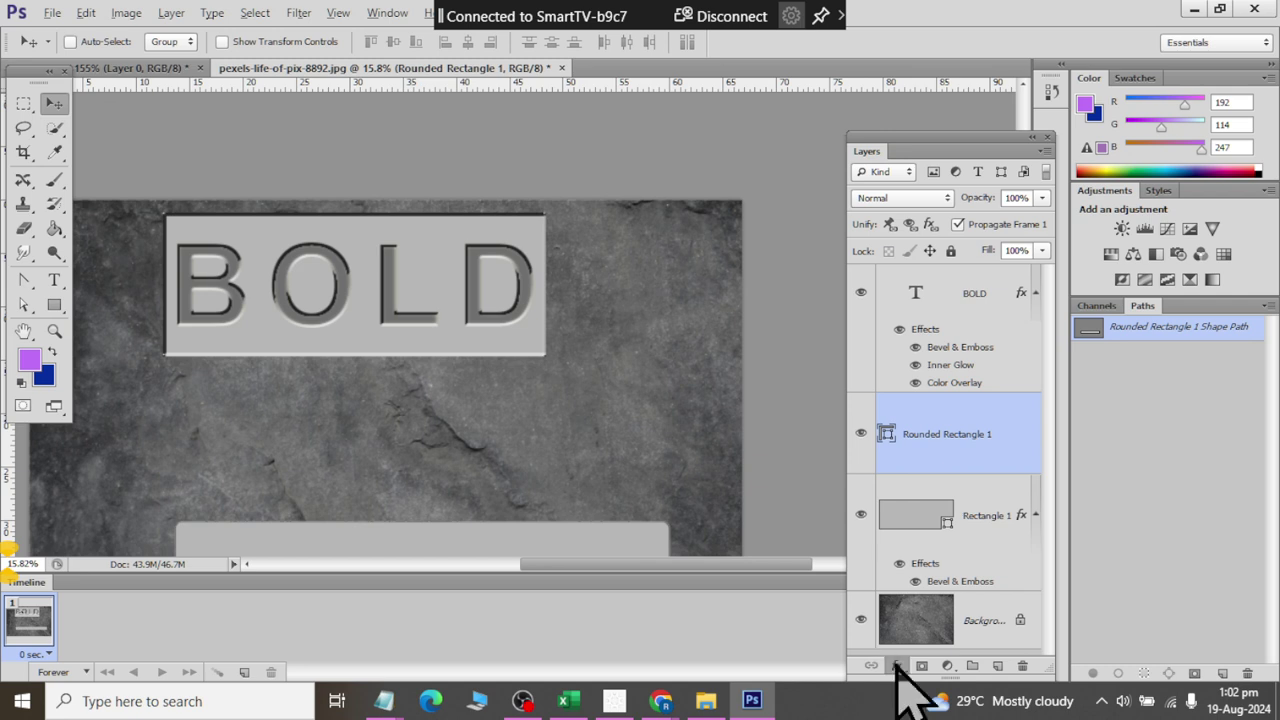
click(897, 665)
key(Escape)
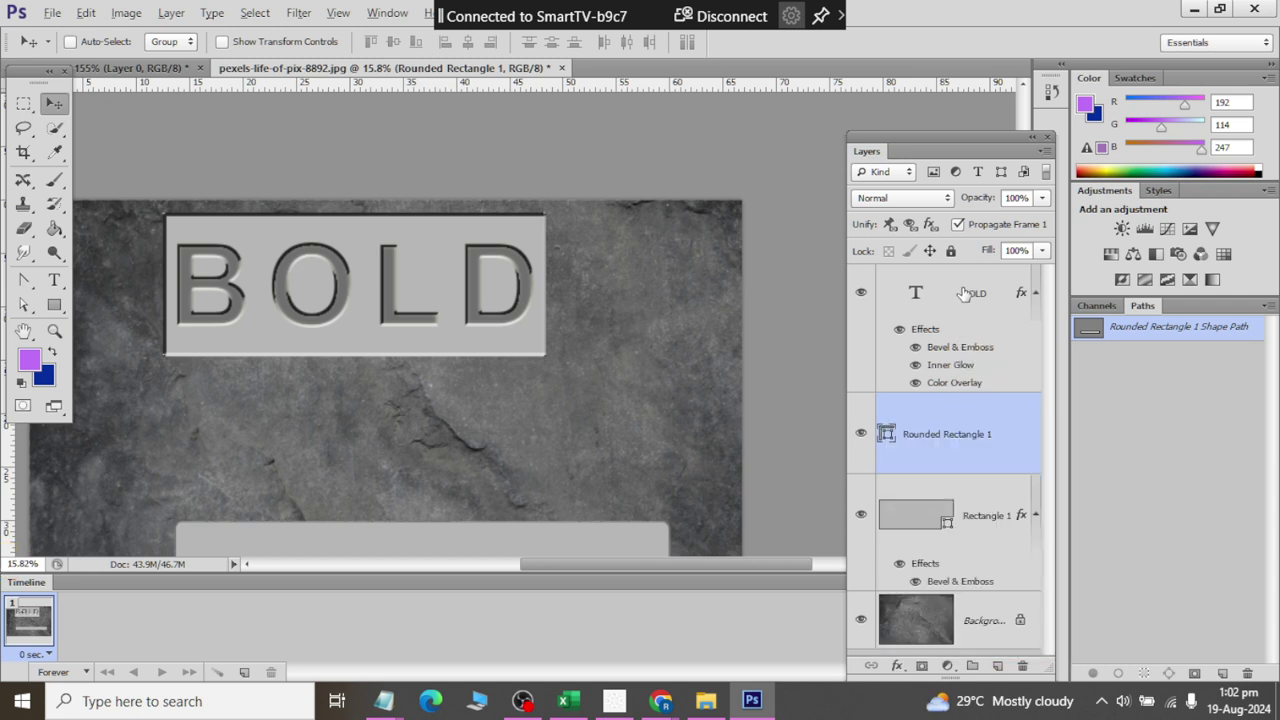
click(860, 433)
click(860, 433)
click(860, 515)
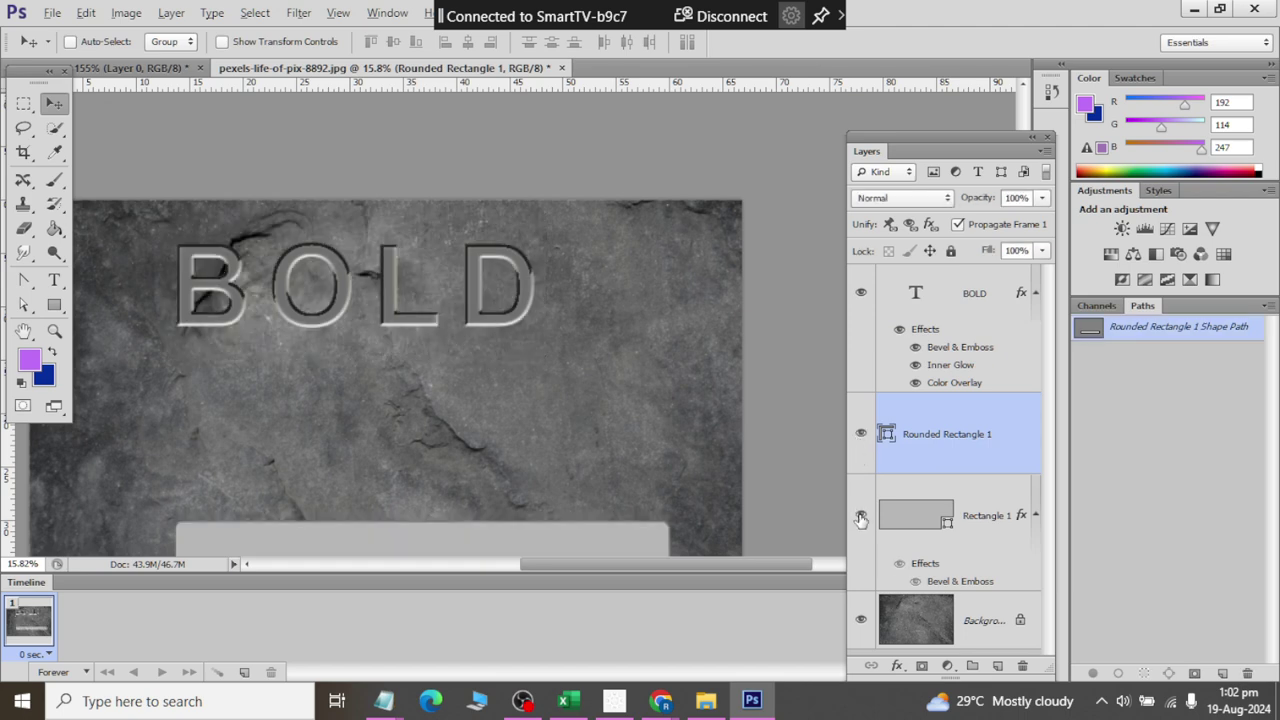
click(860, 518)
drag(910, 515, 940, 440)
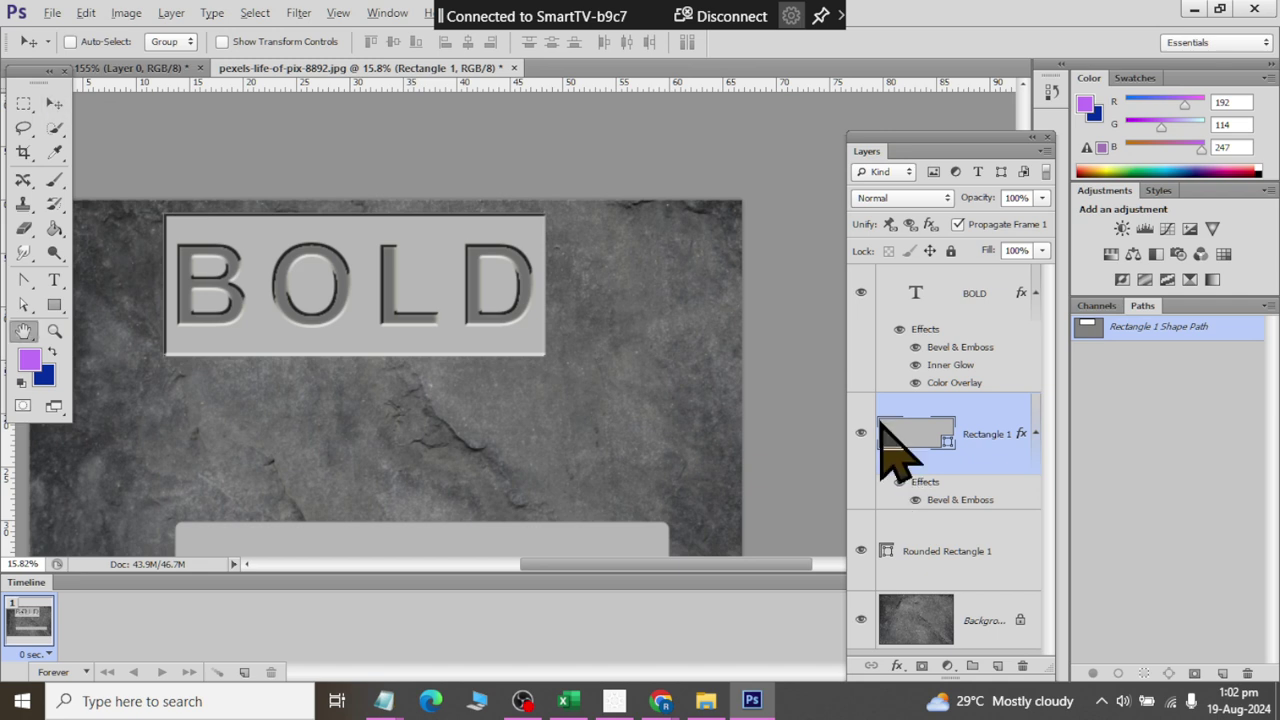
Step: Give Rectangle 1 a Normal, 100% Color Overlay of grey #676867 sampled from the stone
double_click(905, 445)
click(740, 296)
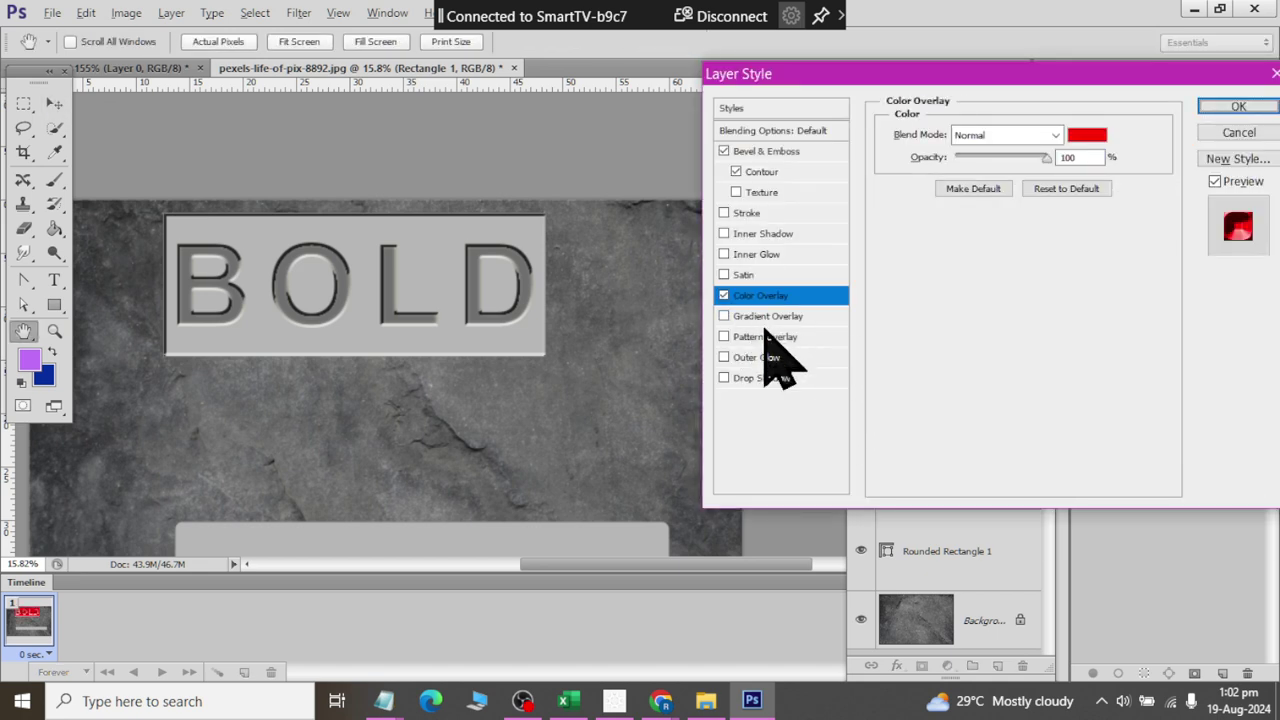
click(1087, 135)
click(687, 314)
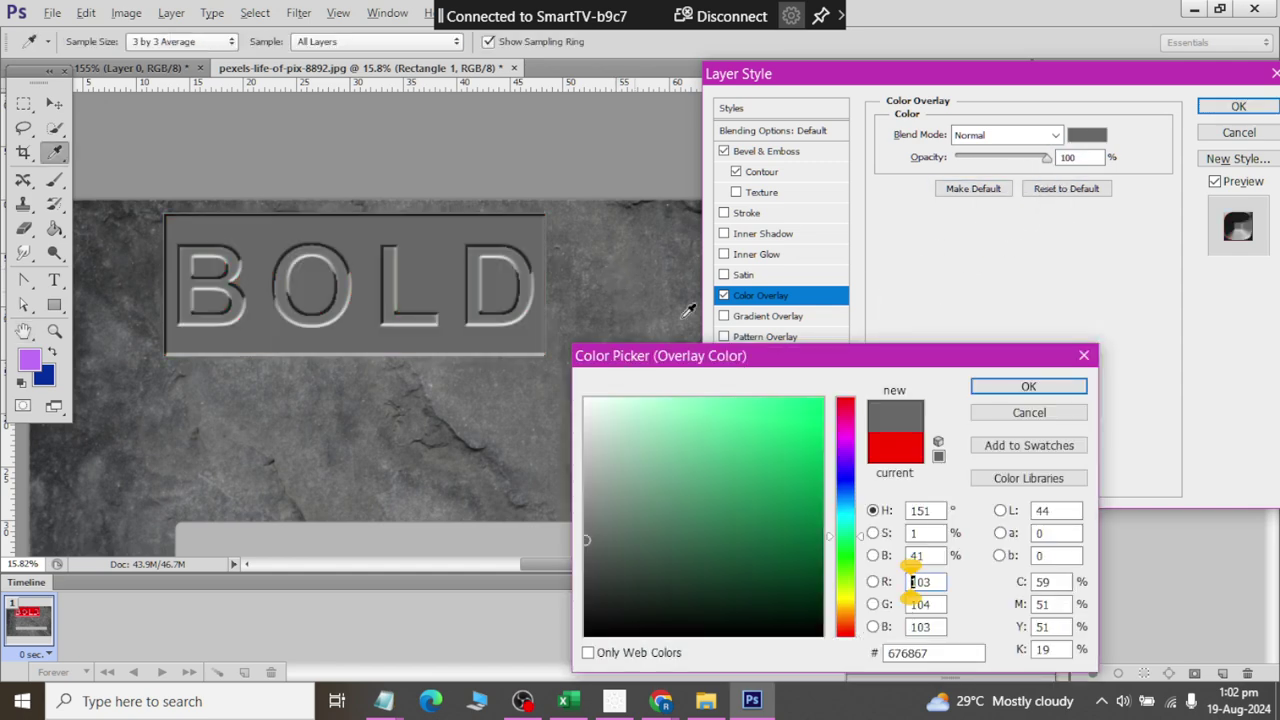
click(1028, 386)
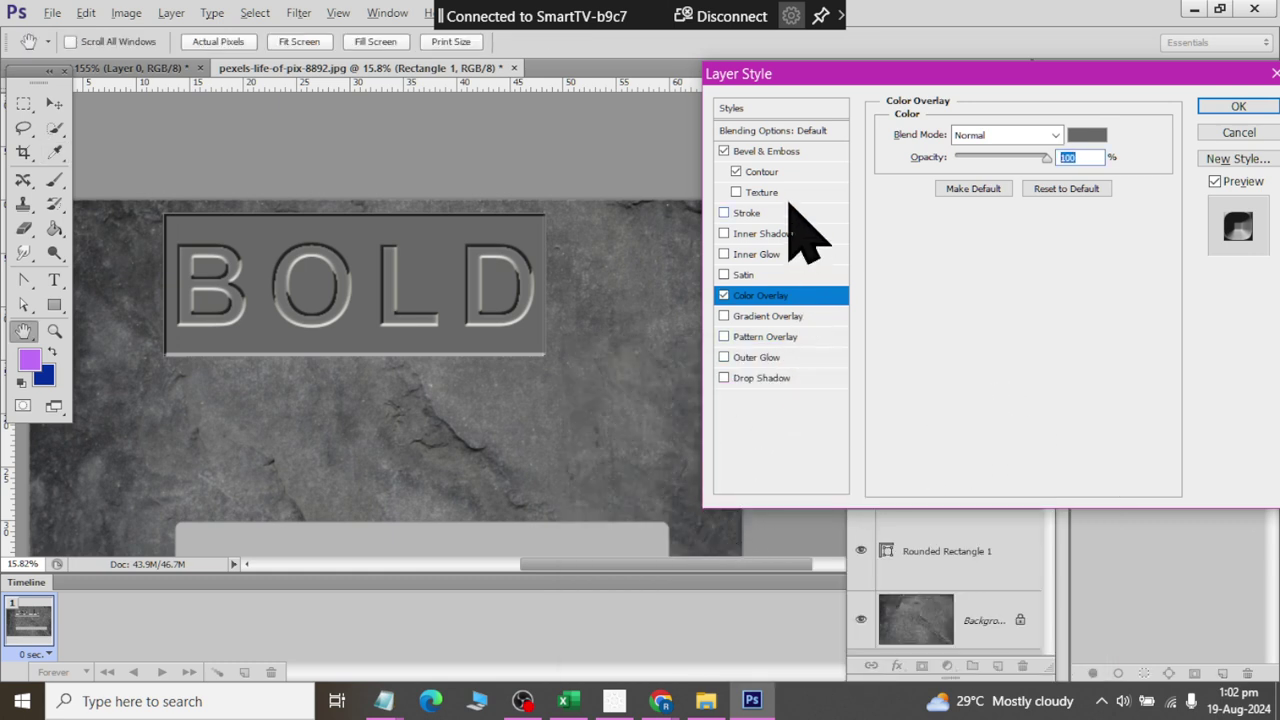
Step: Lower the bevel's contour range to about 26 and try several contour presets before applying one
click(775, 151)
click(778, 172)
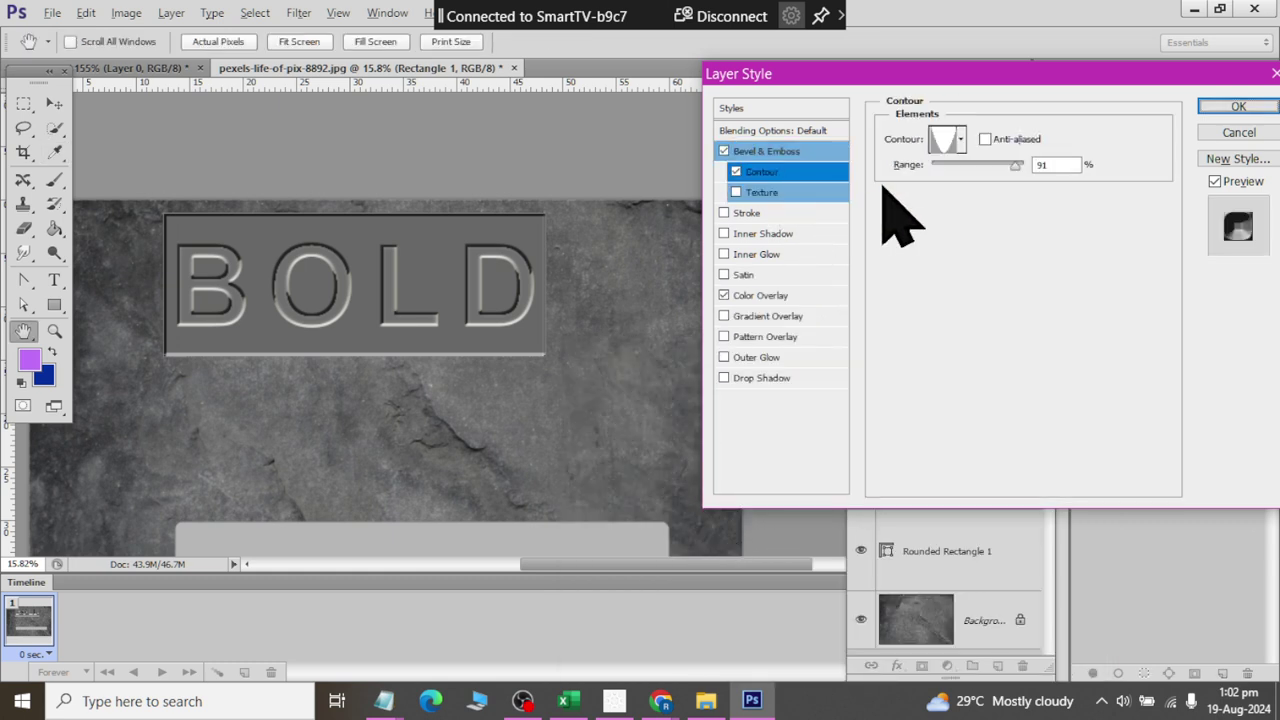
mouse_move(1015, 165)
mouse_down()
mouse_move(930, 168)
mouse_move(970, 168)
mouse_up()
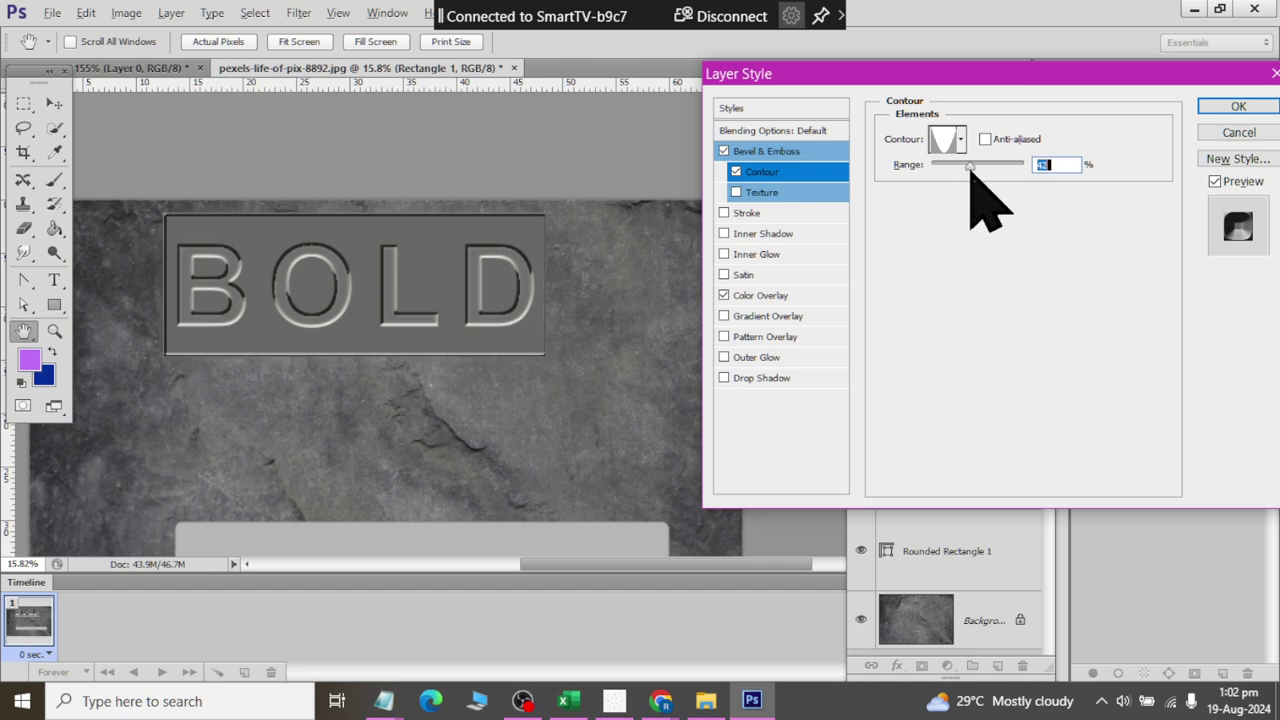
click(959, 140)
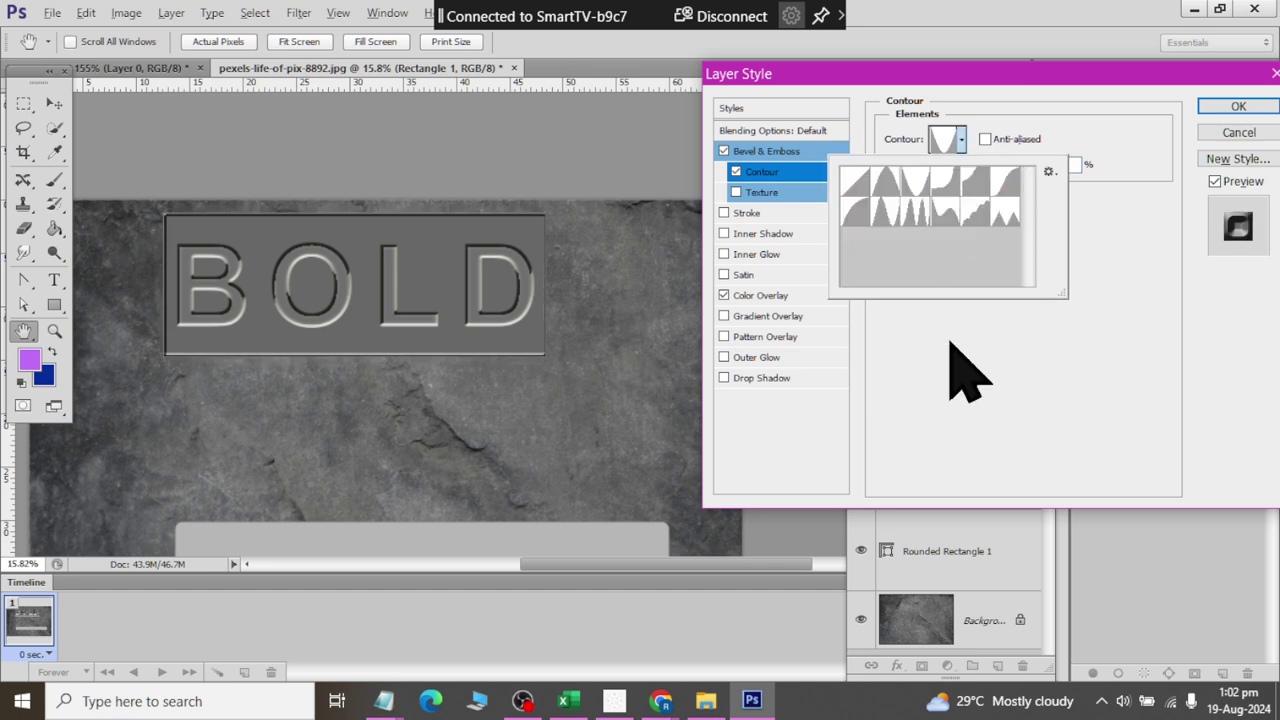
click(915, 215)
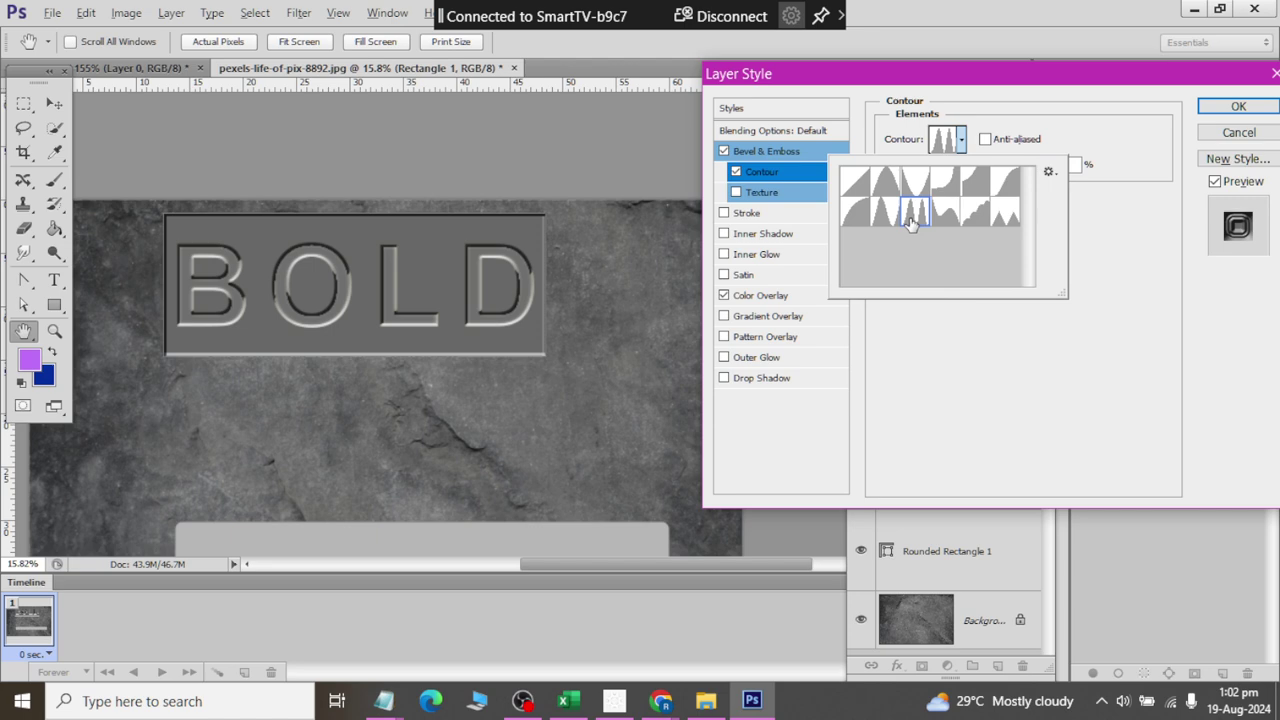
click(882, 216)
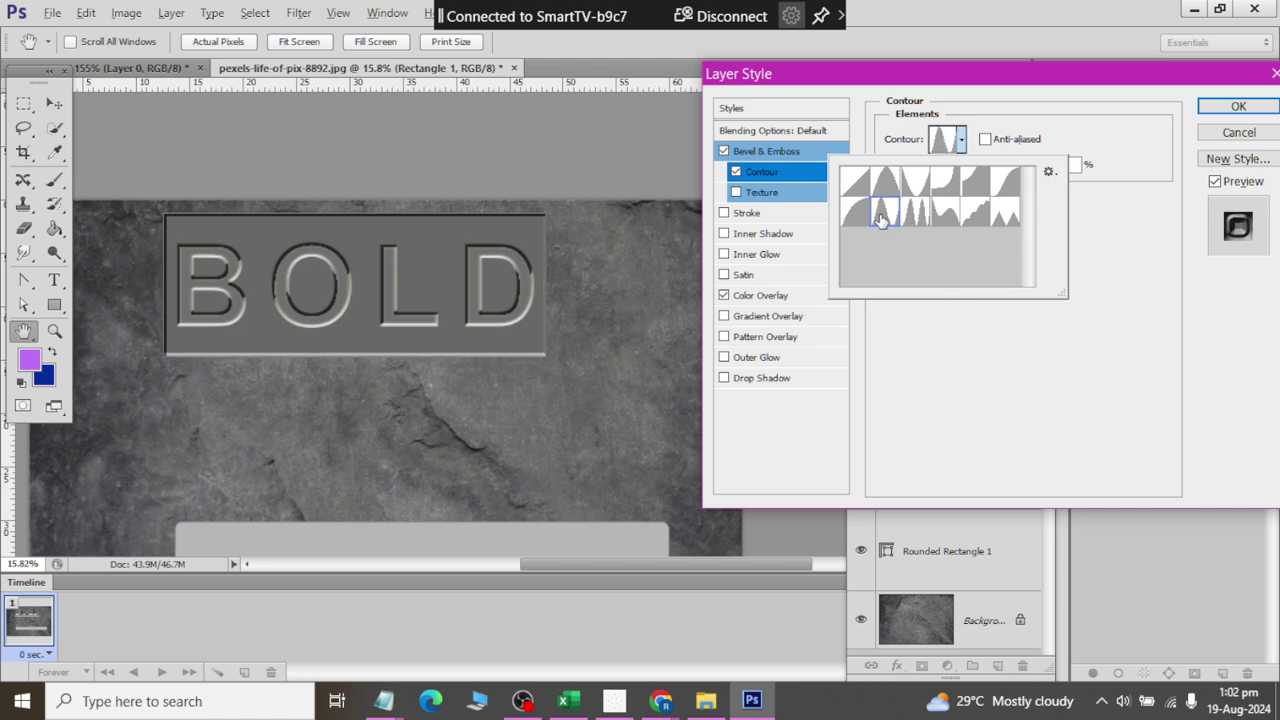
click(945, 215)
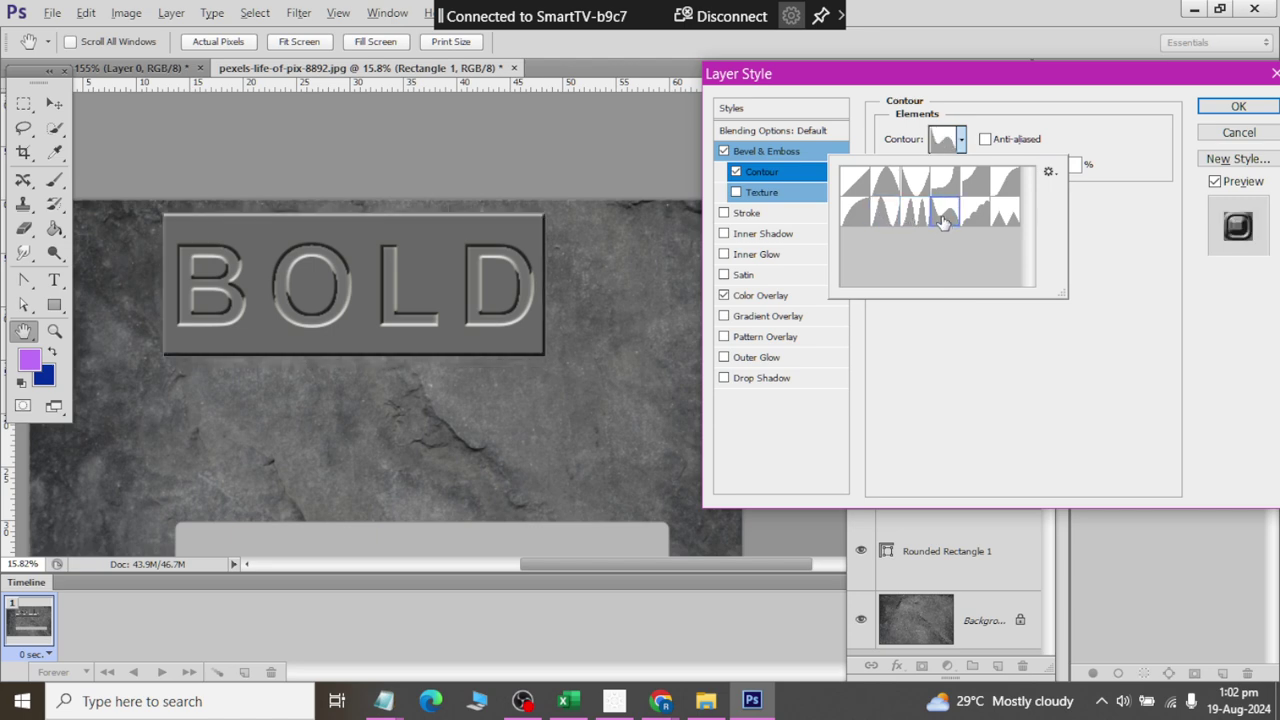
click(1007, 216)
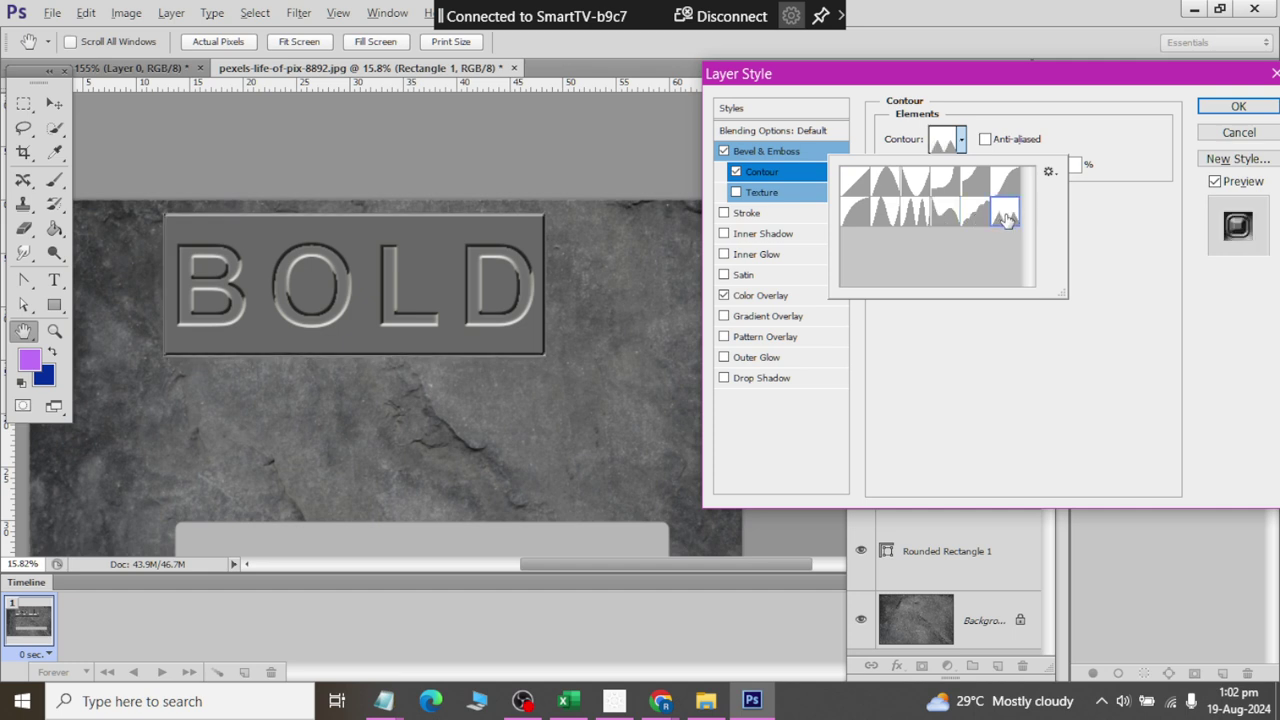
click(910, 210)
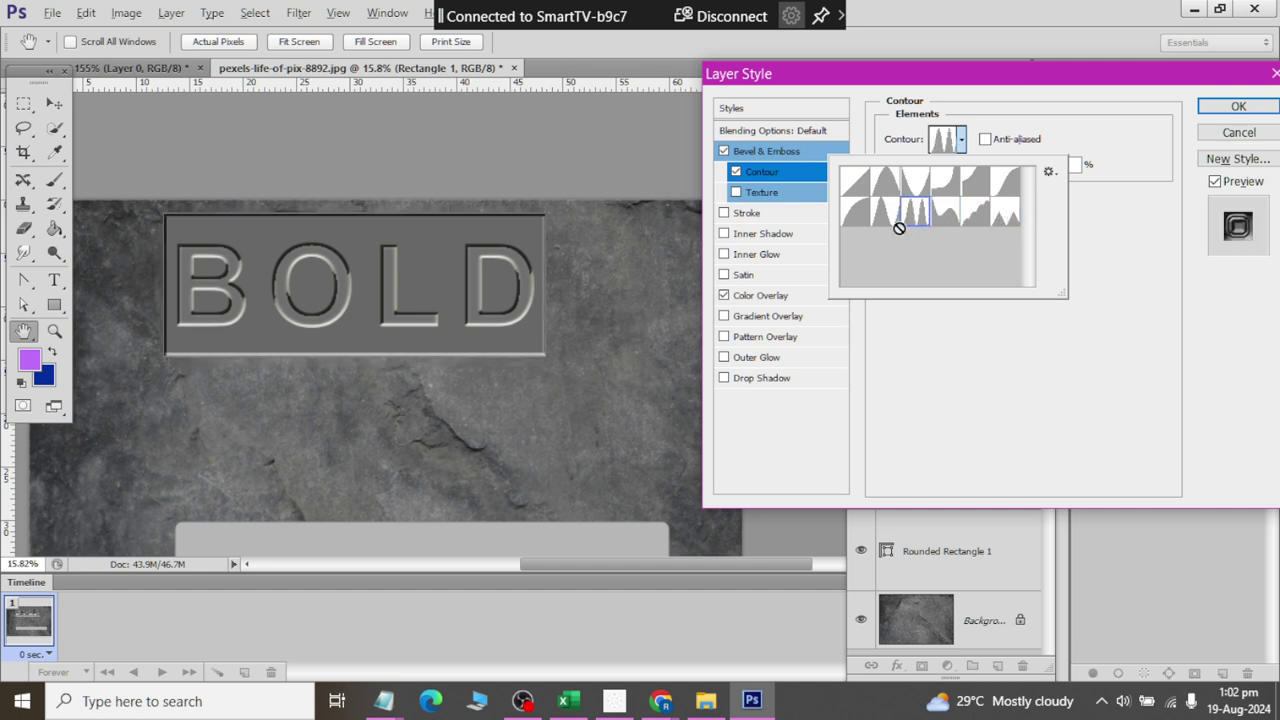
click(920, 430)
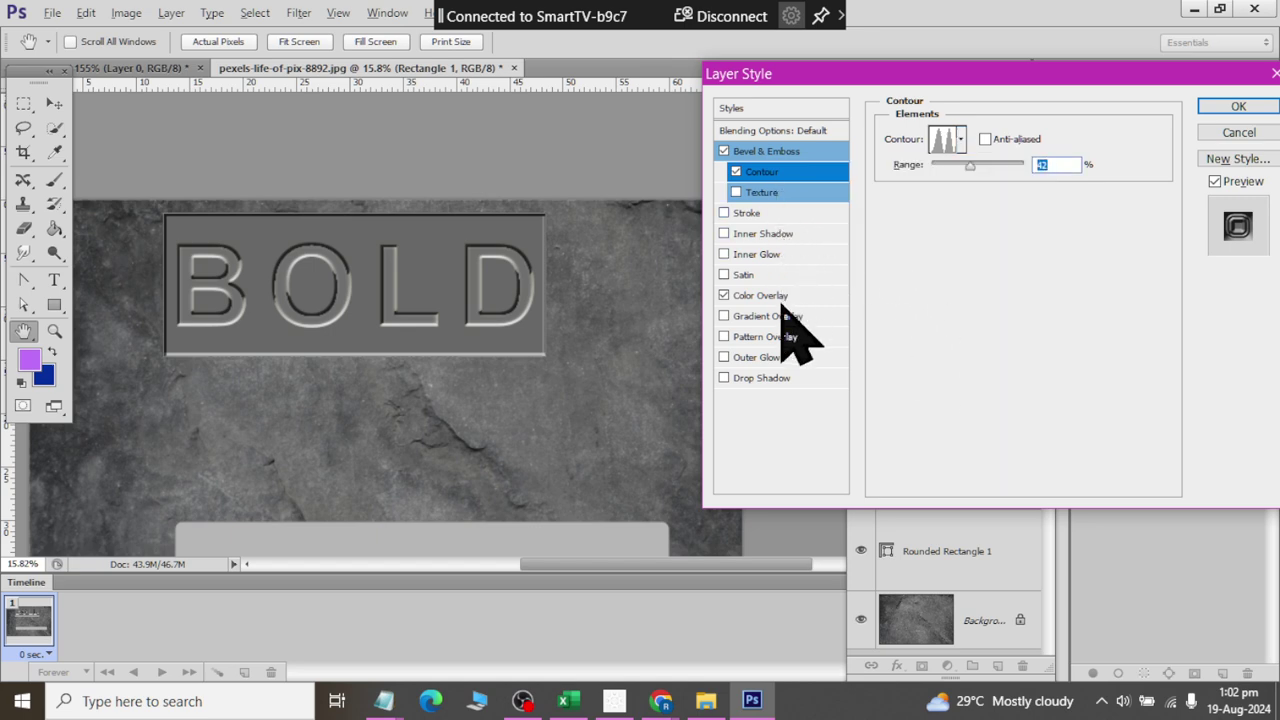
Step: Set the bevel light to -45° angle and 0 altitude, then choose a cone contour with range about 80
click(786, 152)
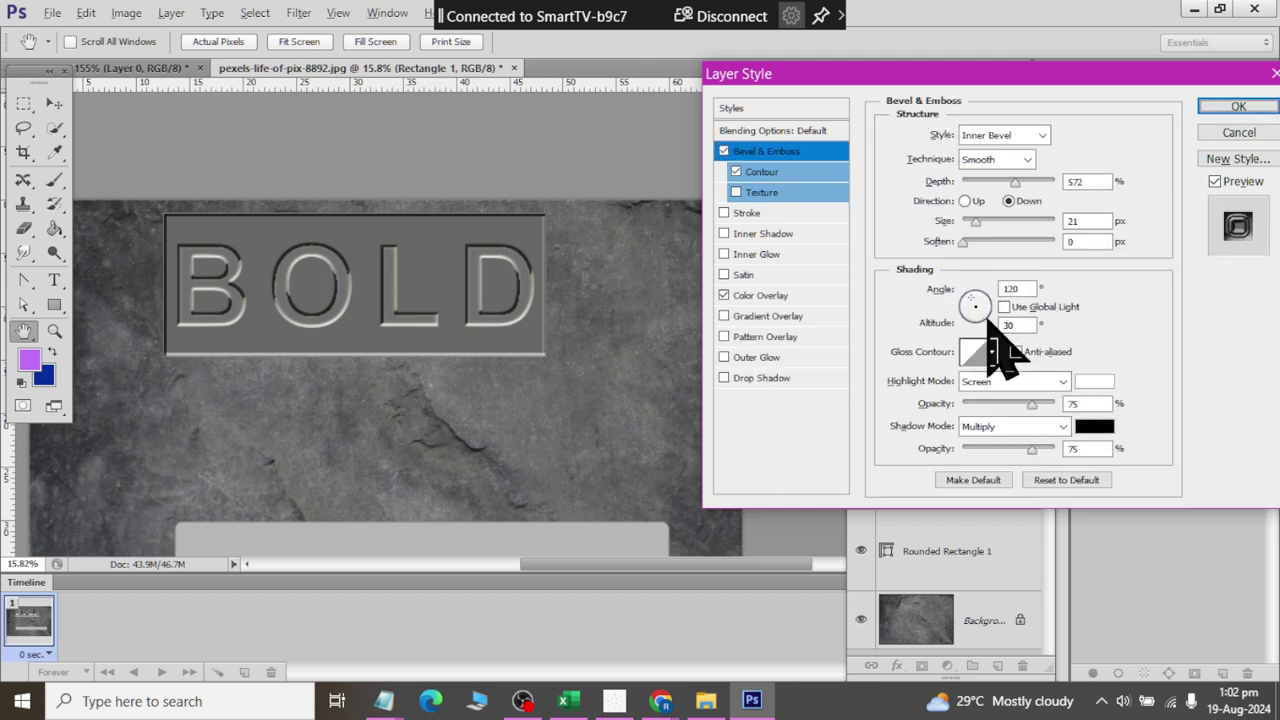
click(990, 318)
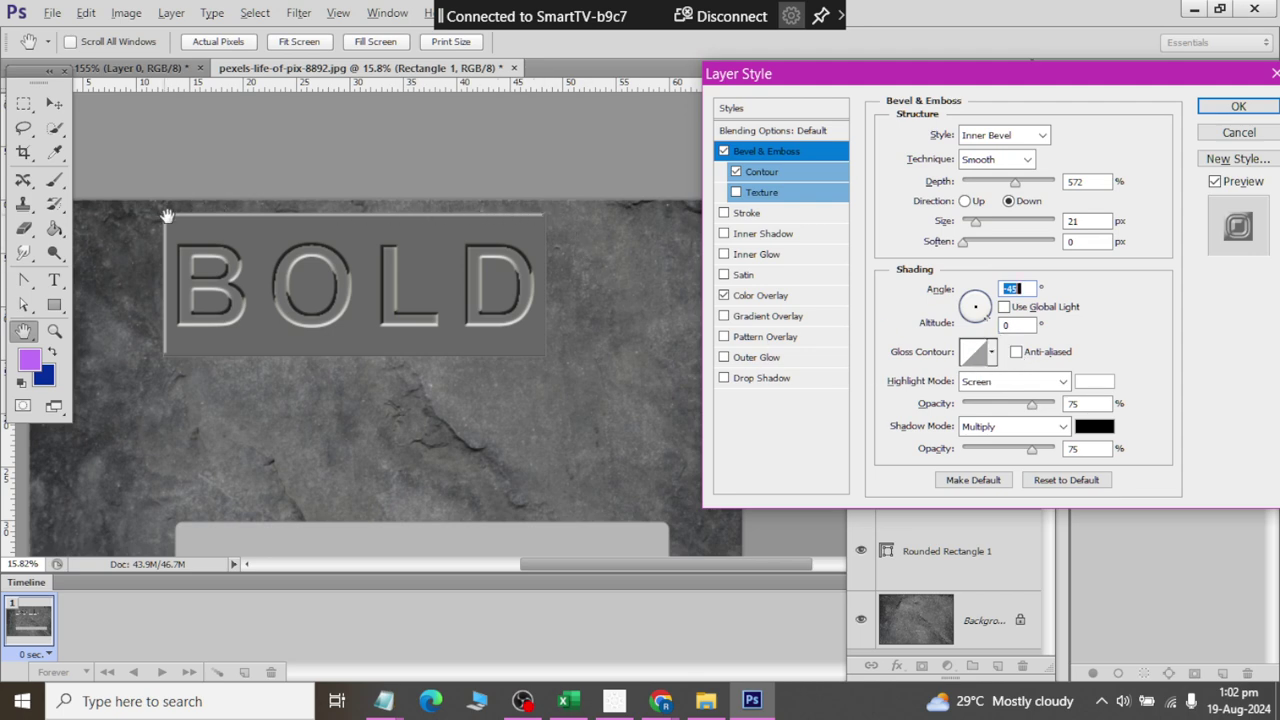
click(763, 173)
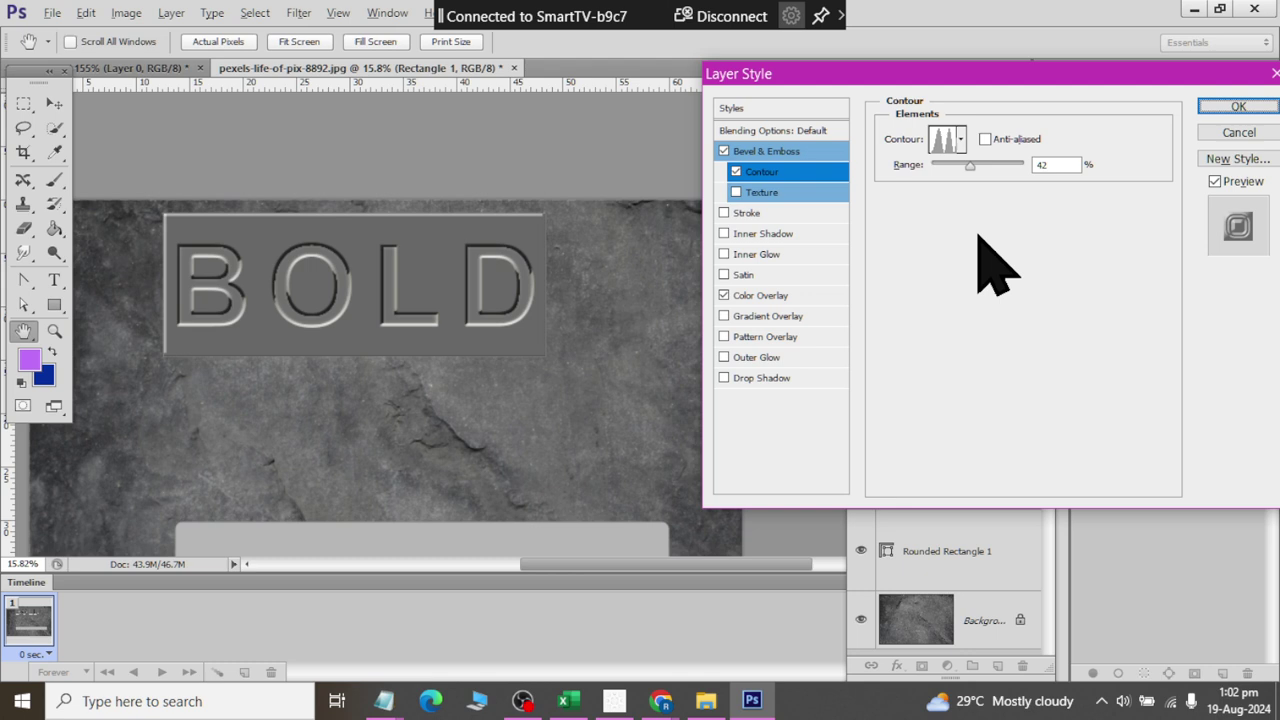
click(960, 141)
click(880, 220)
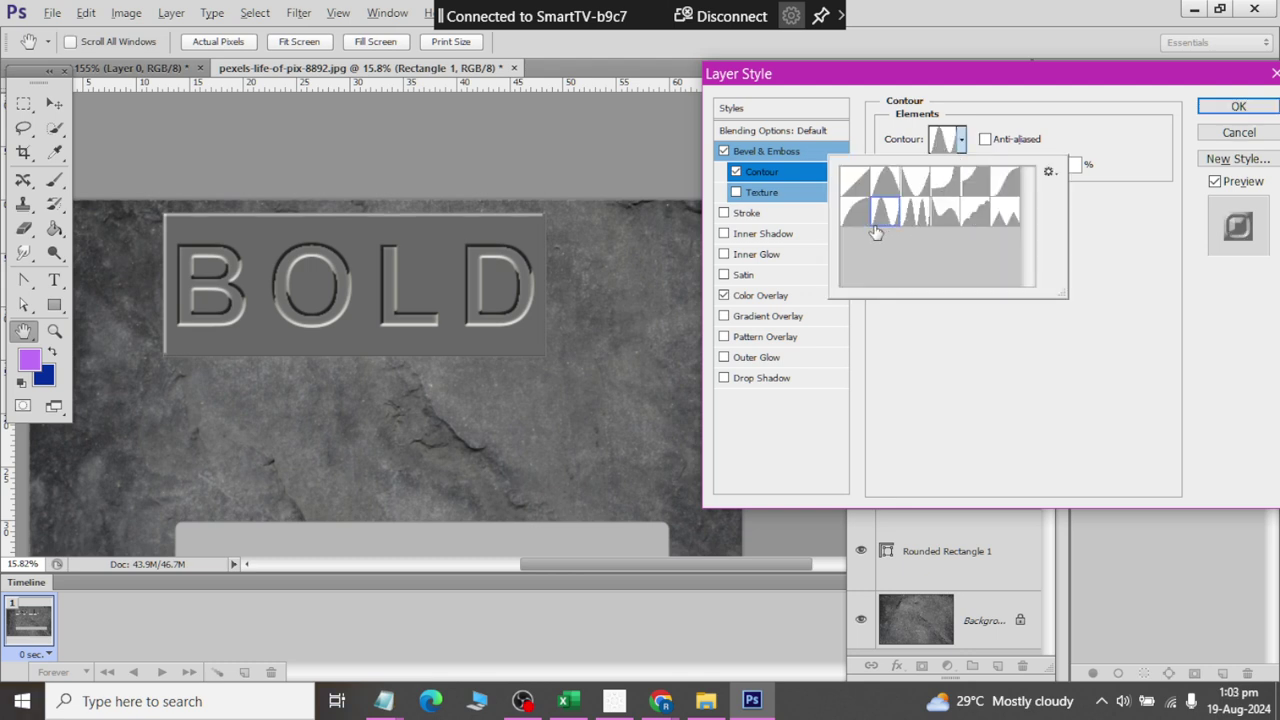
click(856, 218)
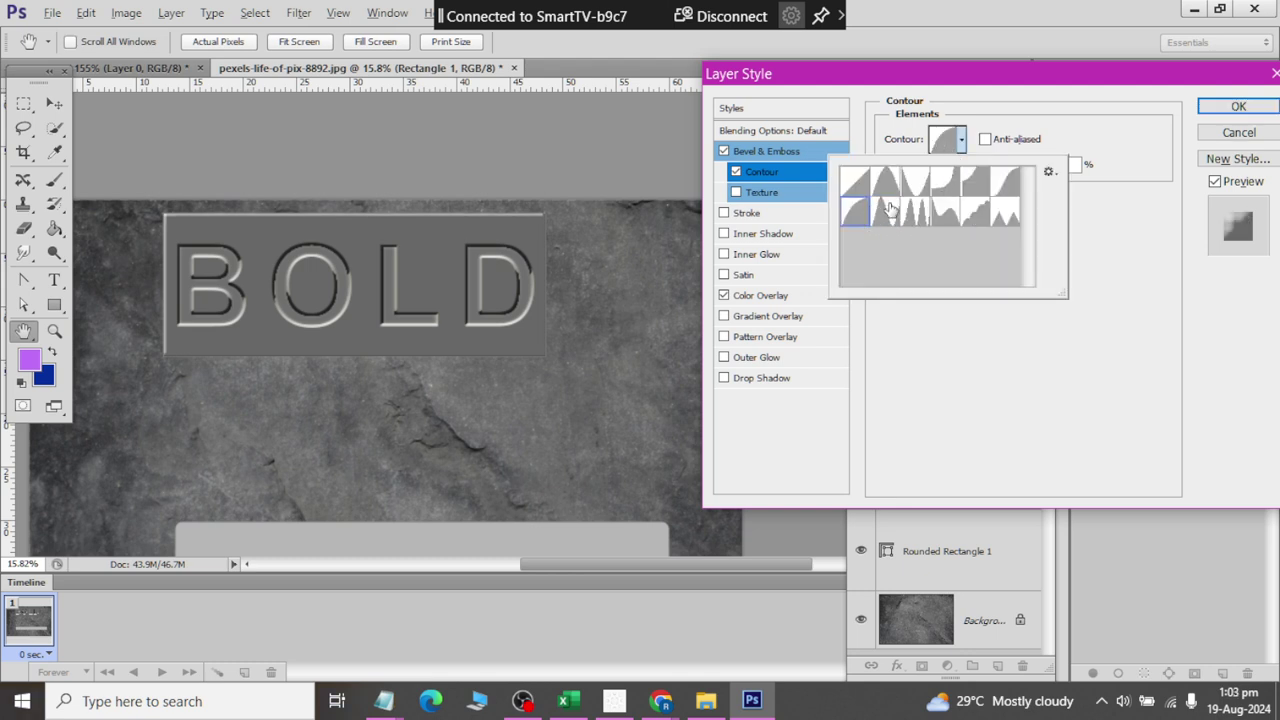
click(885, 188)
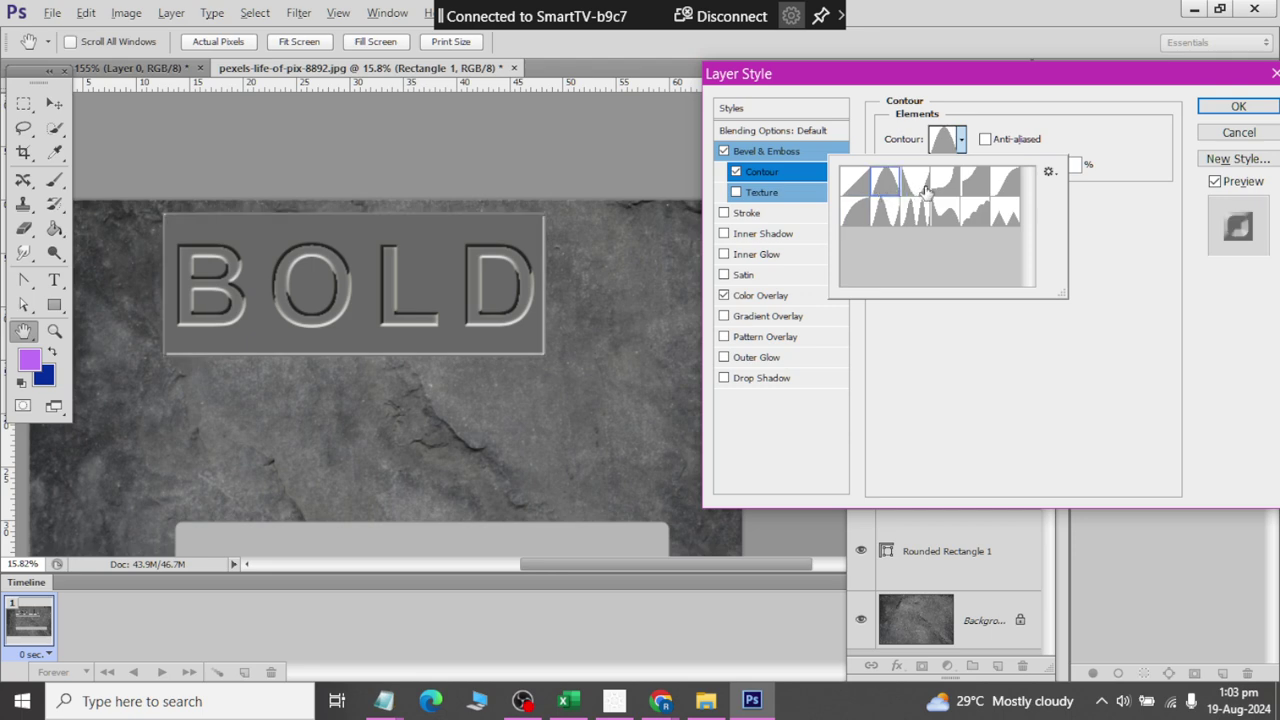
click(958, 384)
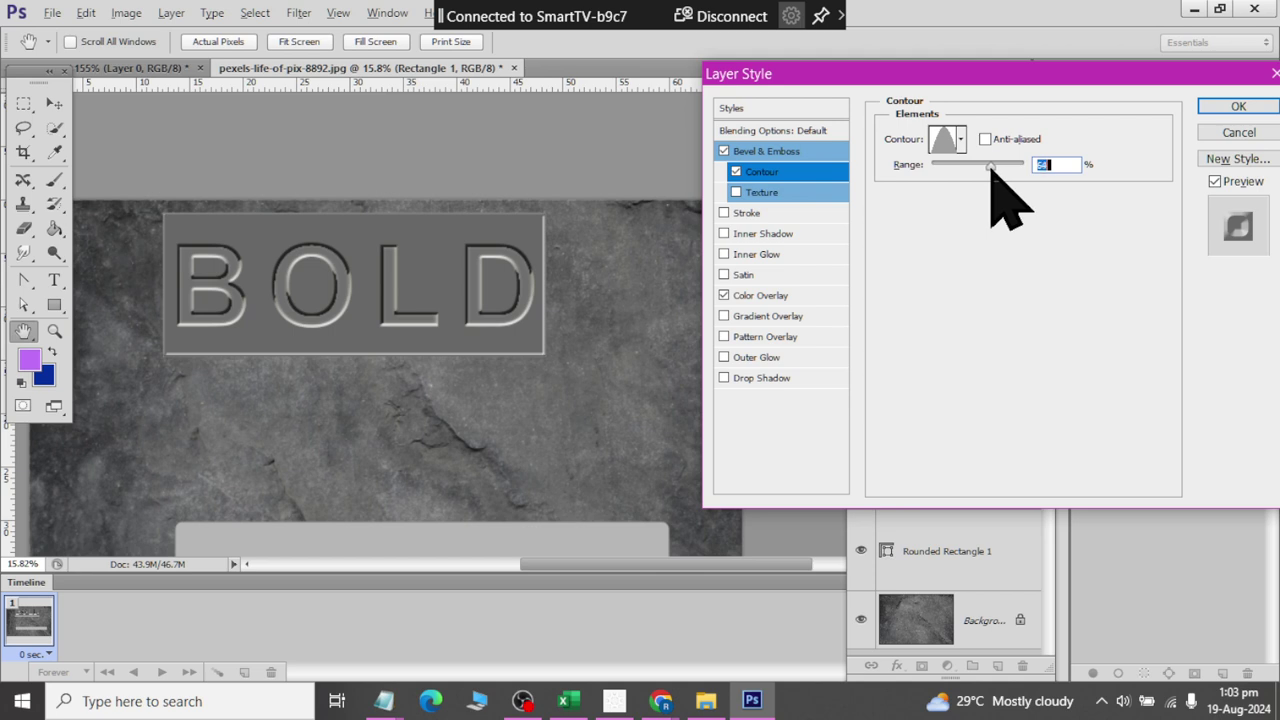
drag(990, 167, 1013, 167)
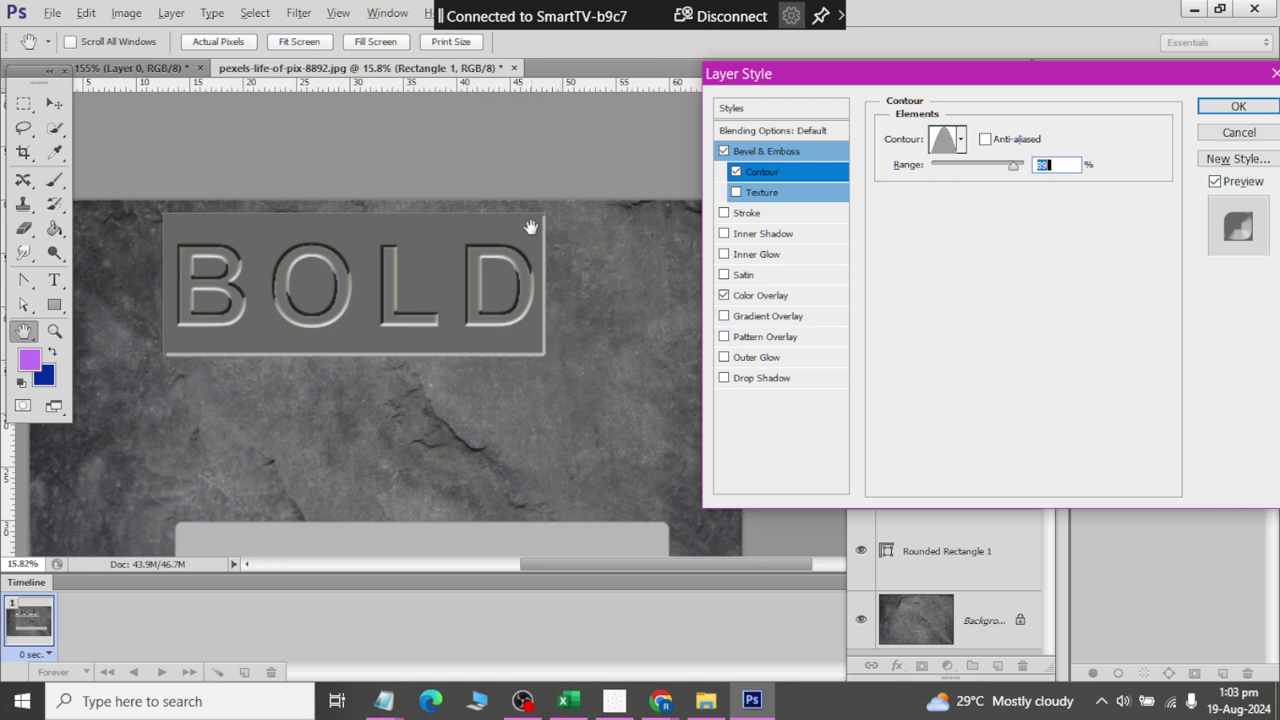
Step: Add a Normal drop shadow without global light: size 114 px, opacity 82%, distance 26 px, and apply
click(740, 378)
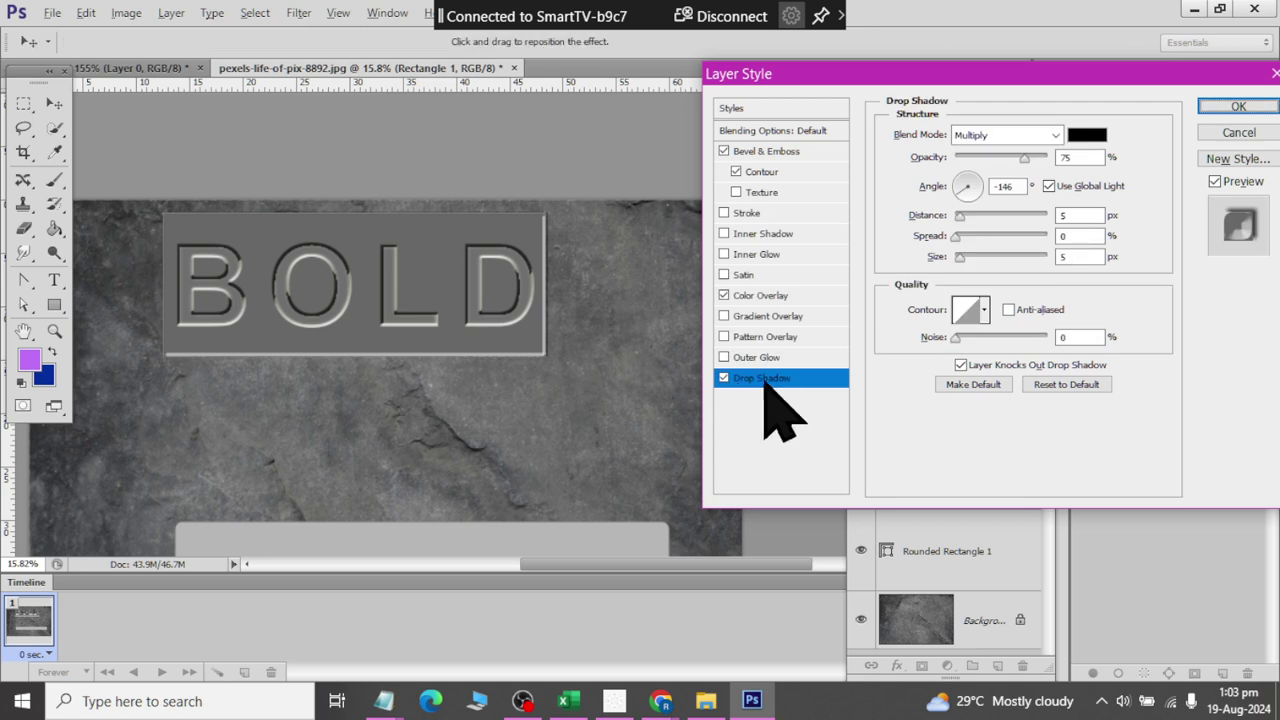
click(1058, 186)
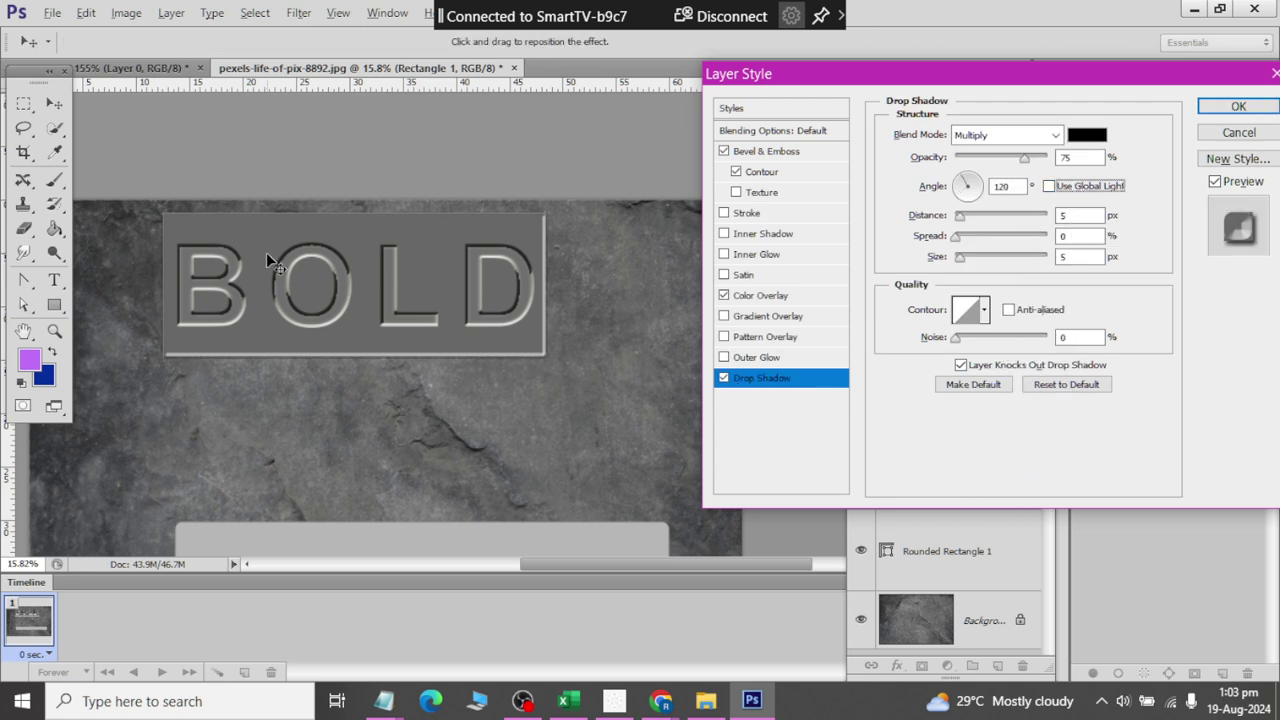
click(756, 380)
drag(960, 257, 1000, 258)
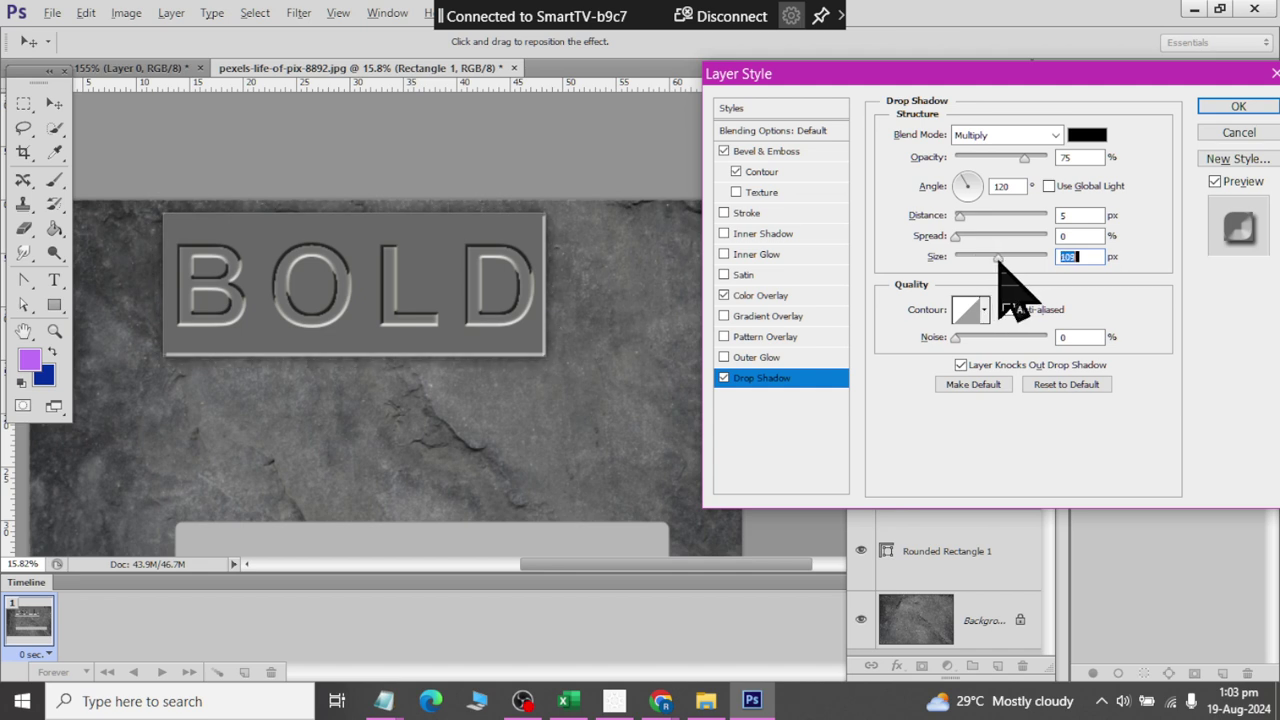
drag(1024, 157, 1030, 157)
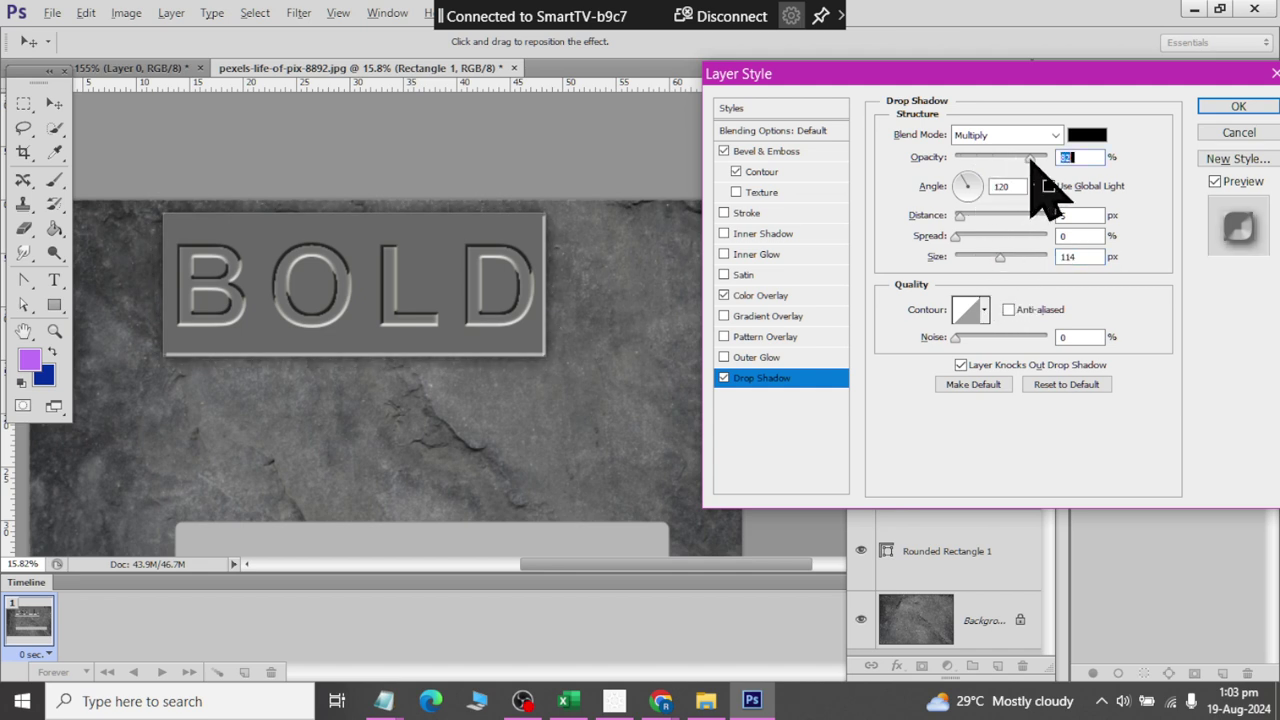
click(1010, 136)
click(1005, 157)
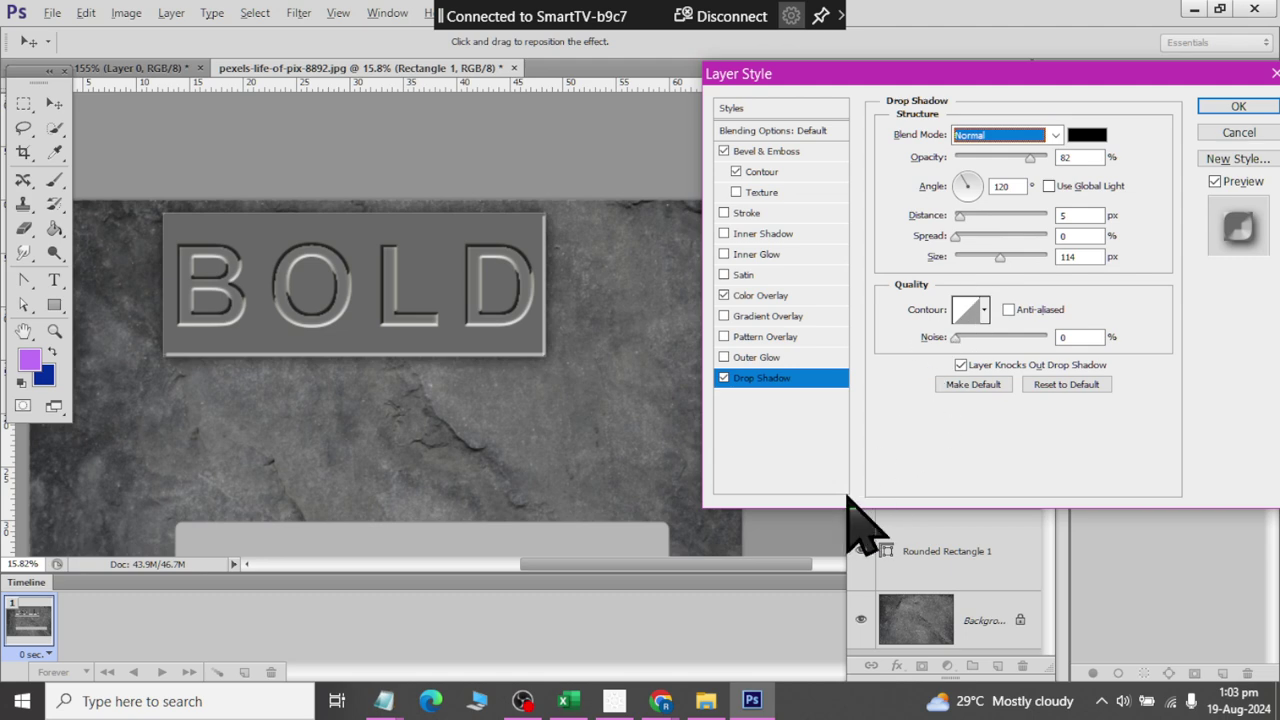
drag(960, 216, 979, 216)
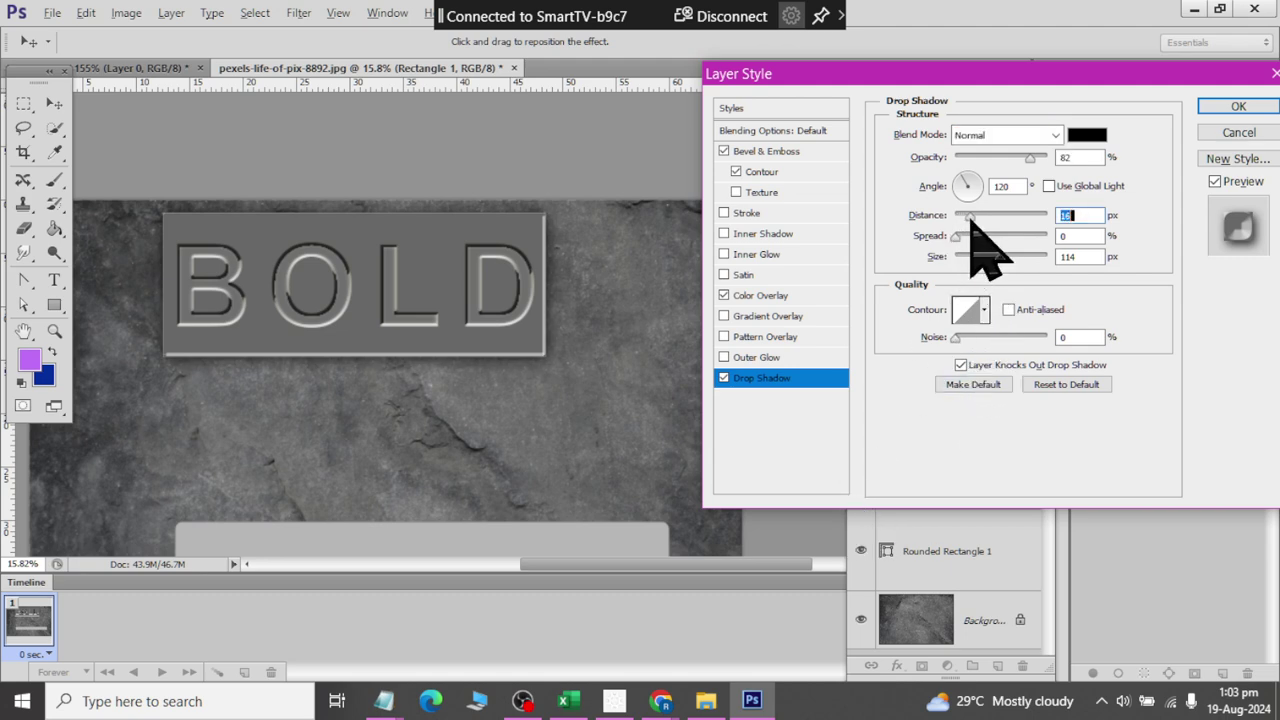
click(1232, 106)
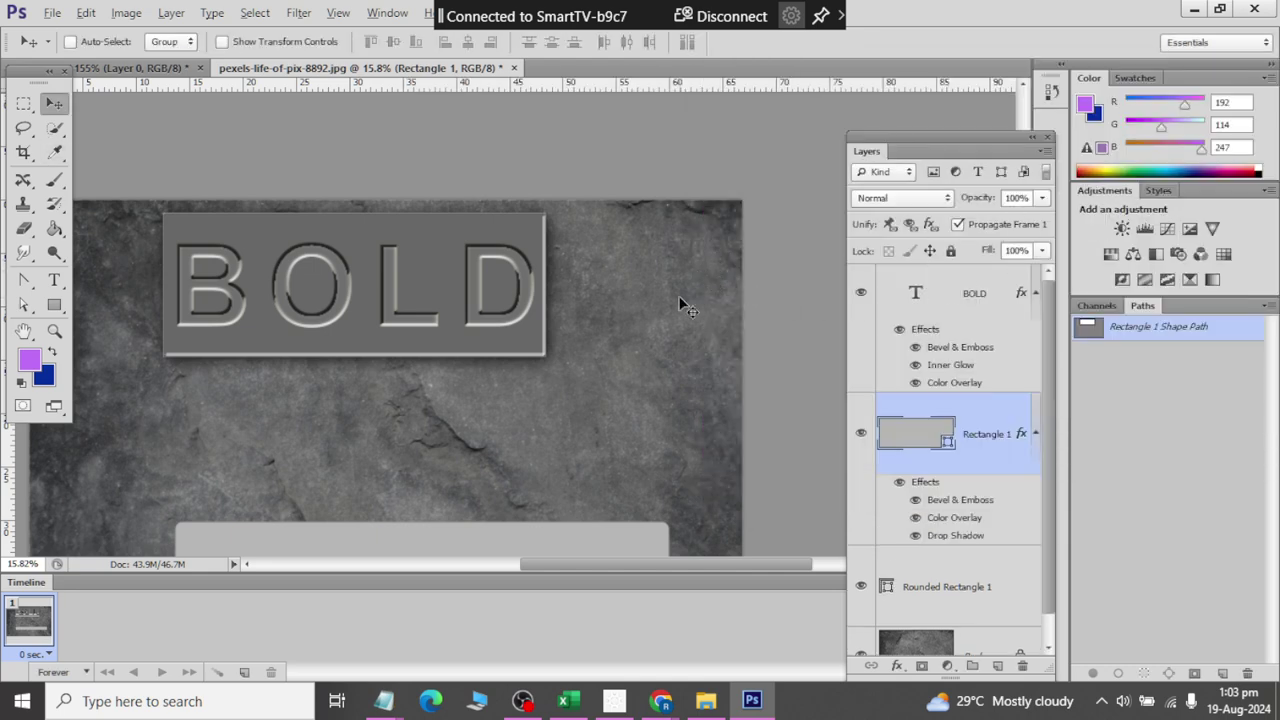
Step: Zoom out to view the whole BOLD panel design, then bring OBS Studio to the front
scroll(562, 385, down, 2)
scroll(514, 417, down, 1)
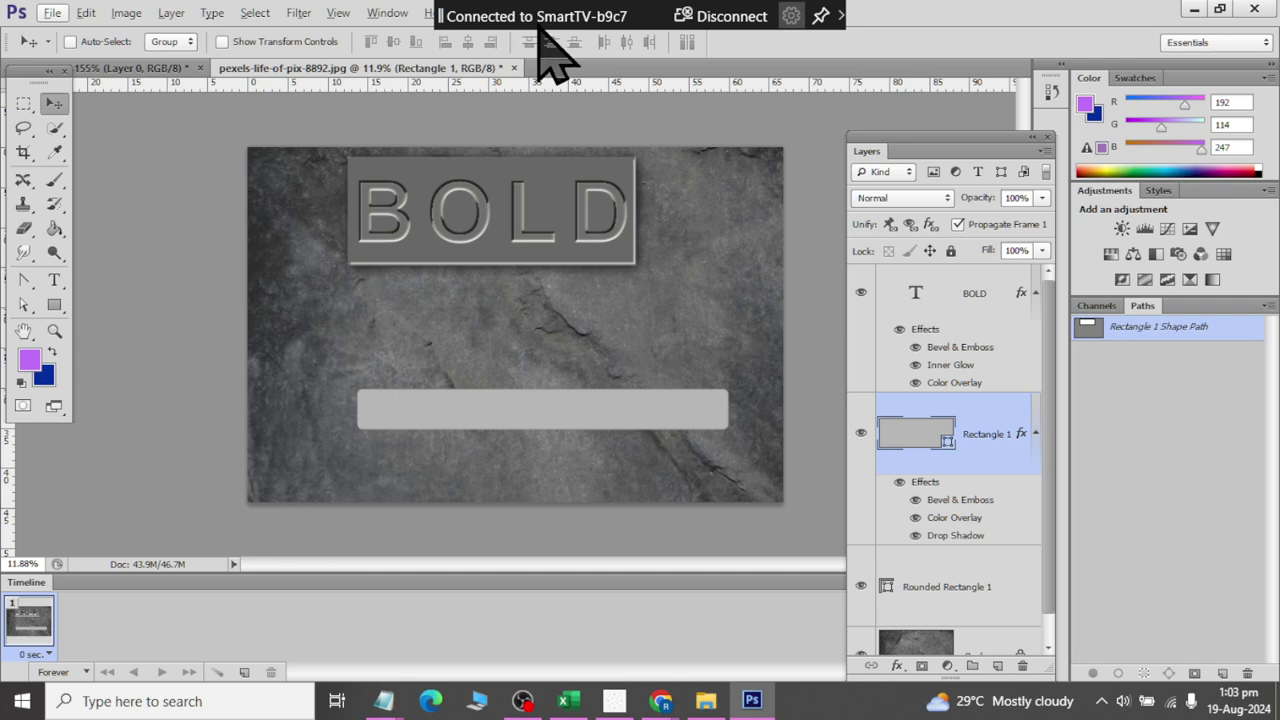
click(522, 701)
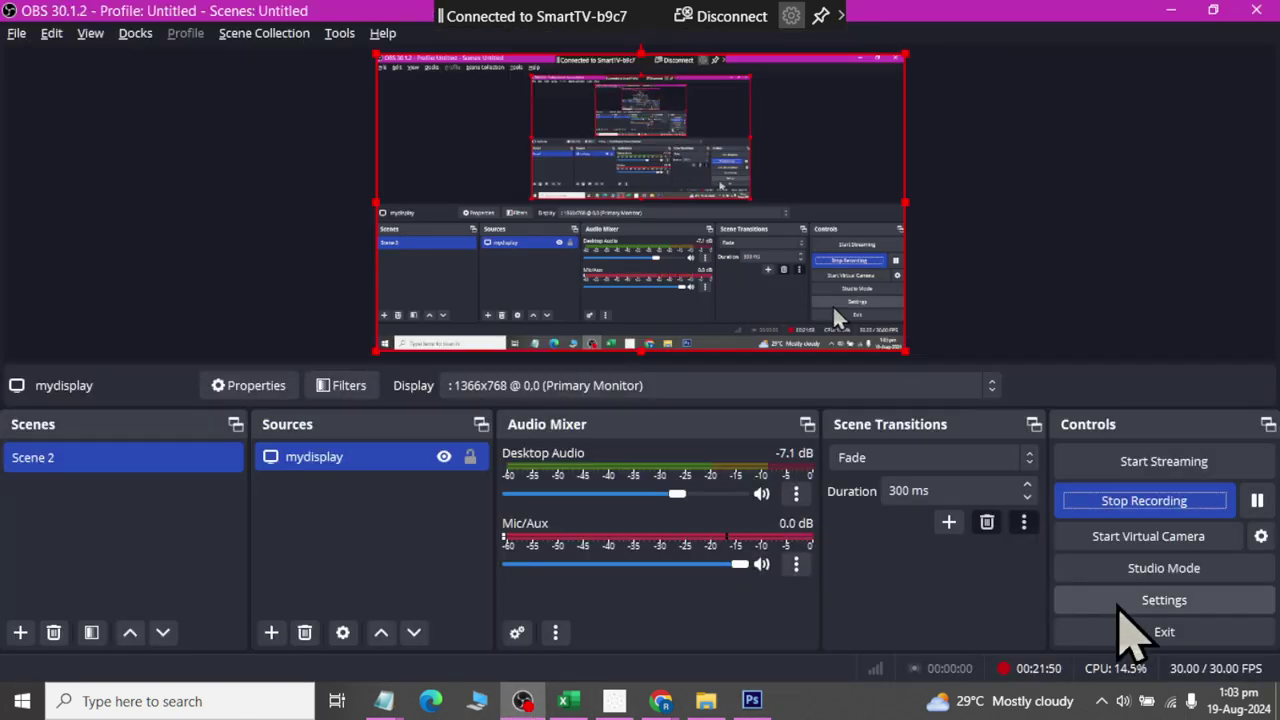